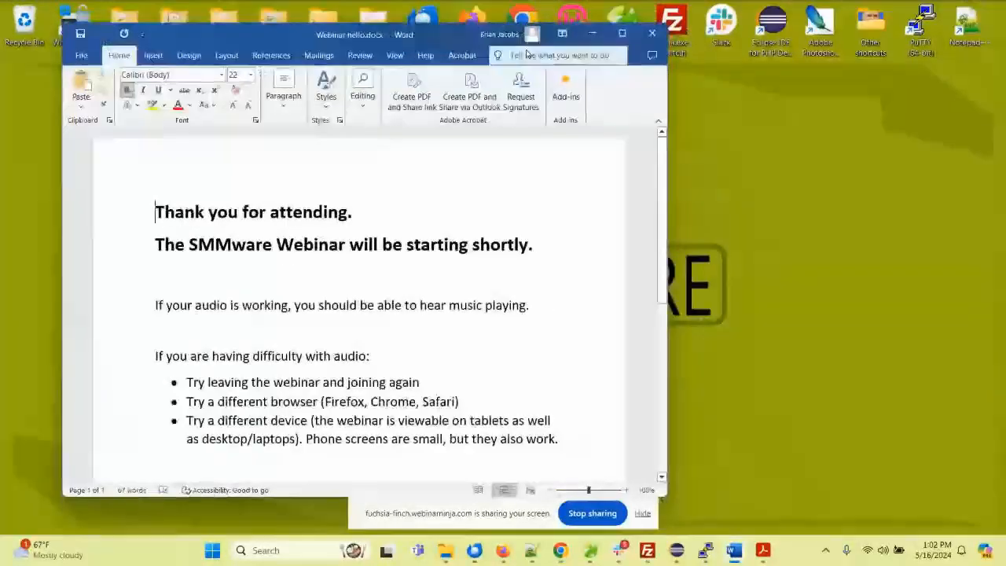
# Step: Clear the webinar document and the SMMware overview diagram from the desktop and switch to the SMMware site in Firefox
pyautogui.click(593, 33)
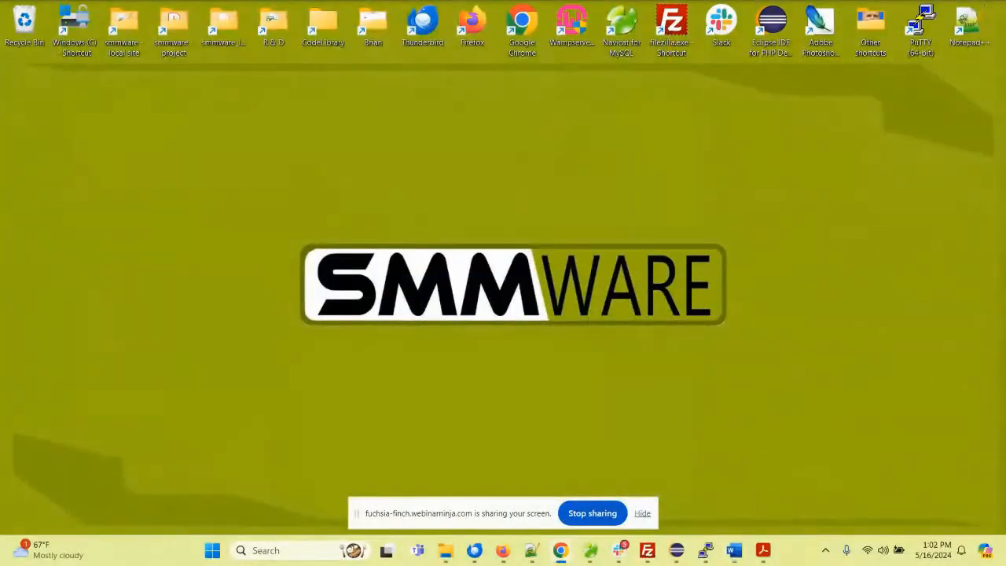
pyautogui.moveTo(1005, 279); pyautogui.dragTo(533, 18)
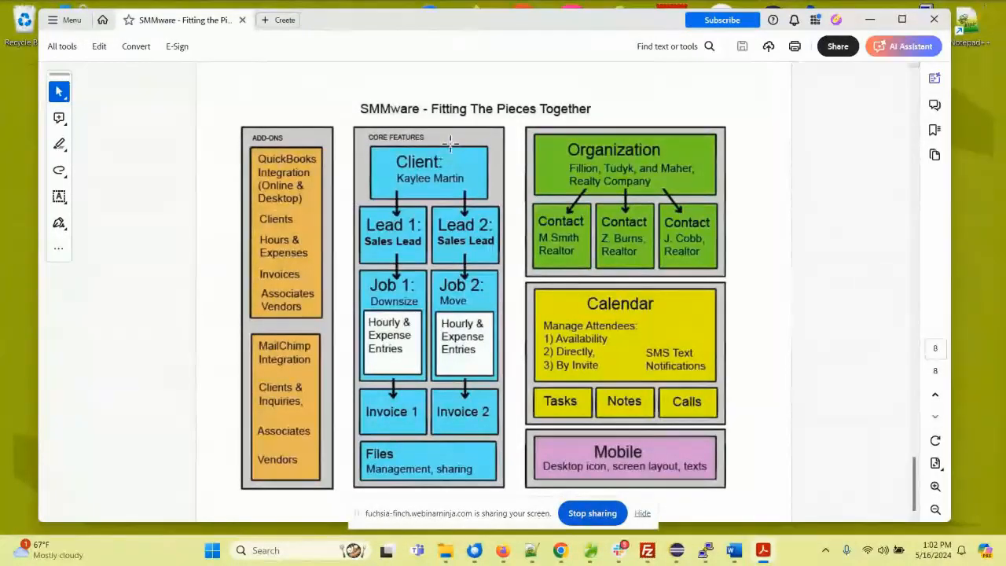
pyautogui.click(870, 19)
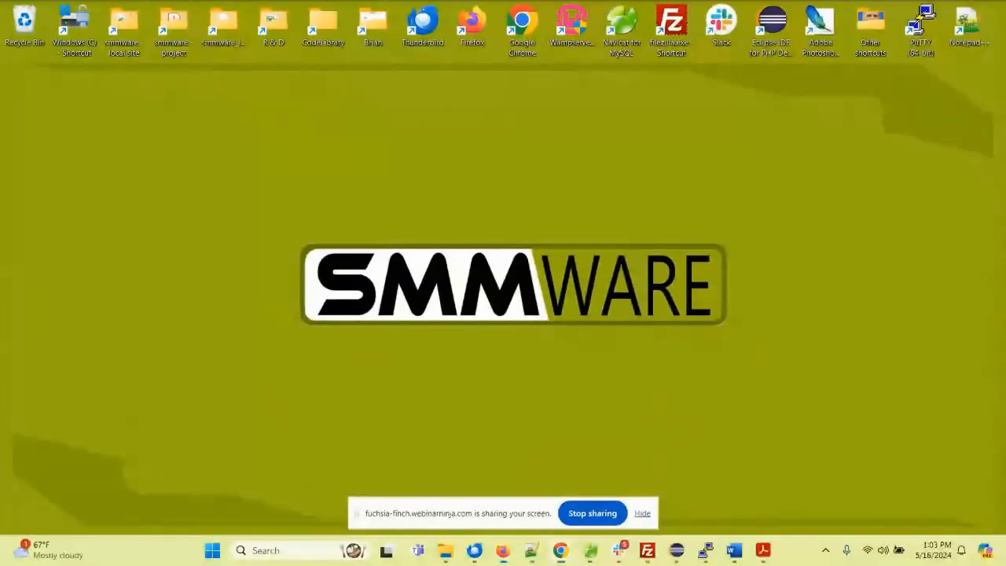
pyautogui.moveTo(1005, 315); pyautogui.dragTo(325, 27)
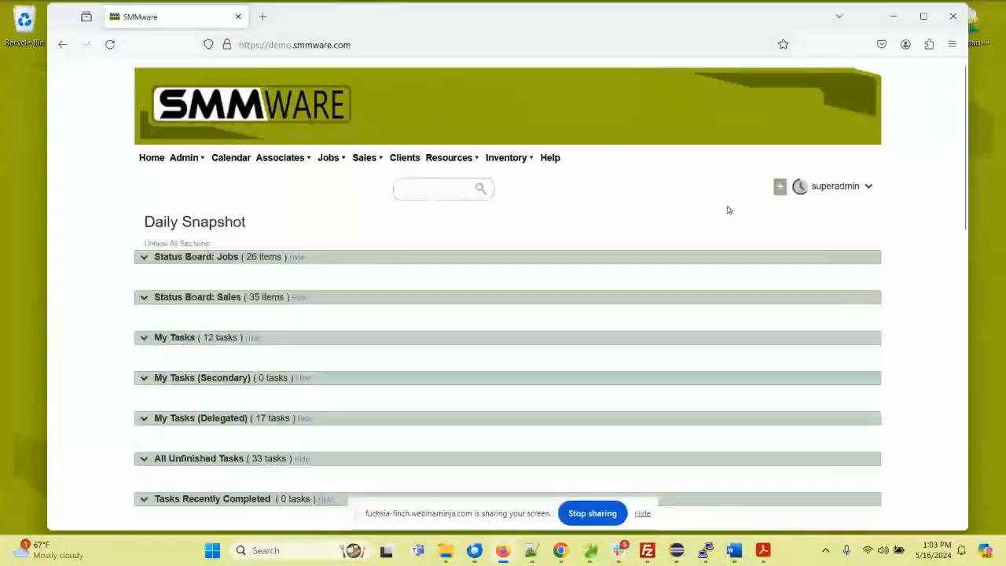
# Step: Start a new sales lead and open the form for adding a new potential client to it
pyautogui.click(780, 186)
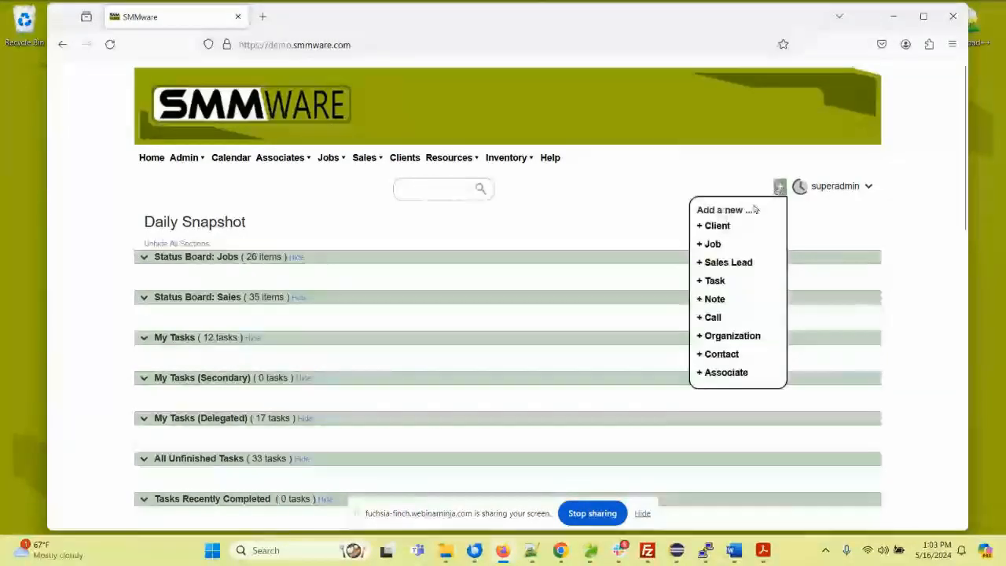
pyautogui.click(728, 263)
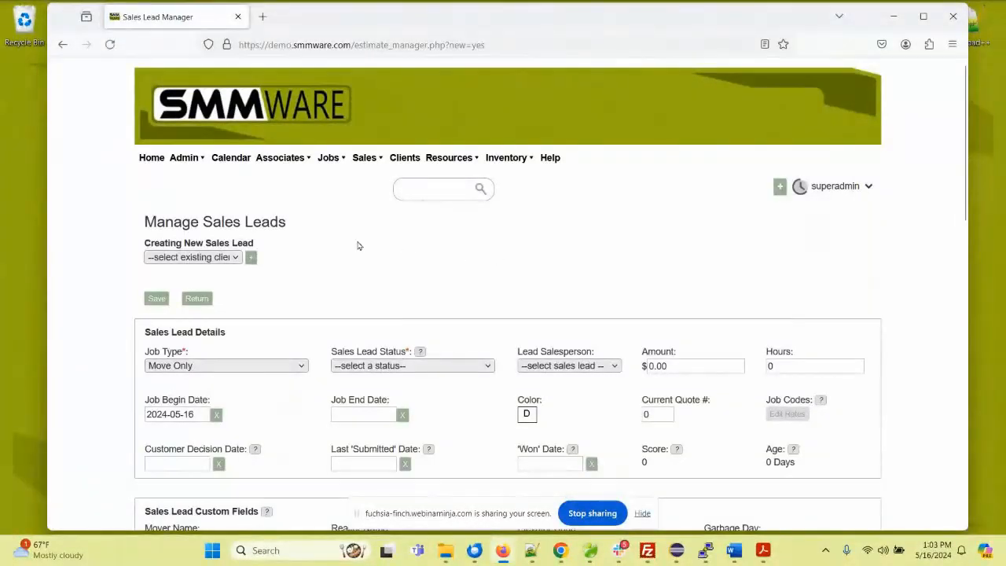
pyautogui.click(236, 258)
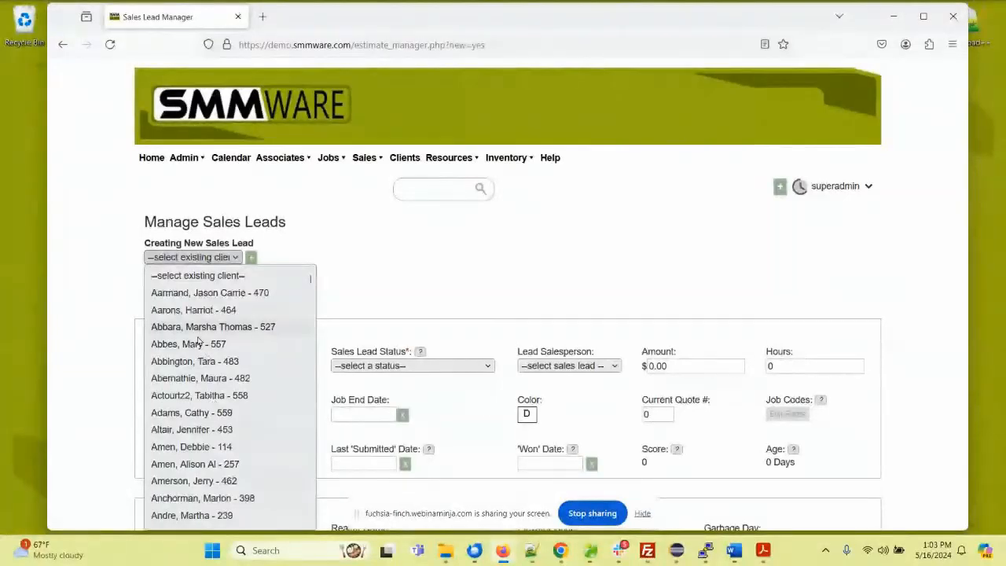
pyautogui.click(251, 257)
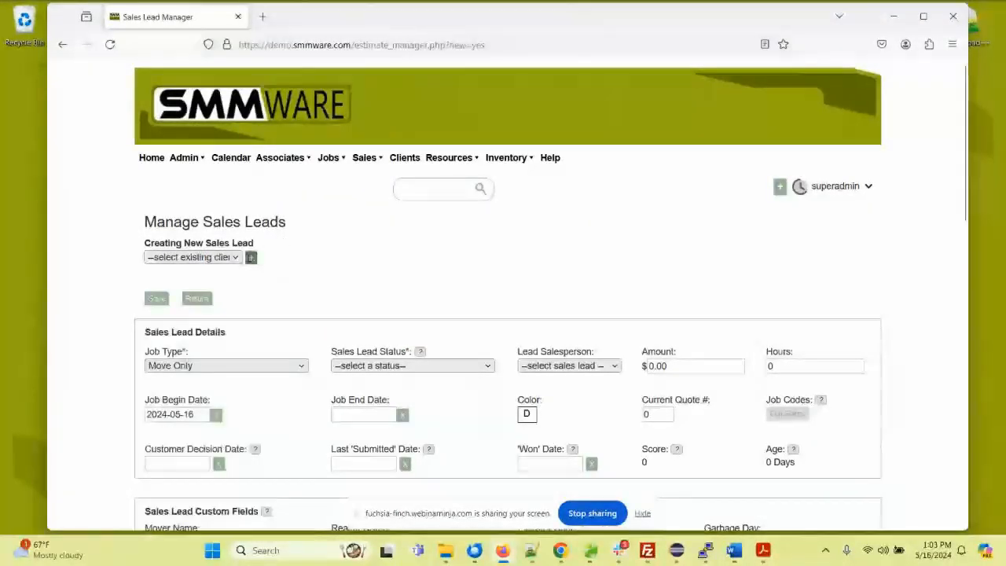
# Step: Enter the potential client's first name, last name and e-mail address in the personal details
pyautogui.click(273, 203)
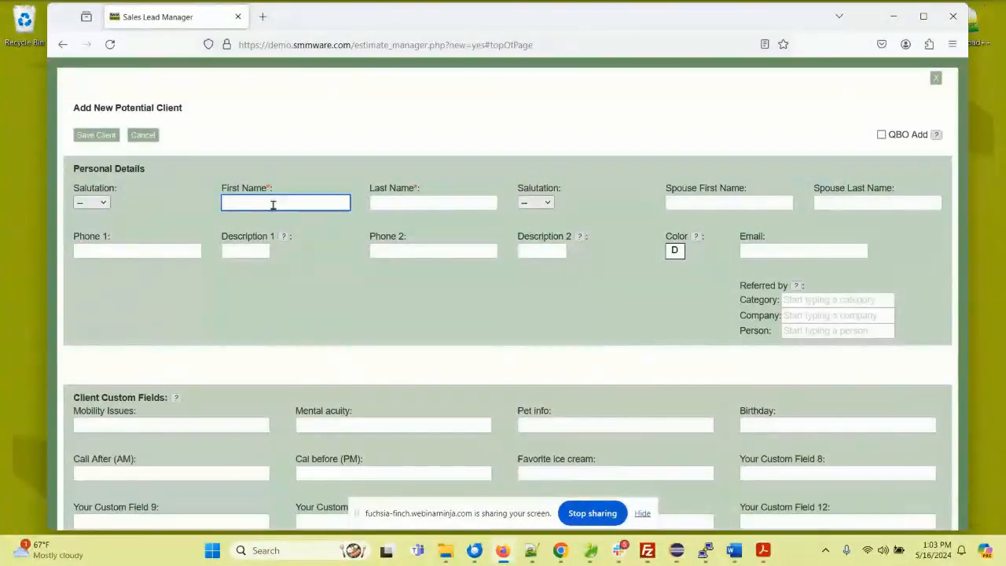
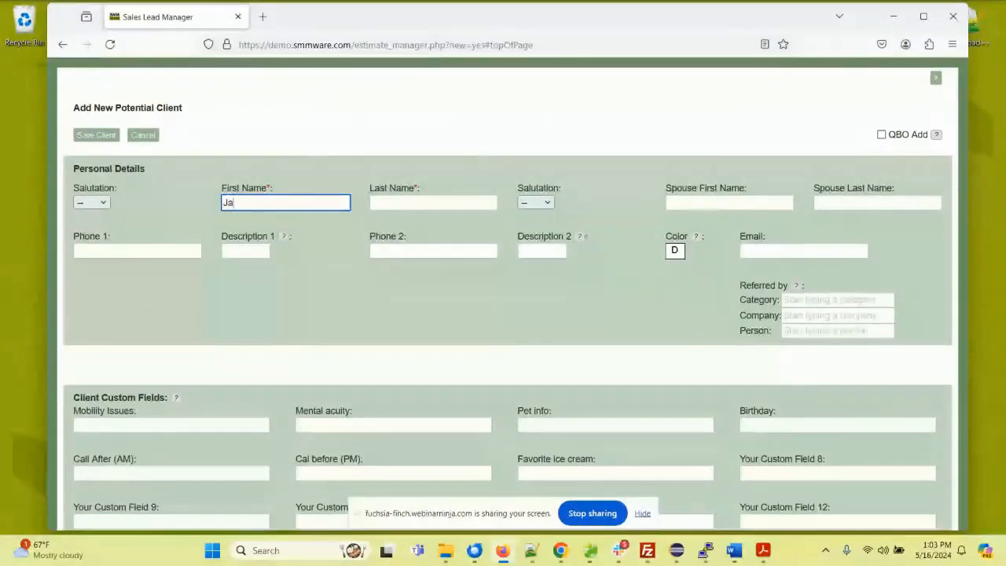
pyautogui.click(394, 209)
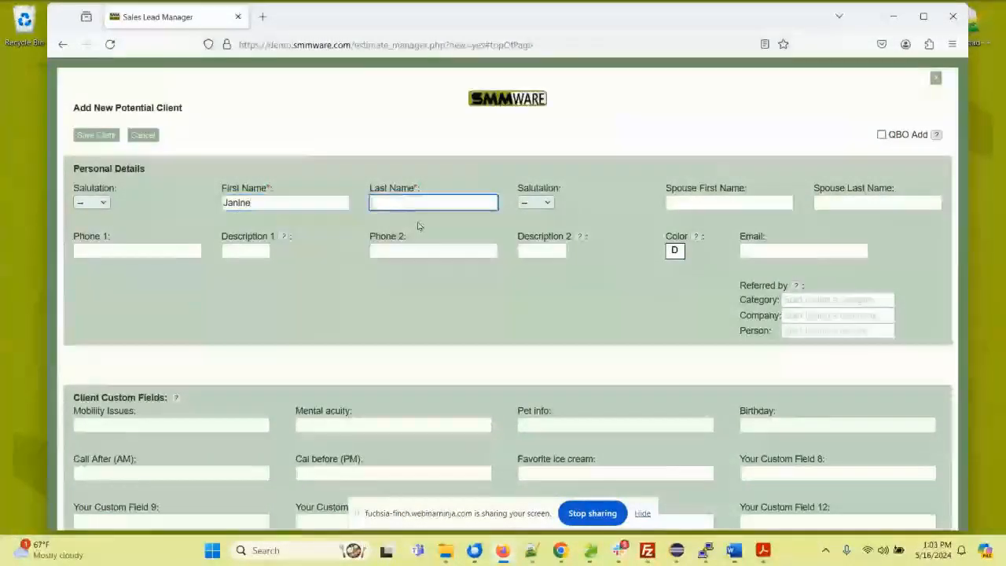
pyautogui.click(754, 249)
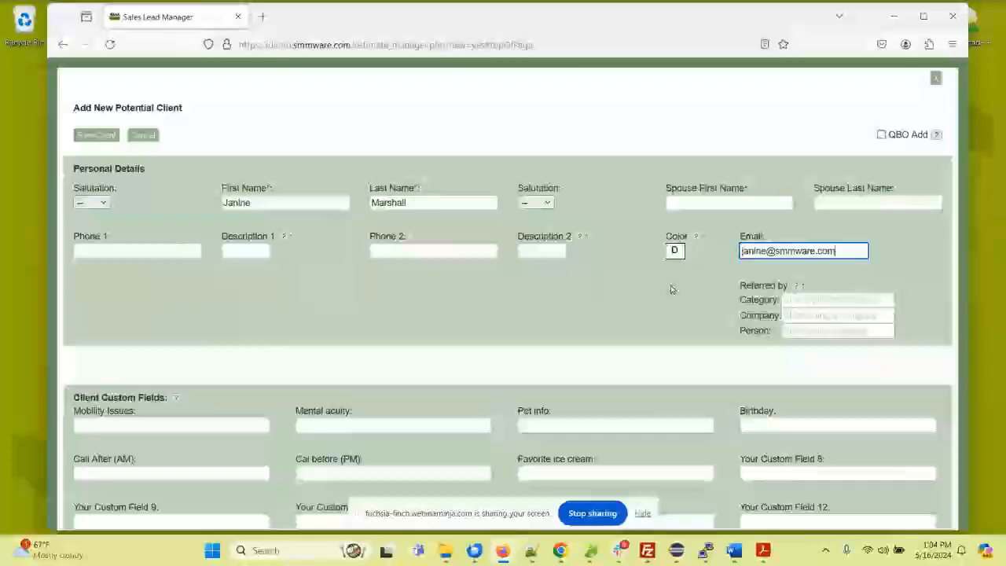
# Step: Prefill the client's first address with BayWoods of Annapolis and save the new client
pyautogui.scroll(-2, 564, 272)
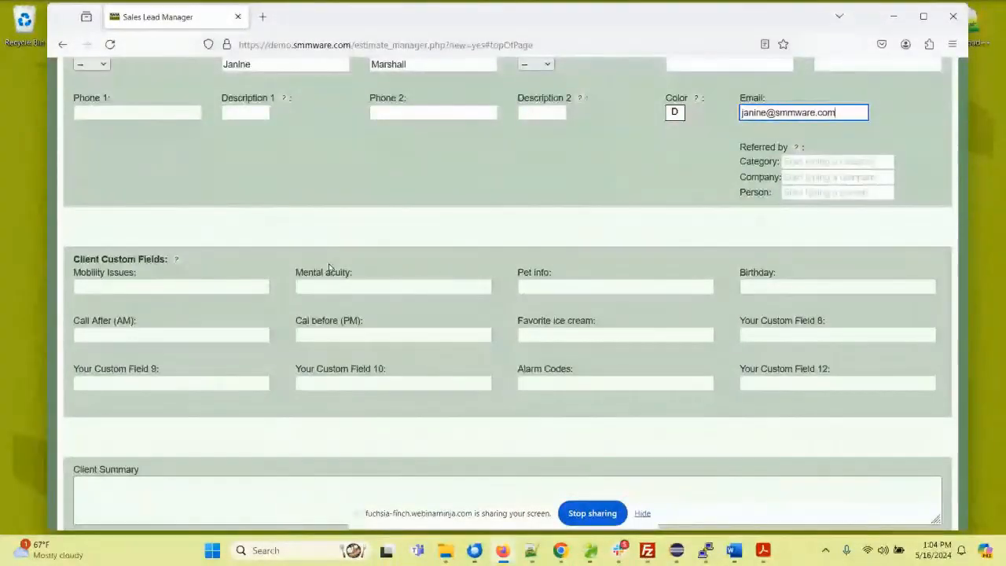
pyautogui.scroll(-3, 318, 270)
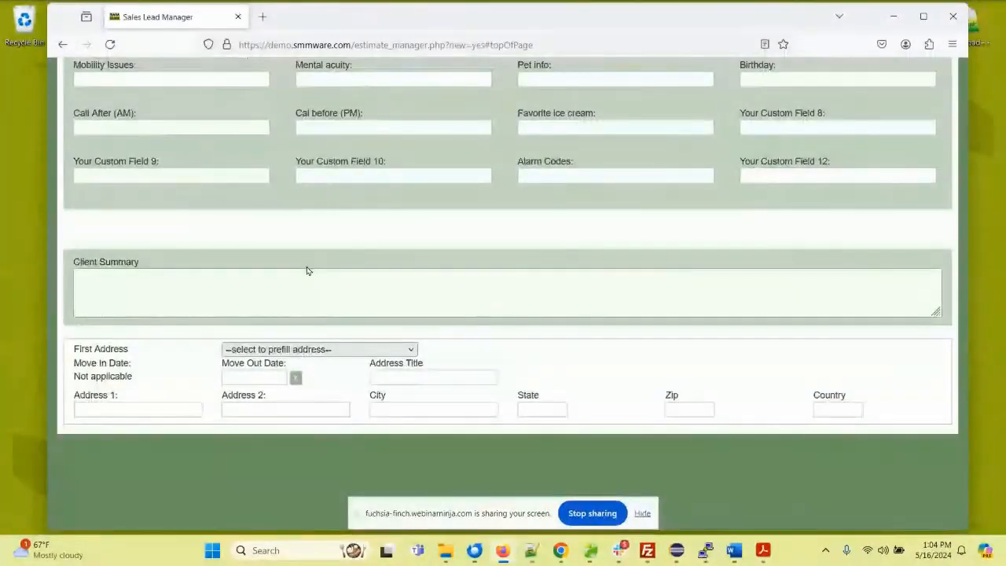
pyautogui.click(306, 348)
pyautogui.click(312, 225)
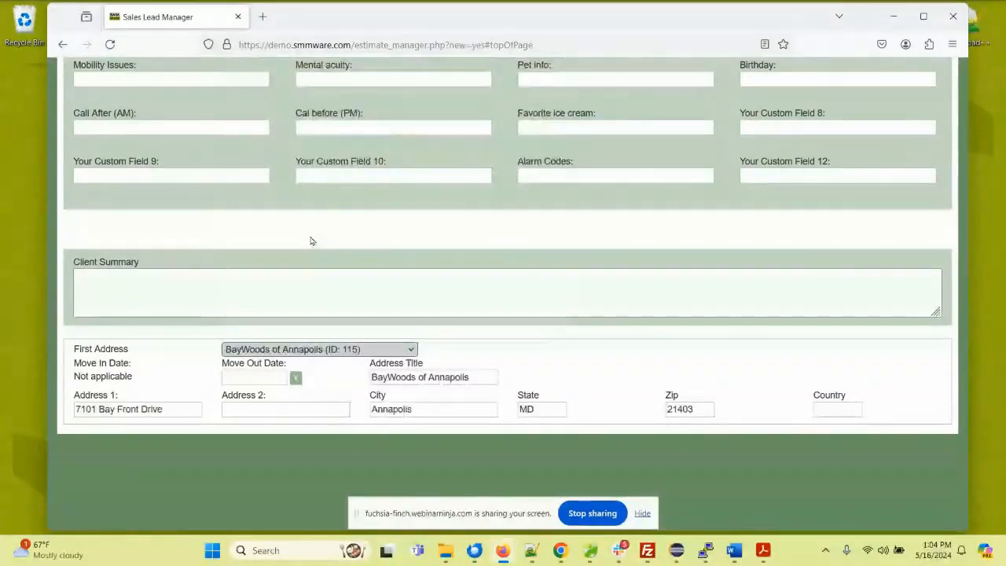
pyautogui.scroll(5, 197, 225)
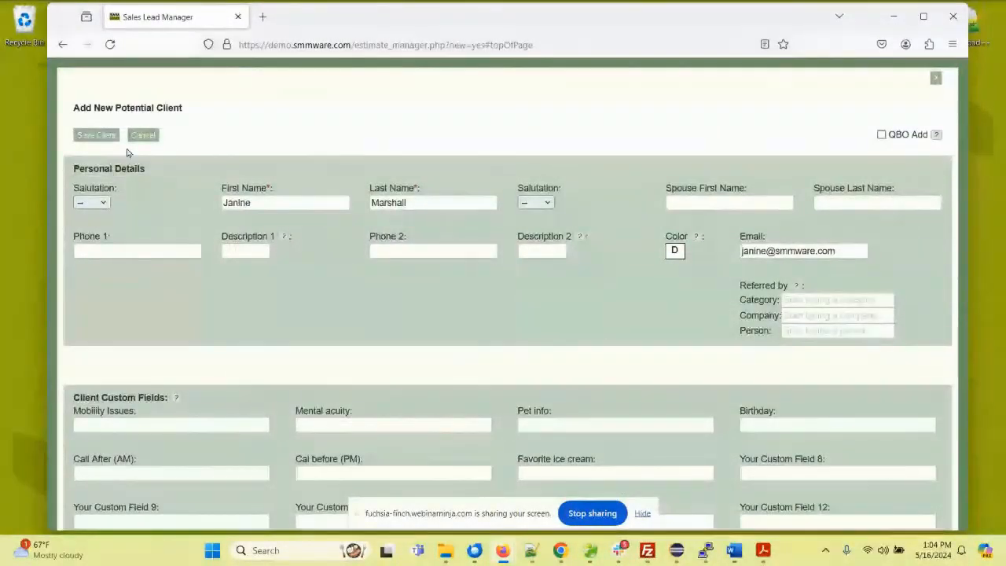
pyautogui.click(96, 136)
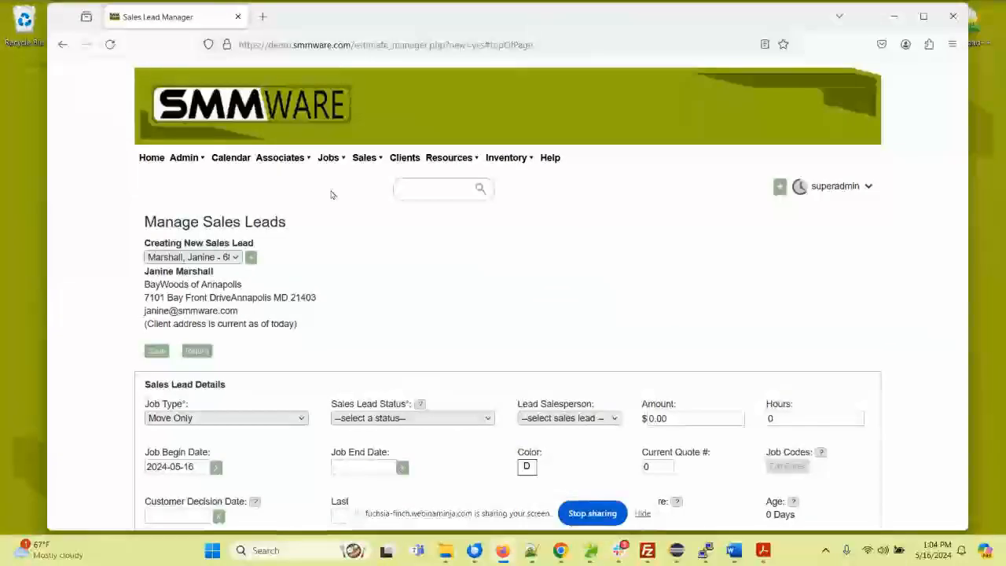
# Step: Assign a lead salesperson to the sales lead and set its status to In Progress
pyautogui.scroll(-2, 343, 214)
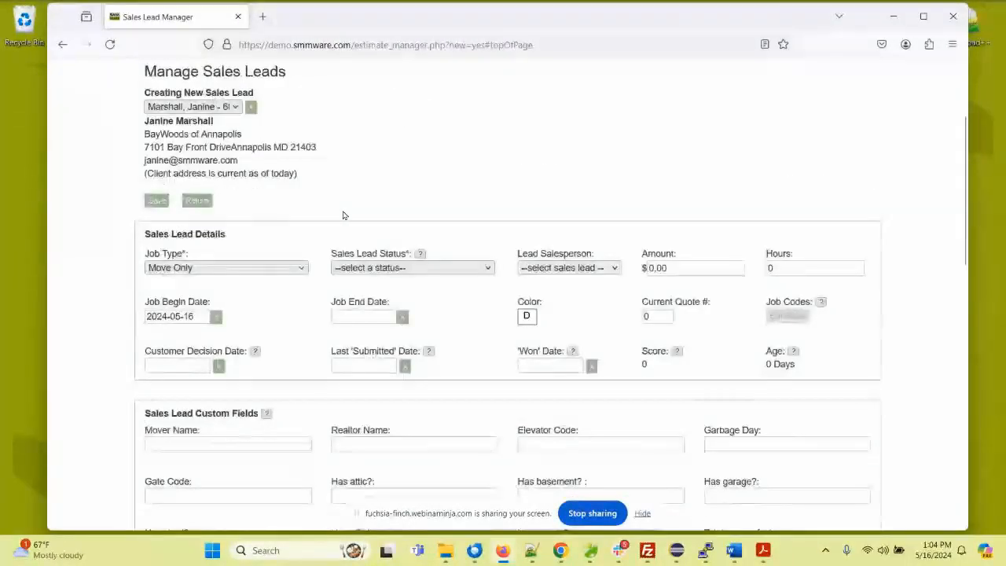
pyautogui.scroll(-1, 343, 215)
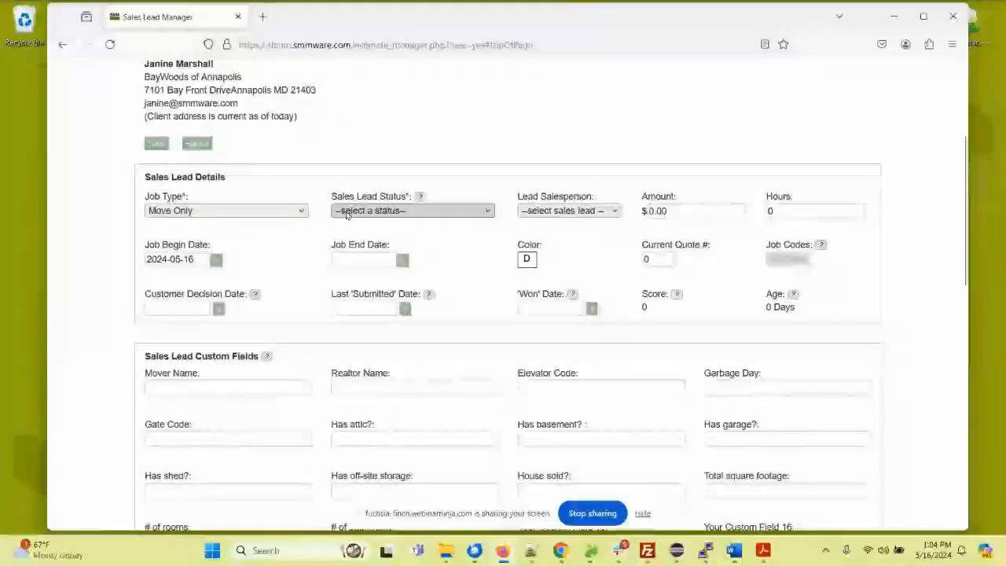
pyautogui.click(344, 212)
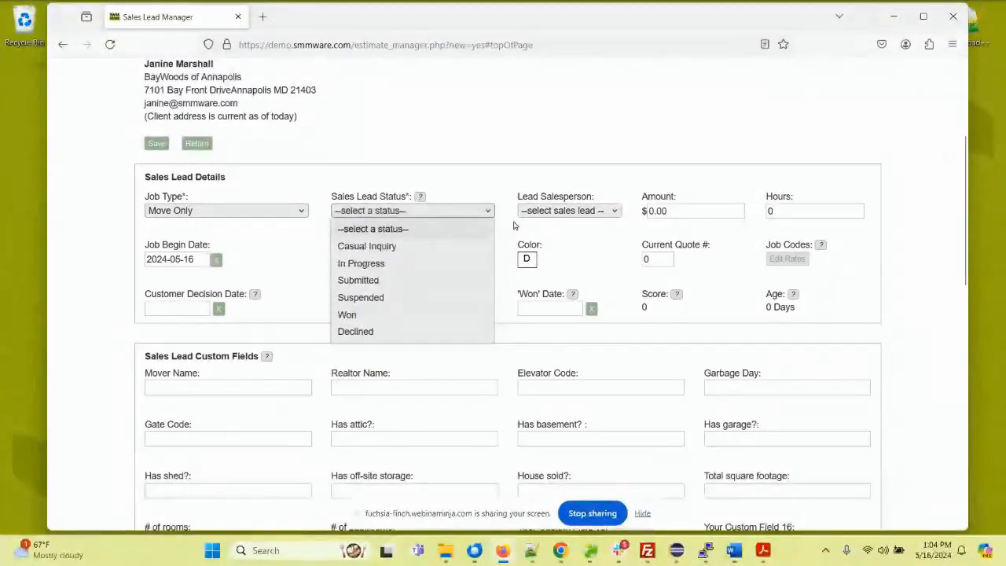
pyautogui.click(538, 213)
pyautogui.click(553, 267)
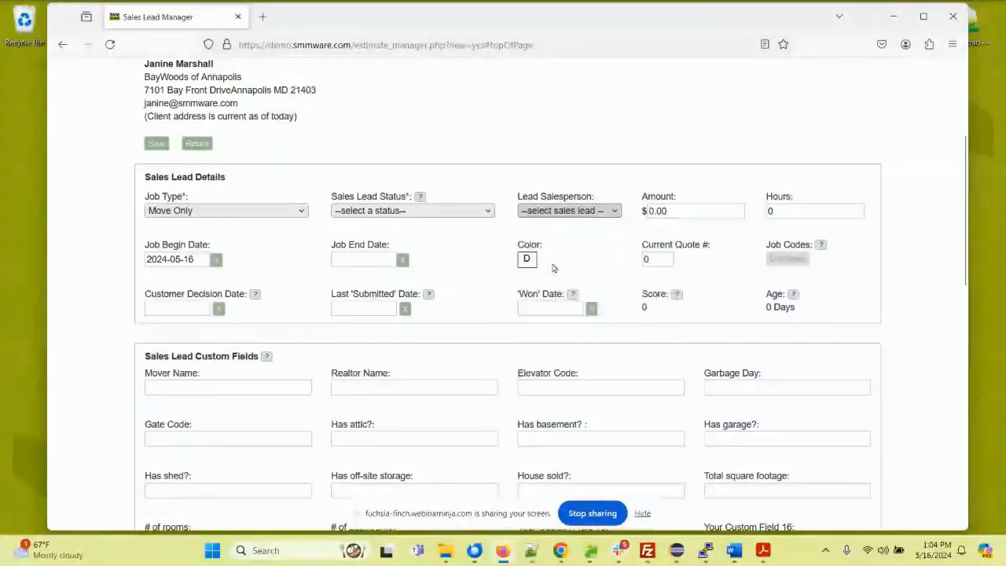
pyautogui.click(417, 211)
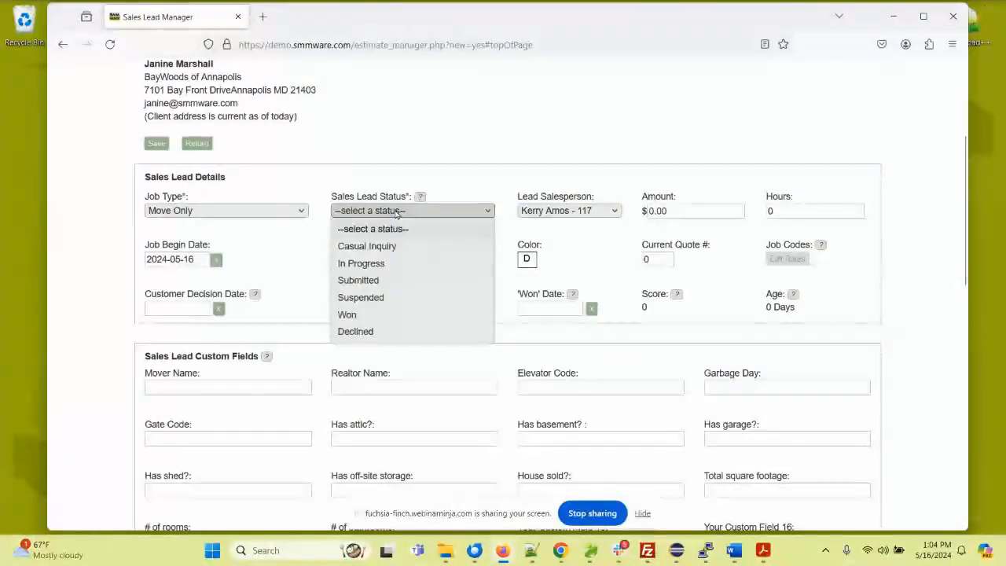
pyautogui.click(384, 263)
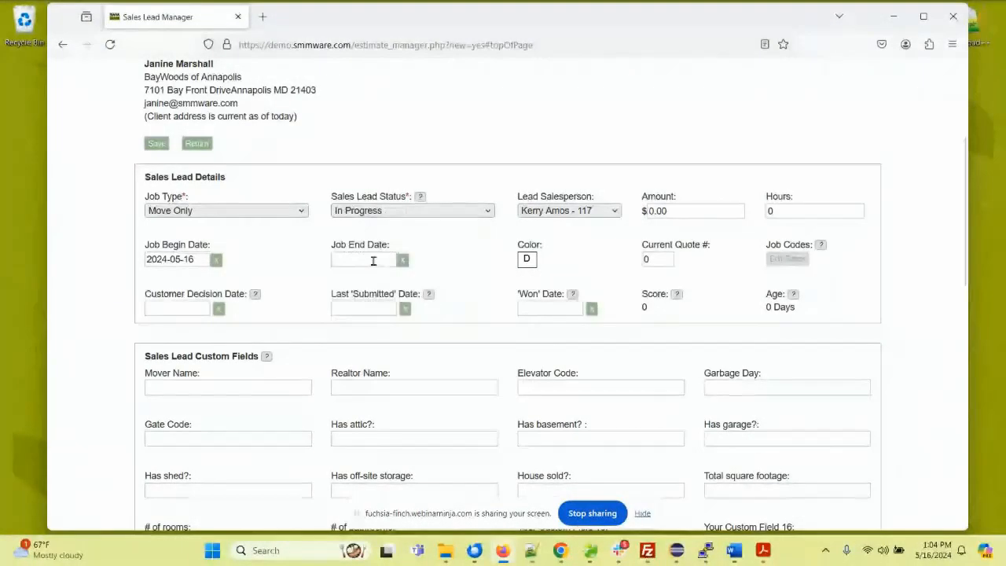
# Step: Set the sales lead's customer decision date to 2024-05-29
pyautogui.scroll(-1, 278, 235)
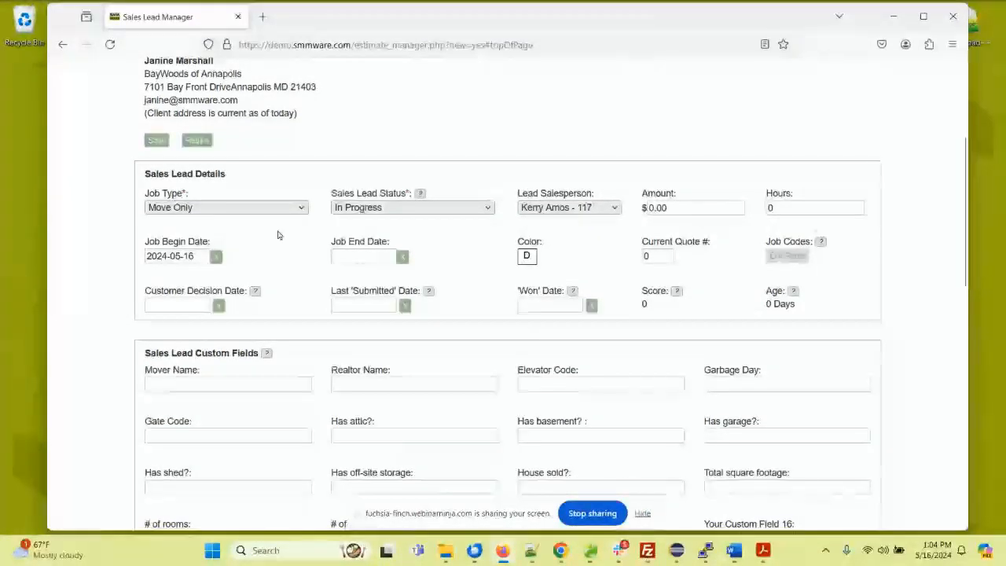
pyautogui.scroll(-1, 278, 235)
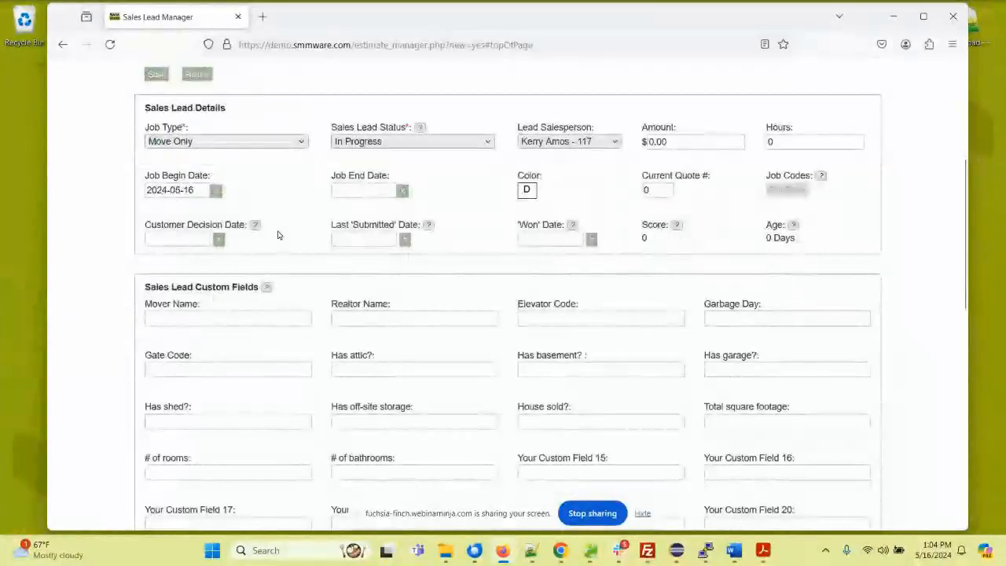
pyautogui.click(171, 237)
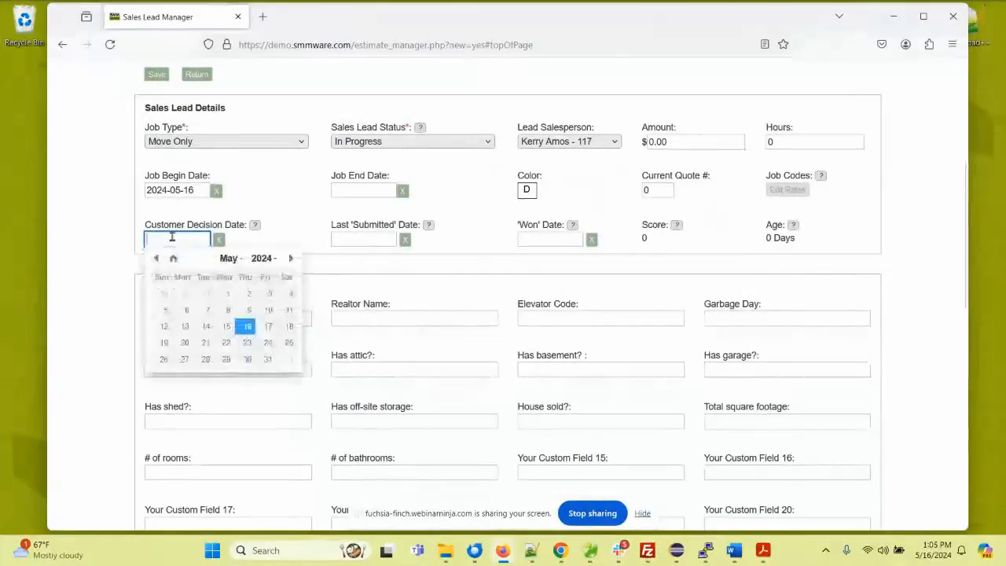
pyautogui.click(227, 359)
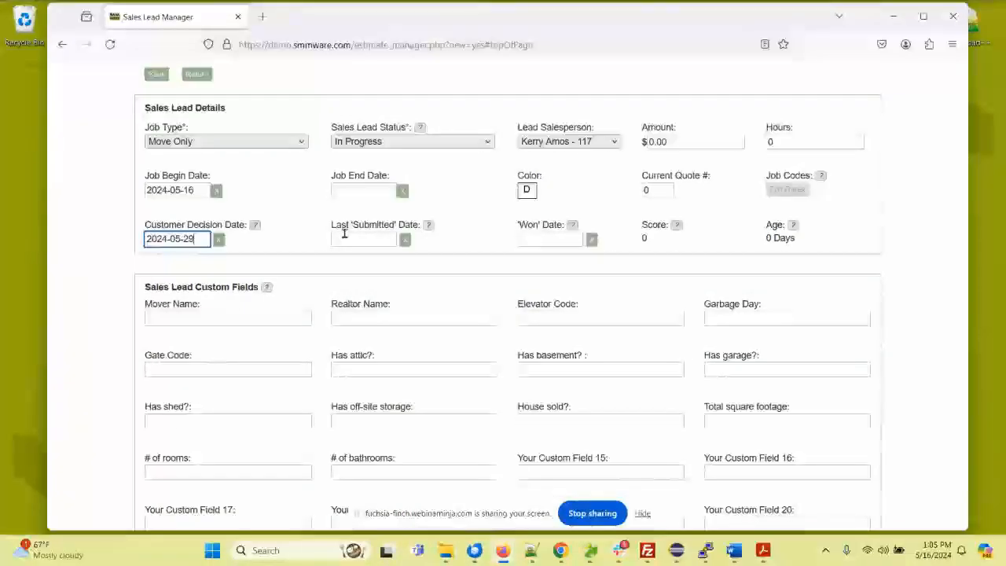
# Step: Prefill the sales lead's move-to address with Bright View - Fallsgrove
pyautogui.scroll(-3, 293, 234)
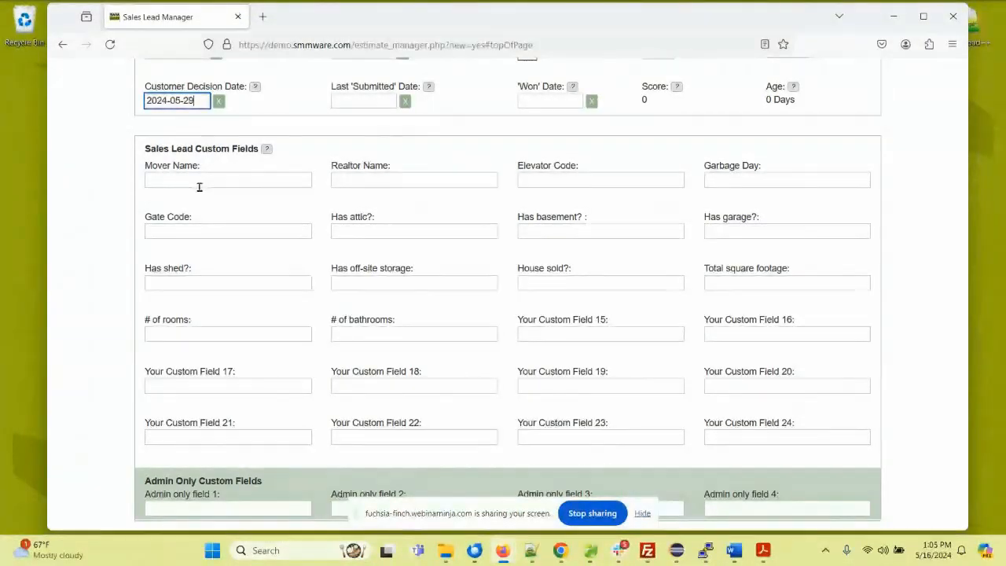
pyautogui.scroll(-10, 199, 187)
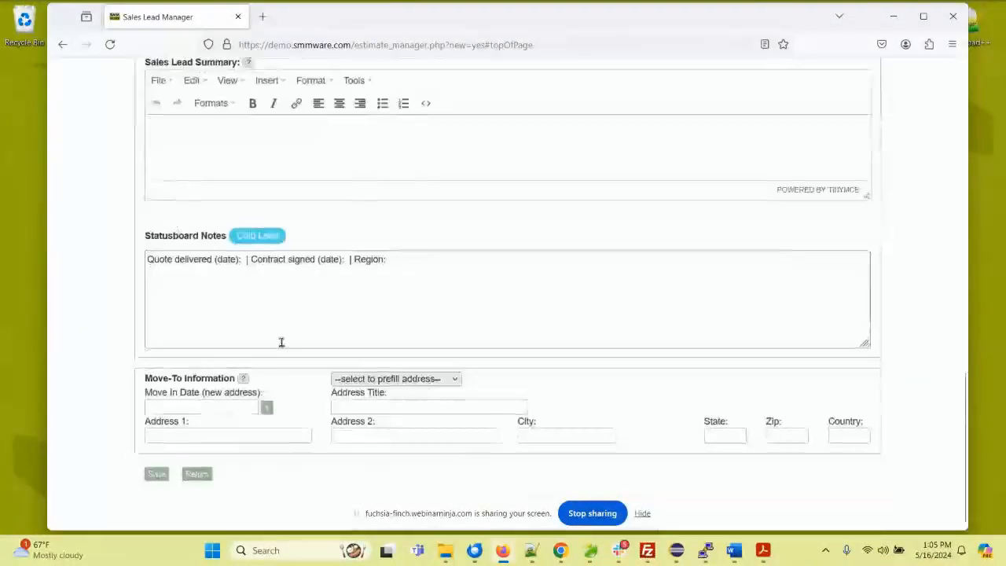
pyautogui.click(376, 379)
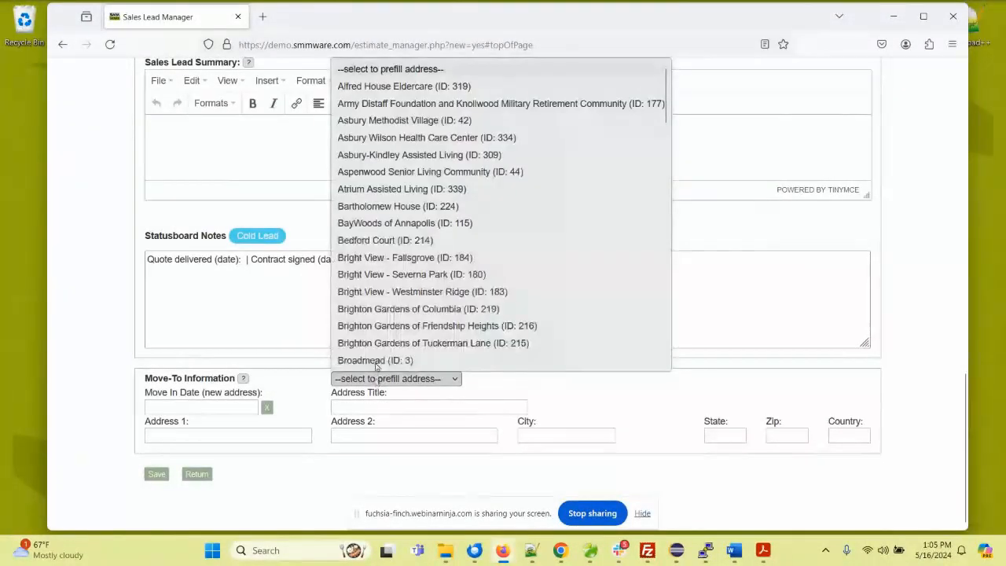
pyautogui.click(396, 256)
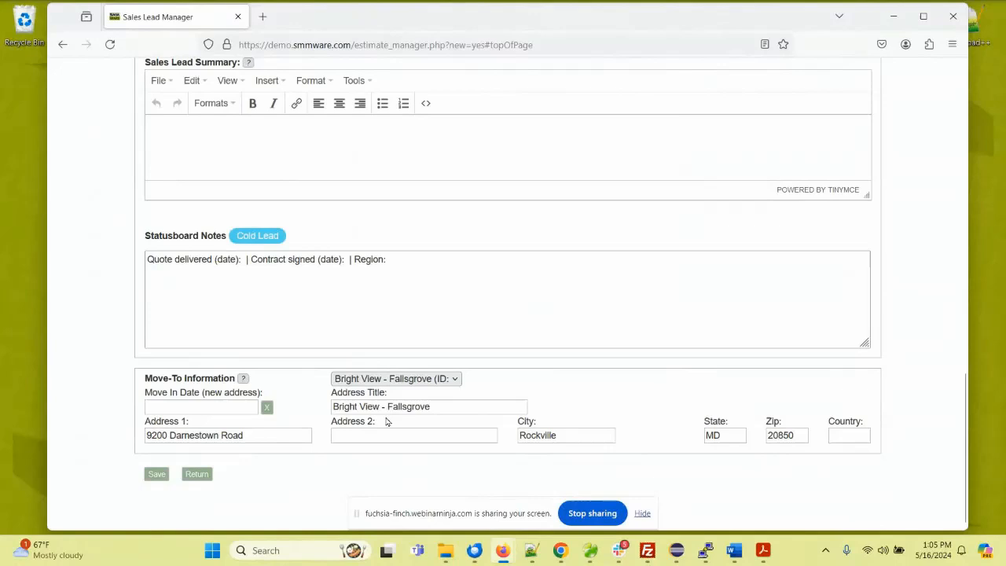
# Step: Review the lead rating options and the template text in the Statusboard Notes, keeping the Cold Lead rating
pyautogui.scroll(2, 155, 260)
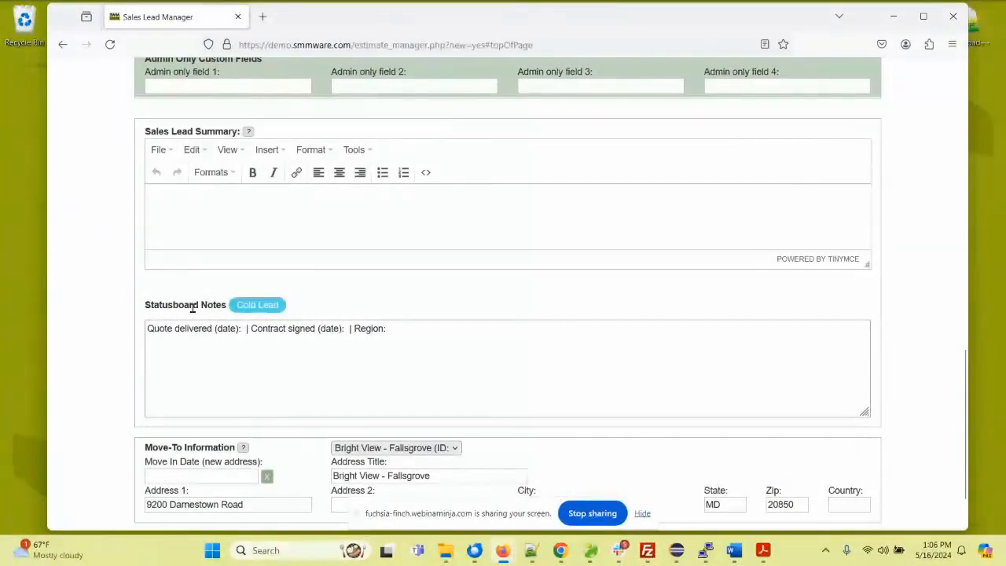
pyautogui.click(245, 306)
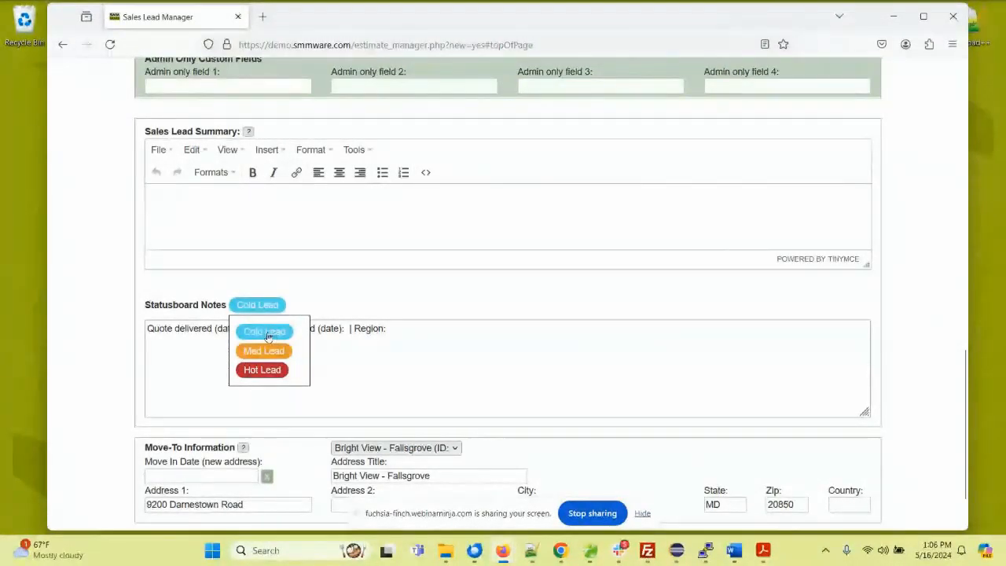
pyautogui.click(198, 330)
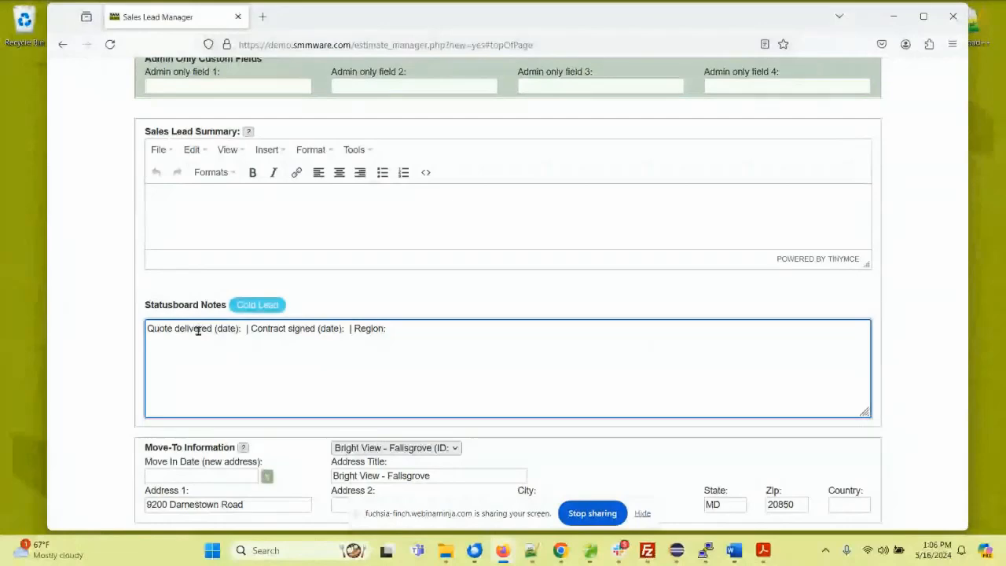
pyautogui.scroll(3, 209, 278)
pyautogui.scroll(15, 209, 278)
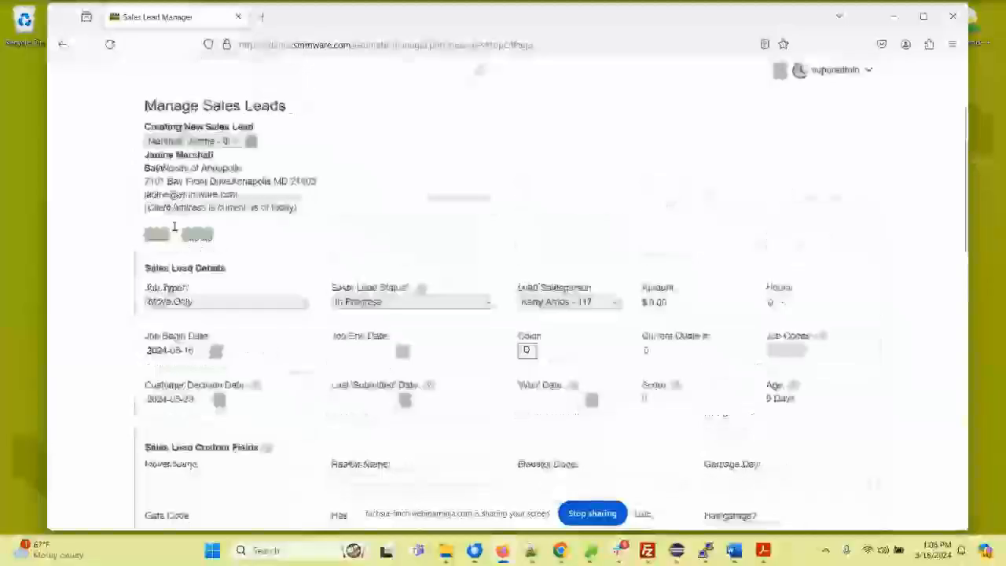
# Step: Save the new sales lead and decline the browser's offer to store the address
pyautogui.click(156, 351)
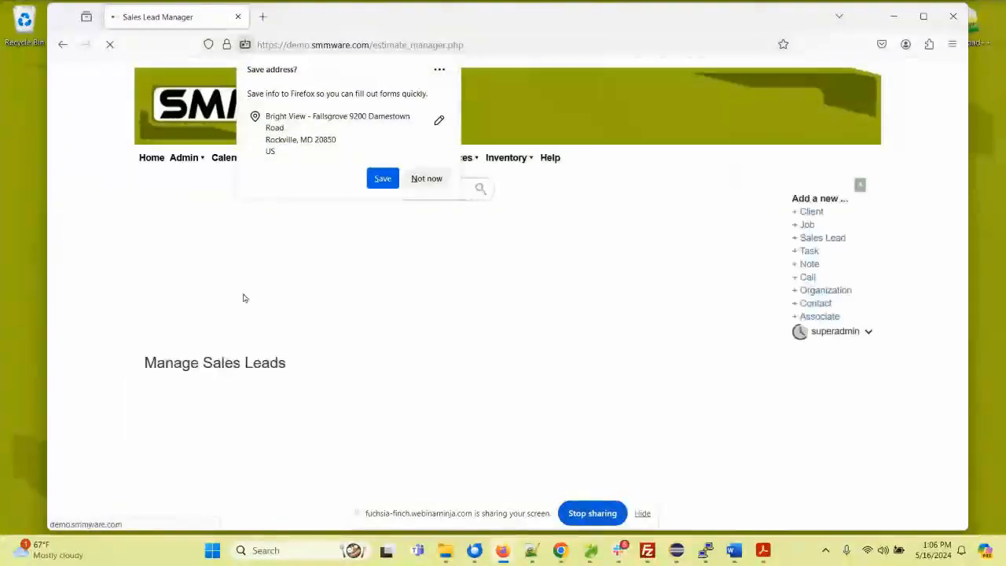
pyautogui.click(421, 186)
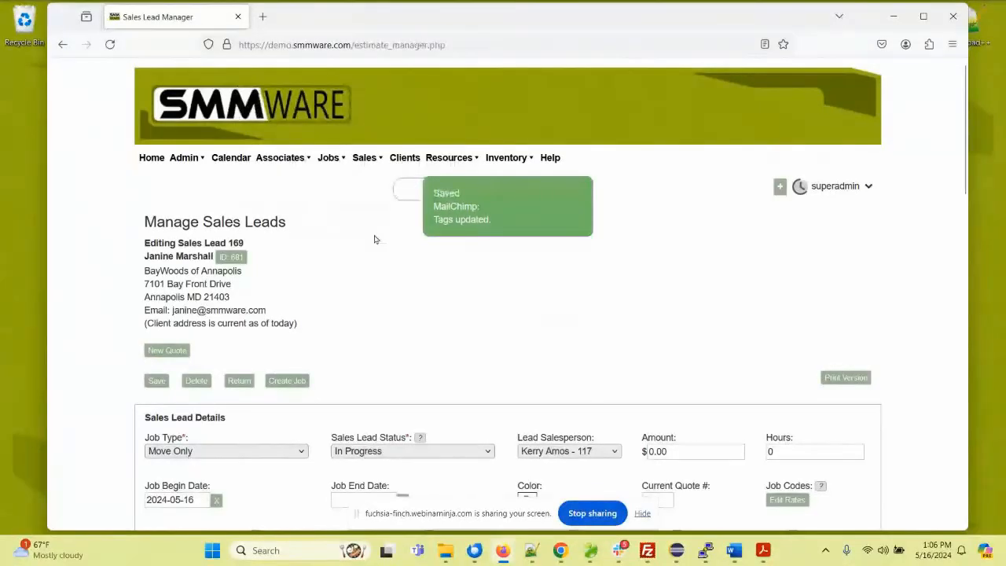
pyautogui.scroll(-3, 367, 258)
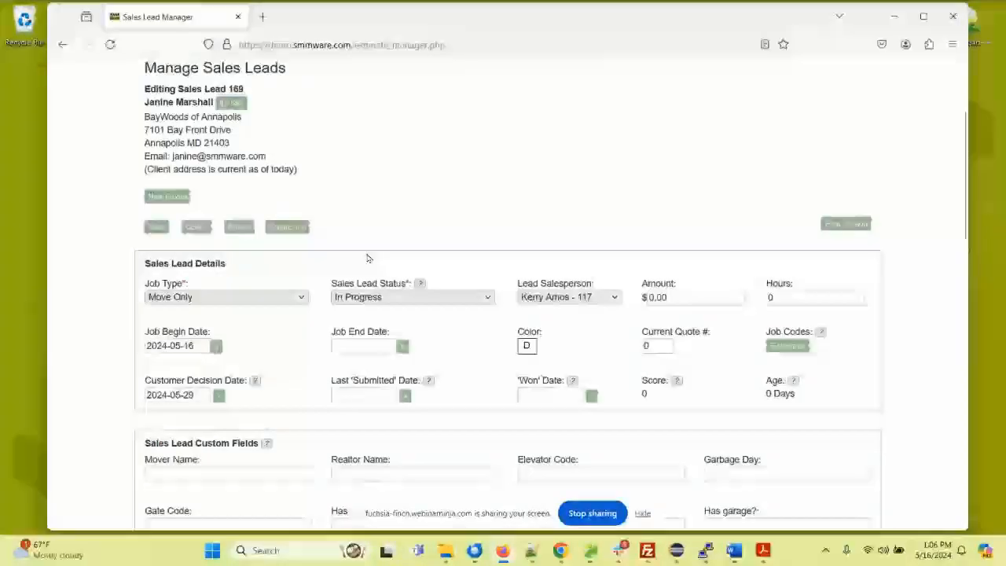
pyautogui.scroll(3, 368, 252)
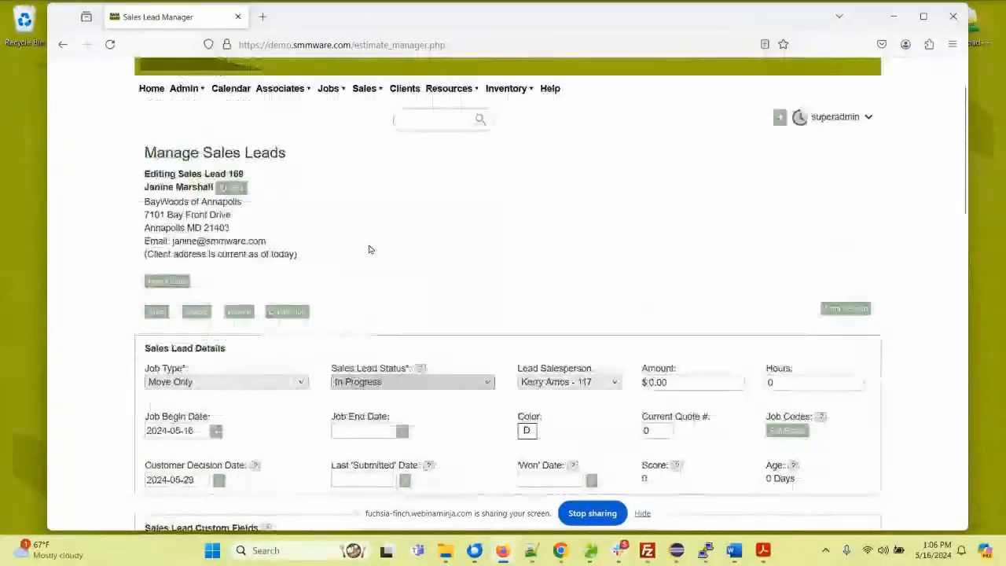
# Step: Start a new quote for the saved sales lead and load the 3 level quote template into it
pyautogui.click(167, 280)
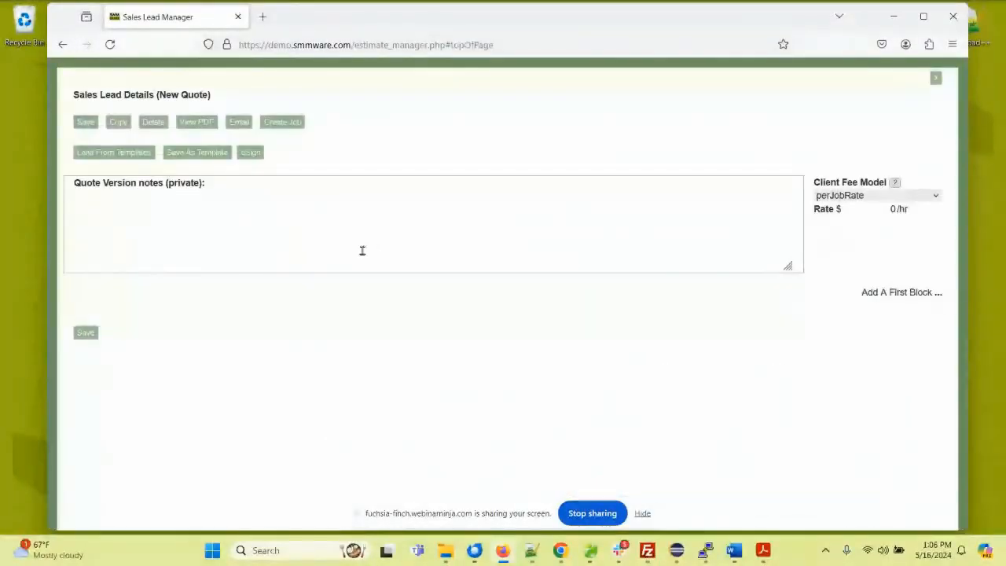
pyautogui.click(938, 295)
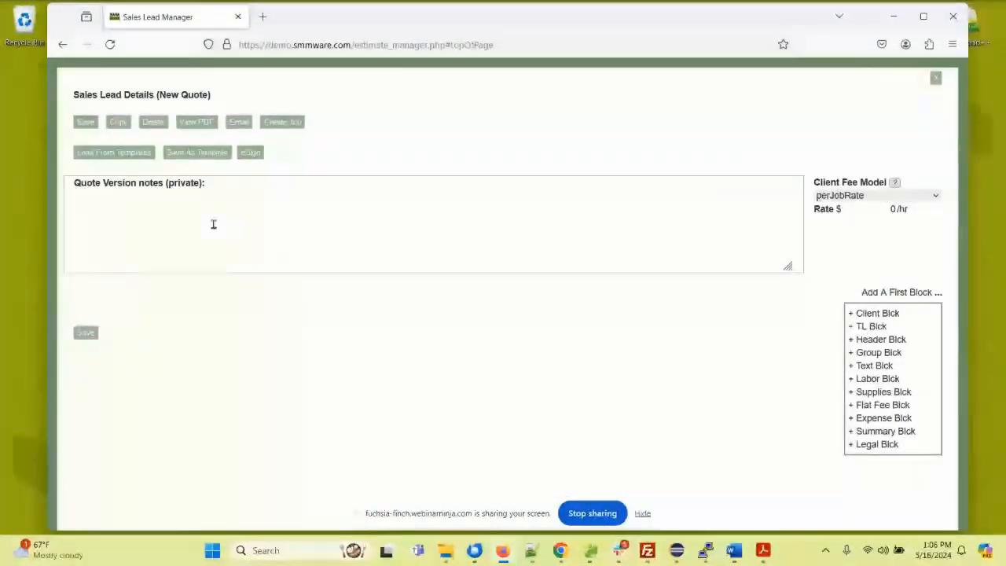
pyautogui.click(139, 154)
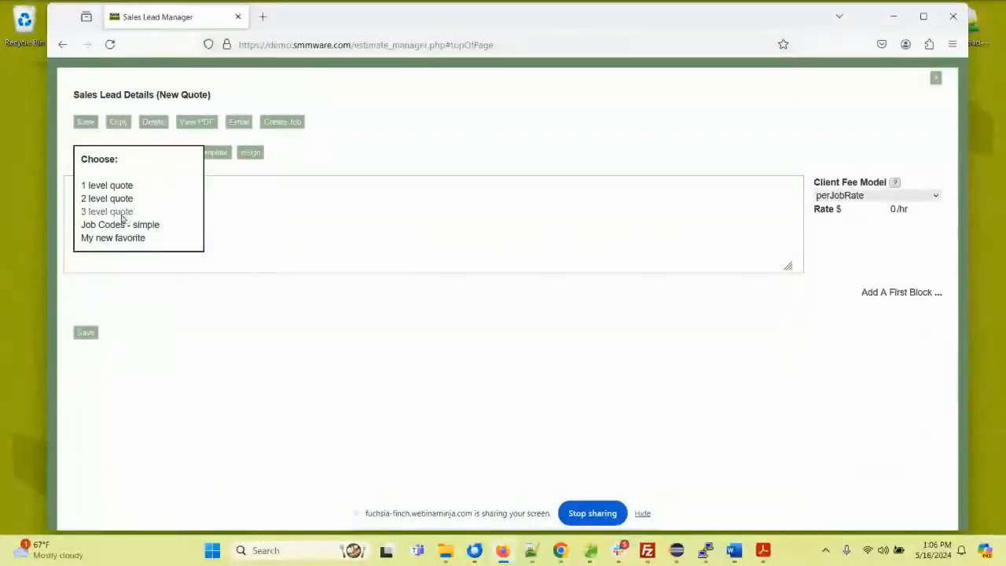
pyautogui.click(122, 212)
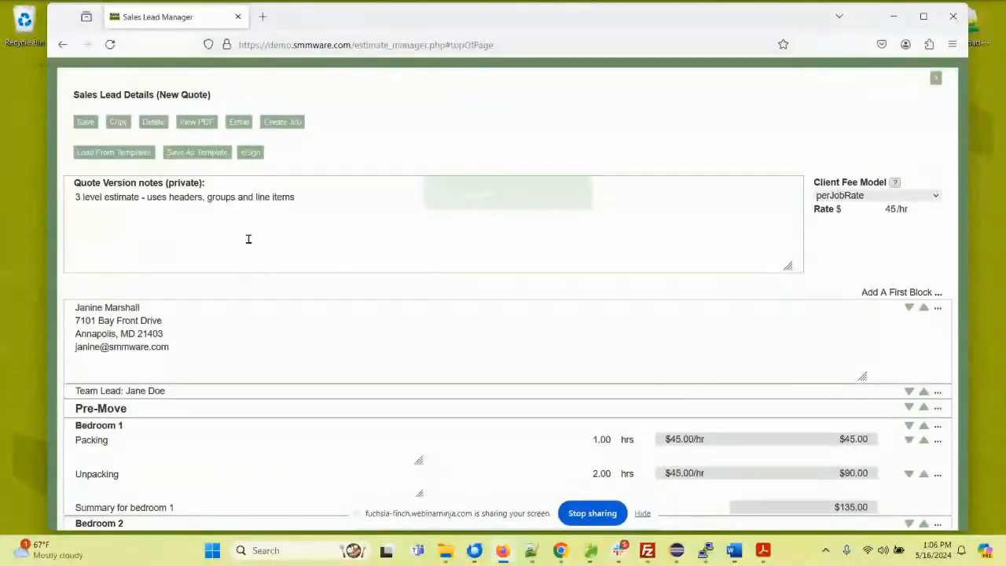
# Step: Review the quote's client, team lead, Pre-Move, Move Day and Post Move blocks, plus the summary and the legal signature section
pyautogui.scroll(-3, 248, 239)
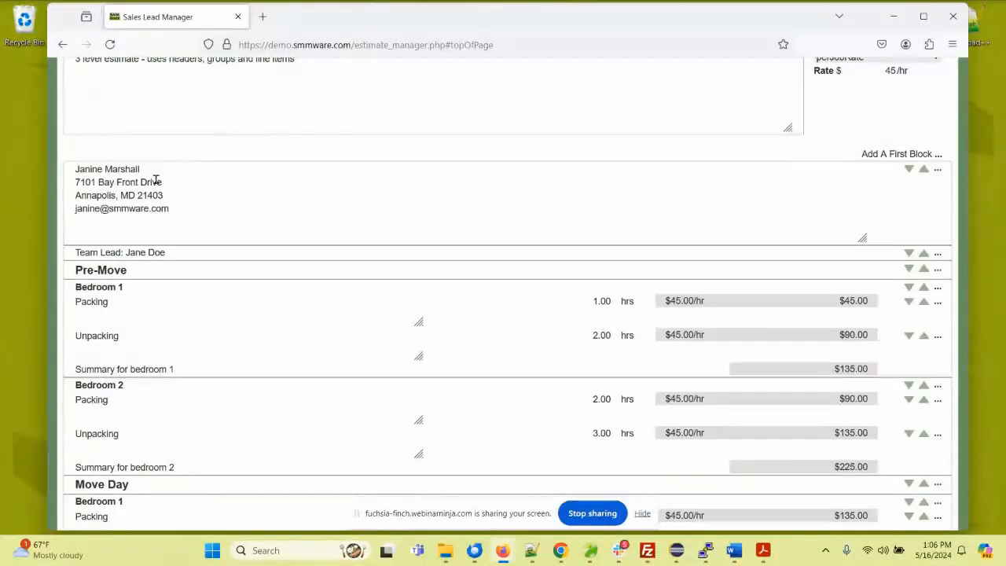
pyautogui.click(130, 272)
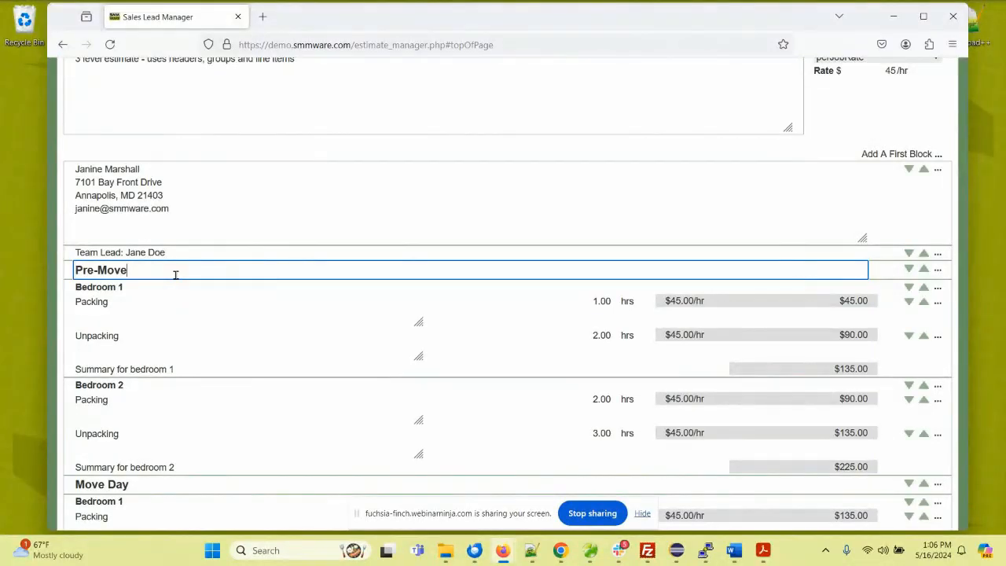
pyautogui.scroll(-7, 170, 299)
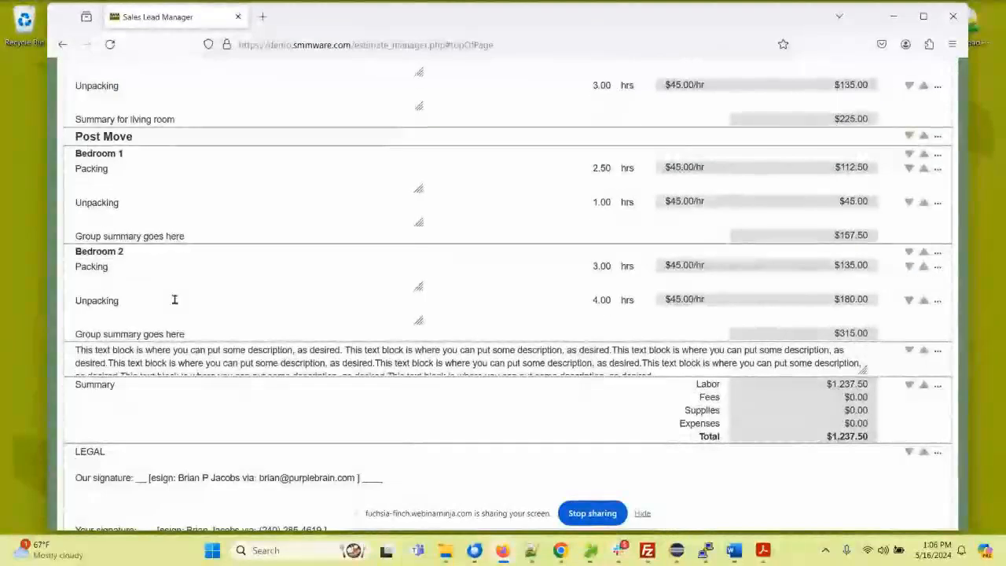
pyautogui.scroll(-1, 175, 298)
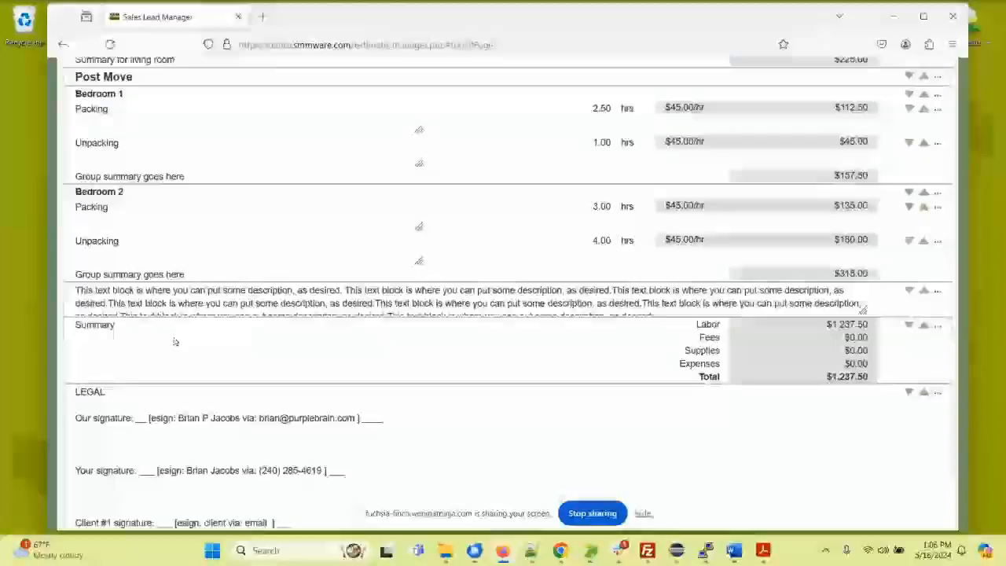
pyautogui.scroll(-1, 173, 341)
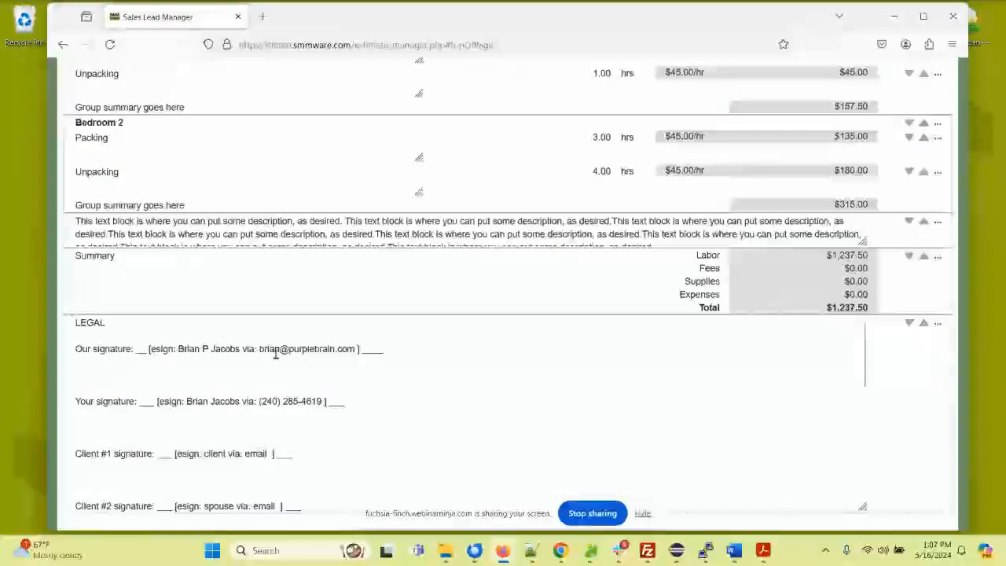
pyautogui.scroll(-3, 346, 357)
pyautogui.scroll(2, 281, 363)
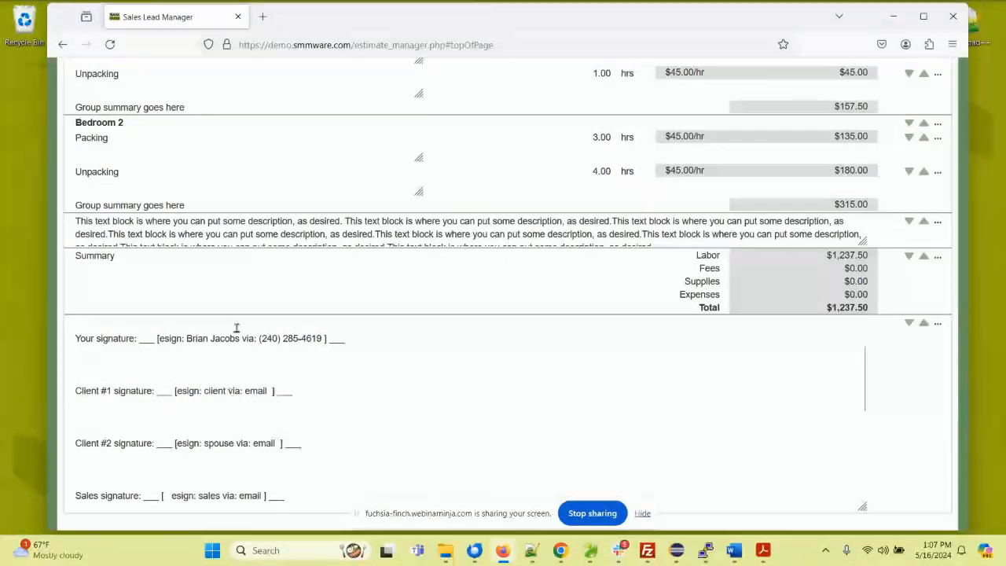
pyautogui.scroll(10, 225, 281)
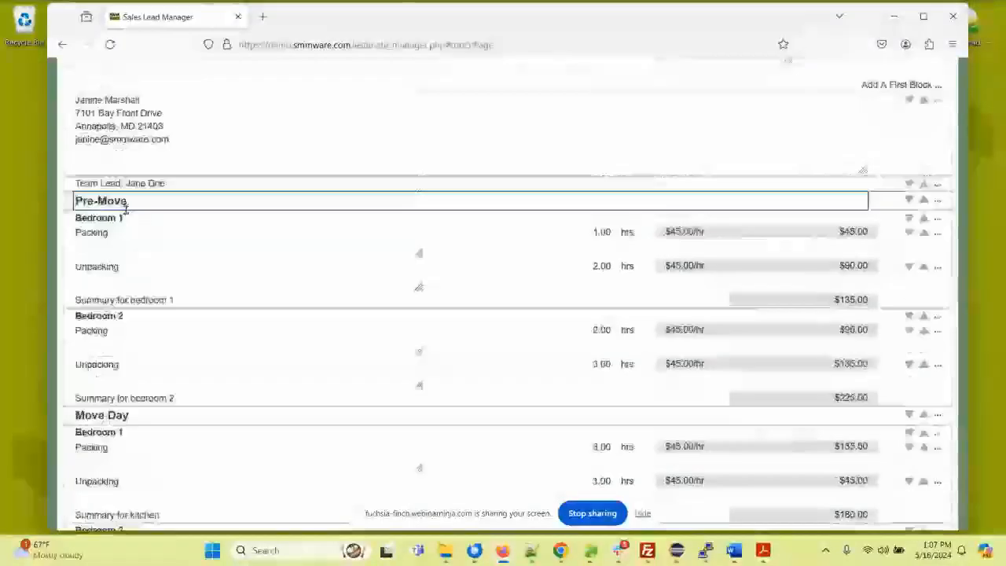
pyautogui.scroll(5, 126, 209)
# Step: Save the quote, copy it to a new quote version and save the copy
pyautogui.click(85, 122)
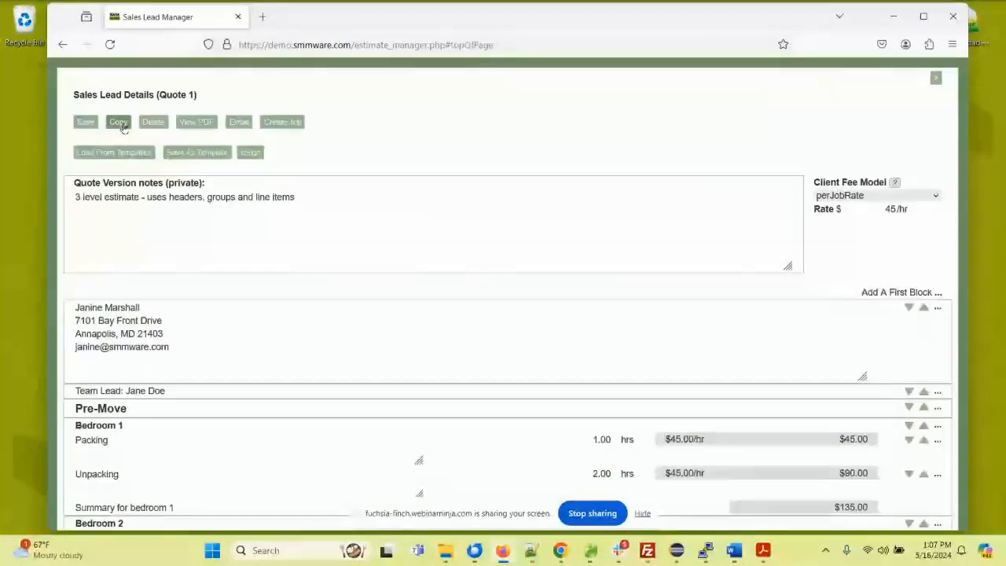
pyautogui.click(120, 127)
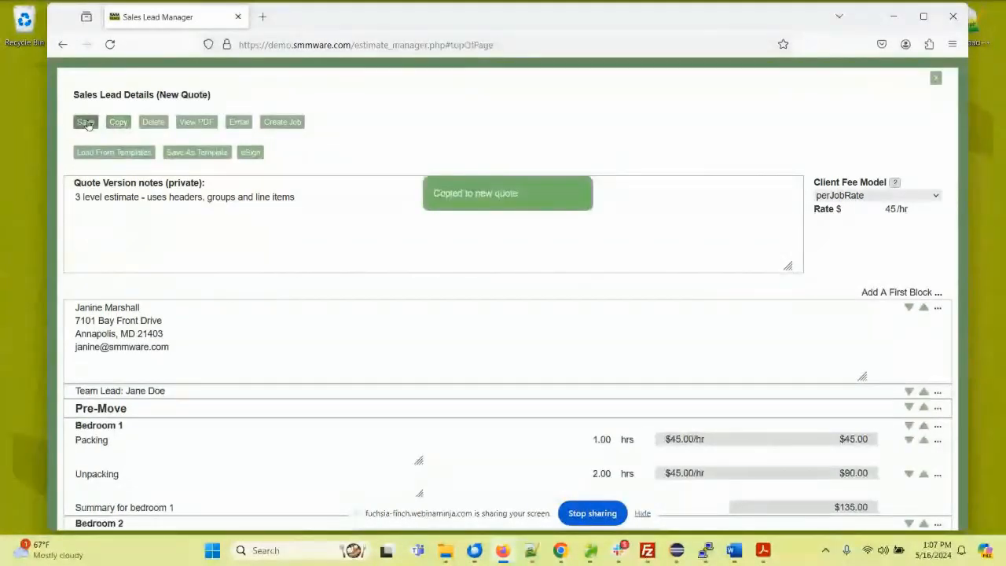
pyautogui.click(86, 123)
# Step: Replace the copied quote's private version notes with "This is just like version 1 except we added the storage room" and save it
pyautogui.click(319, 197)
pyautogui.moveTo(319, 197); pyautogui.dragTo(68, 193)
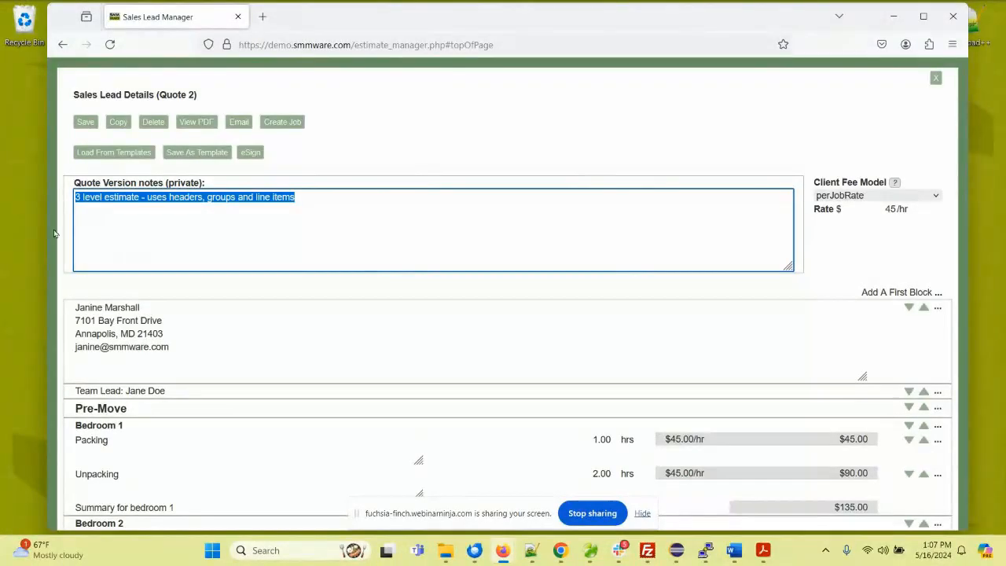
pyautogui.write('This is just like version 1 excx')
pyautogui.press('BackSpace')
pyautogui.write('e')
pyautogui.write('pt we ')
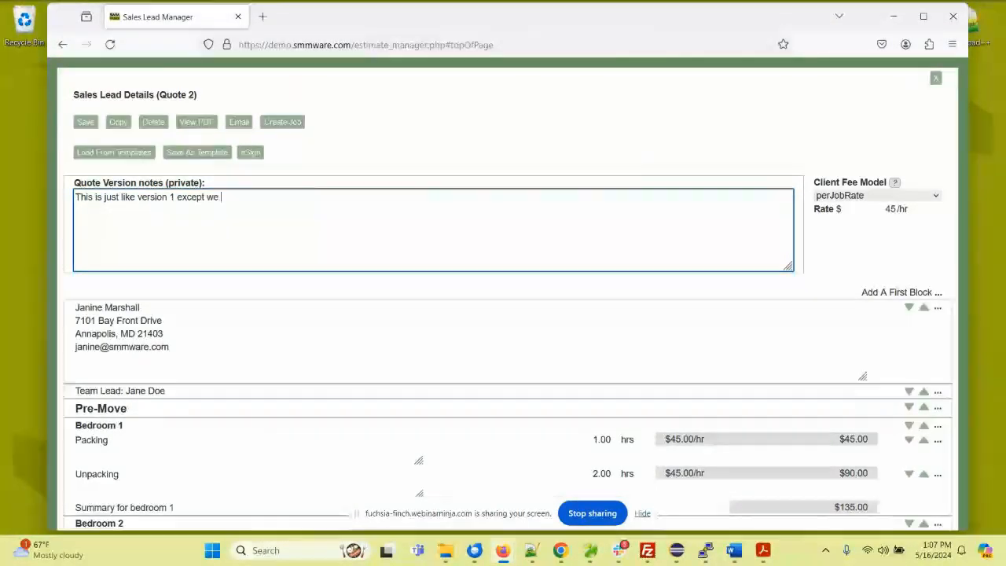
pyautogui.write('added the stora')
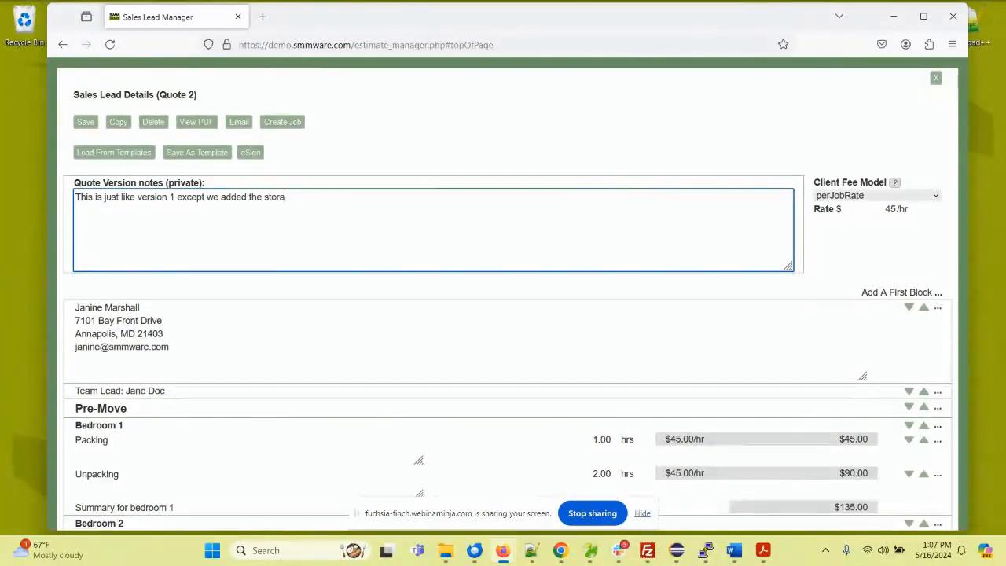
pyautogui.write('ge room')
pyautogui.click(87, 124)
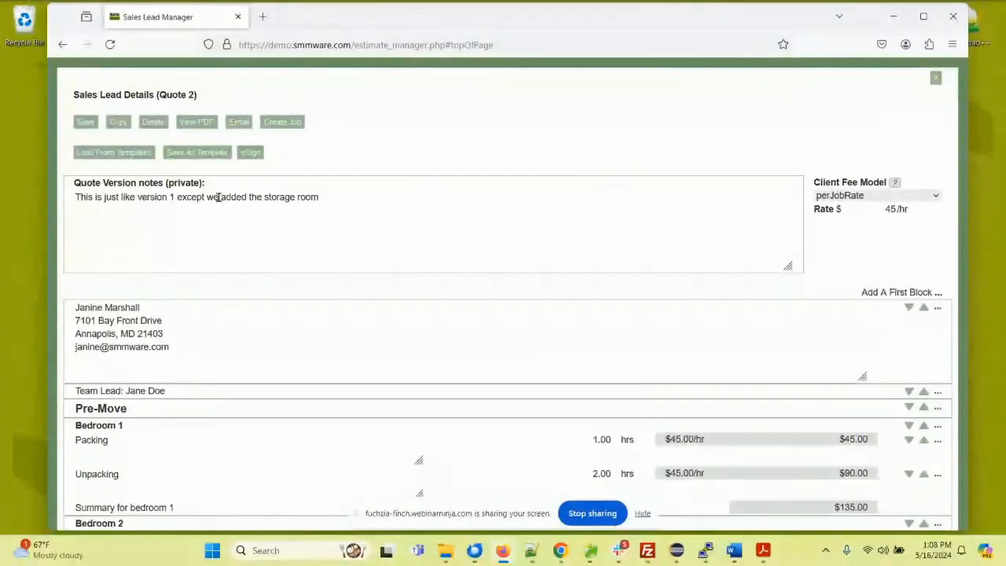
# Step: Preview the second quote as a PDF, look through its pages and close the preview
pyautogui.click(200, 124)
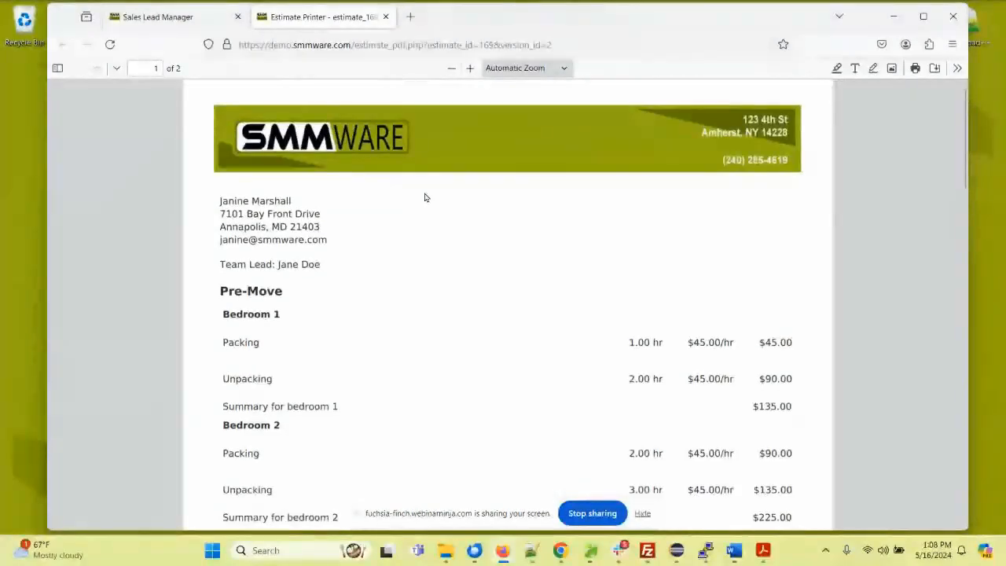
pyautogui.scroll(-5, 424, 197)
pyautogui.scroll(-3, 424, 197)
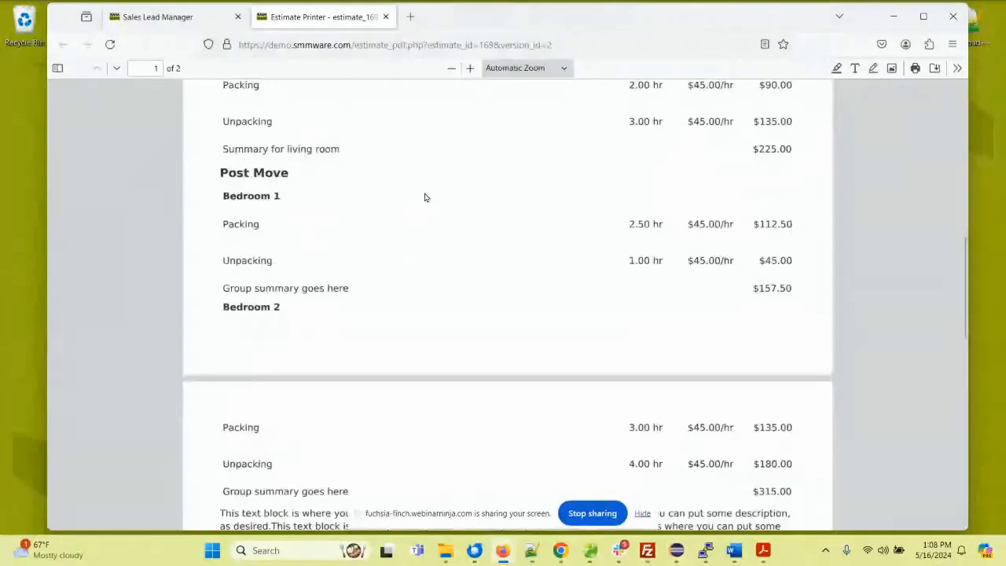
pyautogui.scroll(-3, 424, 197)
pyautogui.scroll(12, 424, 198)
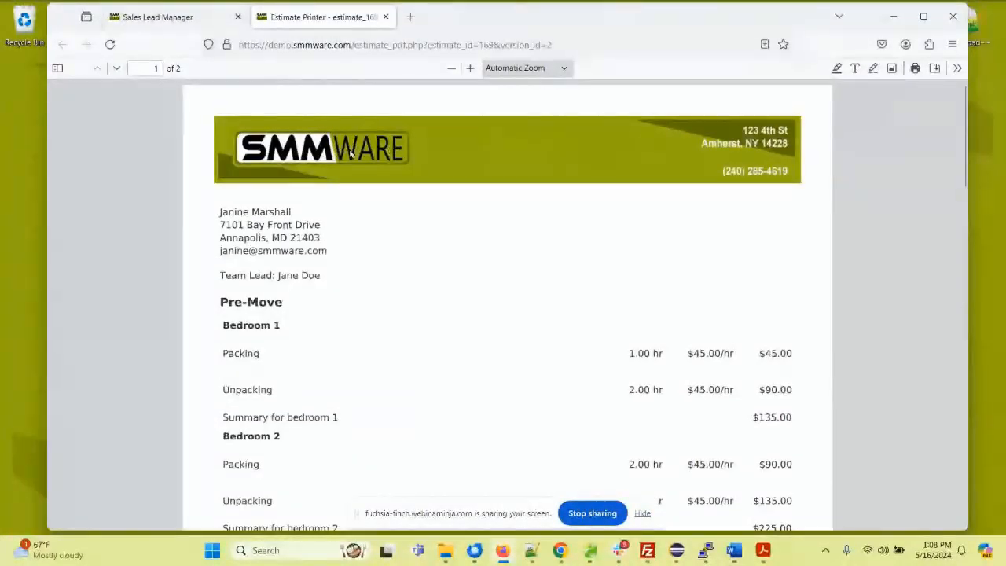
pyautogui.click(385, 17)
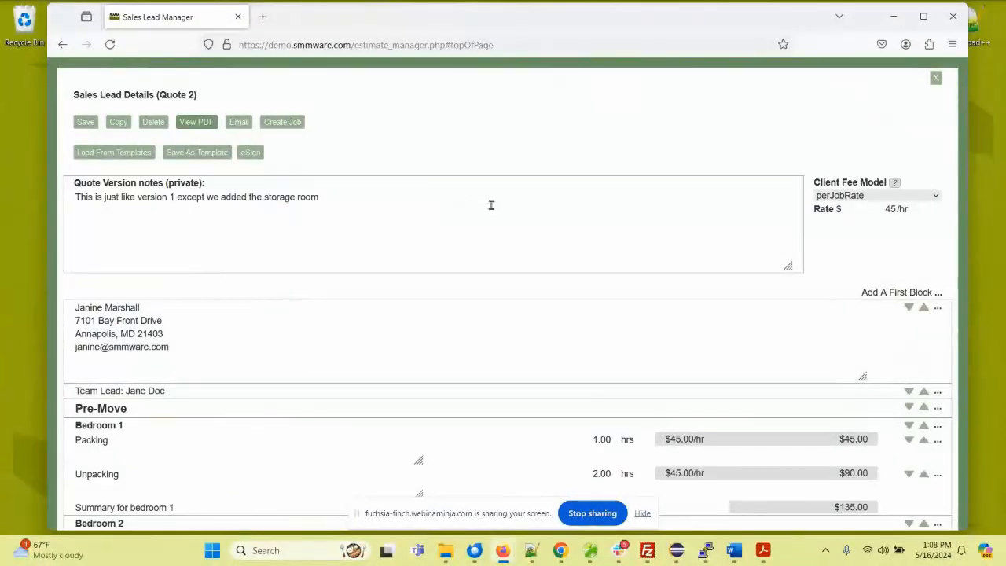
# Step: Examine the client fee model options and the quote email's subject and message, then close the quote without sending
pyautogui.click(839, 198)
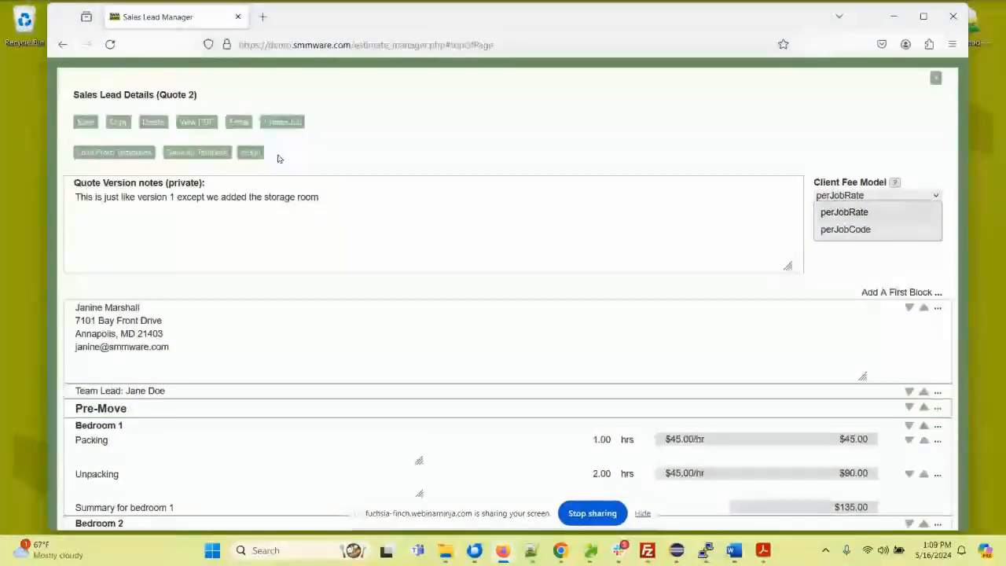
pyautogui.click(240, 124)
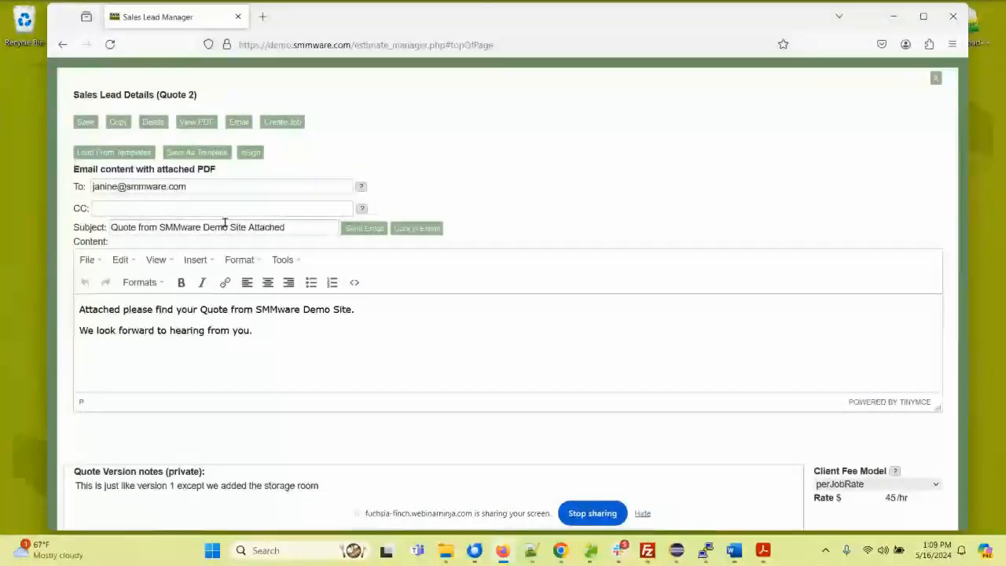
pyautogui.click(284, 226)
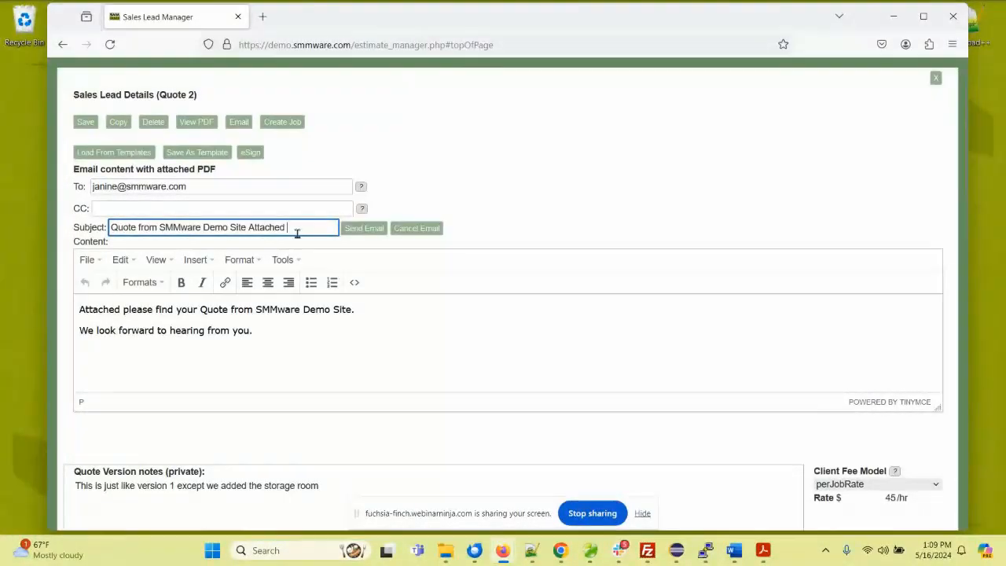
pyautogui.moveTo(297, 227); pyautogui.dragTo(159, 227)
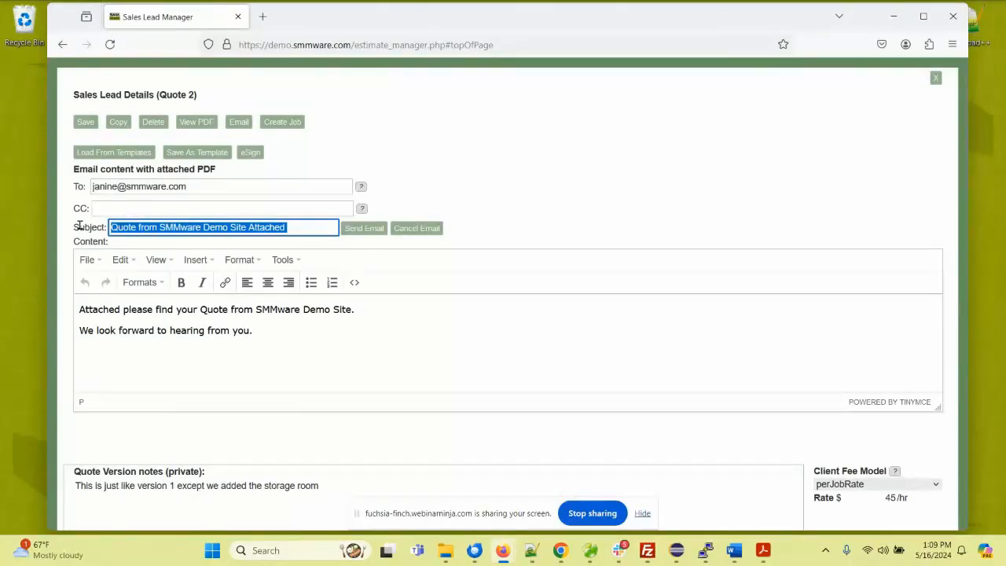
pyautogui.moveTo(294, 328); pyautogui.dragTo(73, 308)
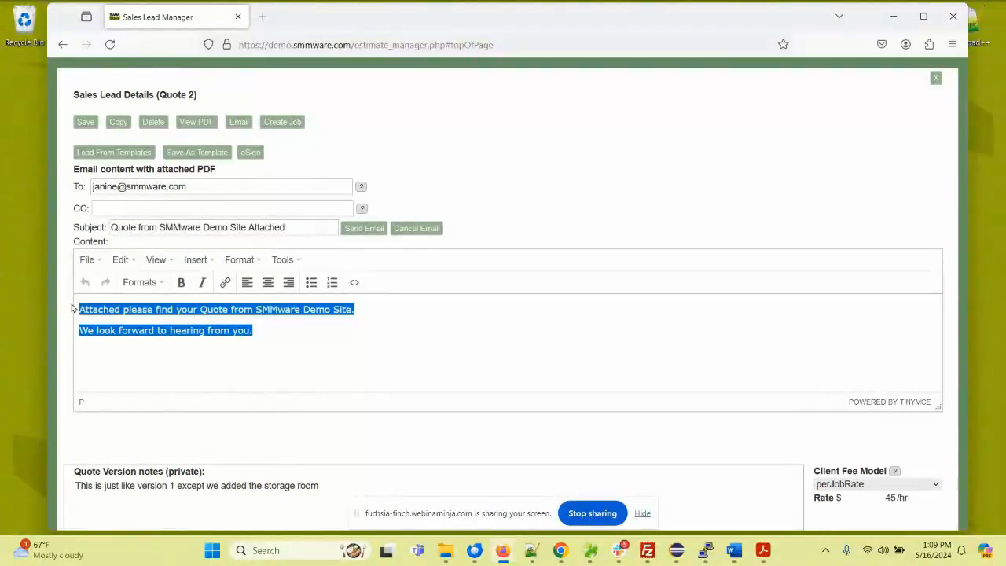
pyautogui.click(295, 227)
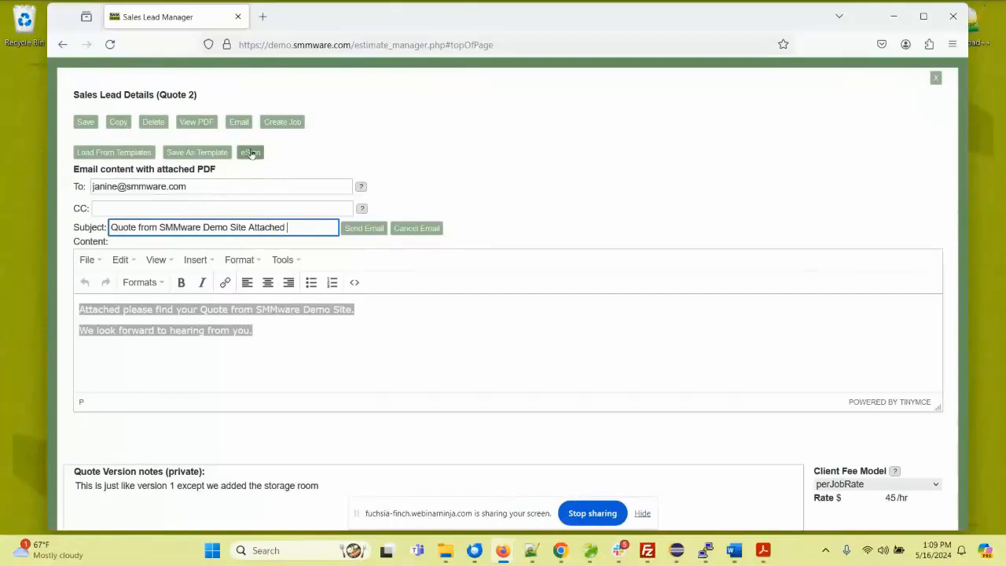
pyautogui.click(935, 78)
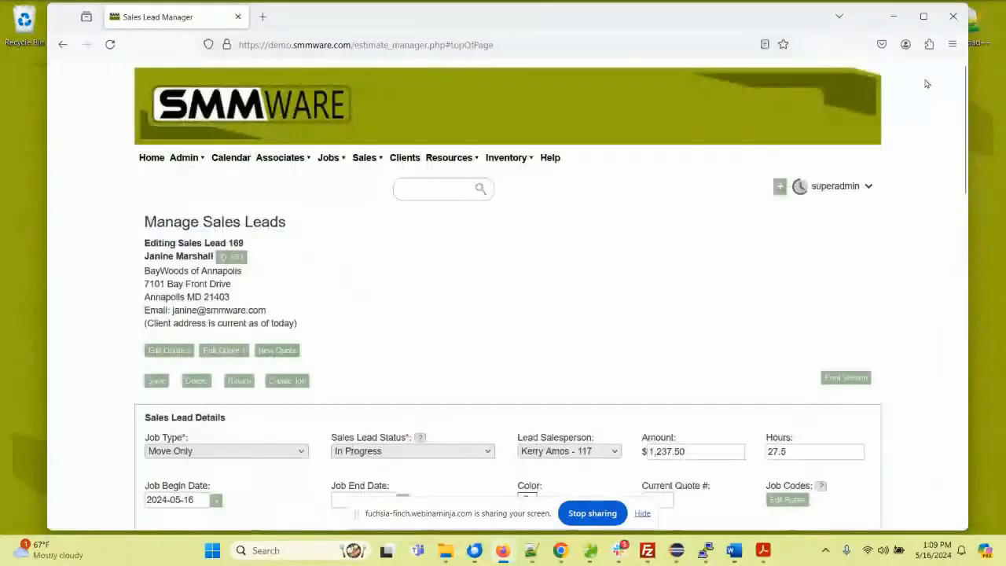
# Step: Return from the sales lead to the Manage Sales Leads list and look over the available Sales pages
pyautogui.scroll(-1, 367, 259)
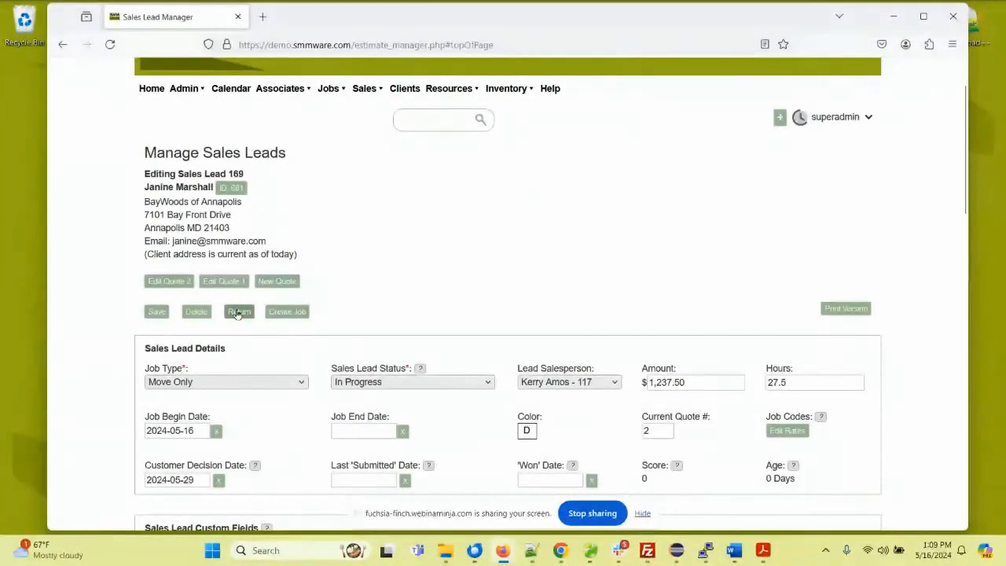
pyautogui.click(237, 312)
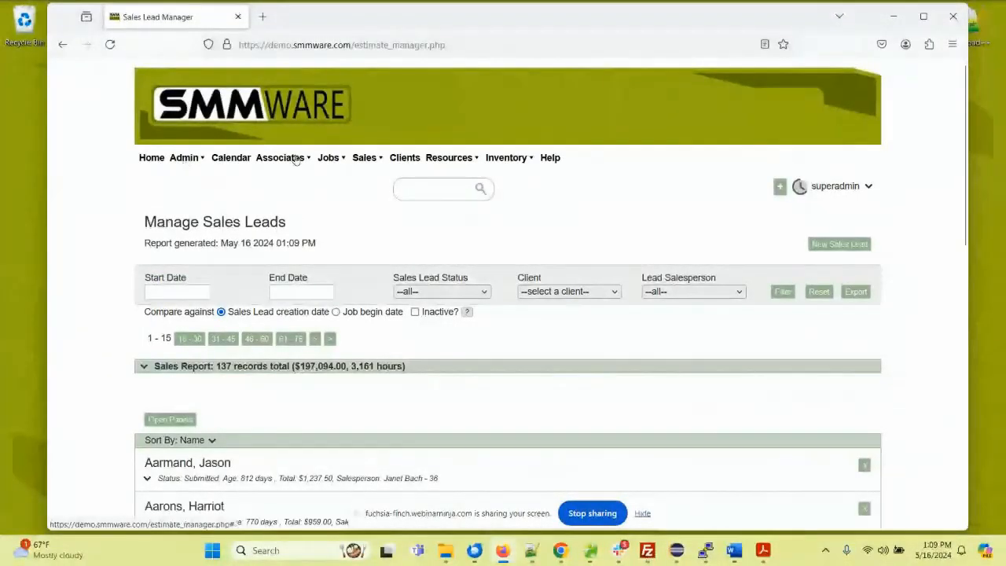
pyautogui.click(373, 158)
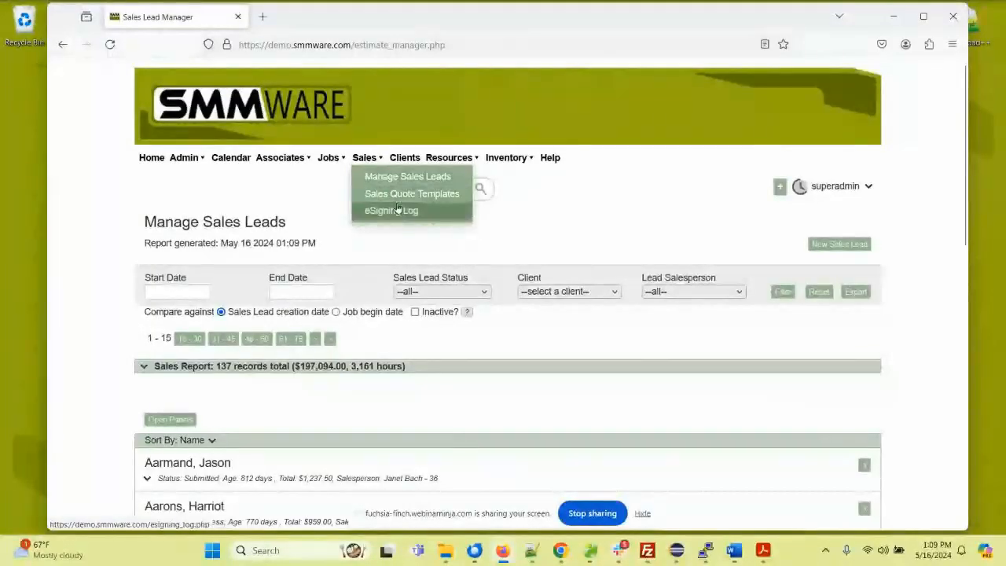
pyautogui.click(615, 198)
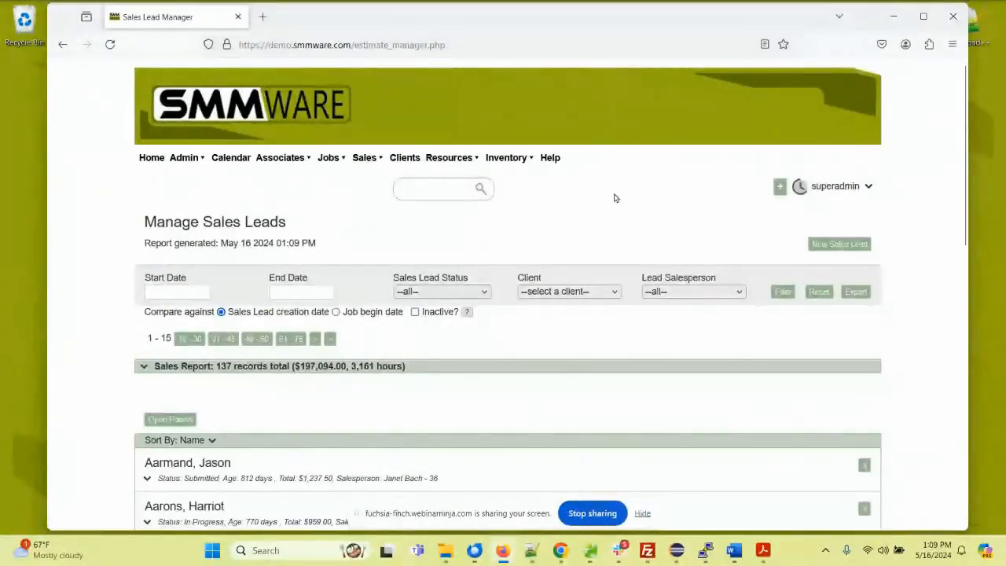
pyautogui.click(780, 186)
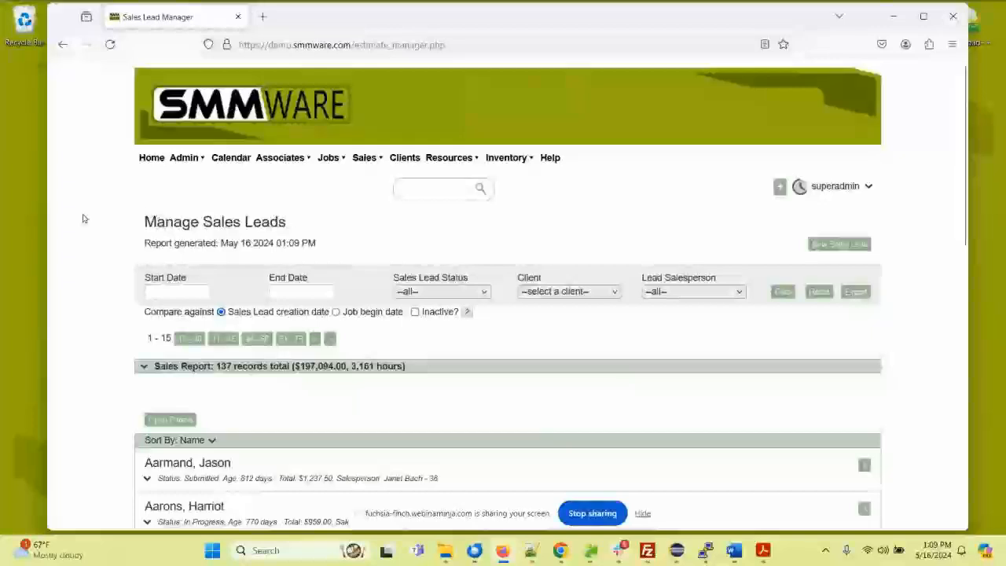
# Step: Expand the Sales Report summary to review the leads by status, collapse it and look over the lead list
pyautogui.scroll(-3, 84, 218)
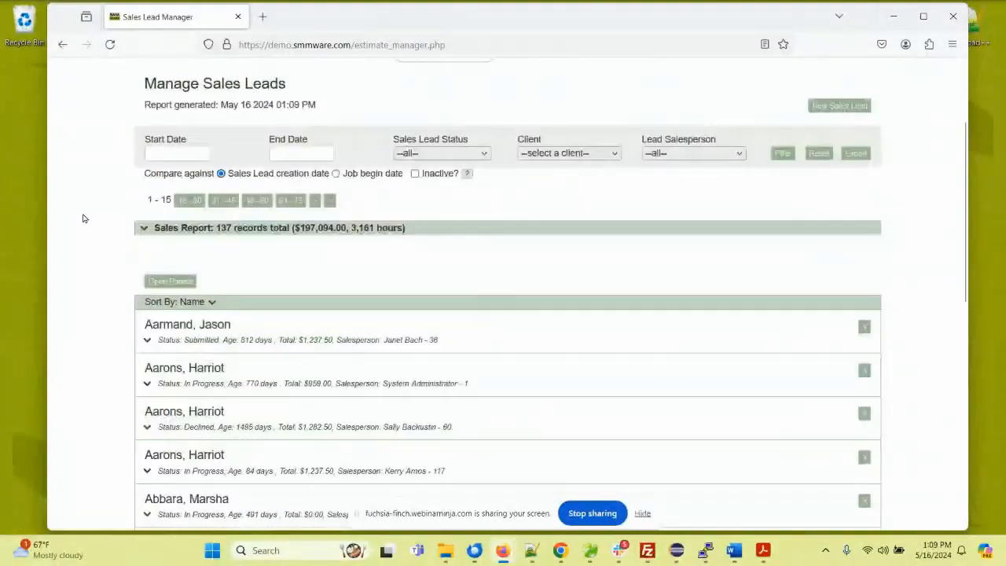
pyautogui.click(145, 233)
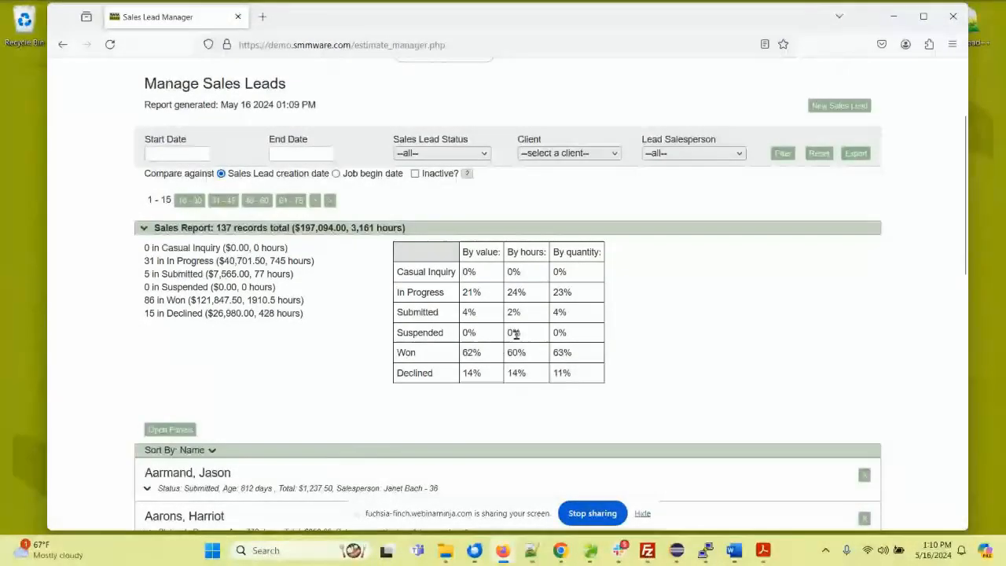
pyautogui.click(144, 228)
pyautogui.scroll(-5, 124, 232)
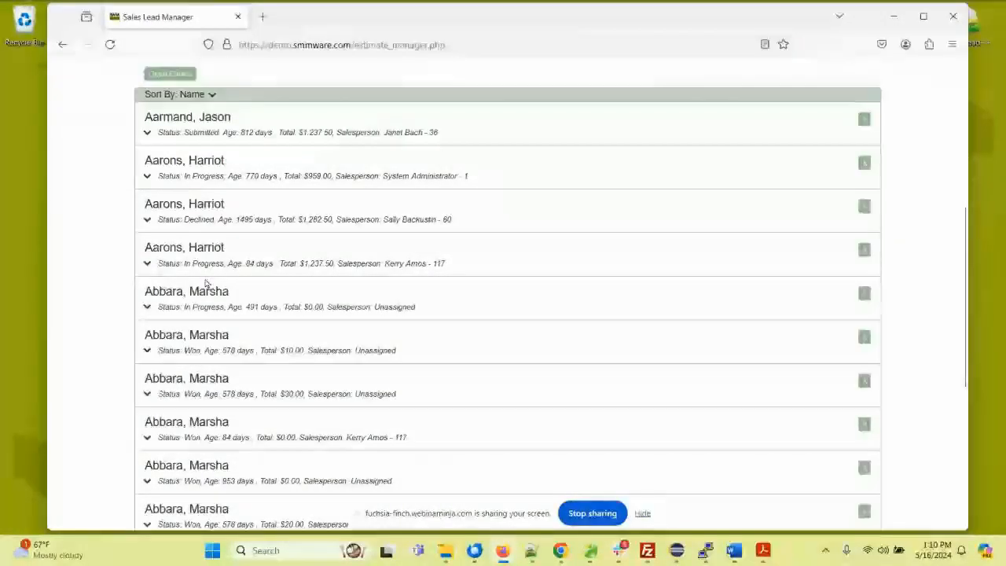
# Step: Go to the Manage Jobs page and open the first job in the list for editing
pyautogui.scroll(5, 212, 294)
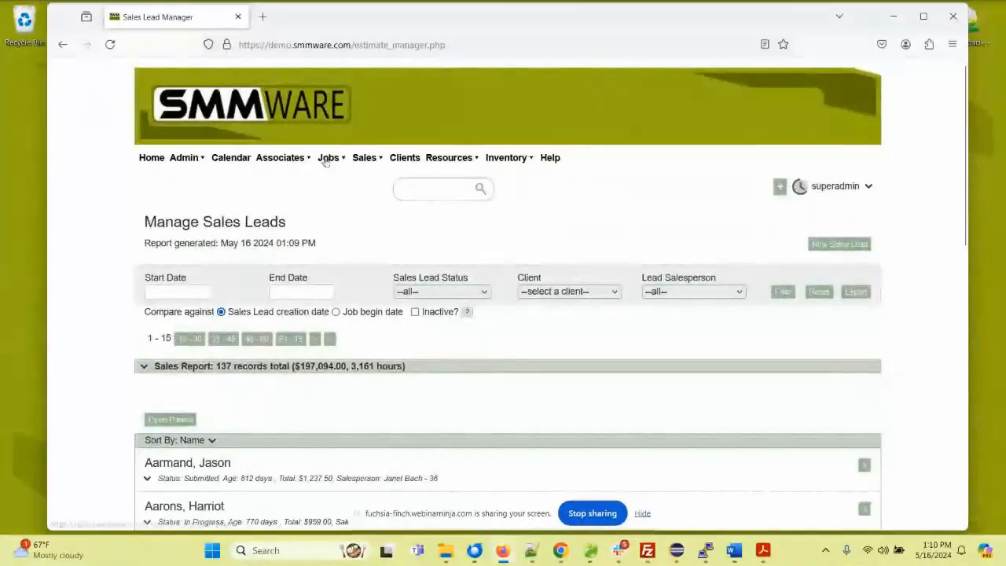
pyautogui.moveTo(326, 161)
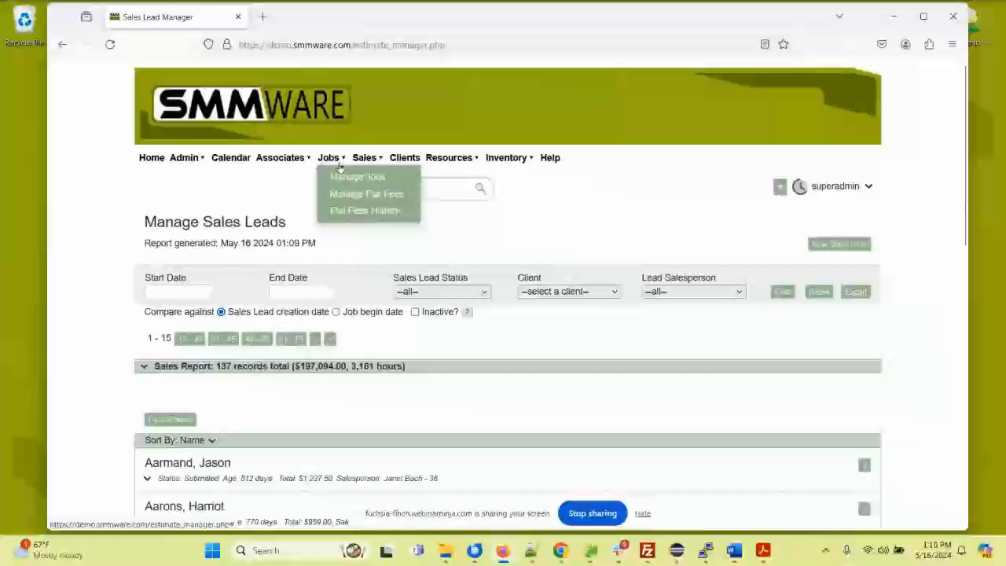
pyautogui.click(350, 176)
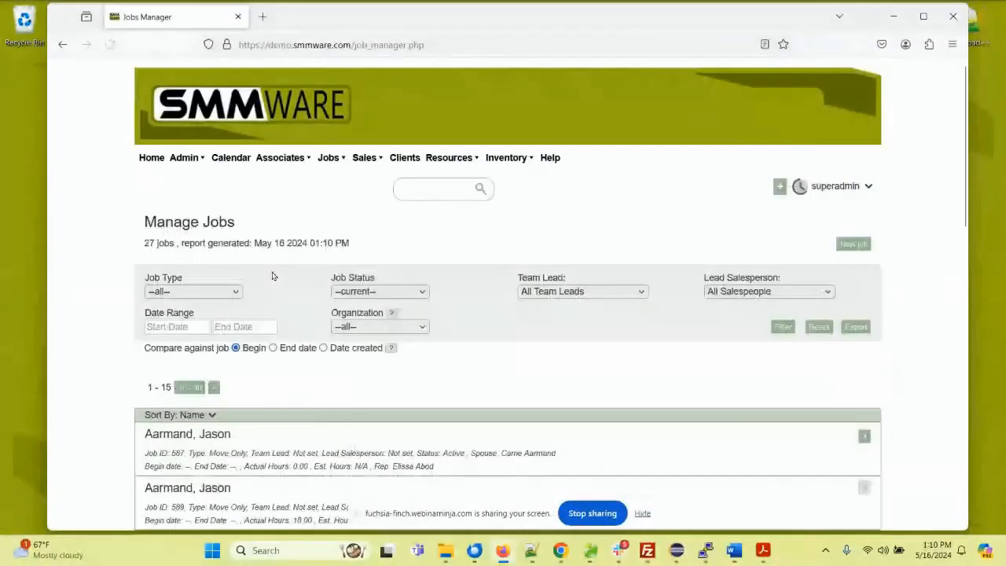
pyautogui.scroll(-3, 272, 275)
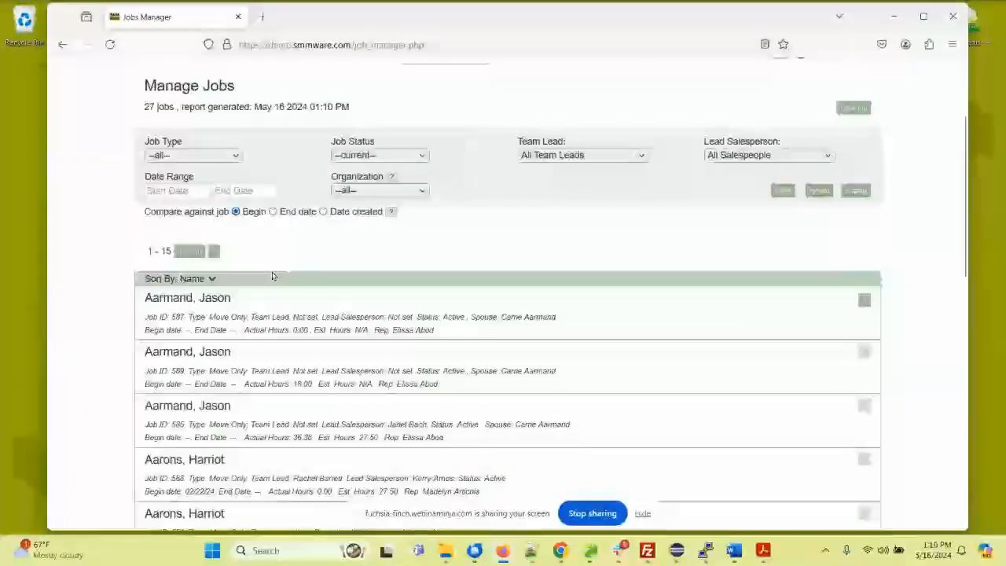
pyautogui.click(217, 296)
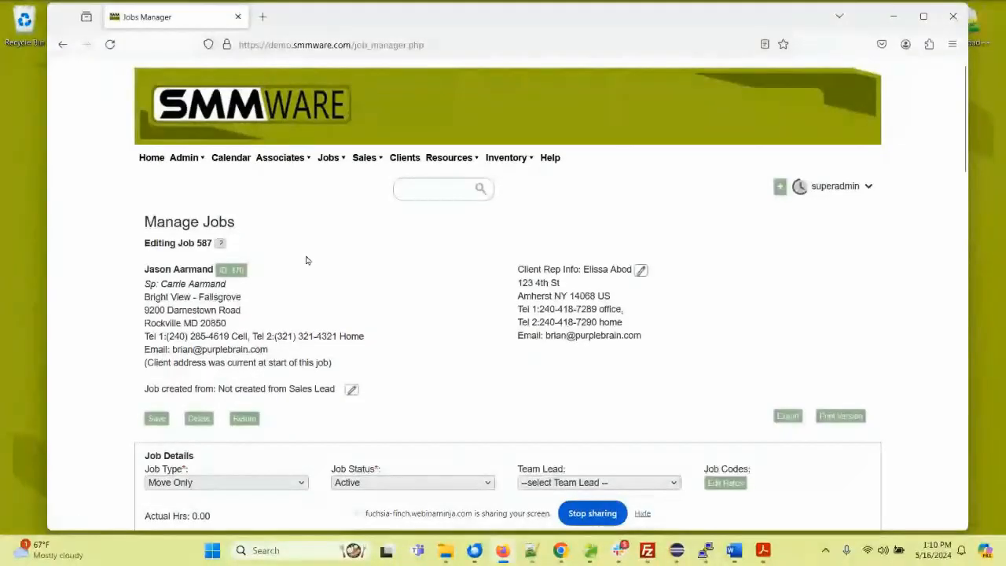
# Step: Expand the job's unrestricted file manager and choose the first five photos in the home1 folder as documents to add
pyautogui.scroll(-3, 329, 258)
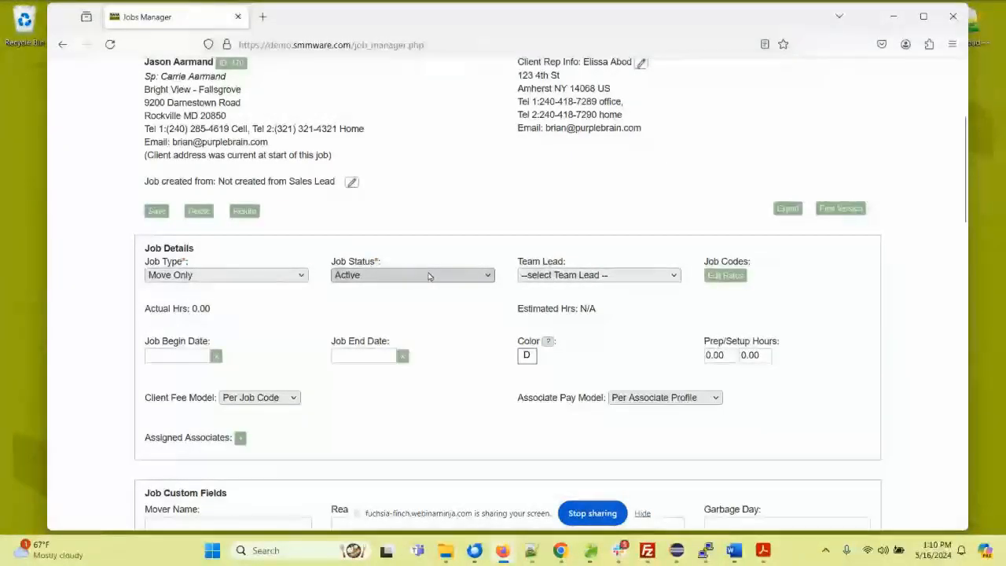
pyautogui.scroll(-10, 393, 280)
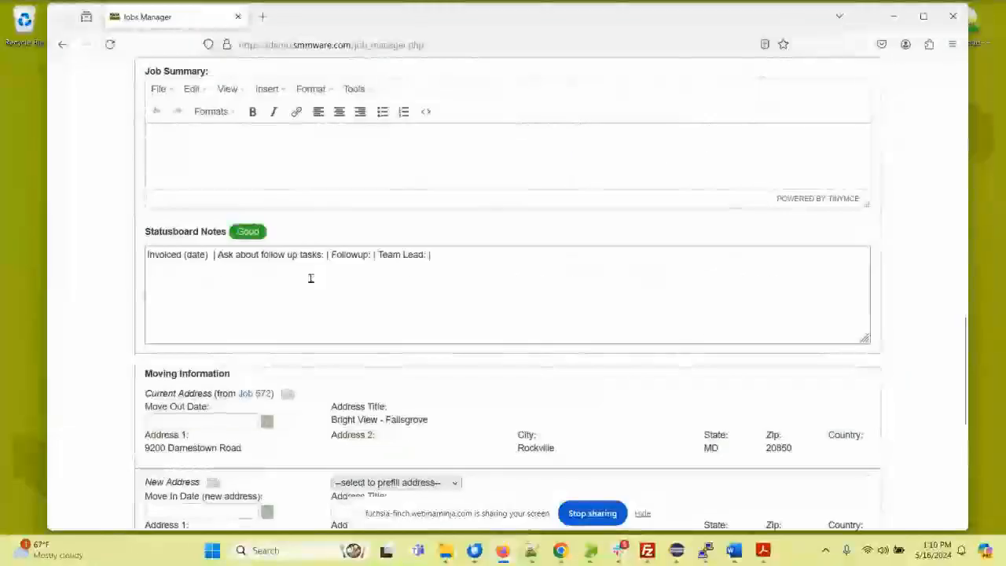
pyautogui.scroll(-5, 311, 282)
pyautogui.scroll(-1, 220, 300)
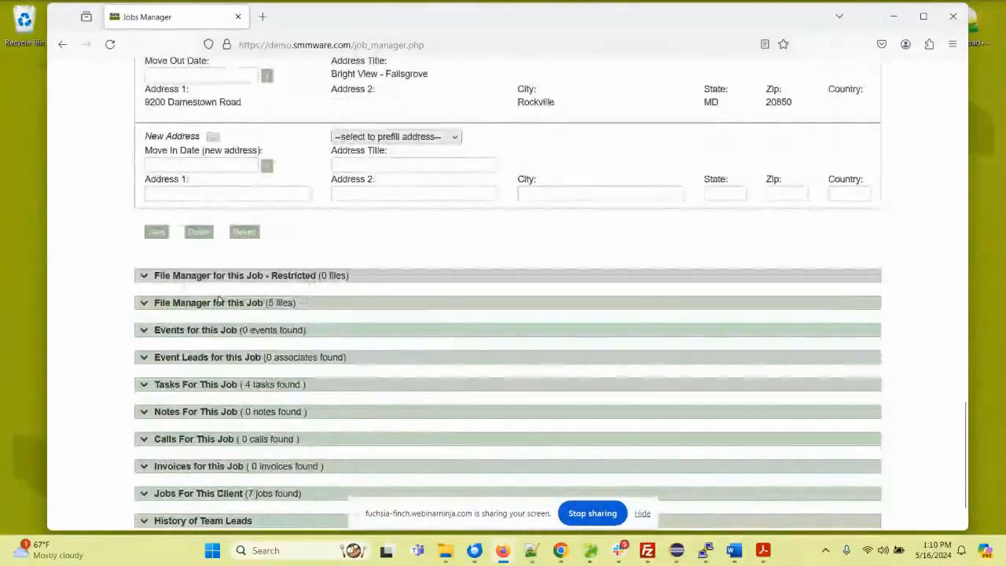
pyautogui.click(228, 303)
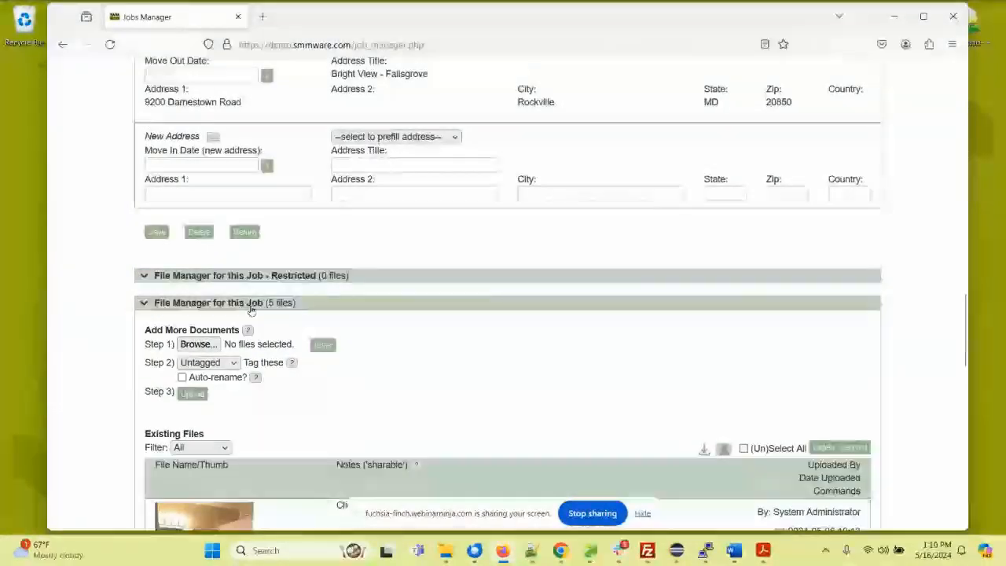
pyautogui.click(199, 344)
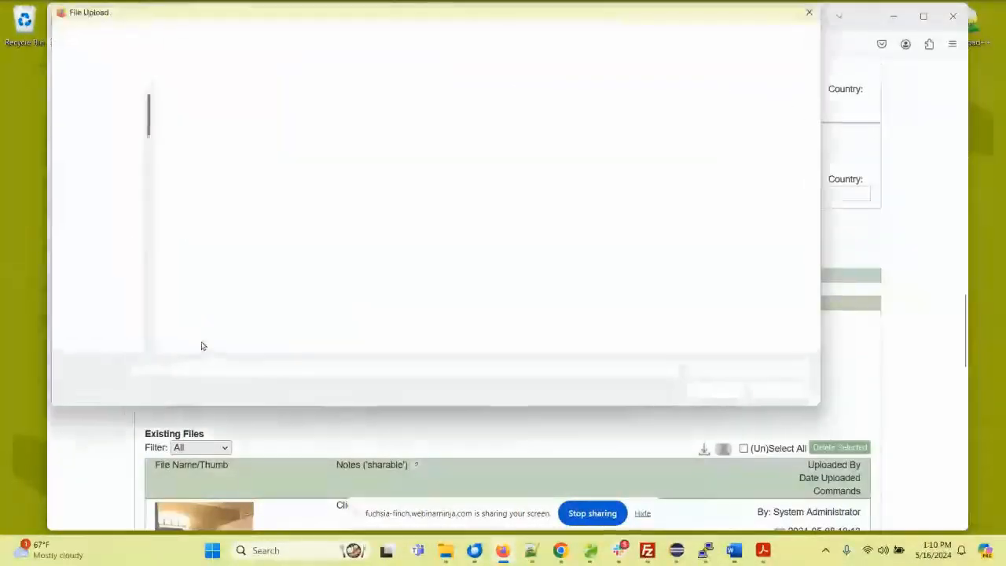
pyautogui.click(212, 130)
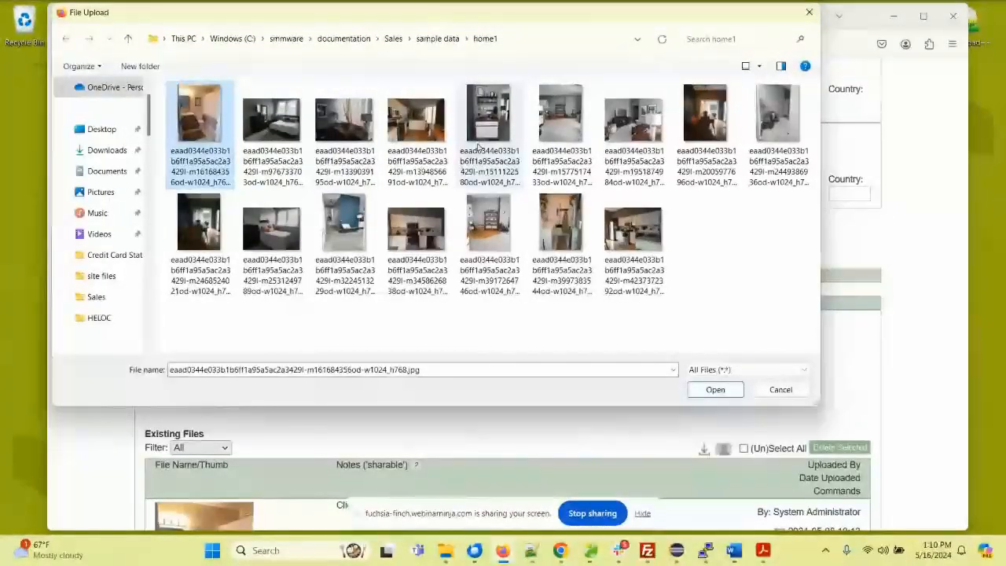
pyautogui.keyDown('shift'); pyautogui.click(483, 134); pyautogui.keyUp('shift')
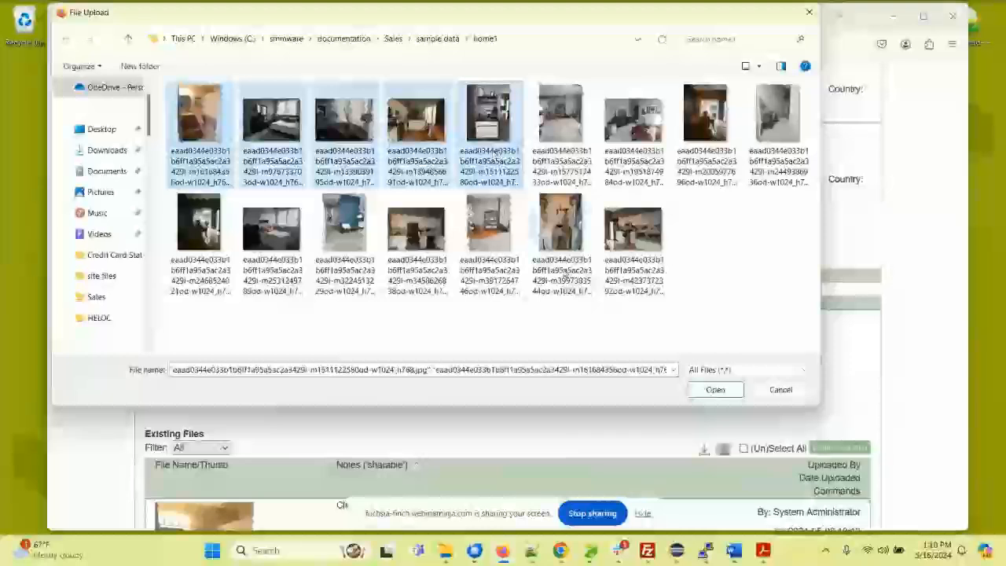
pyautogui.click(716, 390)
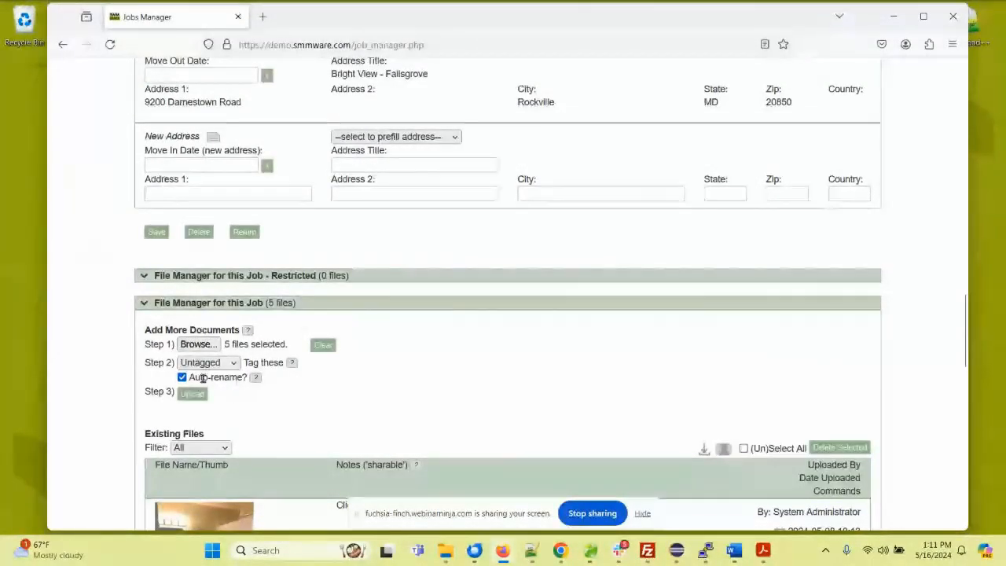
# Step: Tag the selected photos as Bedroom3 with auto-rename enabled and upload them to the job
pyautogui.click(226, 366)
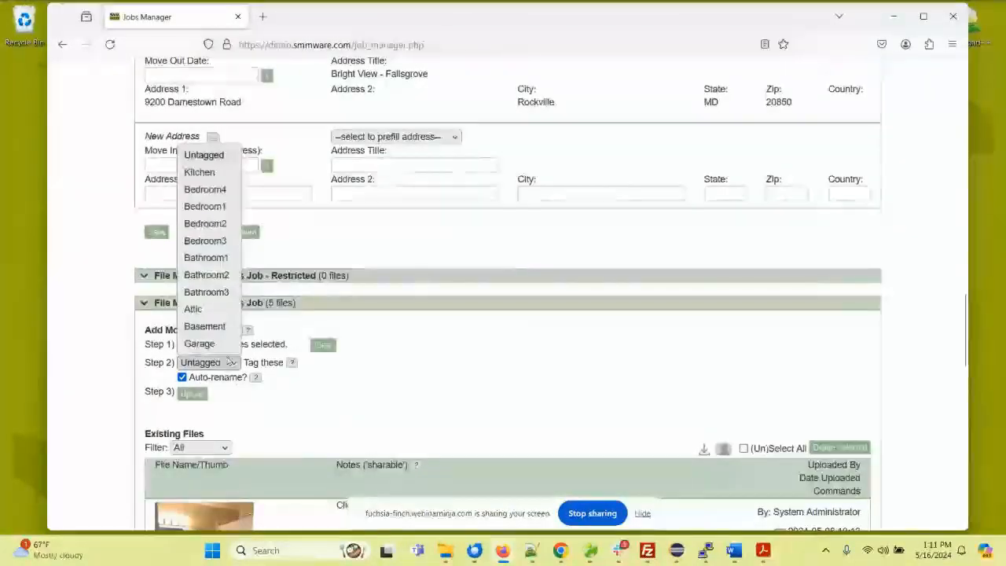
pyautogui.click(223, 240)
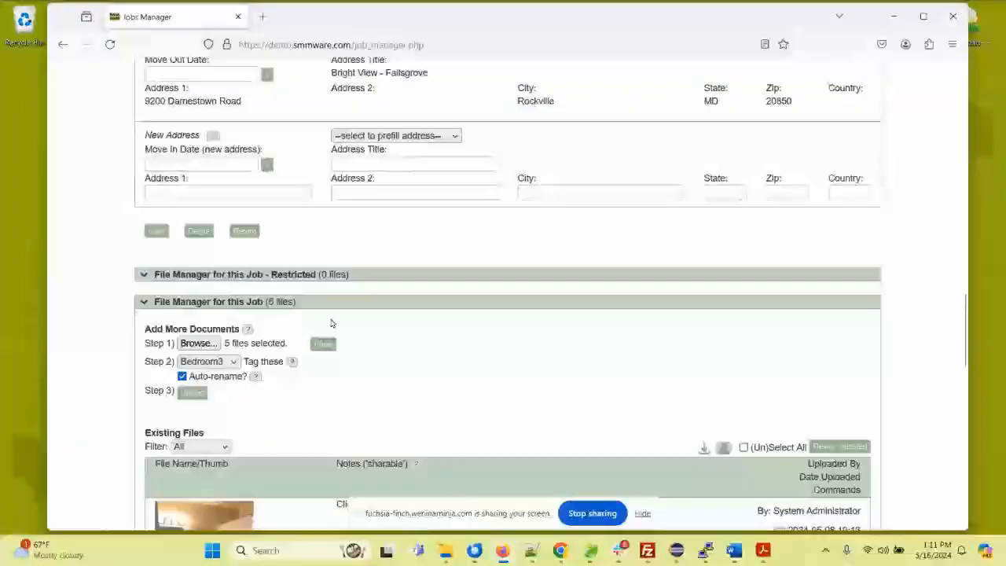
pyautogui.scroll(-1, 331, 323)
pyautogui.click(190, 325)
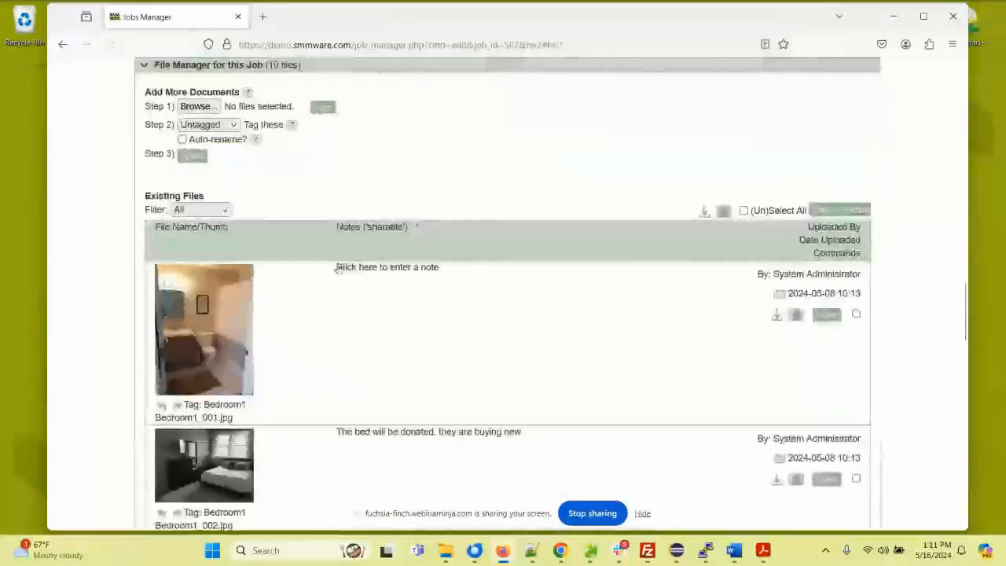
# Step: Add the note "The dresser will be taken by the adult son" to the photo Bedroom1_005.jpg
pyautogui.scroll(-2, 338, 269)
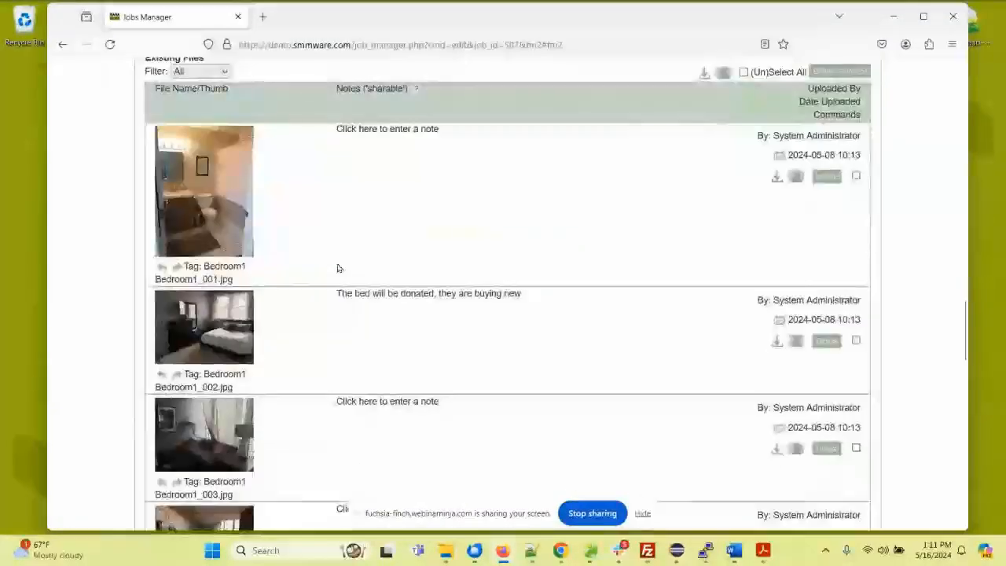
pyautogui.scroll(-6, 338, 269)
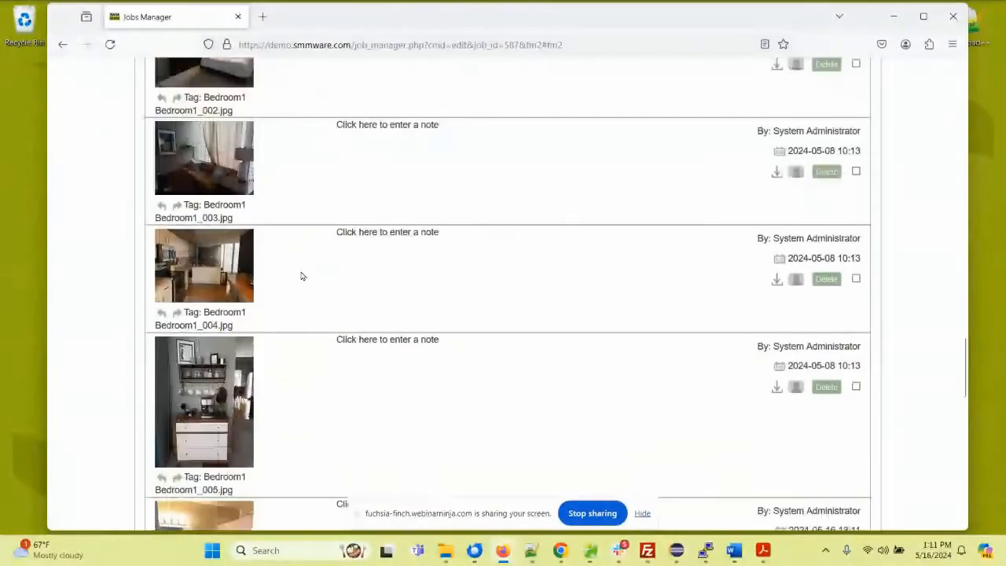
pyautogui.click(385, 206)
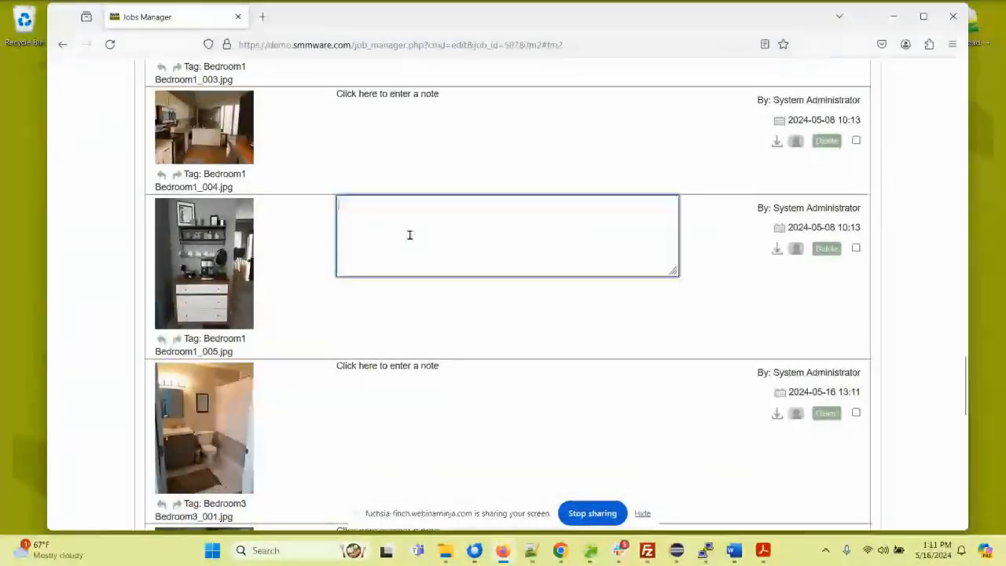
pyautogui.write('THis is')
pyautogui.press('BackSpace')
pyautogui.press('BackSpace')
pyautogui.press('BackSpace')
pyautogui.press('BackSpace')
pyautogui.press('BackSpace')
pyautogui.write('e dresser will ')
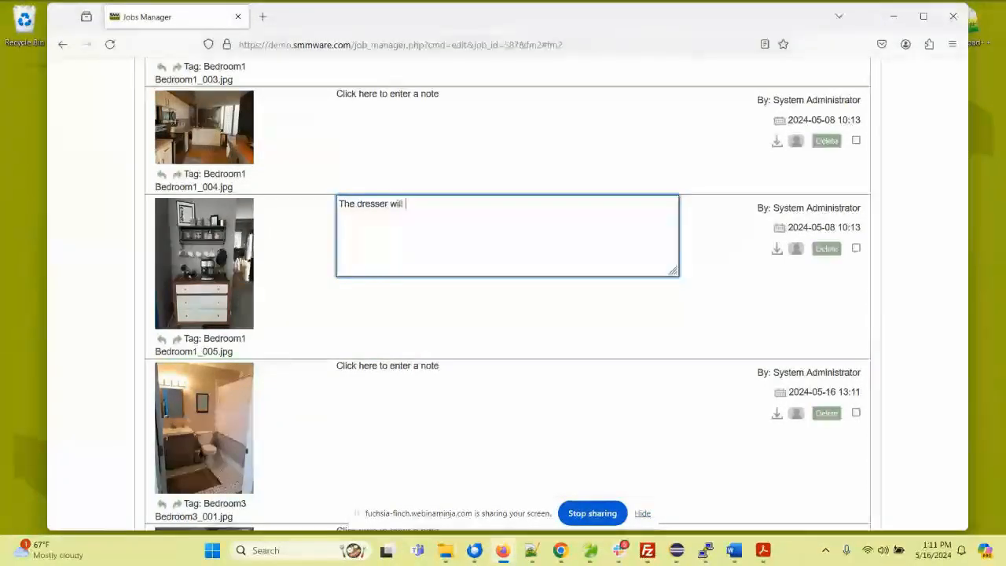
pyautogui.write('be taken by the adult son')
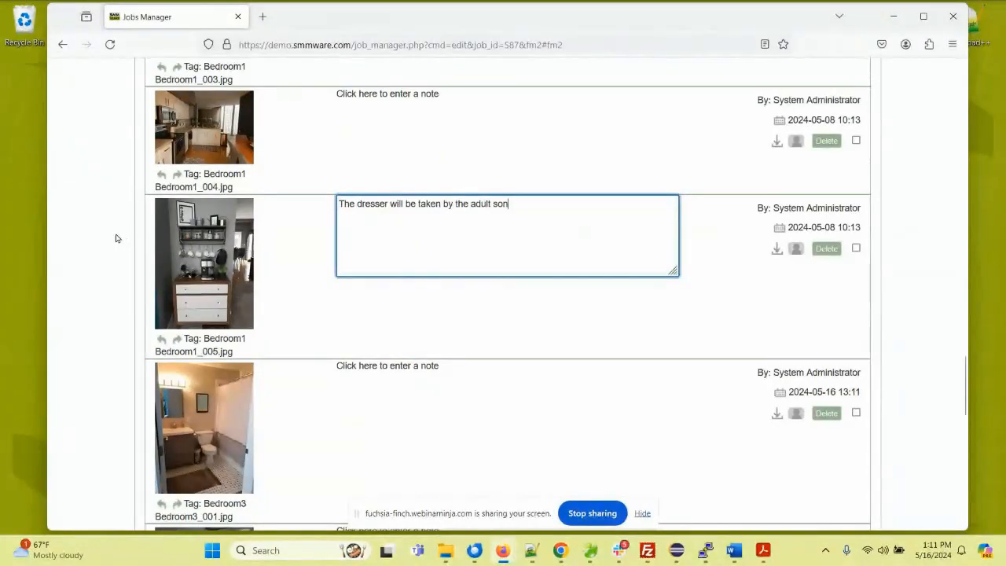
pyautogui.click(115, 239)
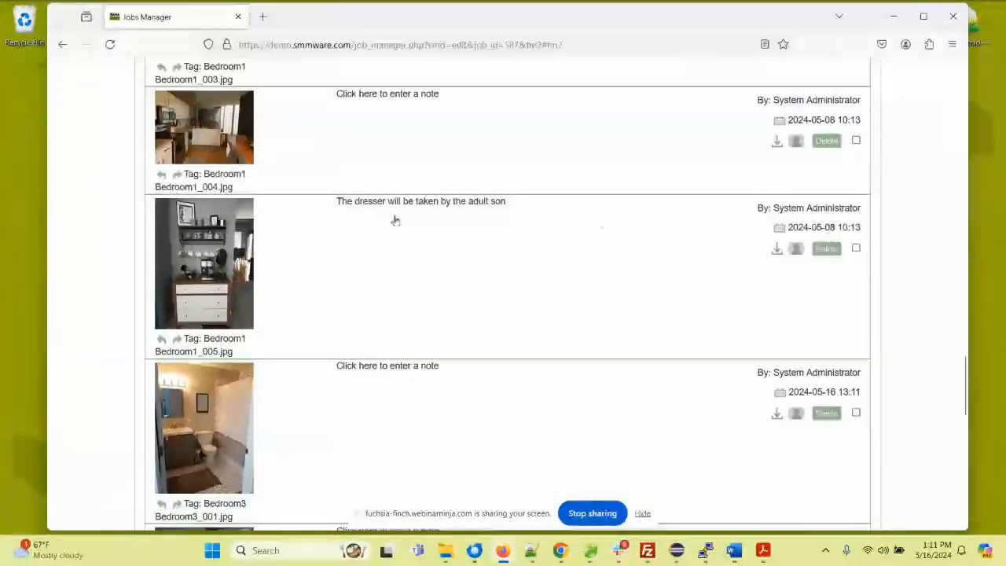
# Step: Collapse the job's unrestricted file manager section
pyautogui.scroll(5, 94, 185)
pyautogui.scroll(5, 95, 185)
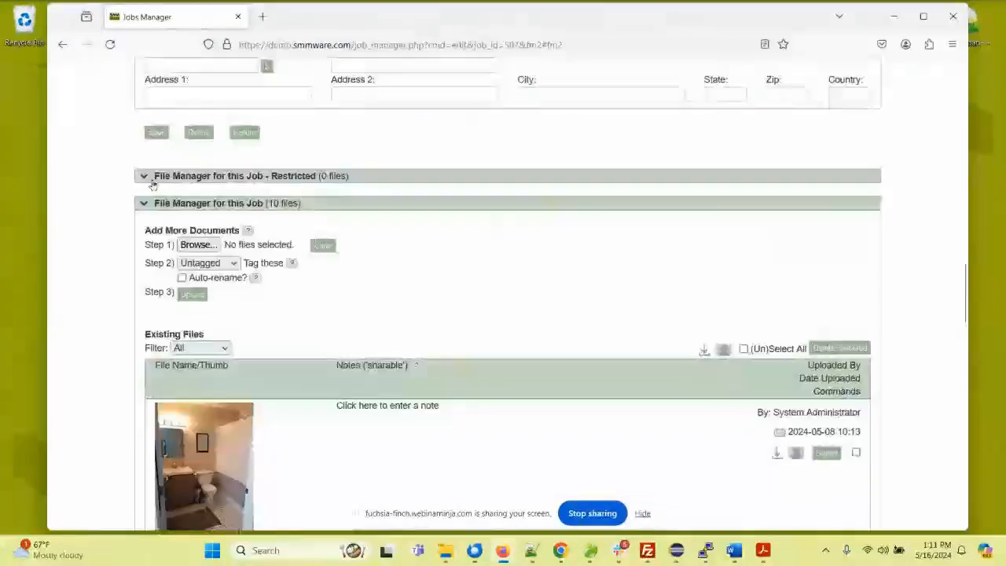
pyautogui.click(165, 204)
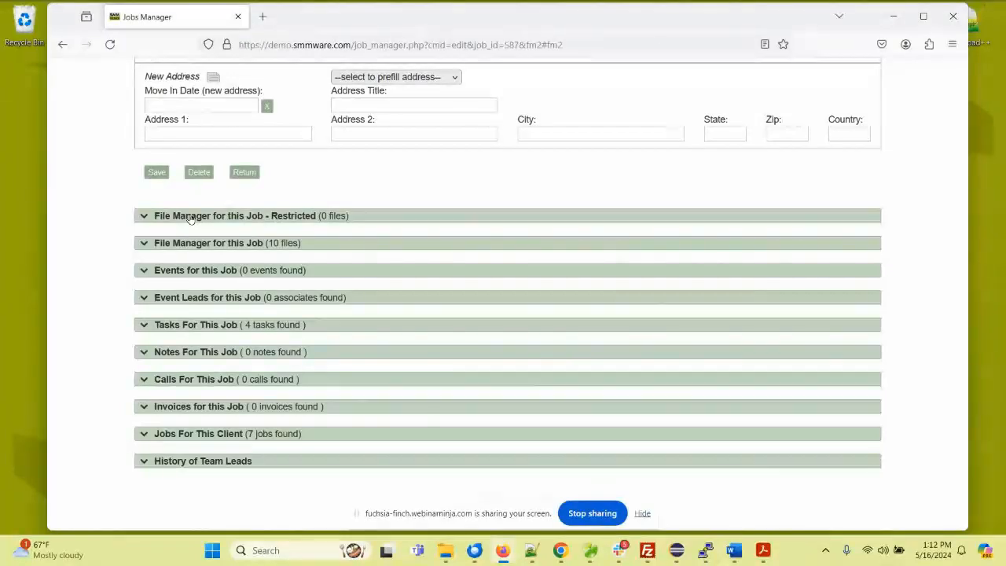
# Step: View the status options available for the job's statusboard notes and leave the status as it is
pyautogui.scroll(3, 191, 219)
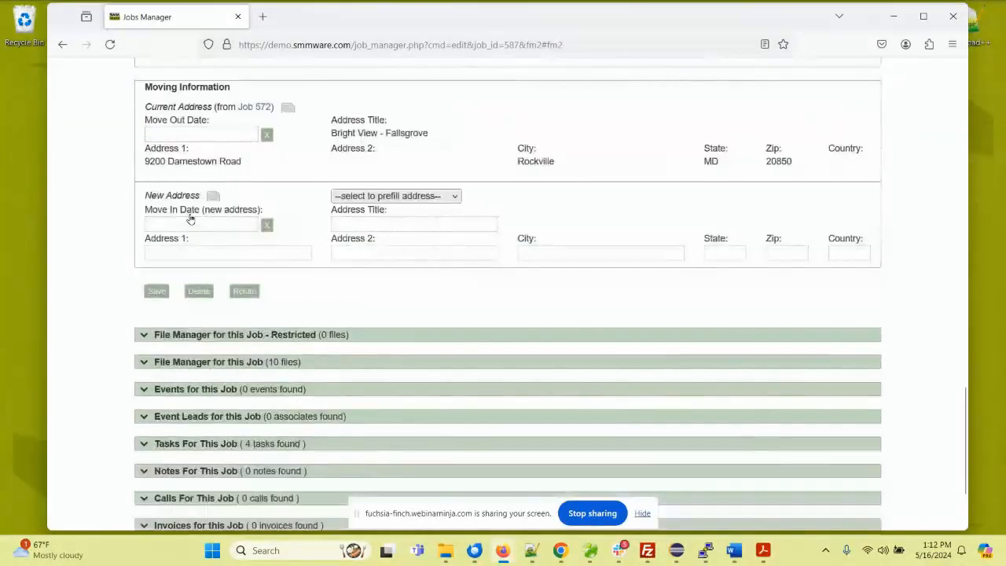
pyautogui.scroll(5, 189, 221)
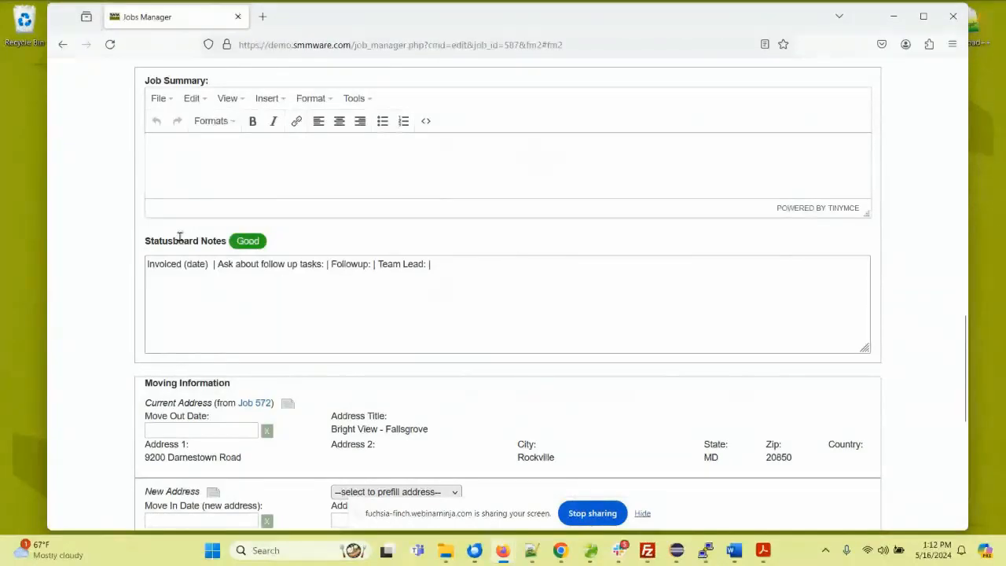
pyautogui.click(252, 243)
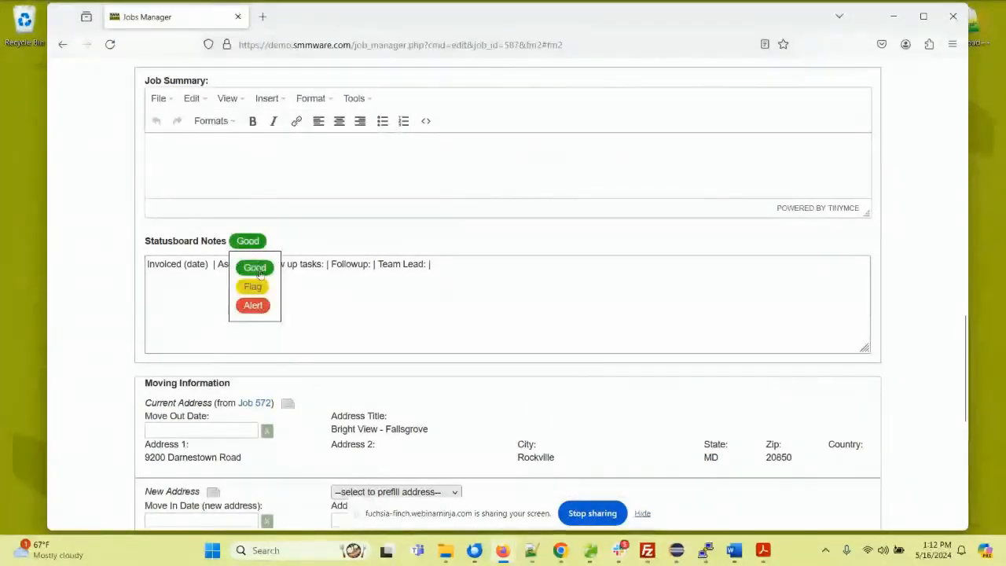
pyautogui.click(313, 266)
pyautogui.scroll(10, 287, 254)
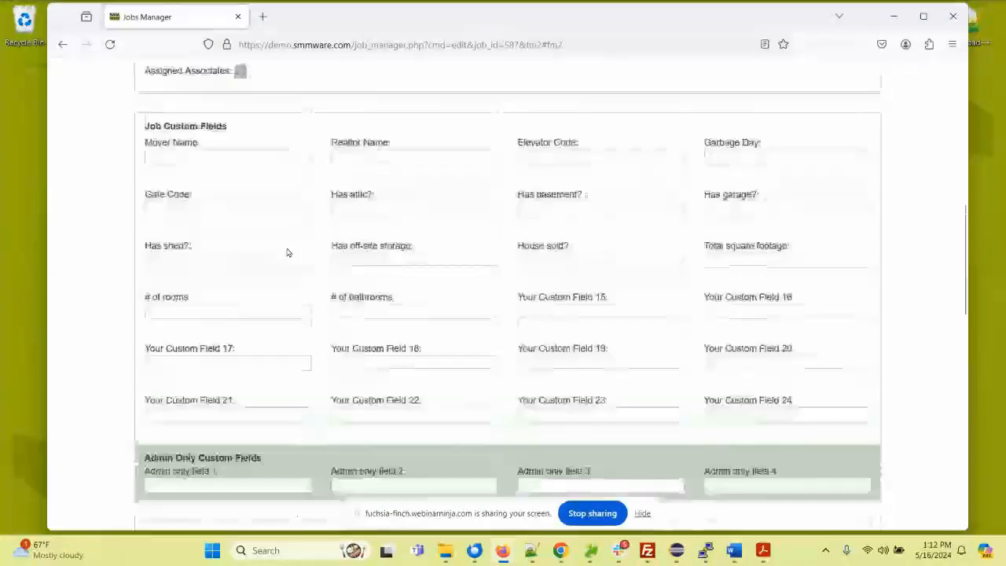
pyautogui.scroll(3, 288, 252)
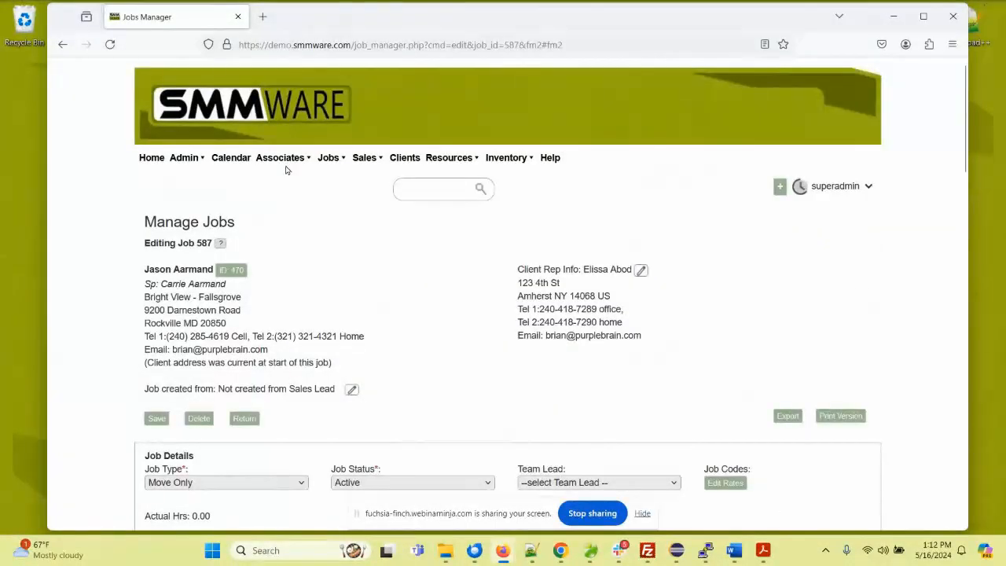
pyautogui.moveTo(287, 161)
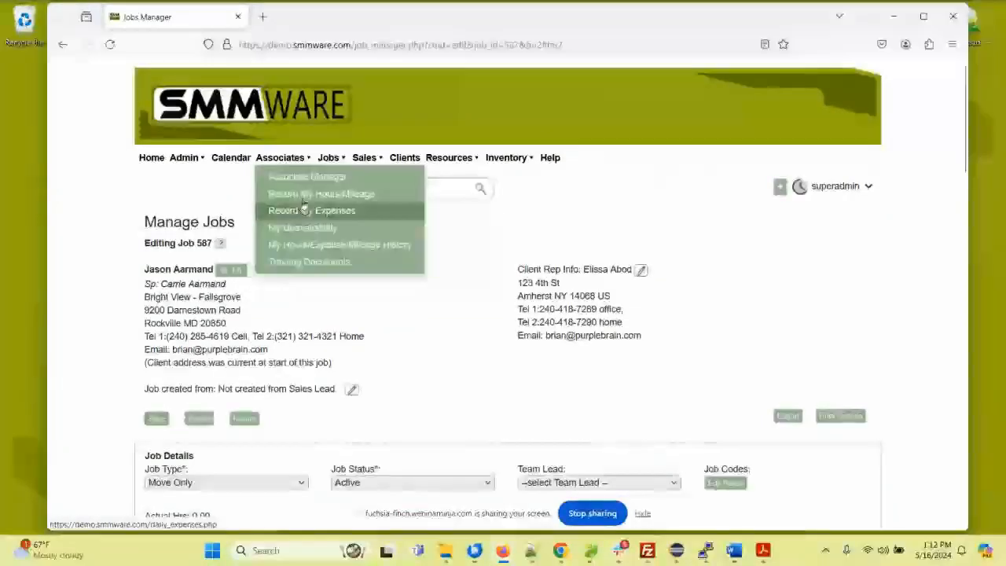
pyautogui.click(300, 177)
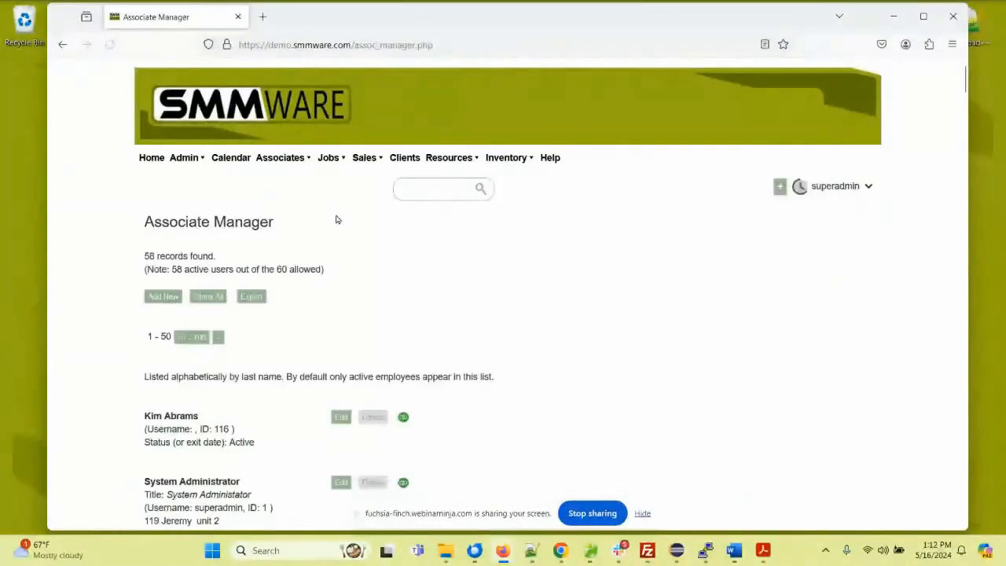
pyautogui.scroll(-3, 337, 220)
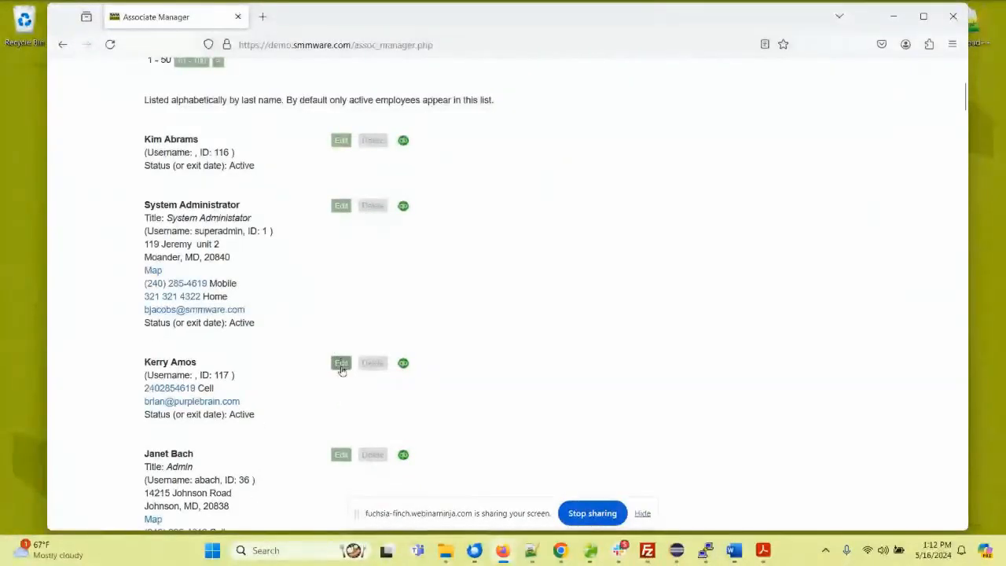
pyautogui.click(341, 454)
# Step: Examine the associate's profile details, pay levels, admin level choices and role privileges
pyautogui.scroll(-2, 427, 255)
pyautogui.scroll(-3, 428, 256)
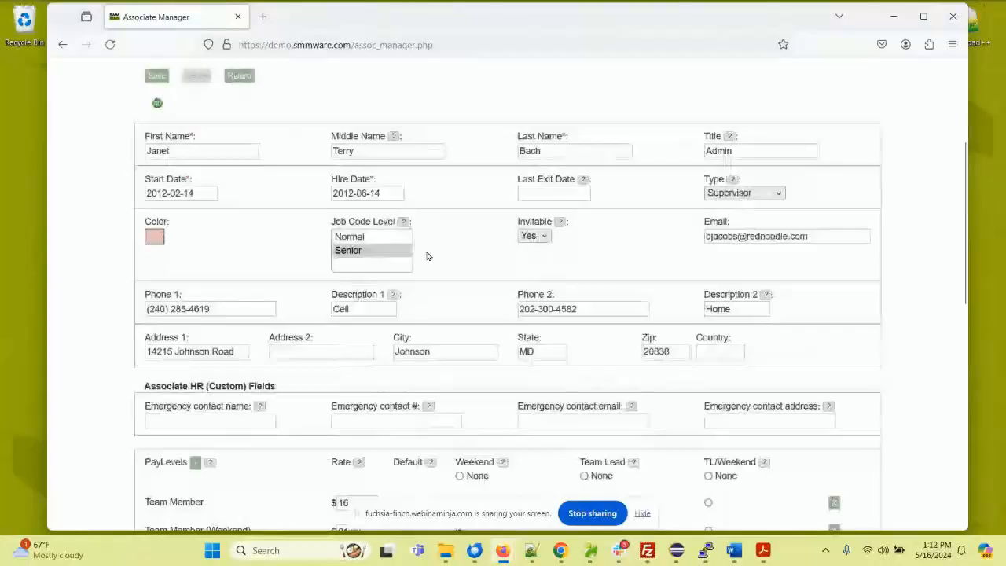
pyautogui.scroll(-1, 427, 256)
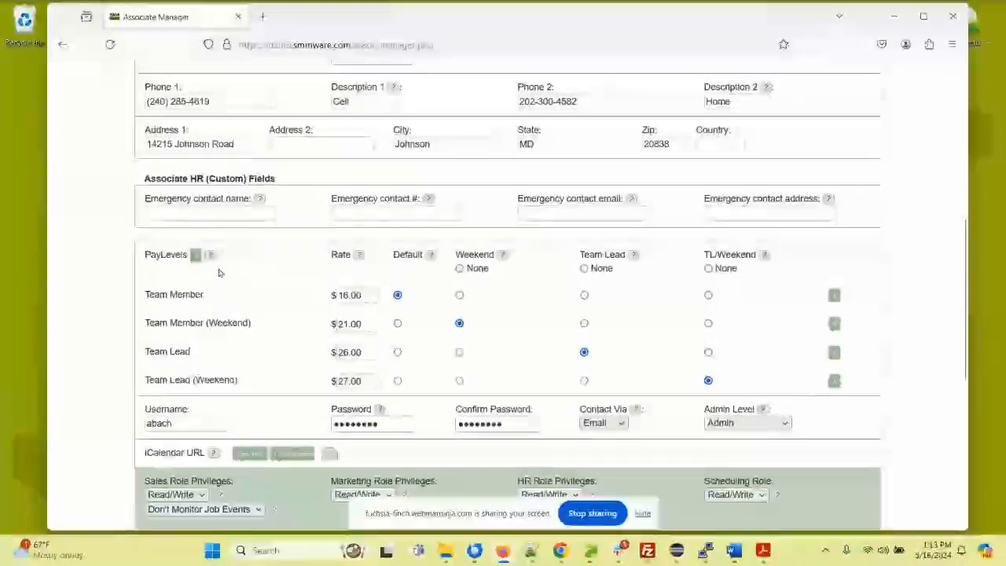
pyautogui.scroll(-3, 219, 273)
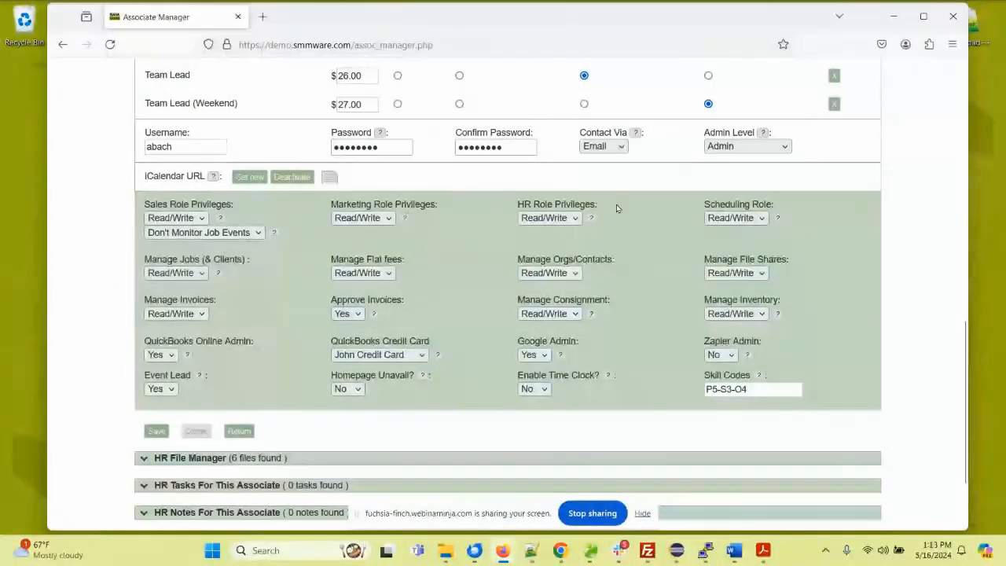
pyautogui.click(716, 152)
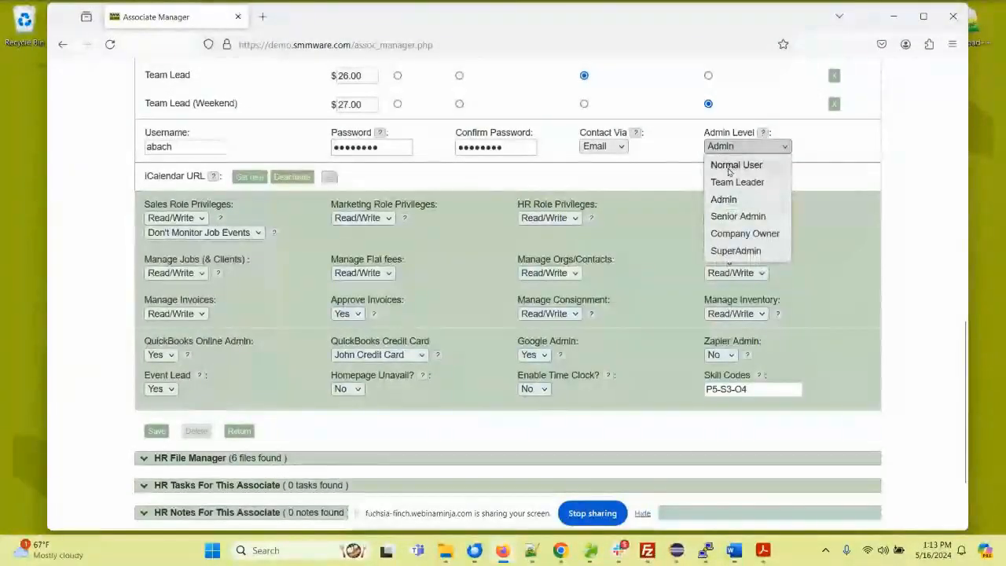
pyautogui.click(648, 178)
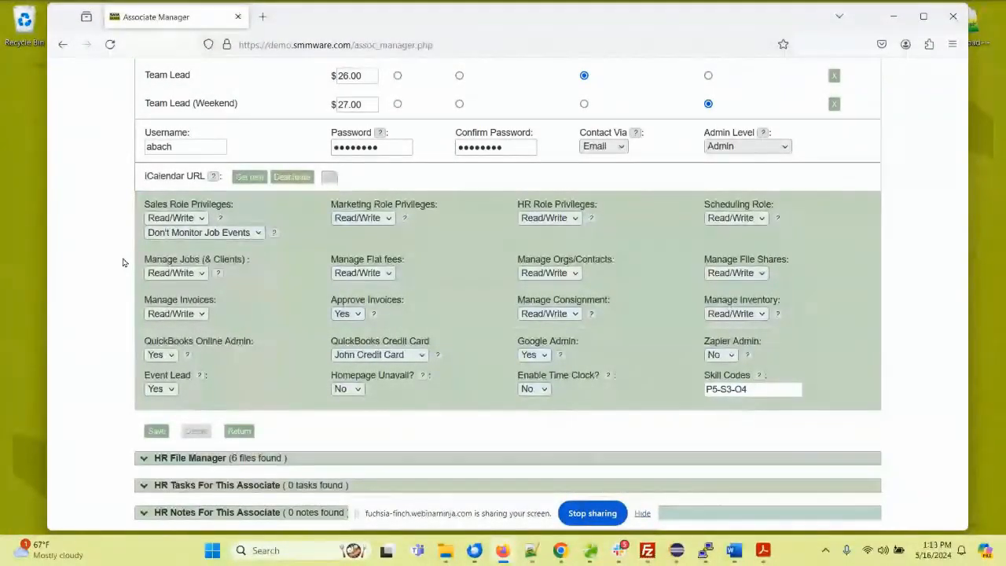
# Step: Go to the Record My Hours/Mileage page and date the new entry May 15, 2024
pyautogui.scroll(5, 125, 258)
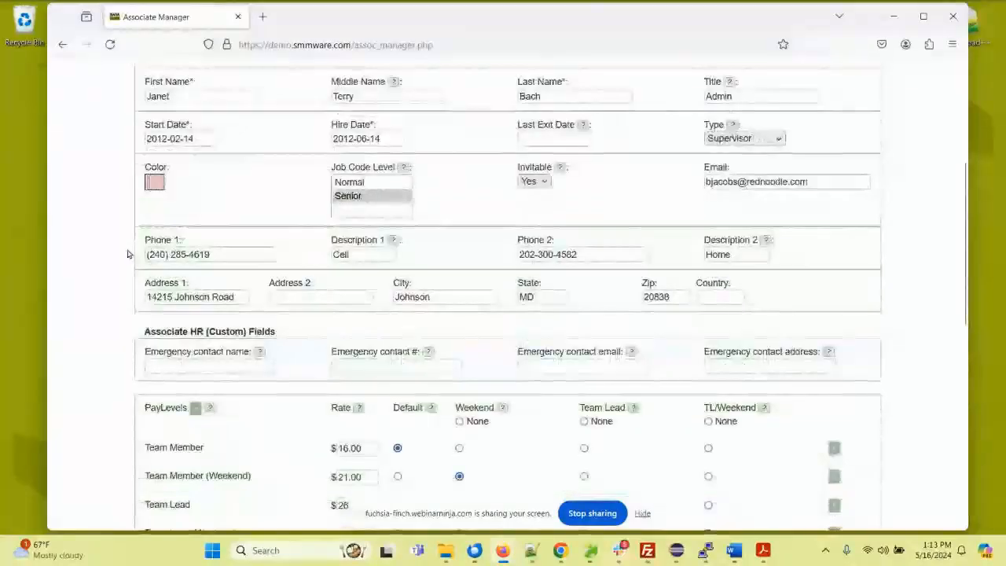
pyautogui.scroll(3, 128, 254)
pyautogui.moveTo(273, 160)
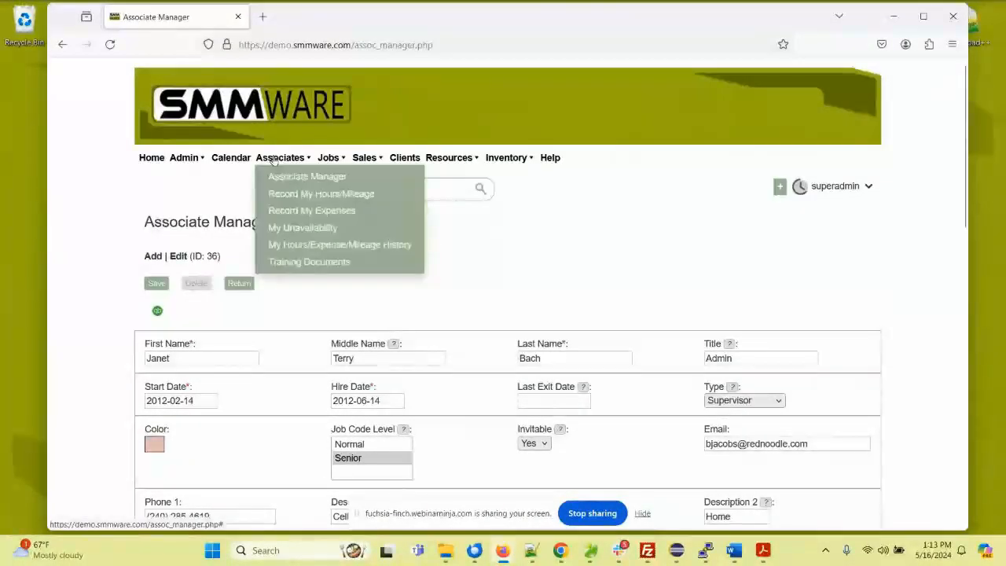
pyautogui.click(305, 194)
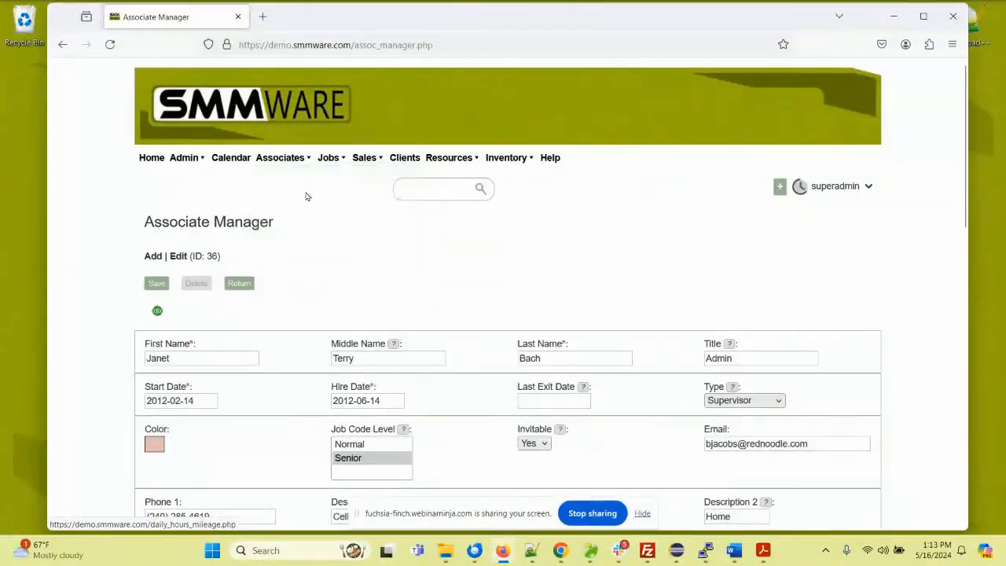
pyautogui.scroll(-3, 318, 239)
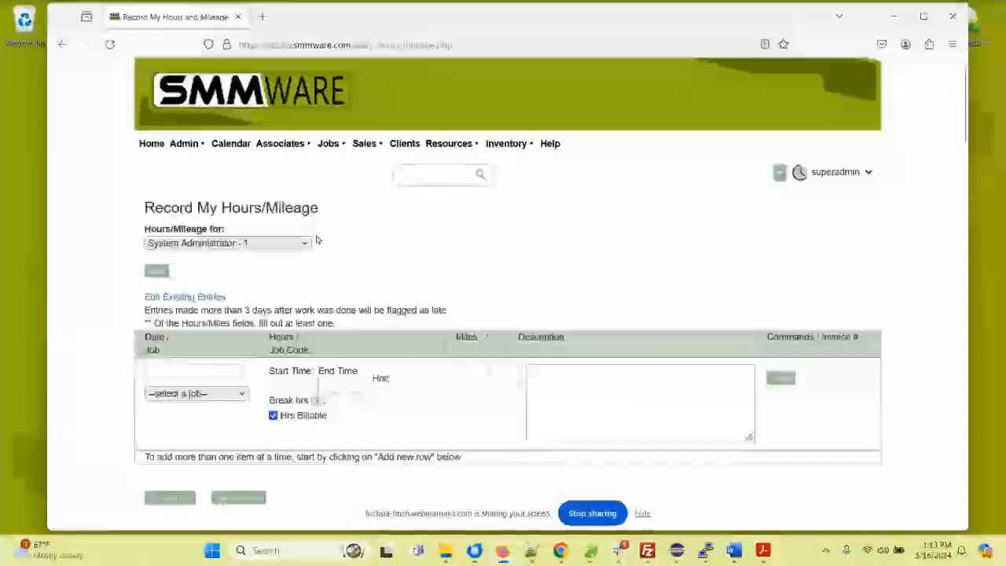
pyautogui.click(204, 248)
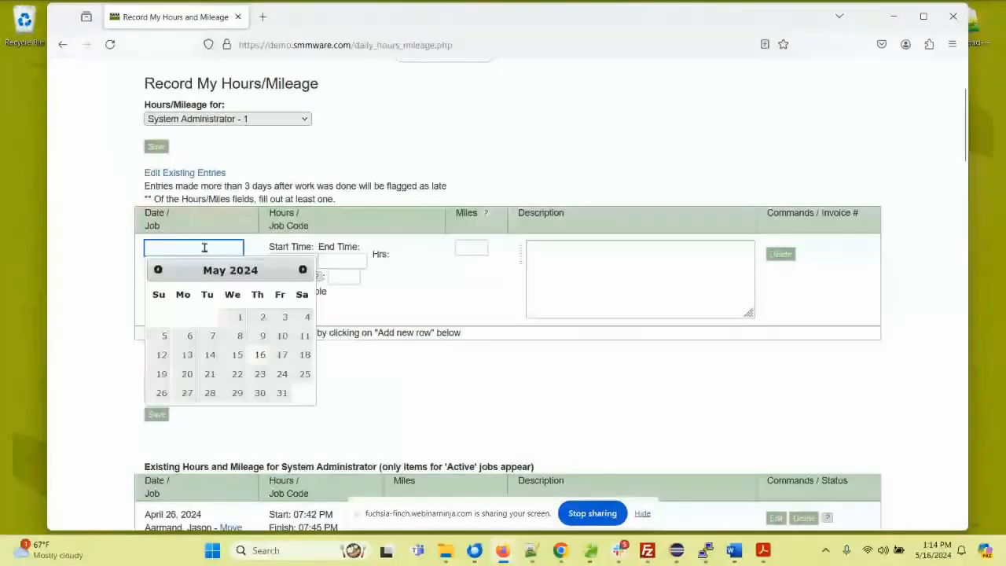
pyautogui.click(236, 353)
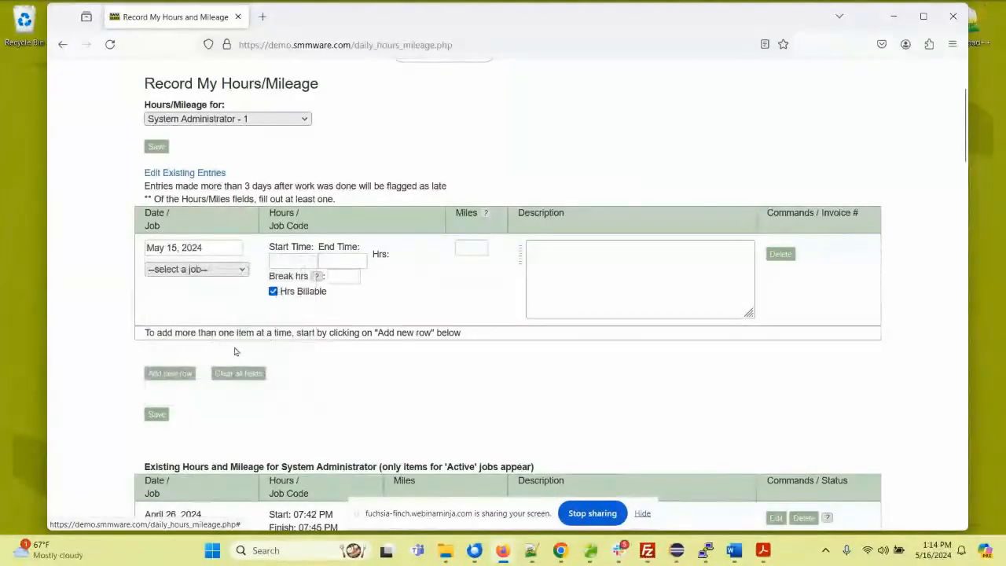
# Step: Set the entry's start time to 09:00 AM and end time to 03:00 PM, with the preset description Packing
pyautogui.click(290, 262)
pyautogui.click(303, 301)
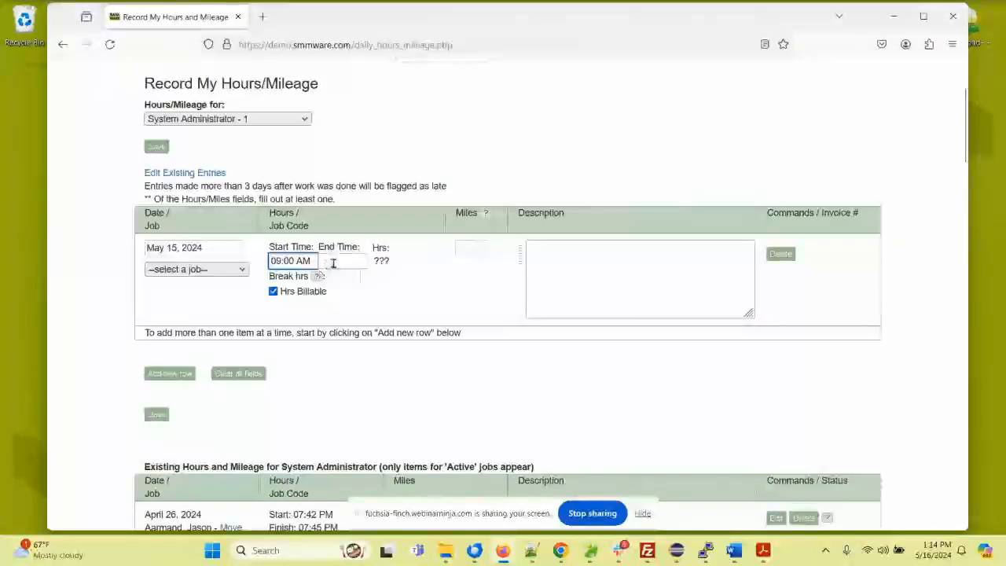
pyautogui.click(332, 262)
pyautogui.click(346, 358)
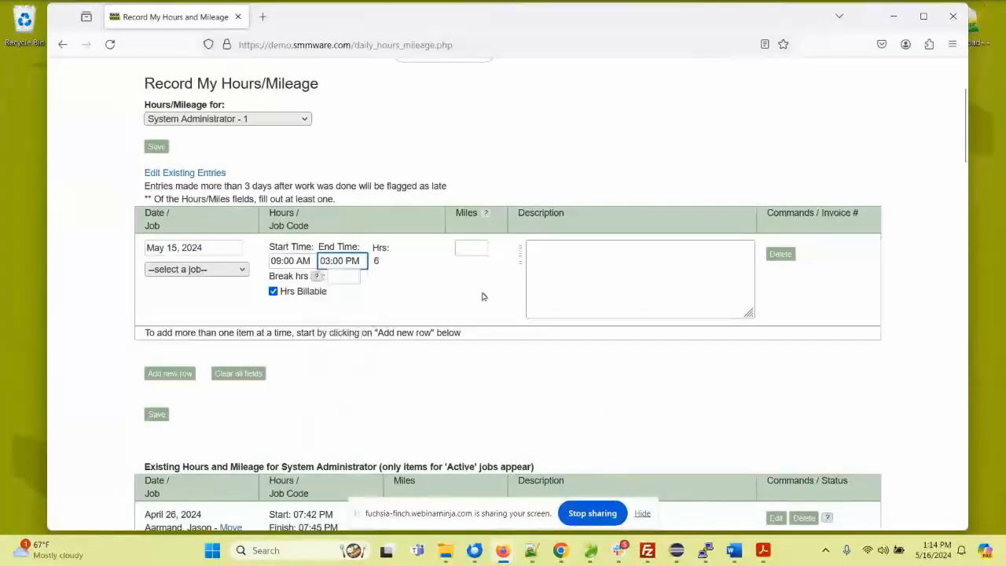
pyautogui.click(540, 257)
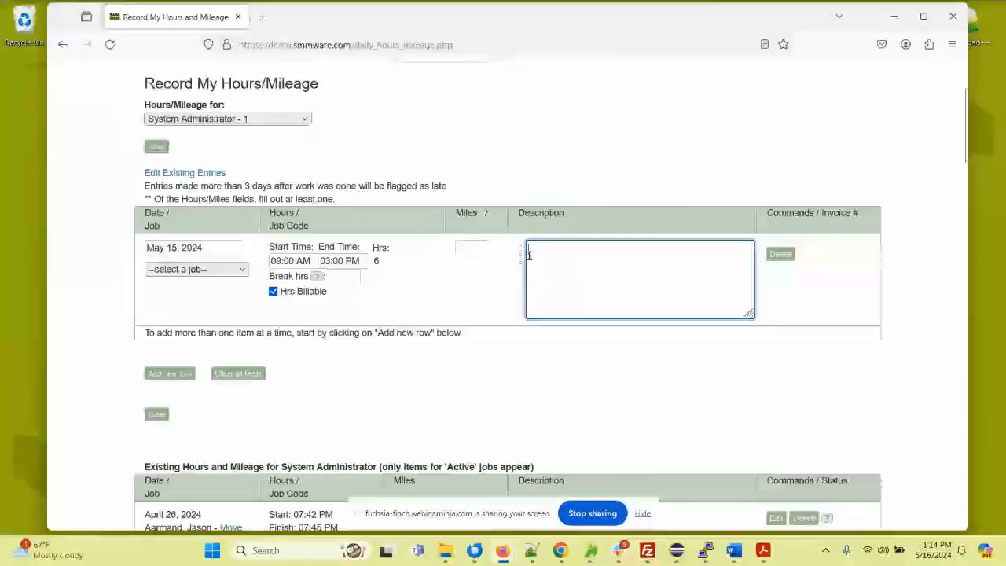
pyautogui.click(522, 254)
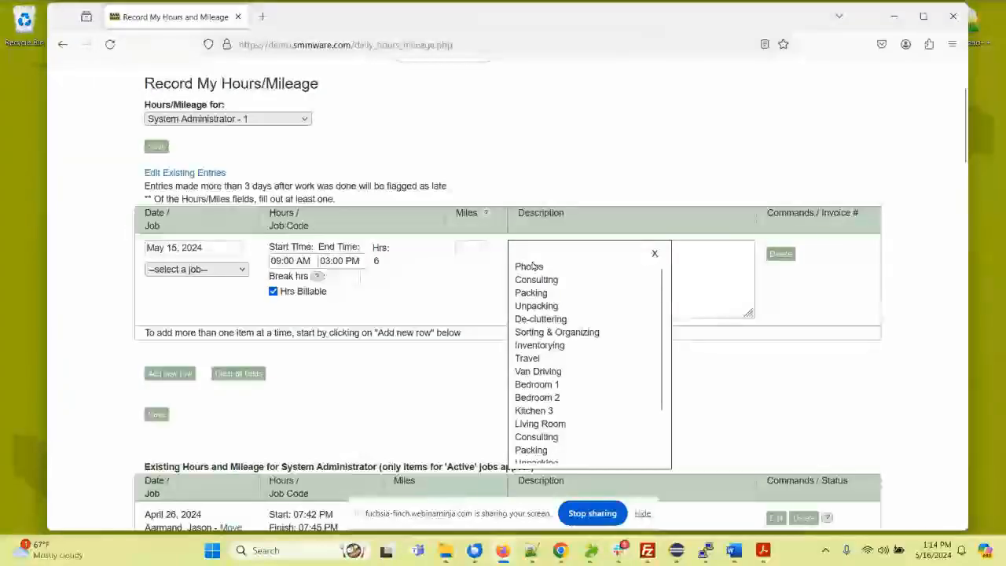
pyautogui.click(532, 292)
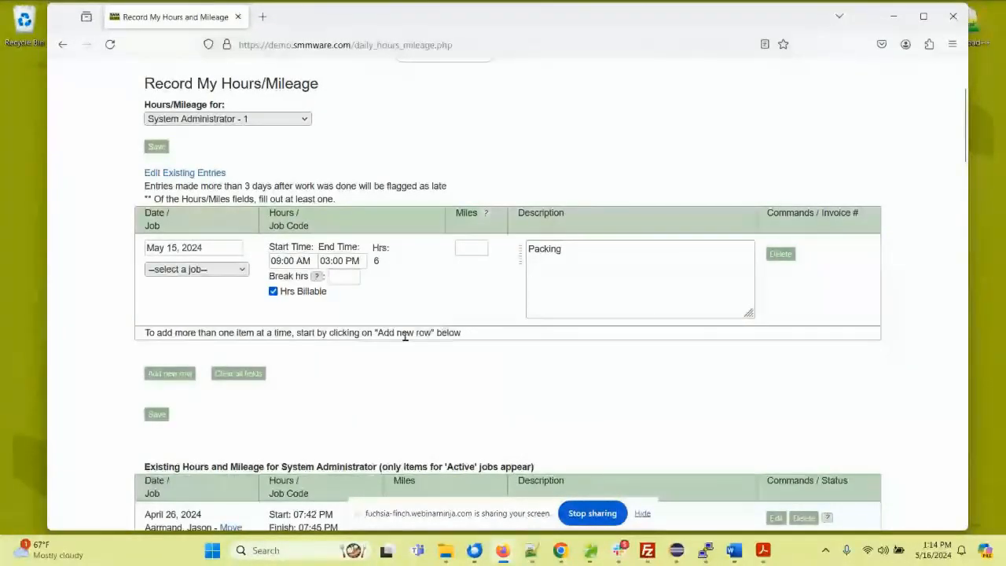
# Step: Add a second blank row to the hours entry and delete that row
pyautogui.click(175, 375)
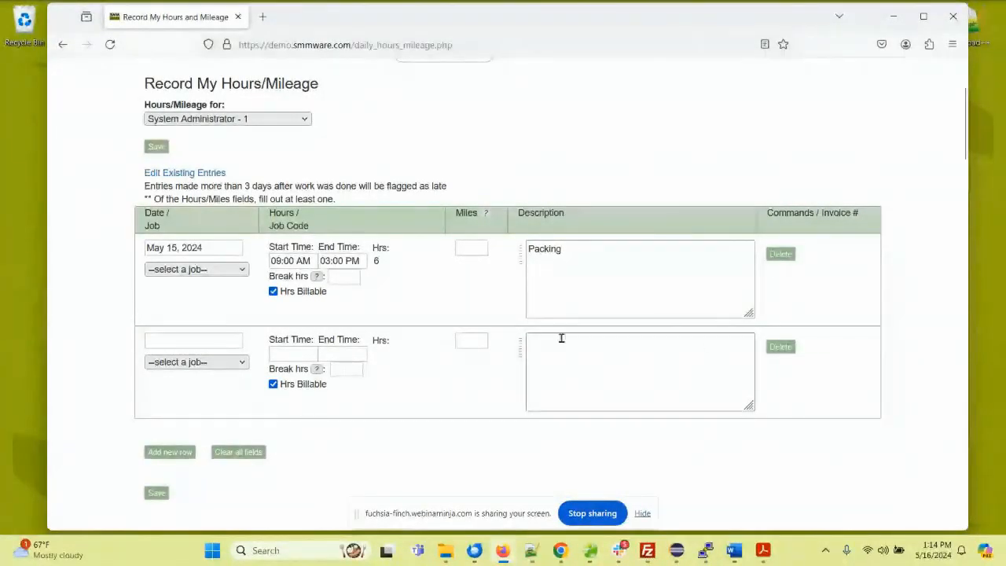
pyautogui.click(770, 350)
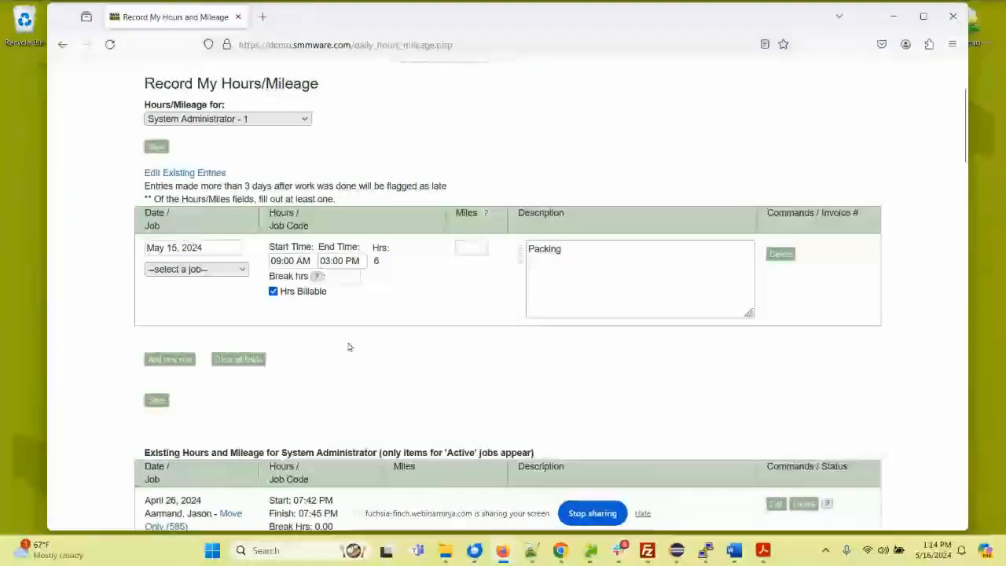
# Step: Open the Time Clock, choose a Move Only job with job code Unpacking - Associate, and close it without starting
pyautogui.scroll(-3, 360, 225)
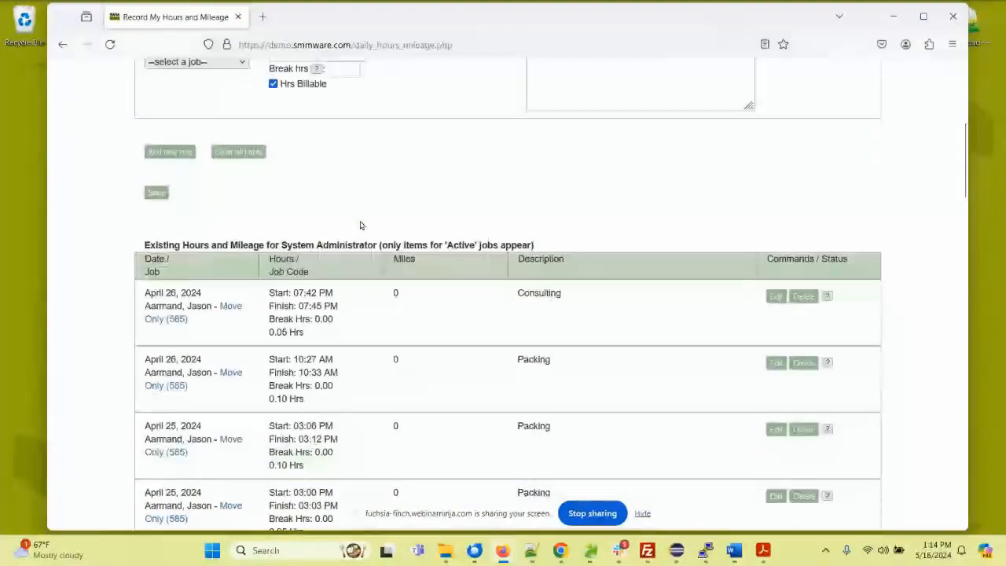
pyautogui.scroll(-1, 360, 225)
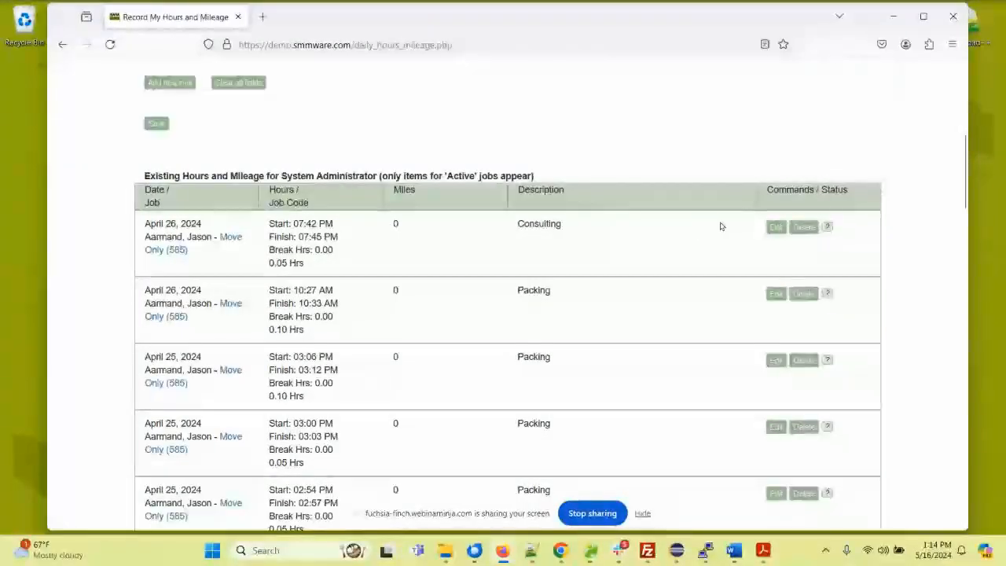
pyautogui.scroll(1, 576, 215)
pyautogui.scroll(5, 575, 214)
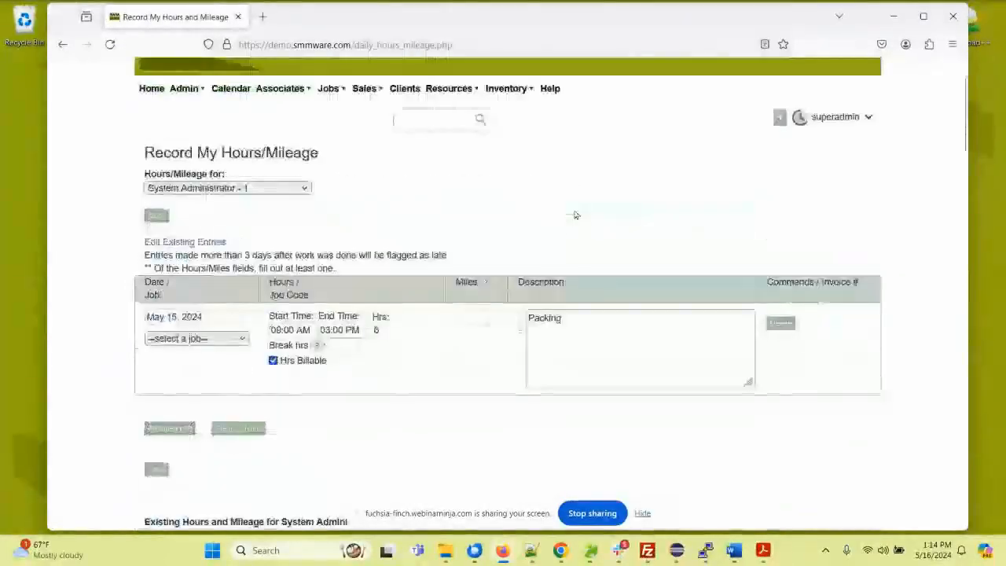
pyautogui.click(799, 117)
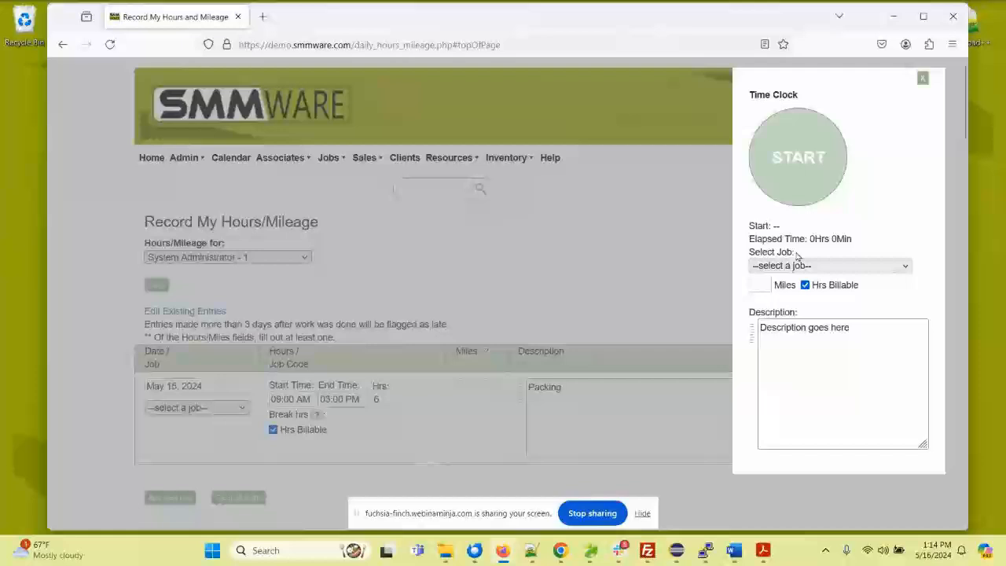
pyautogui.click(795, 266)
pyautogui.click(787, 340)
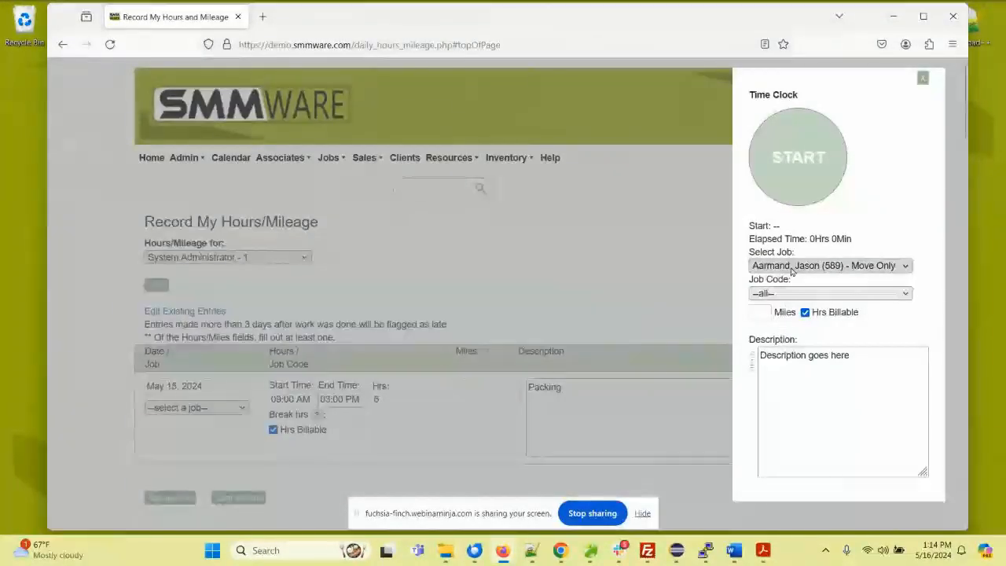
pyautogui.click(786, 293)
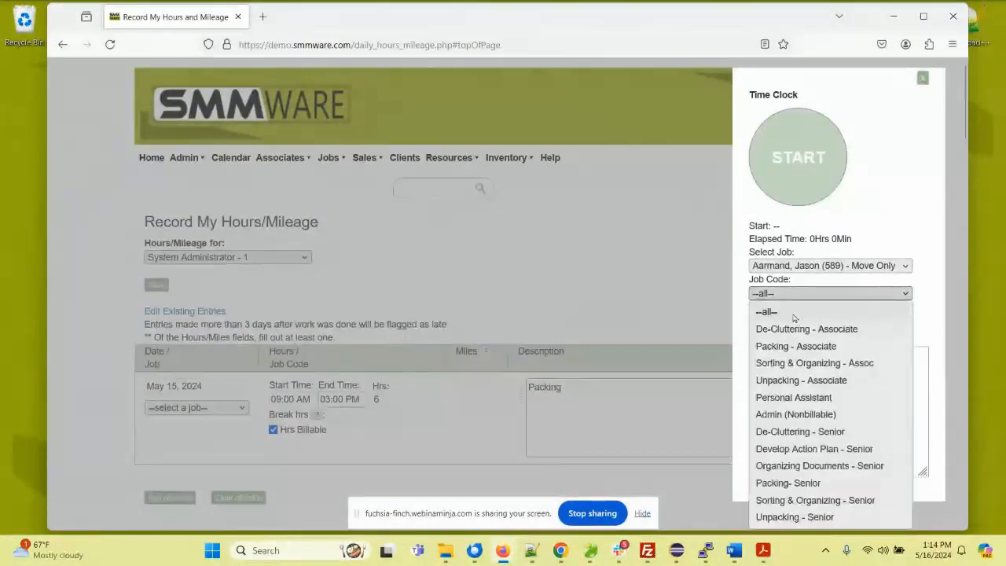
pyautogui.click(781, 380)
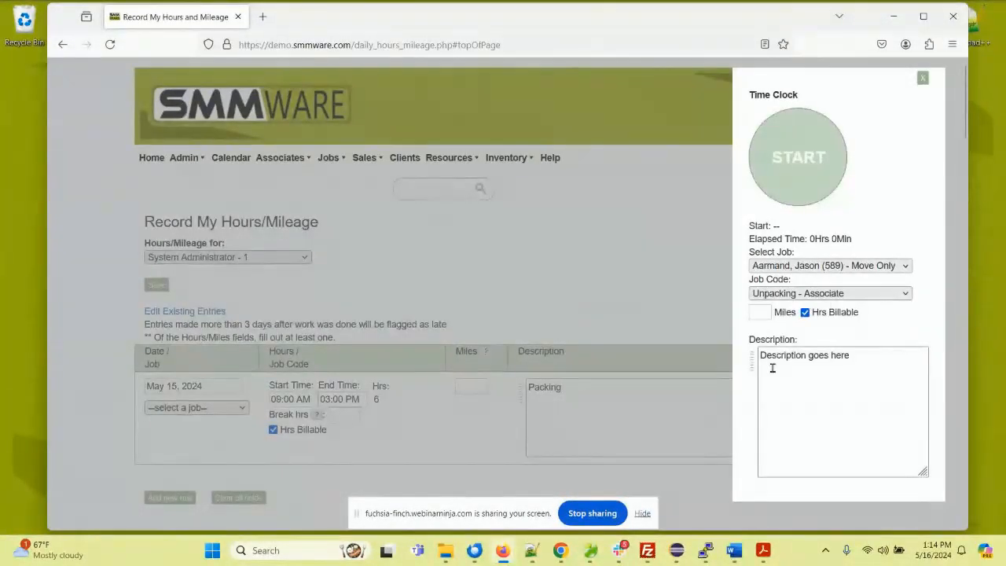
pyautogui.click(924, 79)
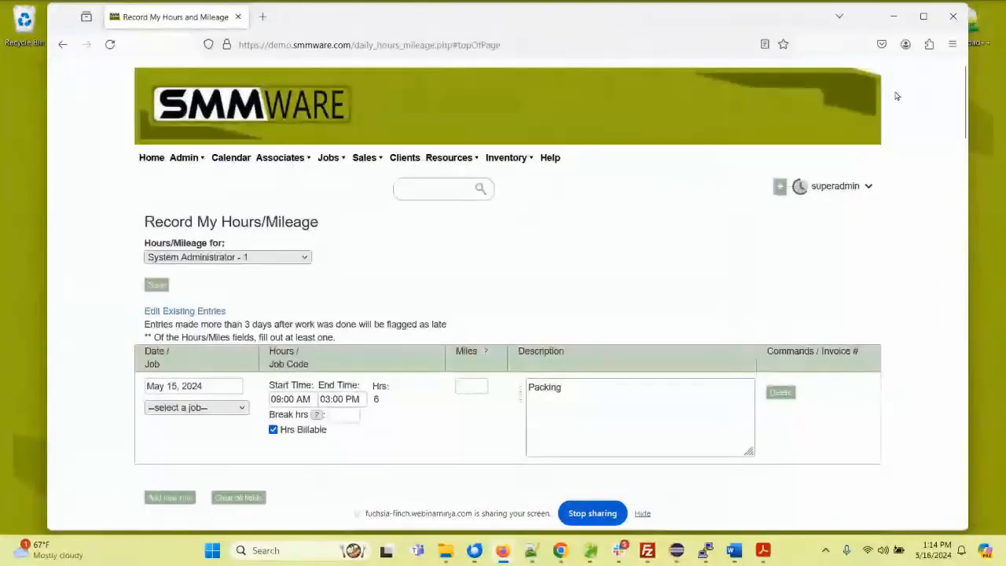
# Step: View the list of associates for whom hours and mileage can be recorded
pyautogui.click(212, 258)
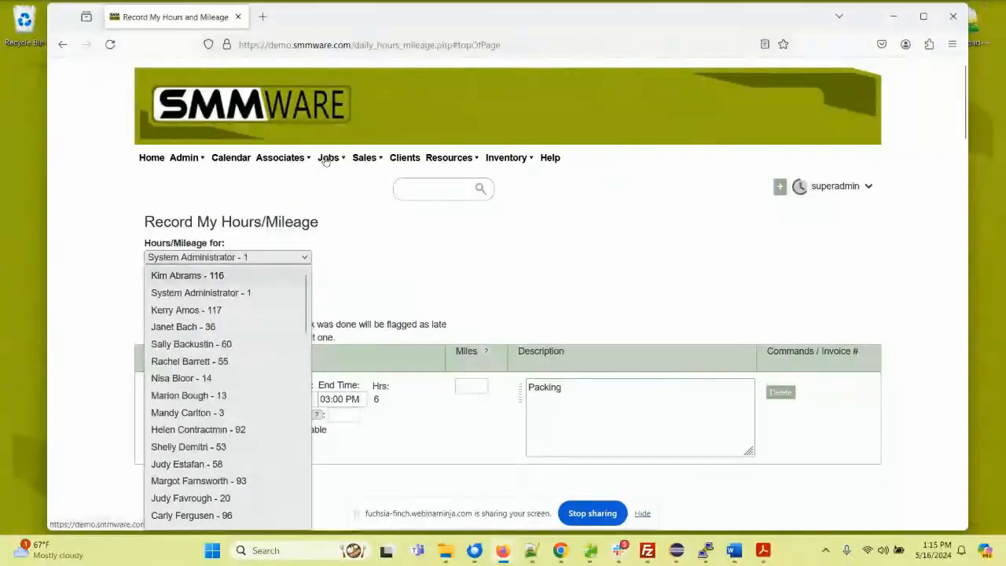
# Step: Open the Record My Expenses page and view the associates for whom expenses can be recorded
pyautogui.click(282, 159)
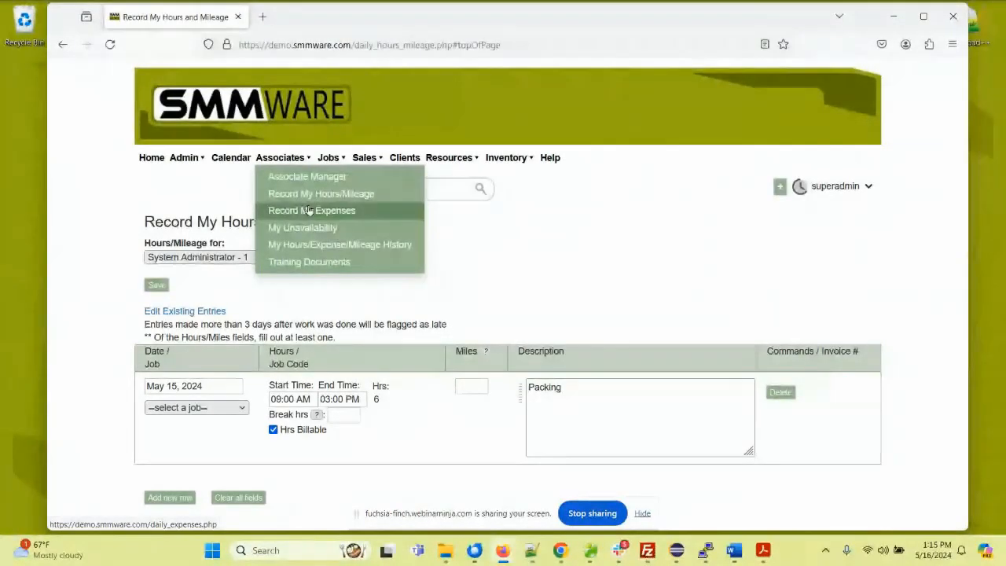
pyautogui.click(309, 210)
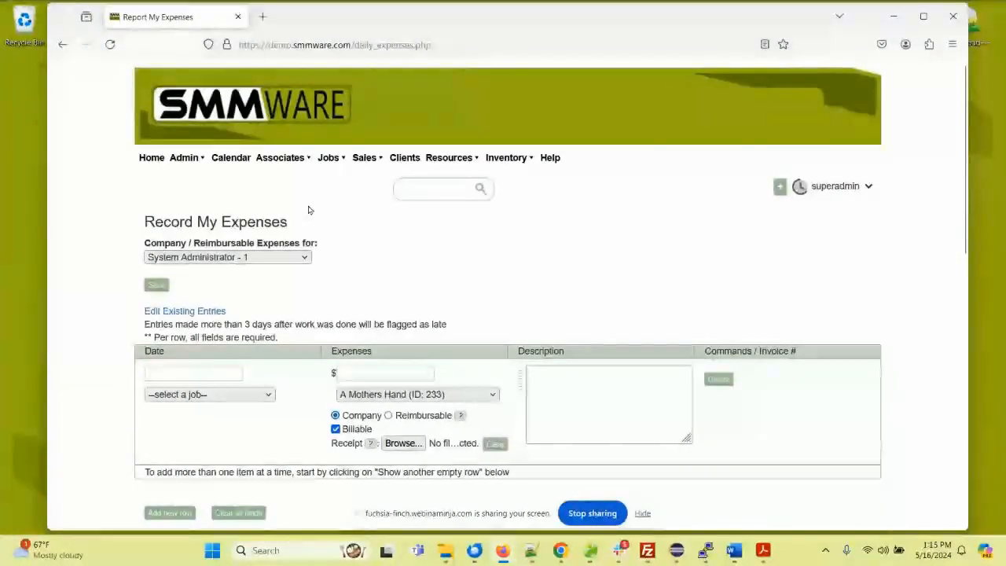
pyautogui.click(288, 259)
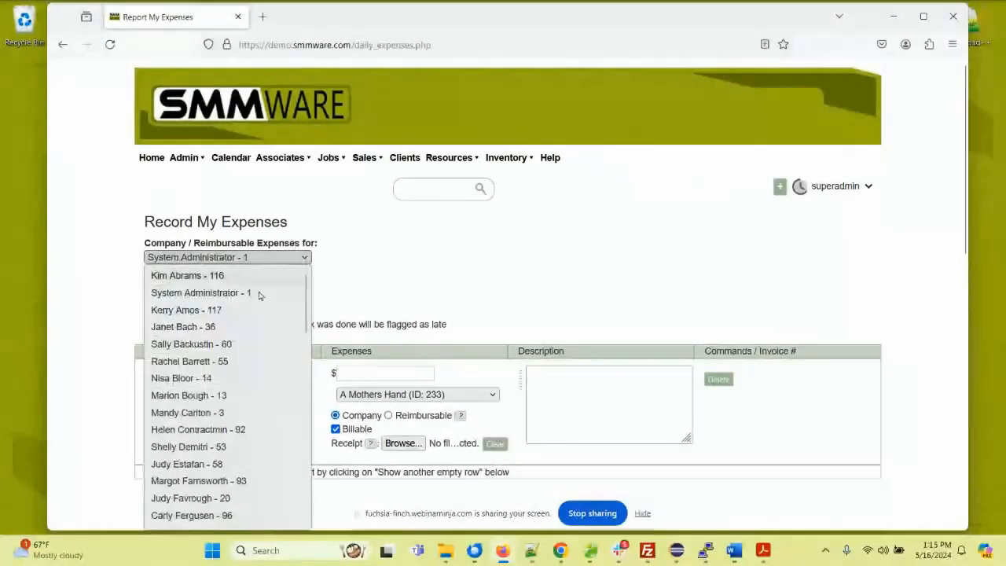
pyautogui.click(362, 260)
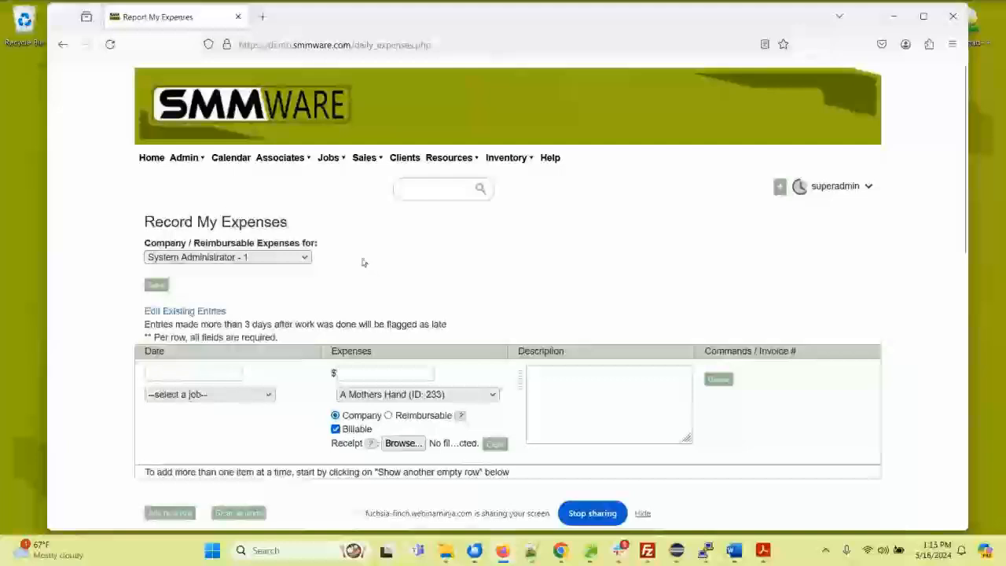
# Step: Date the new expense entry May 15, 2024 and assign it to the client's move job 588
pyautogui.scroll(-3, 212, 236)
pyautogui.click(211, 236)
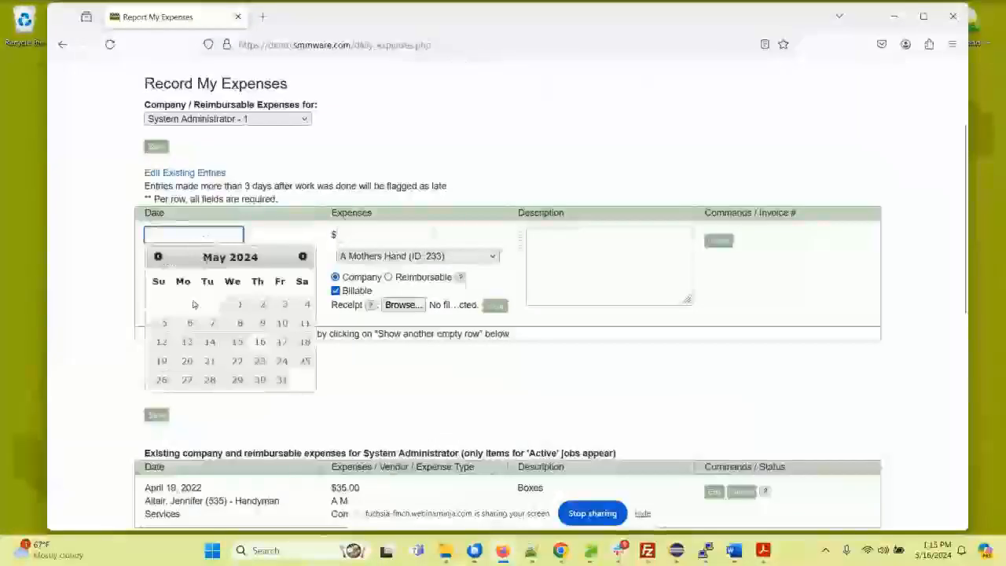
pyautogui.click(239, 341)
pyautogui.click(223, 256)
pyautogui.click(225, 341)
# Step: Set the expense amount to $46.78 and the vendor to Squeaky Kleen Car Wash
pyautogui.click(352, 232)
pyautogui.write('4')
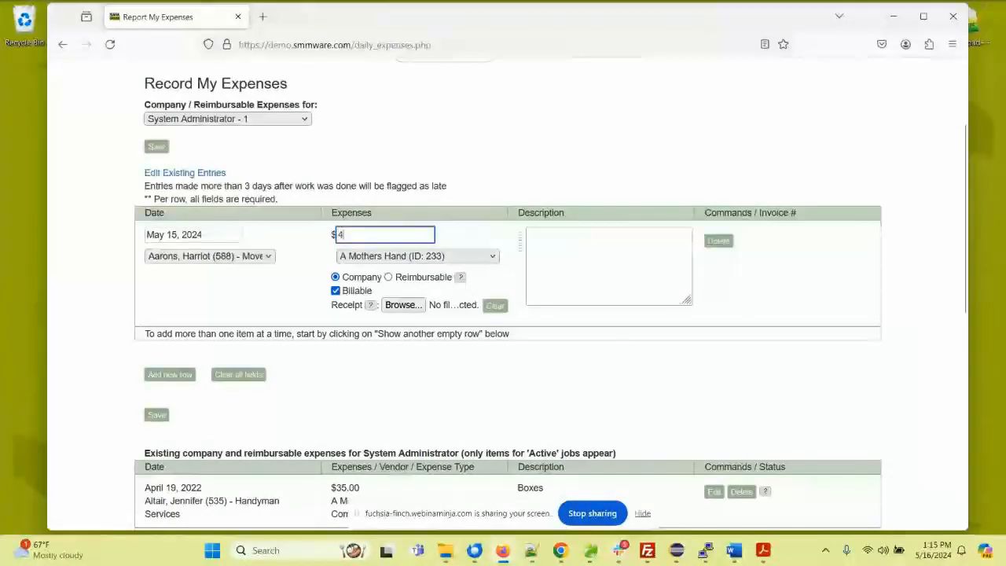
pyautogui.write('6.78')
pyautogui.click(401, 256)
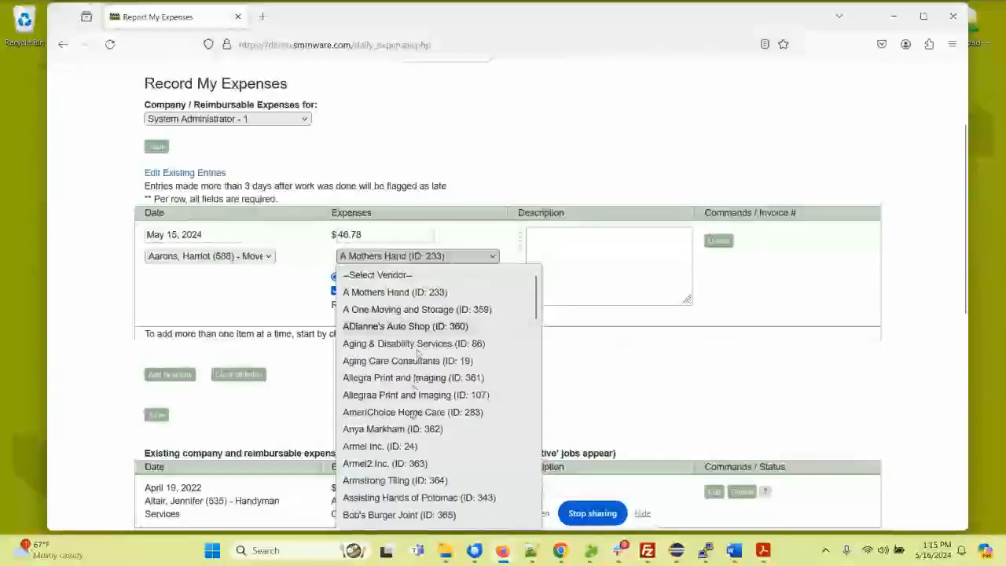
pyautogui.scroll(-10, 413, 377)
pyautogui.click(390, 416)
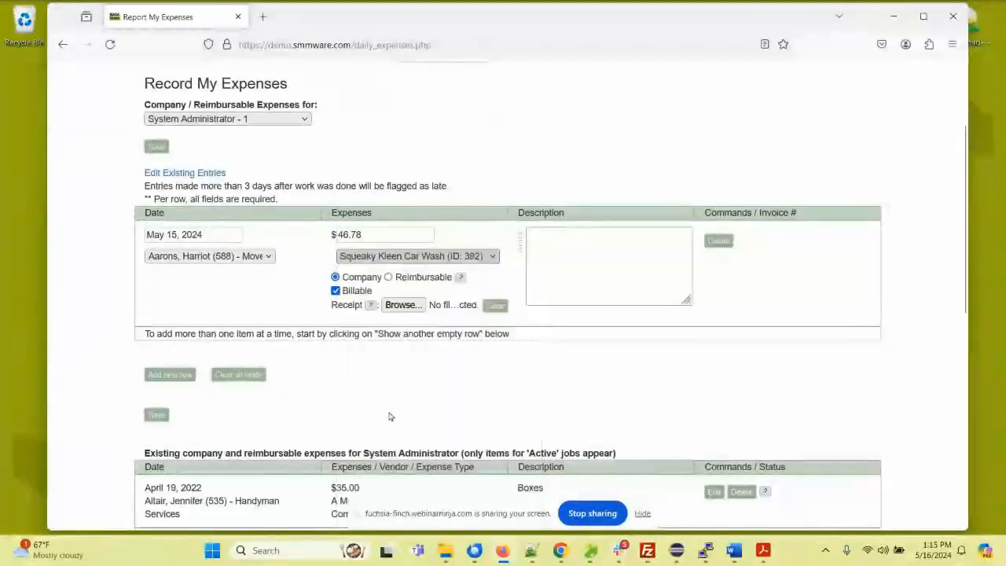
# Step: Fill in the preset description Boxes and set the expense type to Company
pyautogui.click(541, 245)
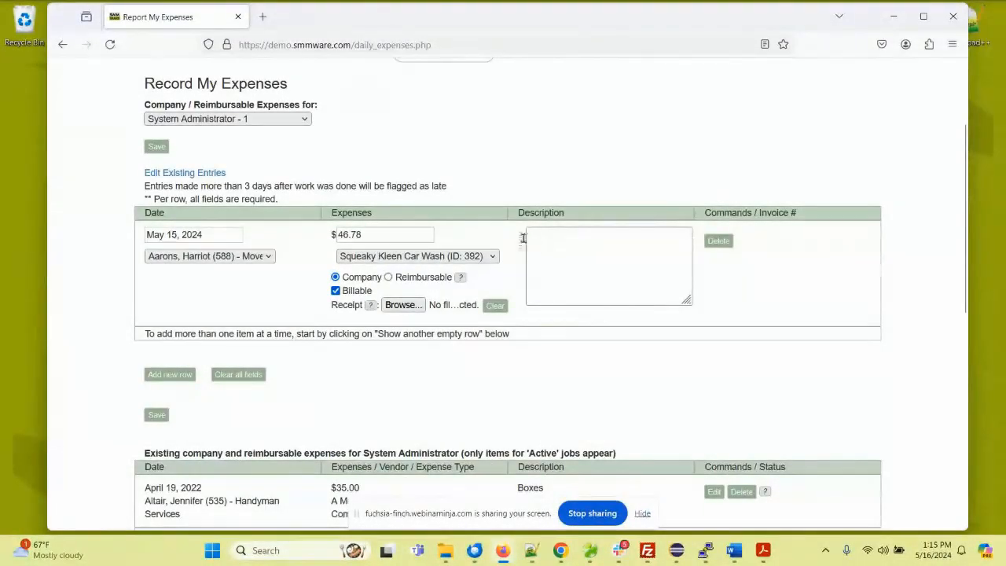
pyautogui.click(522, 238)
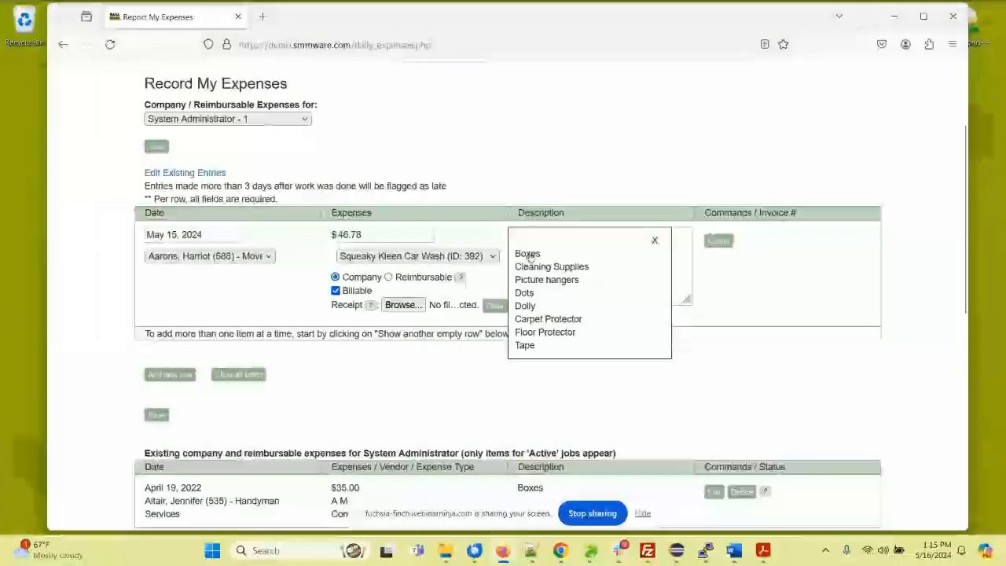
pyautogui.click(530, 256)
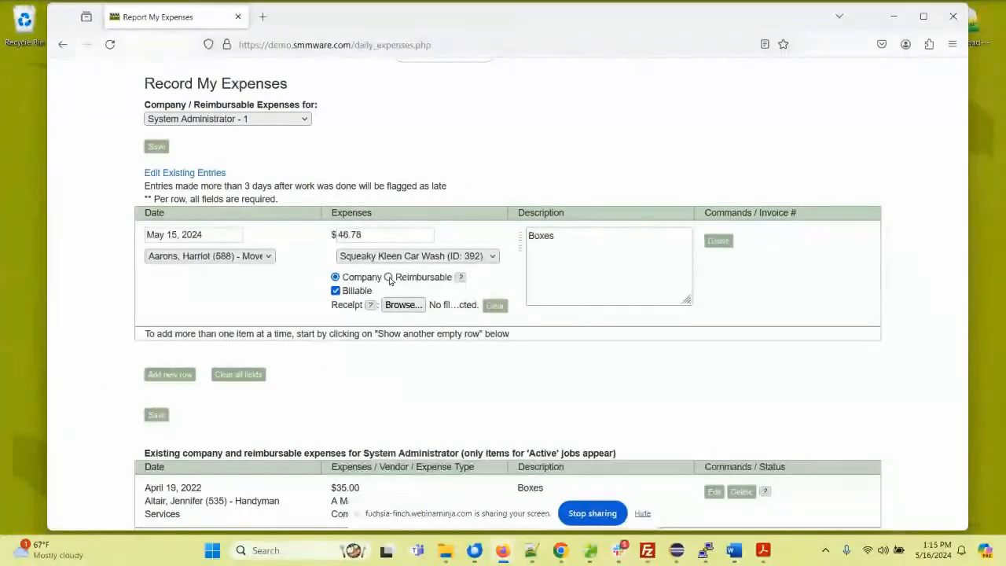
pyautogui.click(335, 277)
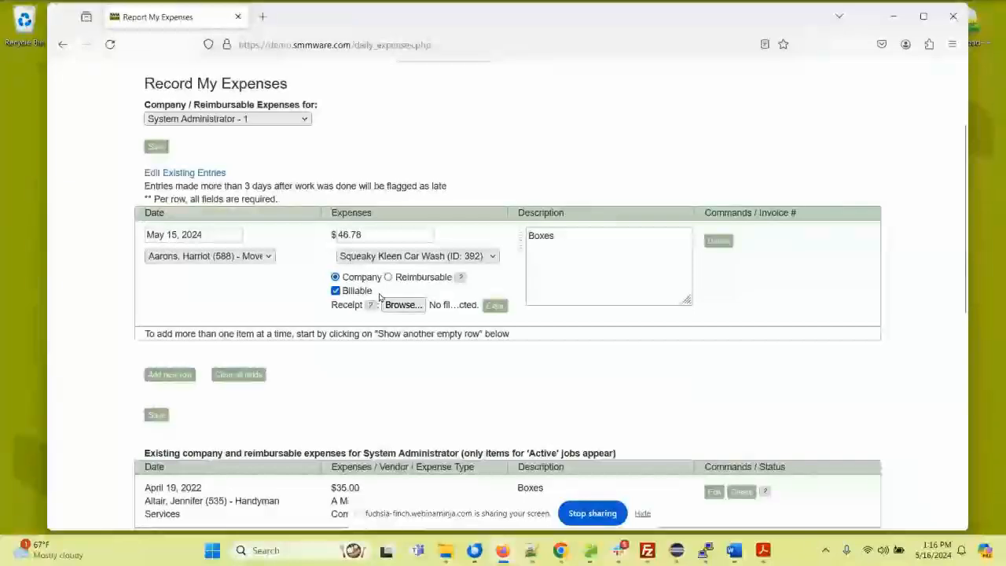
# Step: Review the existing company and reimbursable expenses listed for the System Administrator
pyautogui.scroll(-2, 315, 291)
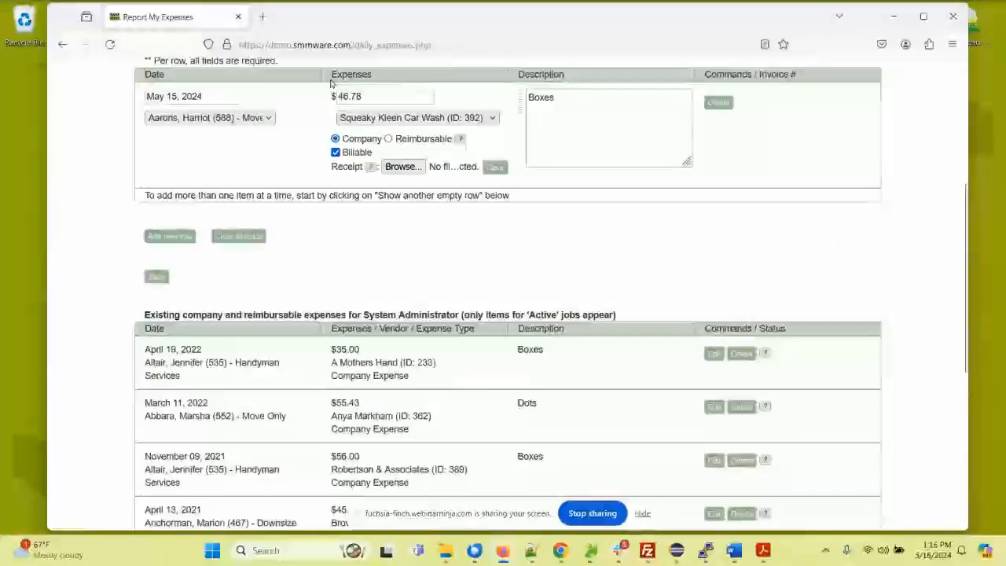
pyautogui.scroll(-2, 402, 224)
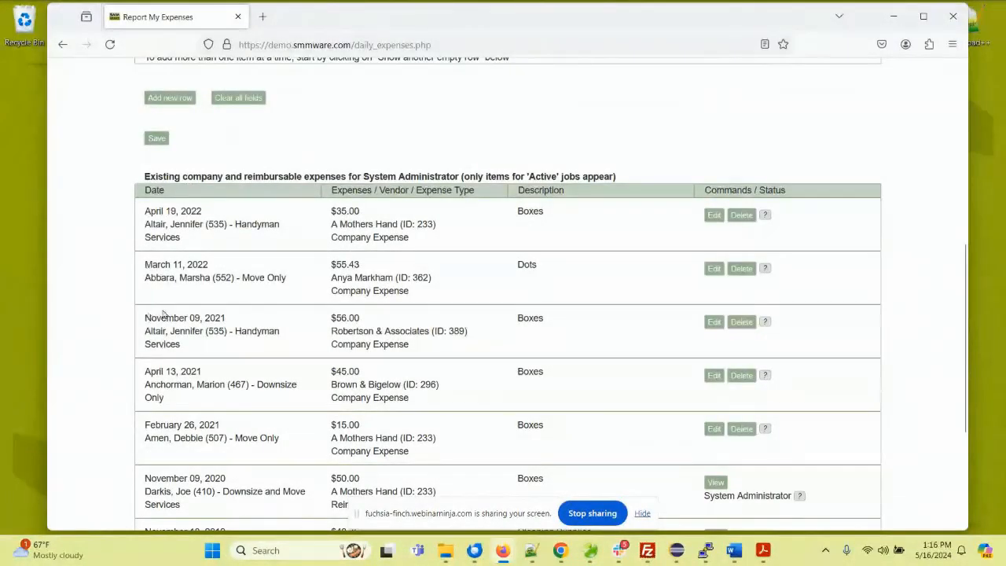
pyautogui.scroll(6, 169, 310)
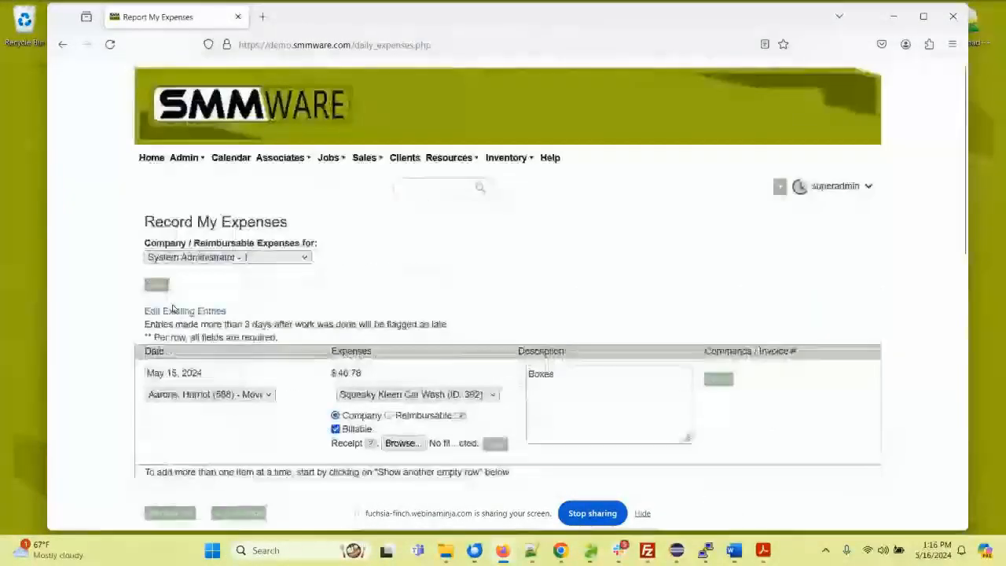
# Step: Go to the Invoice Manager and open the Downsize Only invoice created 09/15/21 for editing
pyautogui.moveTo(189, 161)
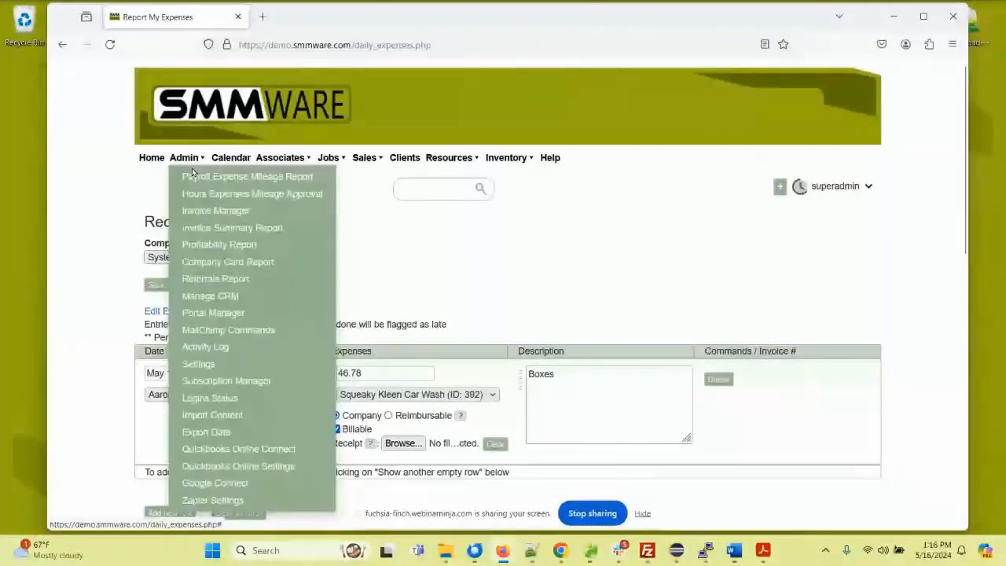
pyautogui.click(218, 210)
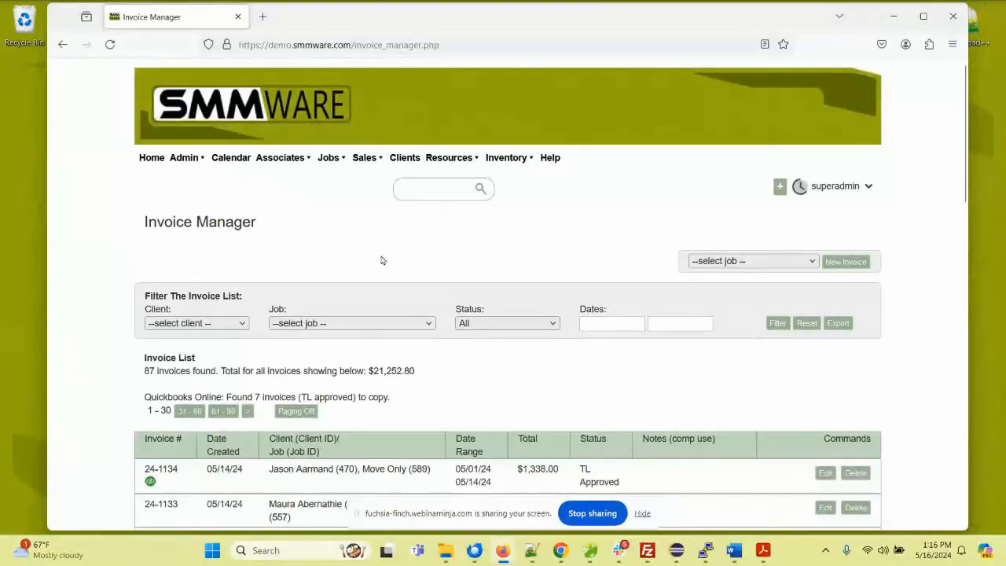
pyautogui.scroll(-12, 359, 247)
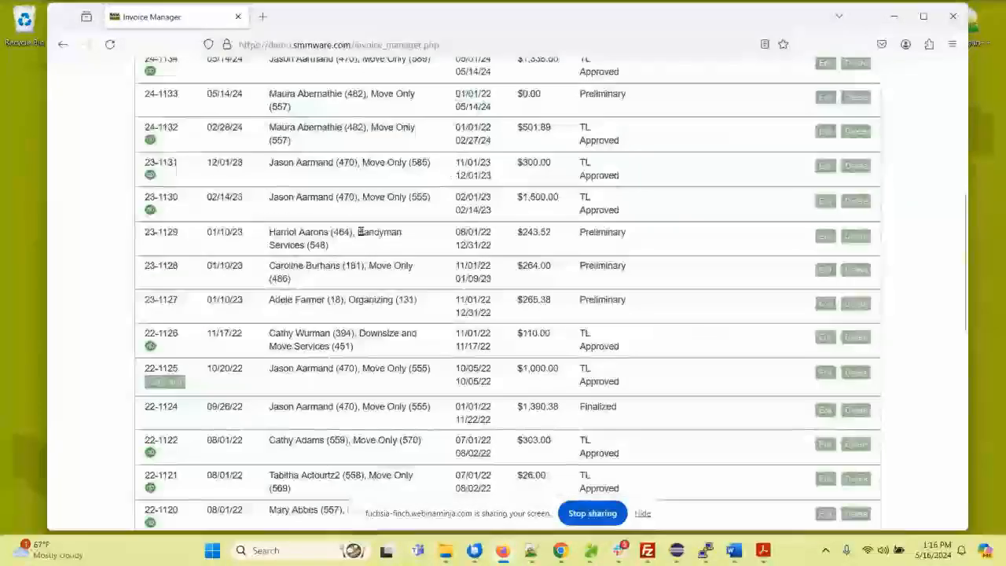
pyautogui.scroll(-3, 450, 264)
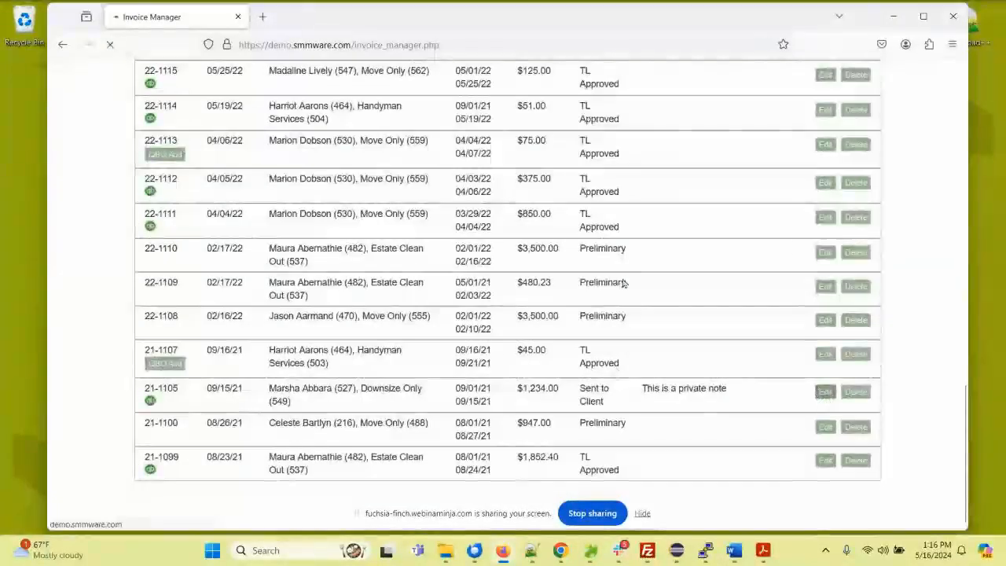
pyautogui.click(823, 396)
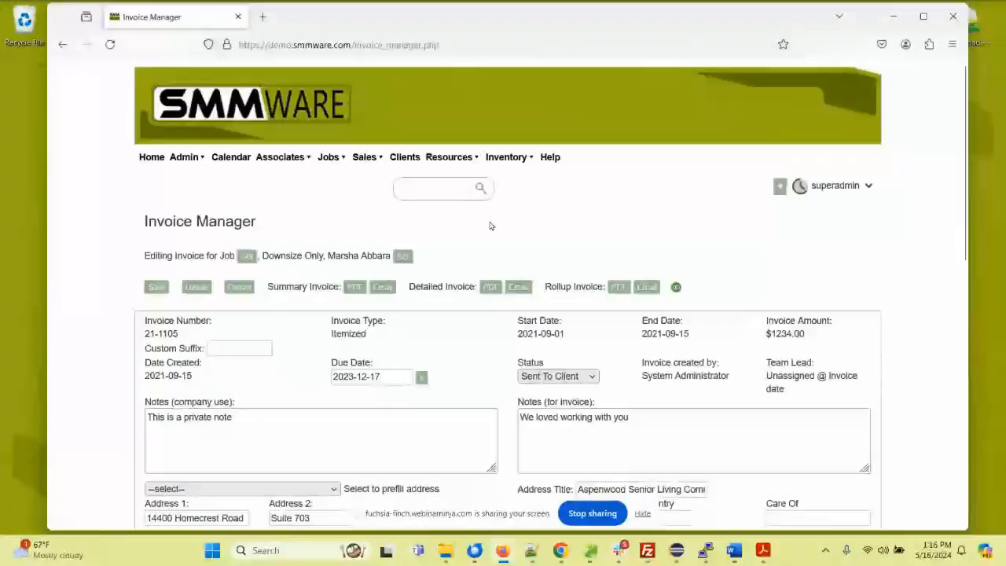
# Step: View the status options available for the invoice without changing its status
pyautogui.scroll(-2, 489, 226)
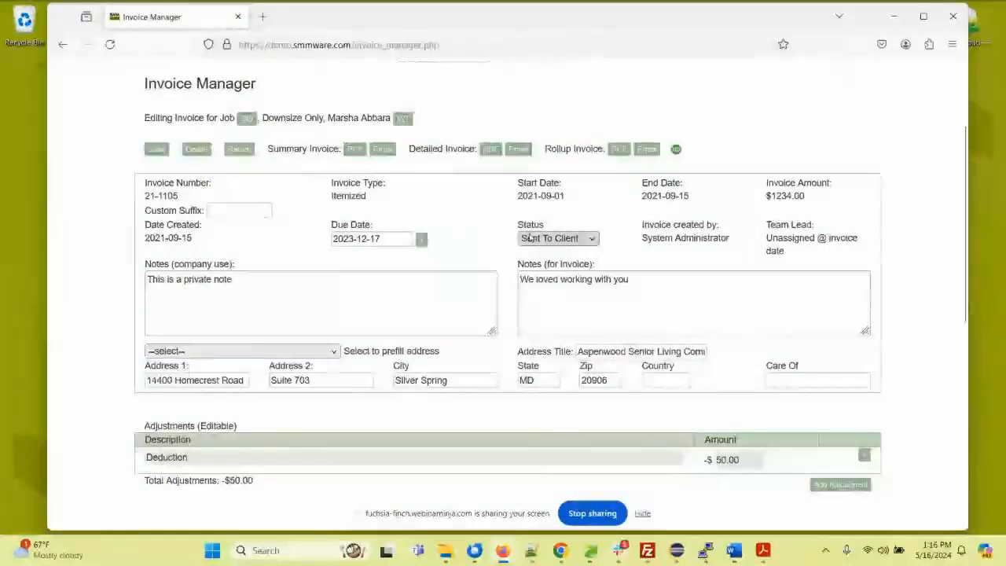
pyautogui.click(554, 238)
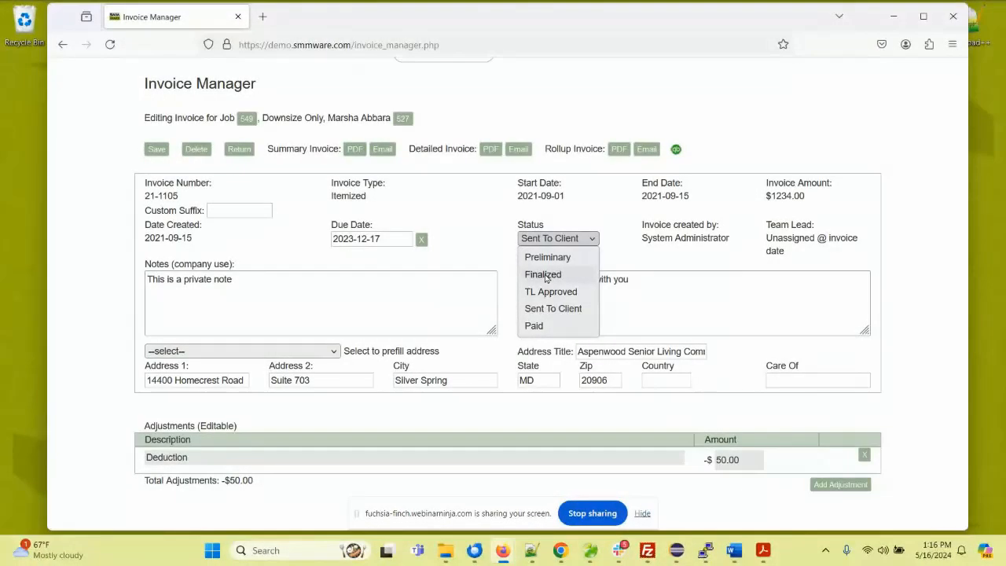
pyautogui.click(492, 228)
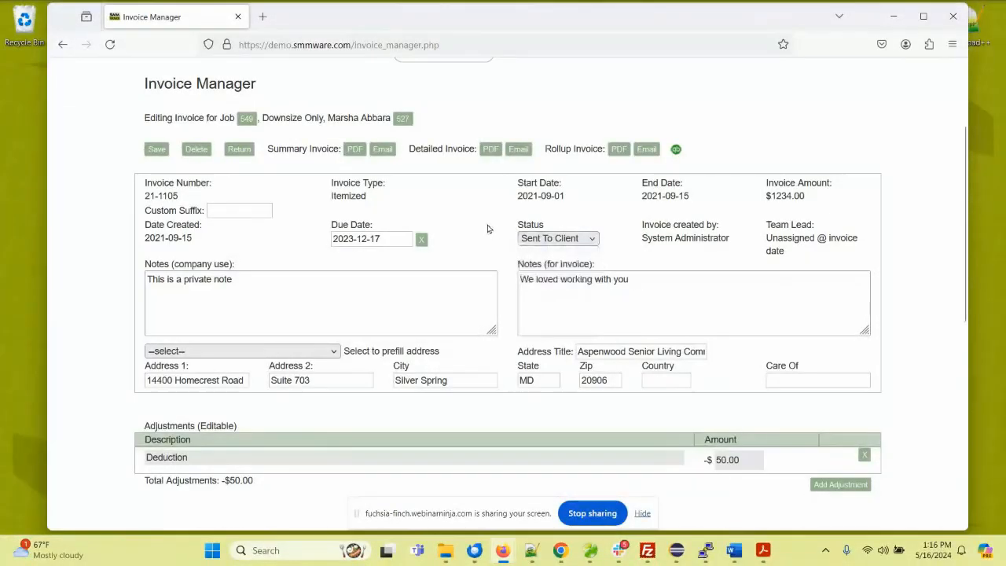
# Step: View the summary and detailed PDF versions of the invoice, closing each one after viewing
pyautogui.click(355, 151)
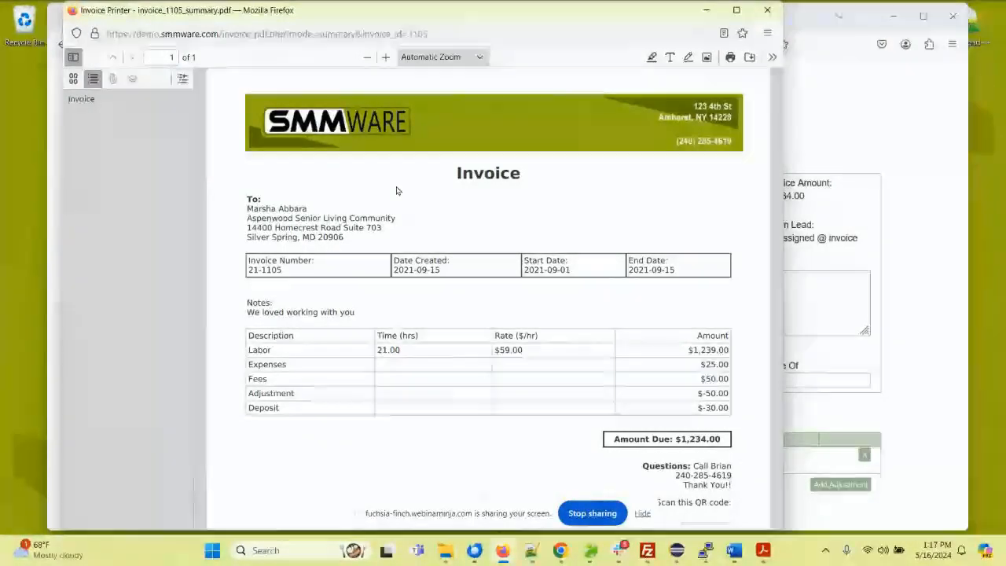
pyautogui.click(768, 10)
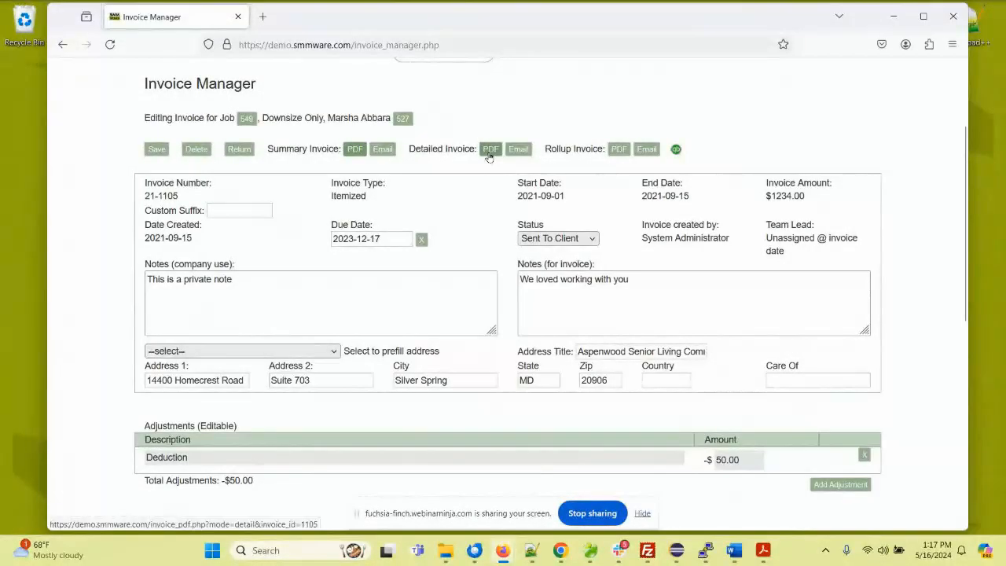
pyautogui.click(490, 149)
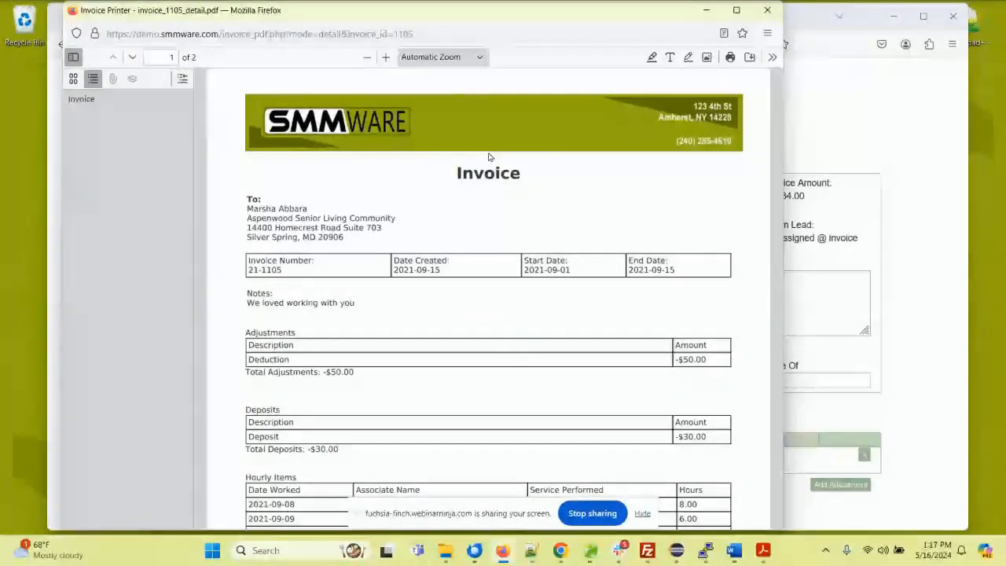
pyautogui.click(766, 12)
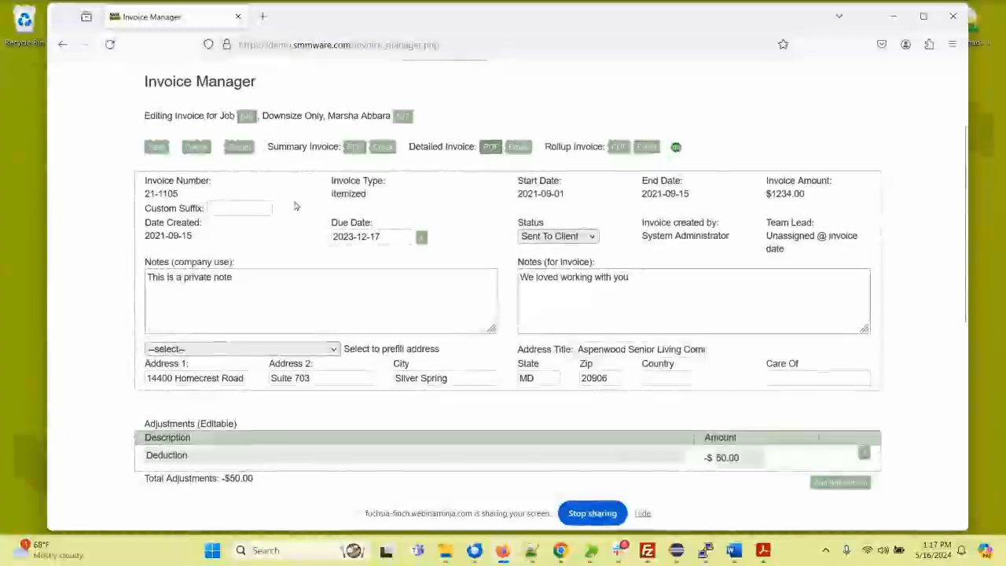
# Step: Review the invoice's adjustments, deposits, hours and expense items, fees and total breakdown
pyautogui.scroll(-1, 296, 206)
pyautogui.scroll(-3, 296, 206)
pyautogui.scroll(-3, 296, 206)
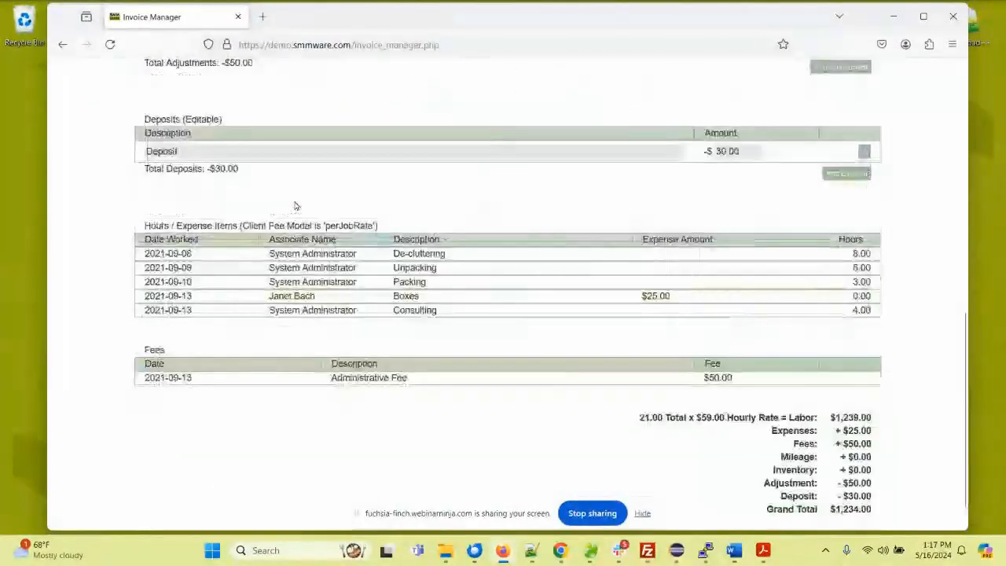
pyautogui.scroll(-1, 295, 206)
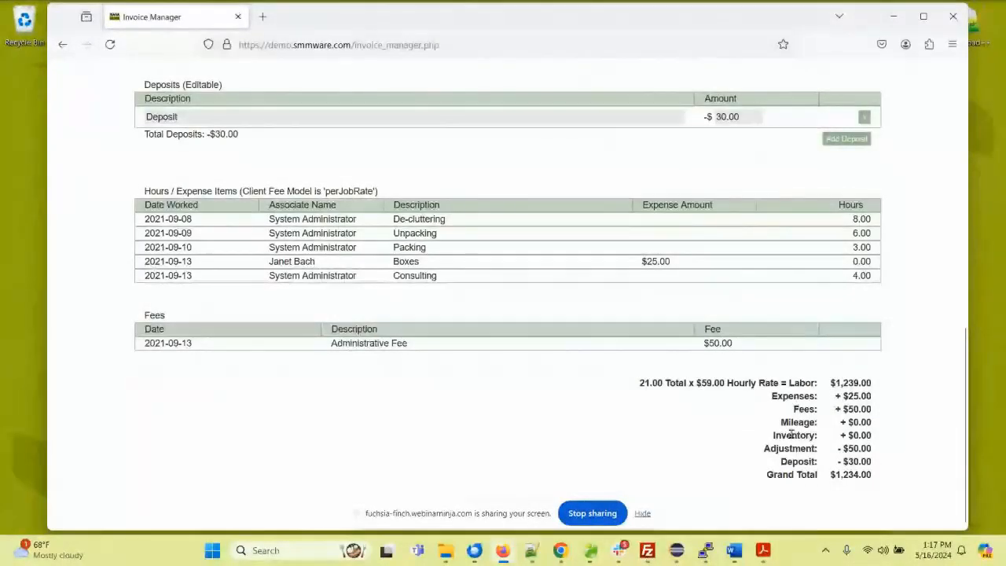
pyautogui.scroll(10, 606, 301)
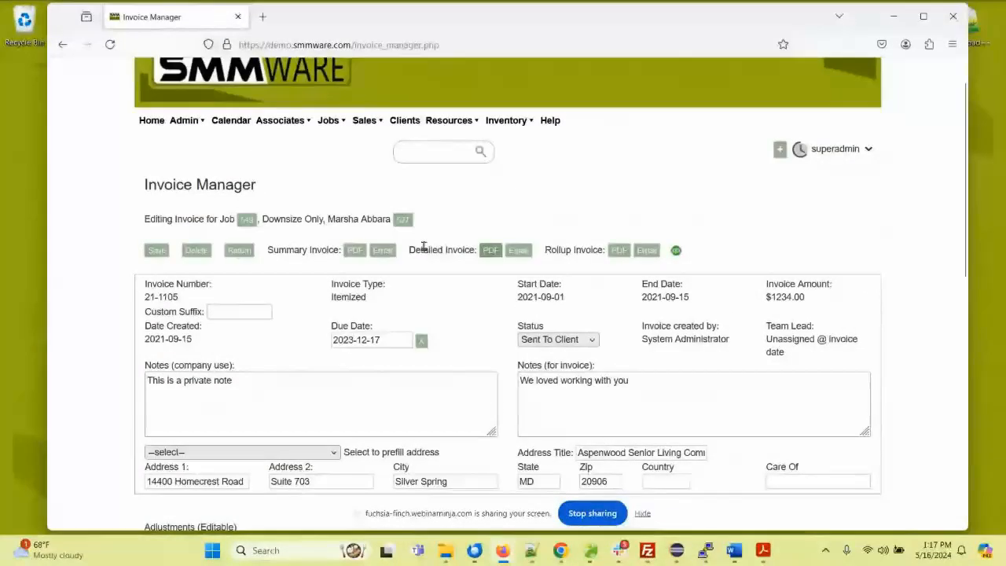
# Step: View the email form for the detailed invoice, cancel the email, and return to the invoice list without saving the address in the browser
pyautogui.click(518, 250)
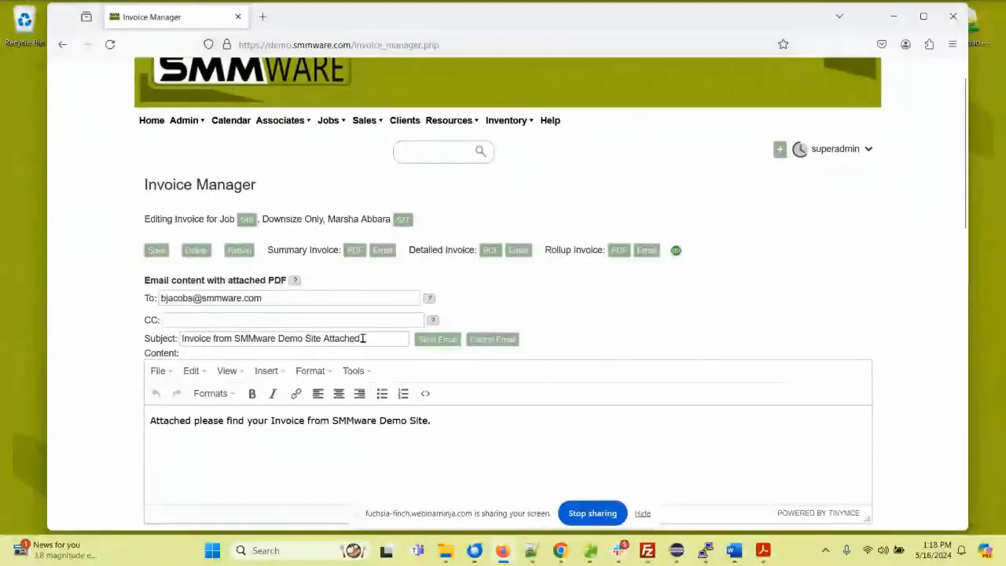
pyautogui.click(488, 340)
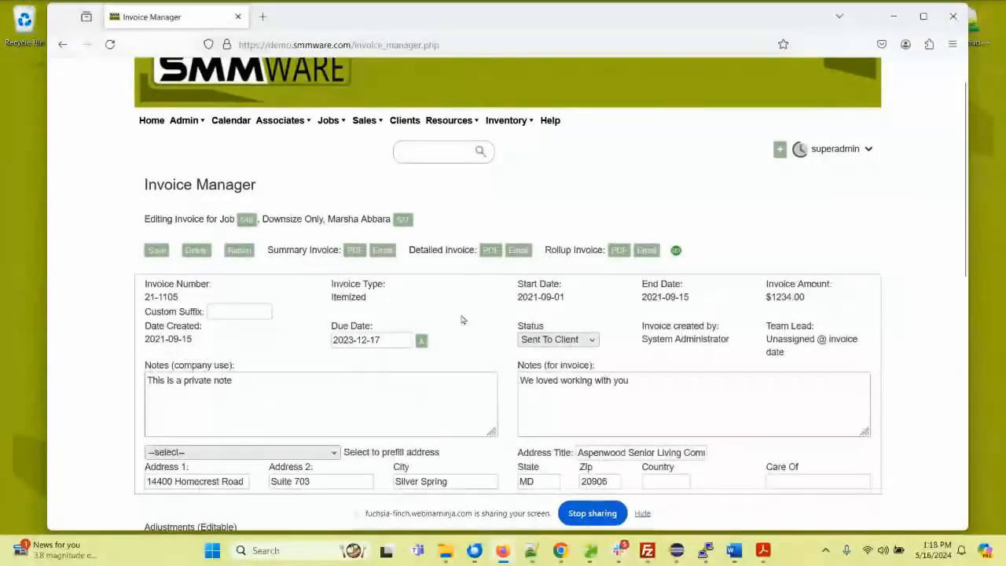
pyautogui.click(241, 250)
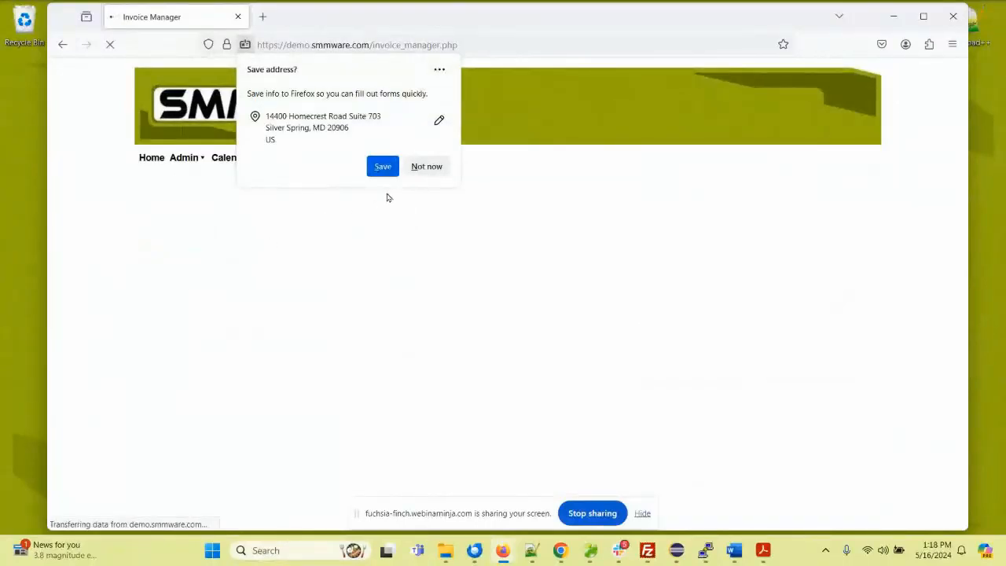
pyautogui.click(425, 167)
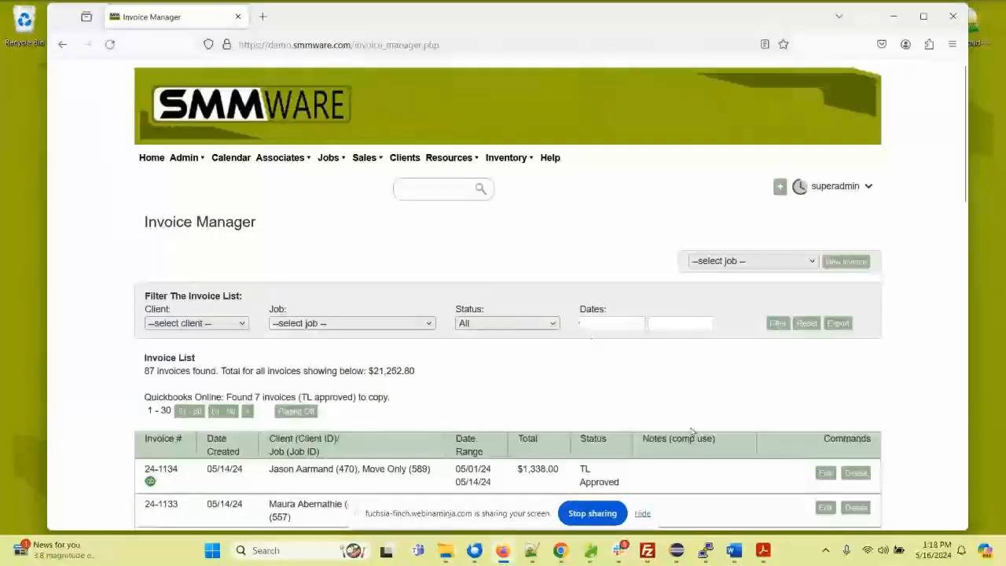
# Step: Switch to Adobe Acrobat and show the "SMMware - Fitting The Pieces Together" diagram
pyautogui.moveTo(763, 550)
pyautogui.click(746, 470)
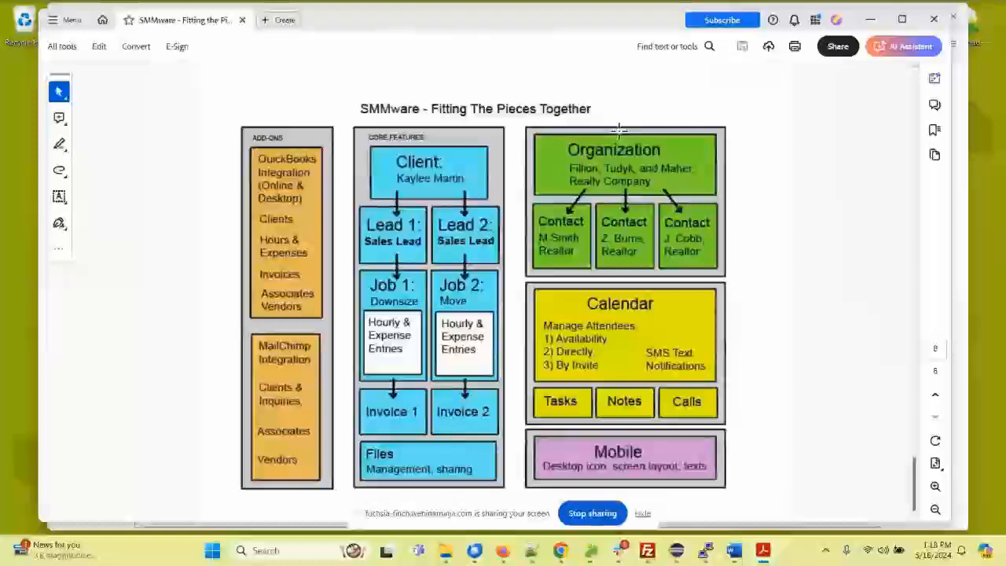
# Step: Switch from the Acrobat diagram back to SMMware in the browser and open the Organization Manager
pyautogui.click(871, 19)
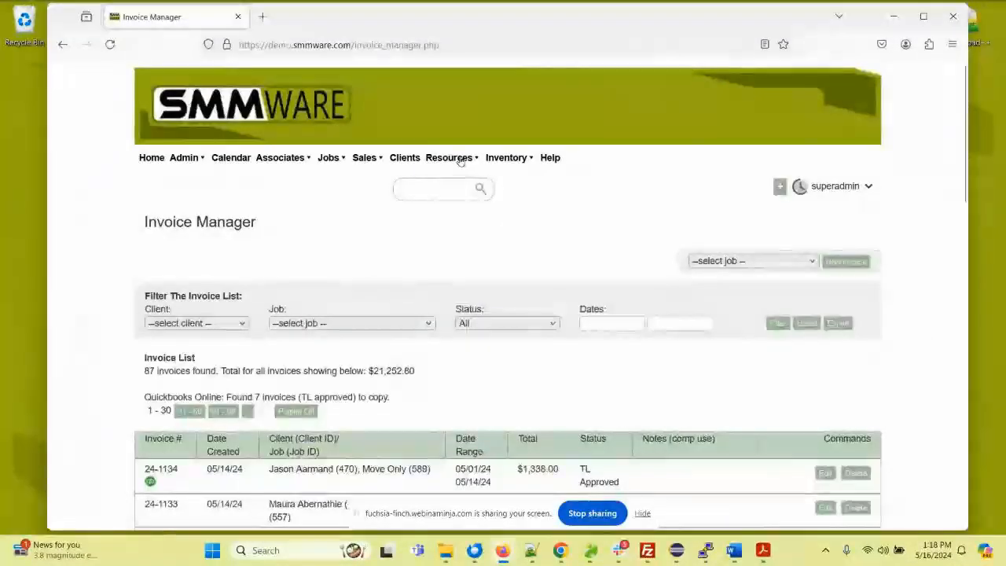
pyautogui.moveTo(461, 161)
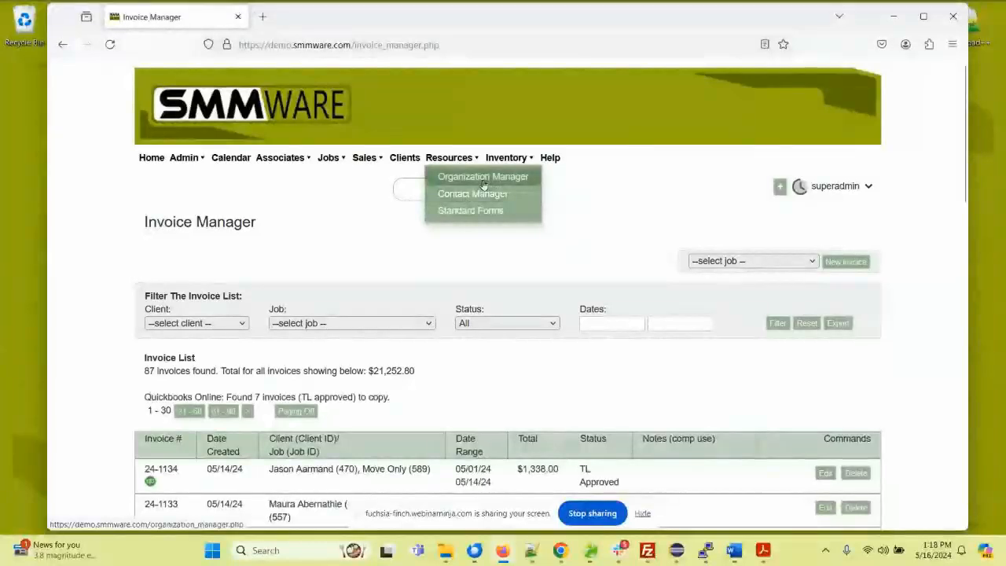
pyautogui.click(470, 177)
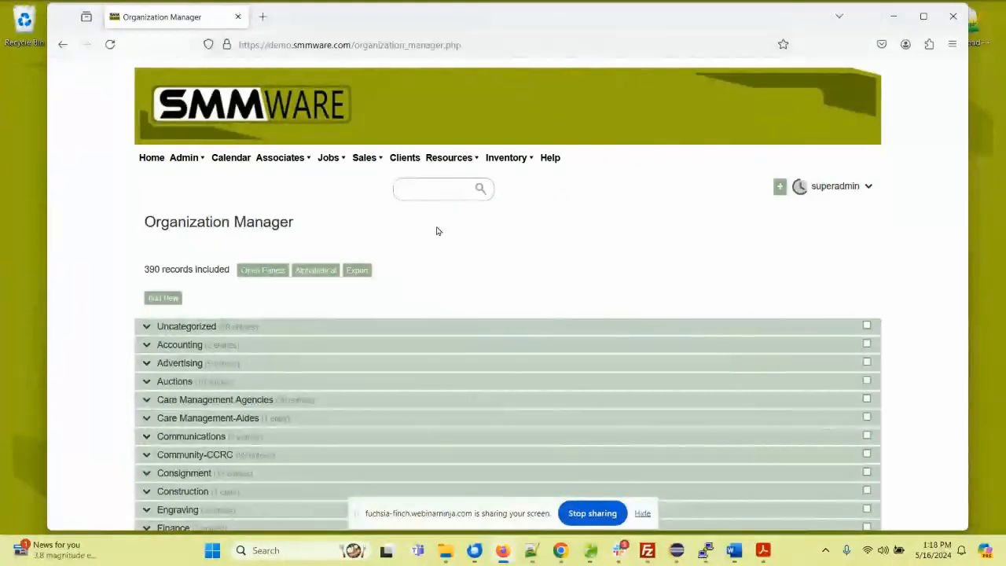
# Step: Expand the Home Improvement and Community-CCRC categories in the organization list
pyautogui.scroll(-3, 420, 249)
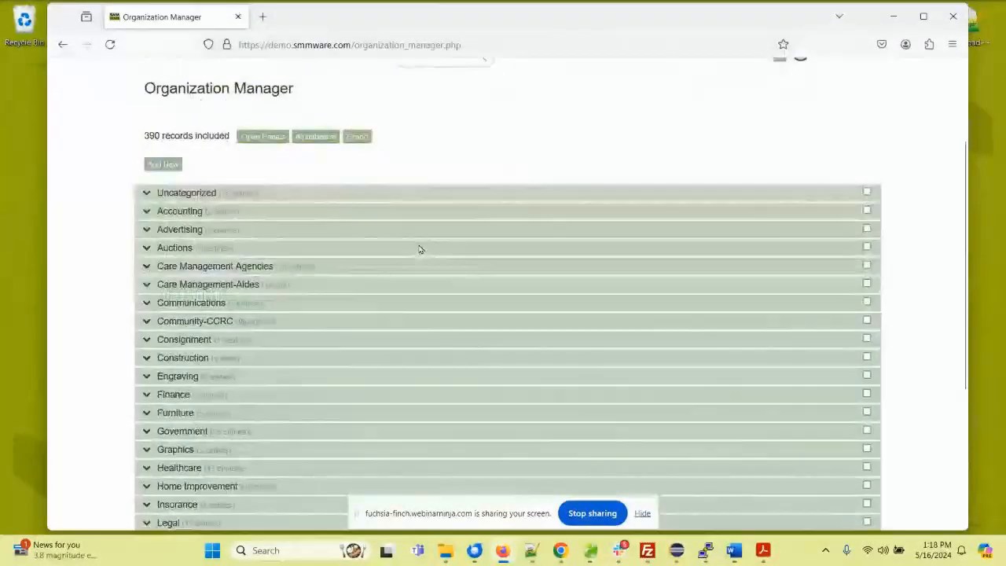
pyautogui.scroll(-3, 280, 302)
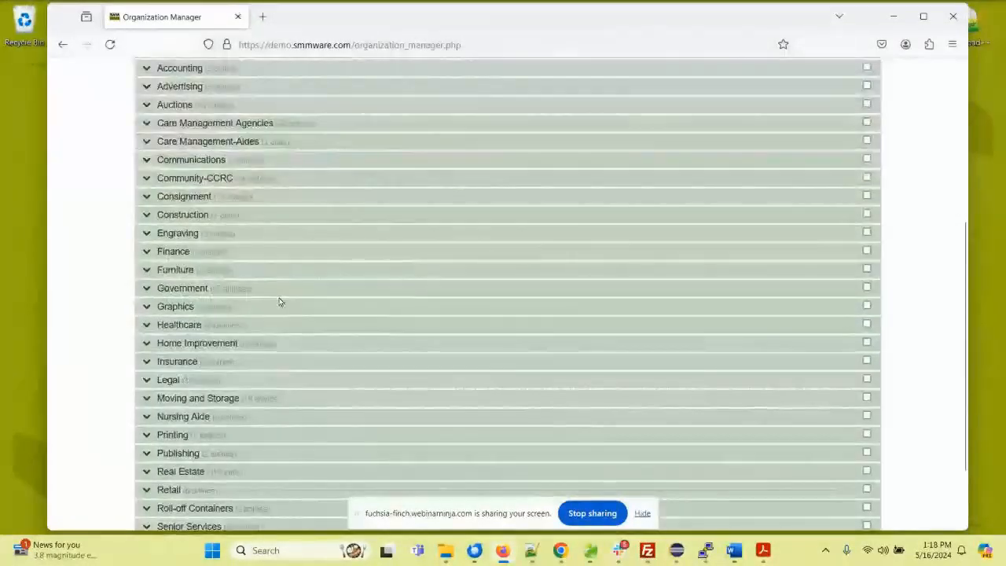
pyautogui.click(162, 344)
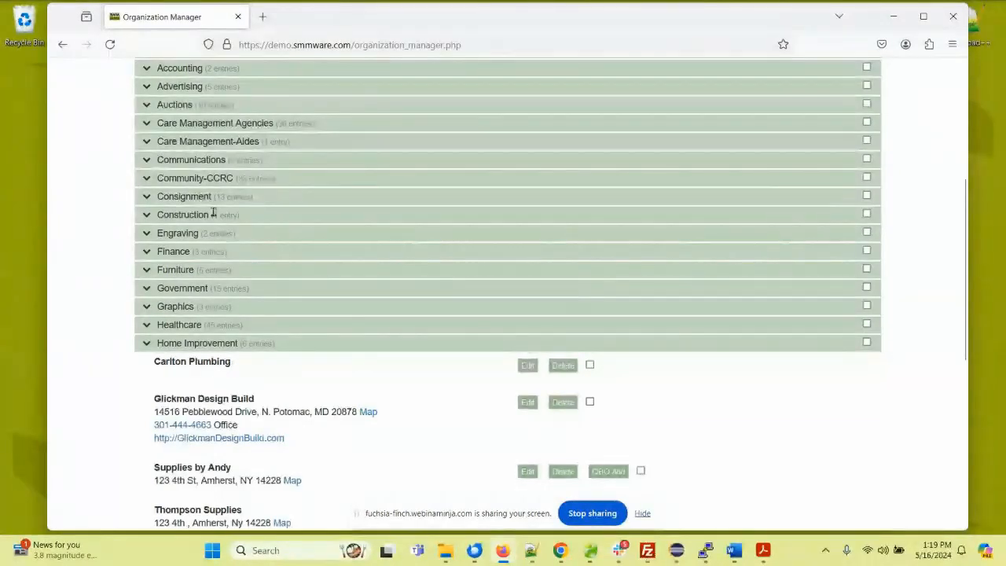
pyautogui.click(192, 180)
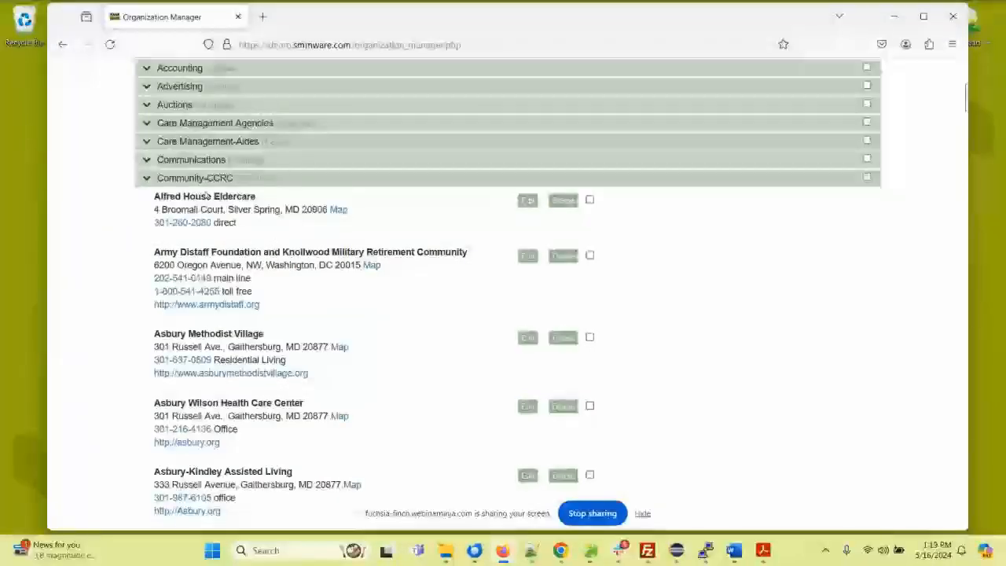
# Step: Open the Alfred House Eldercare organization record and view its organization contacts
pyautogui.click(527, 200)
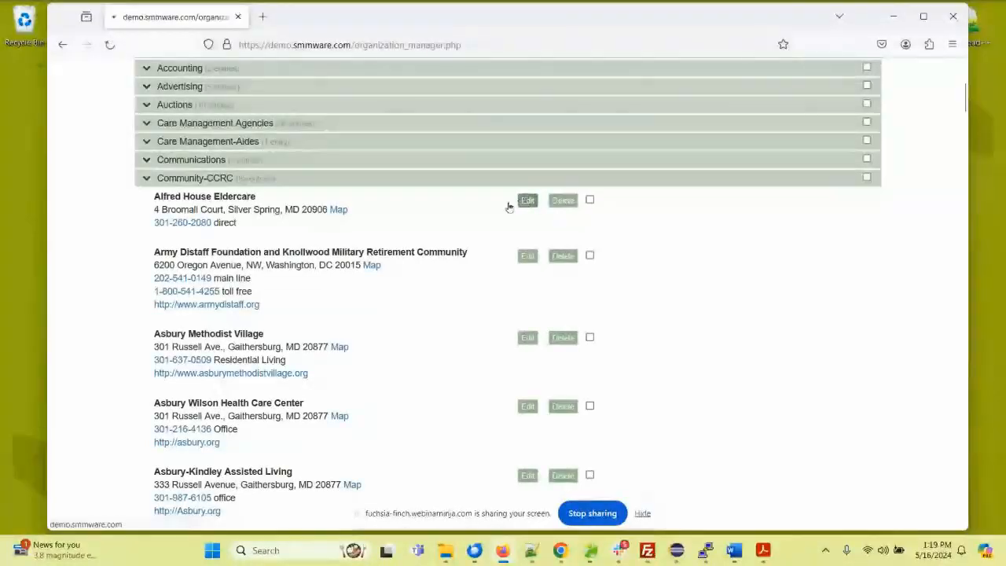
pyautogui.scroll(-5, 346, 236)
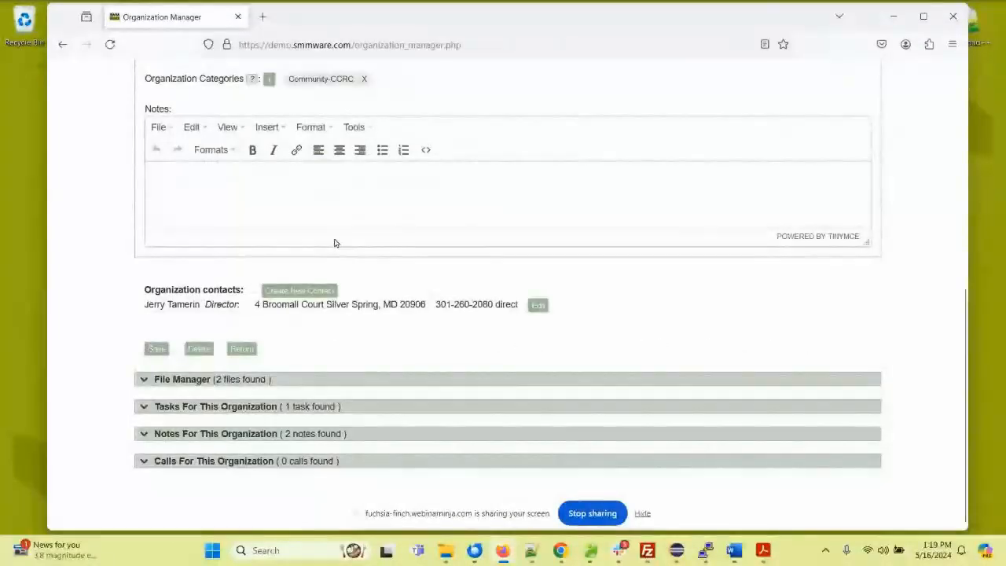
pyautogui.moveTo(147, 303); pyautogui.dragTo(239, 306)
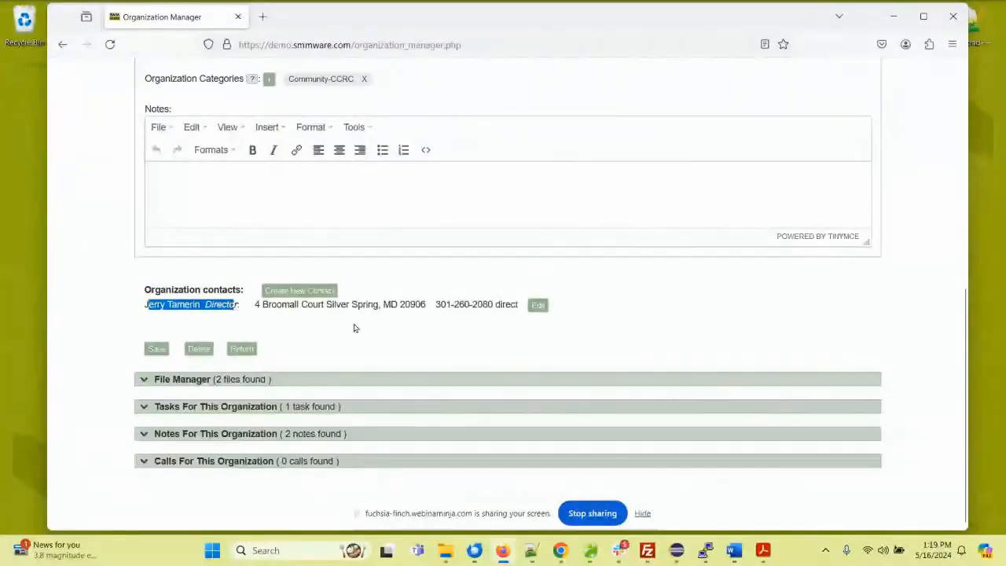
# Step: Open the organization's director contact and review its affiliation, client rep and referral settings, and its file, task, note and call sections
pyautogui.click(534, 309)
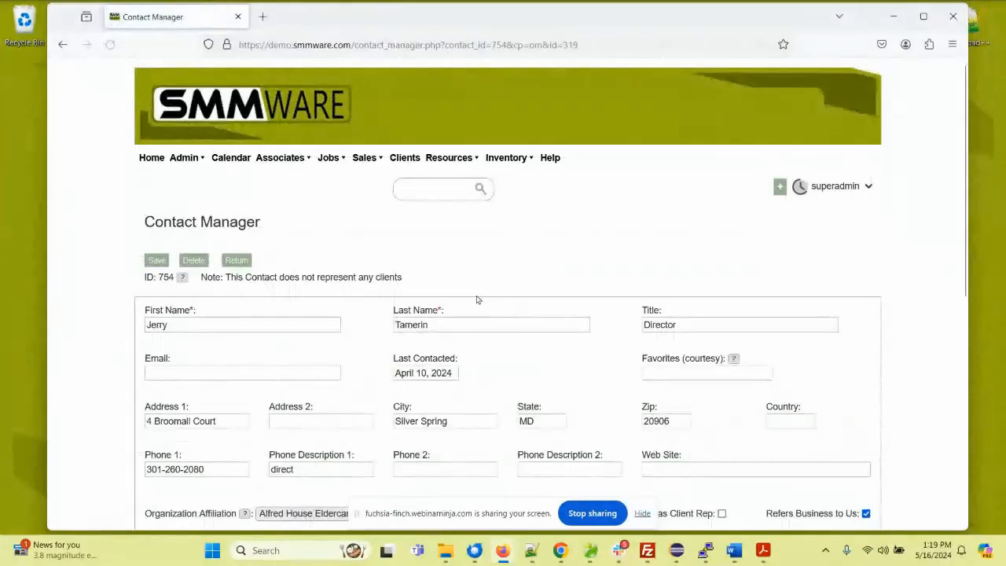
pyautogui.scroll(-3, 477, 290)
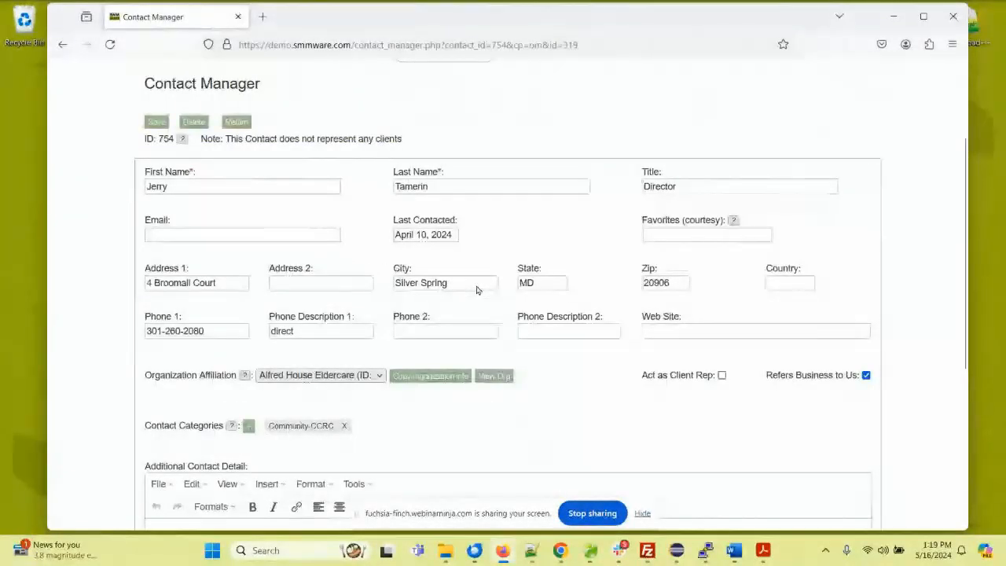
pyautogui.scroll(-3, 478, 290)
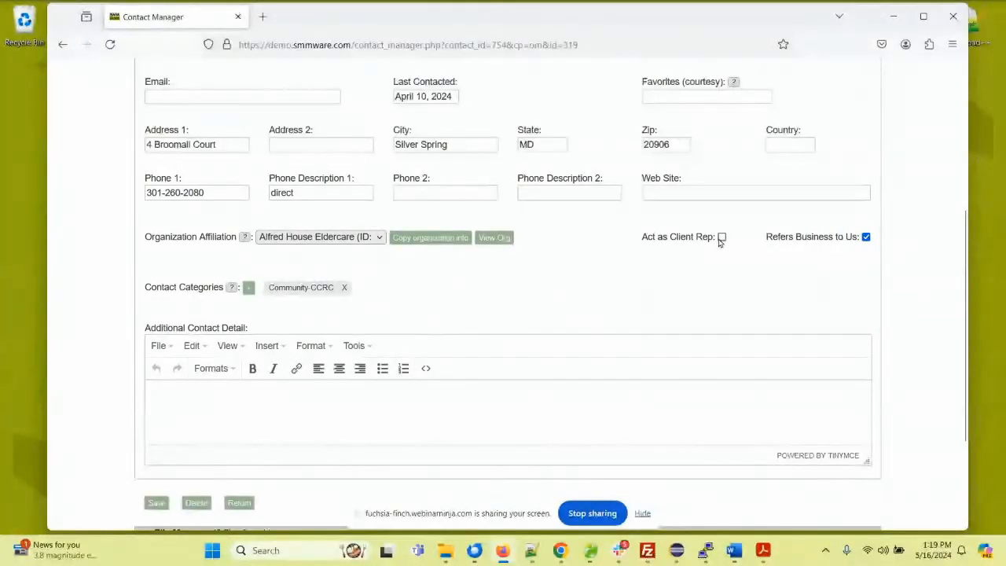
pyautogui.moveTo(780, 240); pyautogui.dragTo(844, 240)
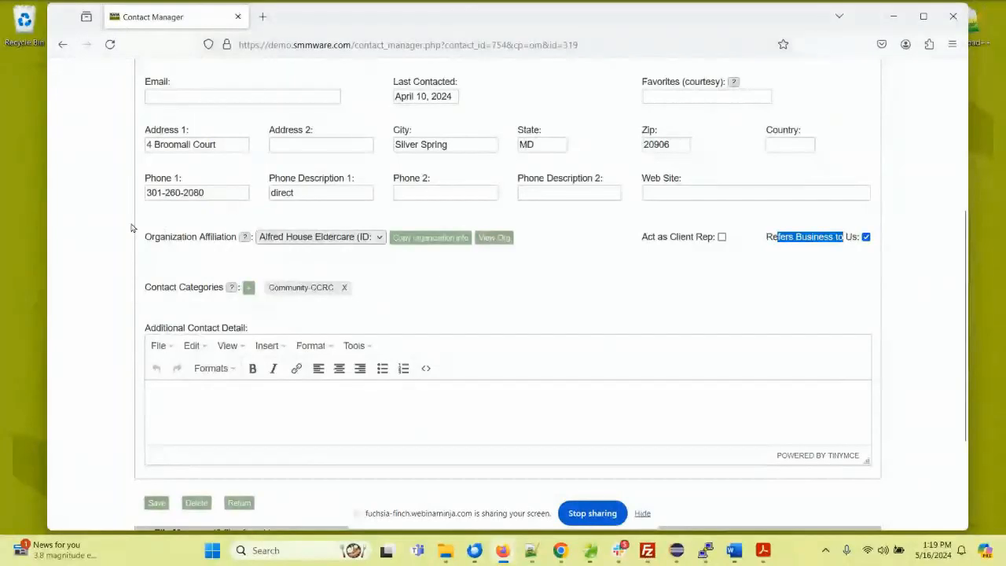
pyautogui.scroll(-2, 125, 225)
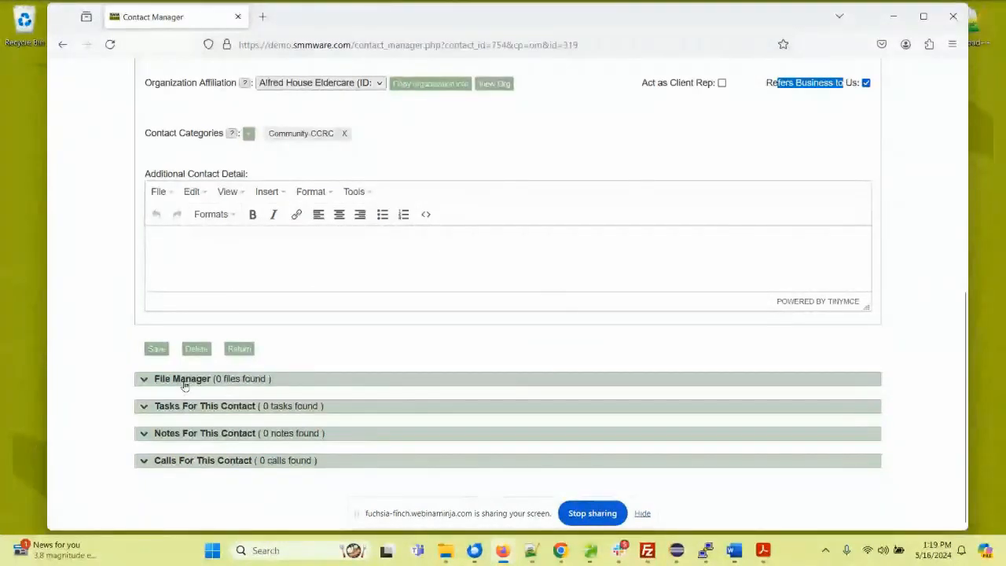
pyautogui.scroll(1, 186, 386)
pyautogui.scroll(3, 185, 386)
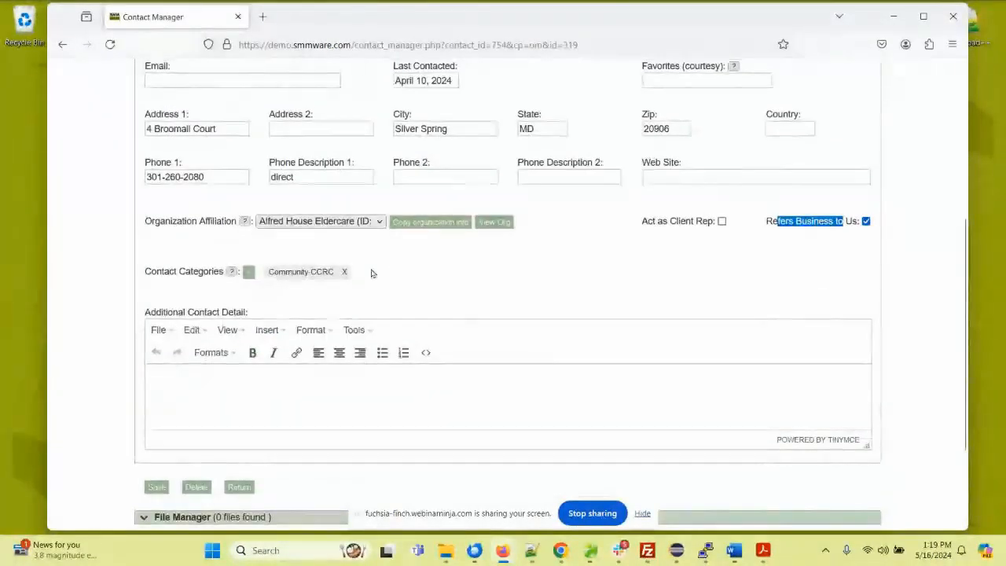
# Step: View the contact's affiliated organization record, including its contacts, files, tasks, notes and calls sections
pyautogui.click(491, 226)
pyautogui.scroll(-5, 417, 265)
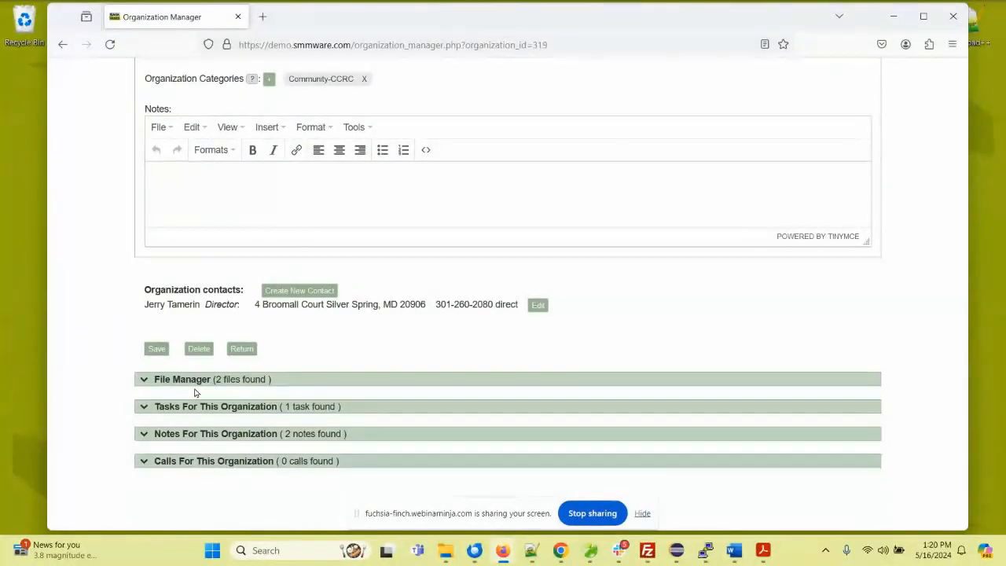
pyautogui.scroll(5, 210, 313)
pyautogui.scroll(1, 236, 275)
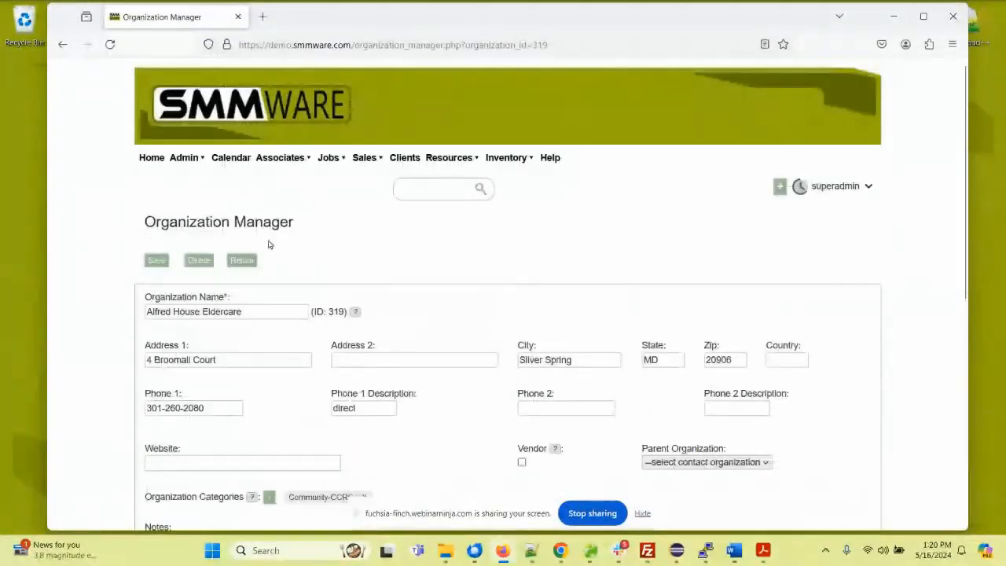
# Step: Show the SMMware diagram in Adobe Acrobat again, then return to the browser
pyautogui.click(773, 561)
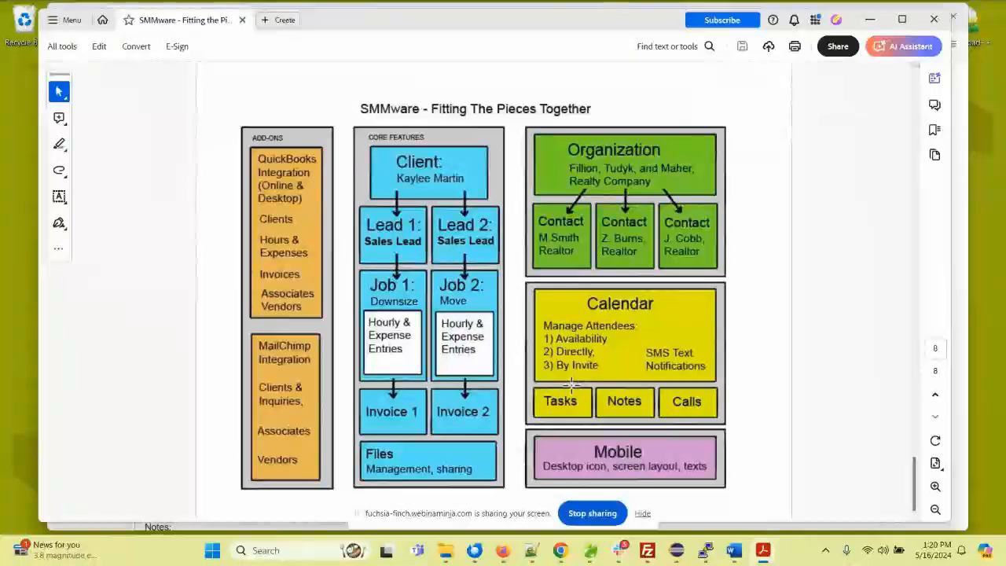
pyautogui.click(871, 20)
# Step: Open the first Move Only job in the Manage Jobs list and go to its related-record sections
pyautogui.moveTo(329, 158)
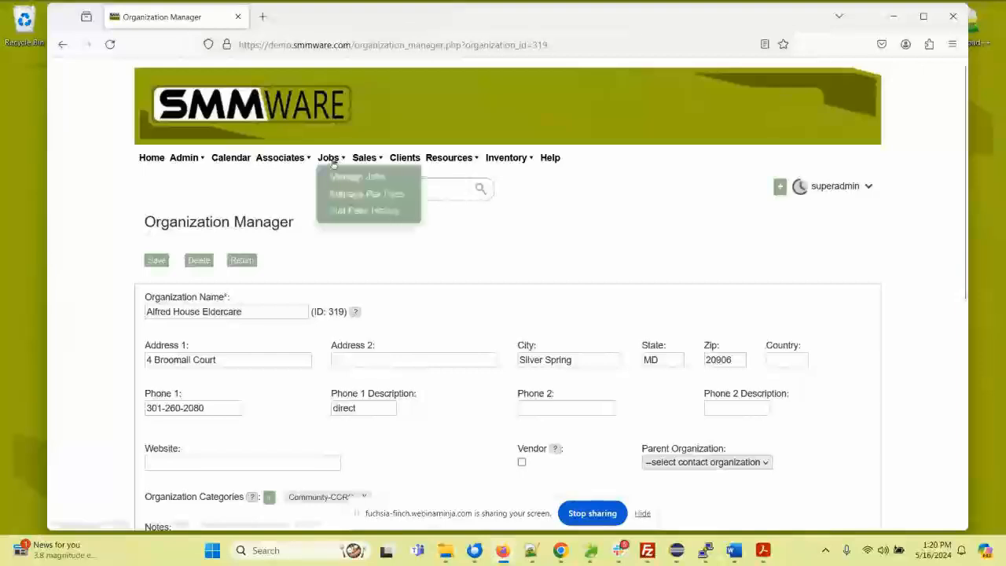
pyautogui.click(341, 176)
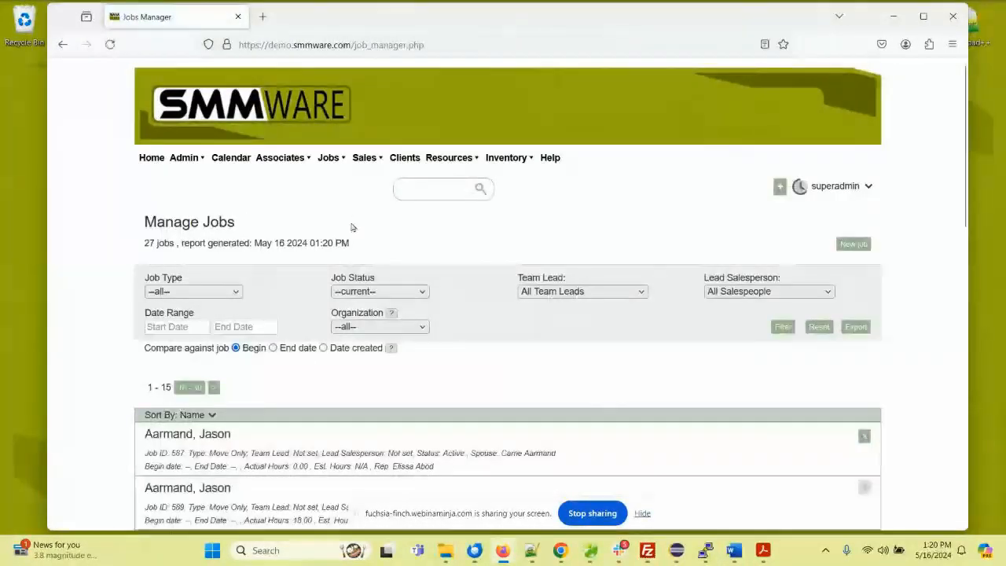
pyautogui.scroll(-2, 351, 224)
pyautogui.click(233, 312)
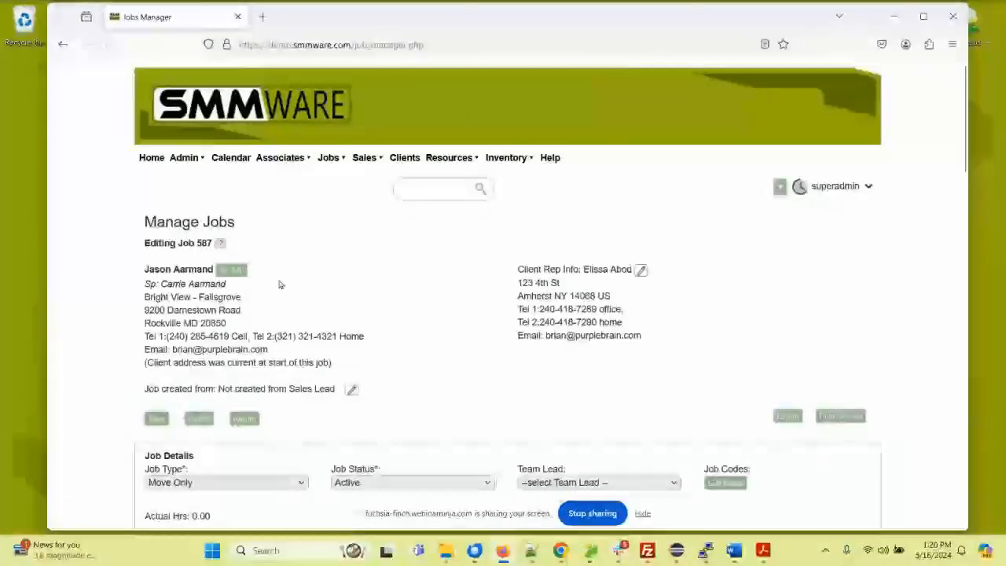
pyautogui.scroll(-10, 279, 283)
pyautogui.scroll(-7, 279, 280)
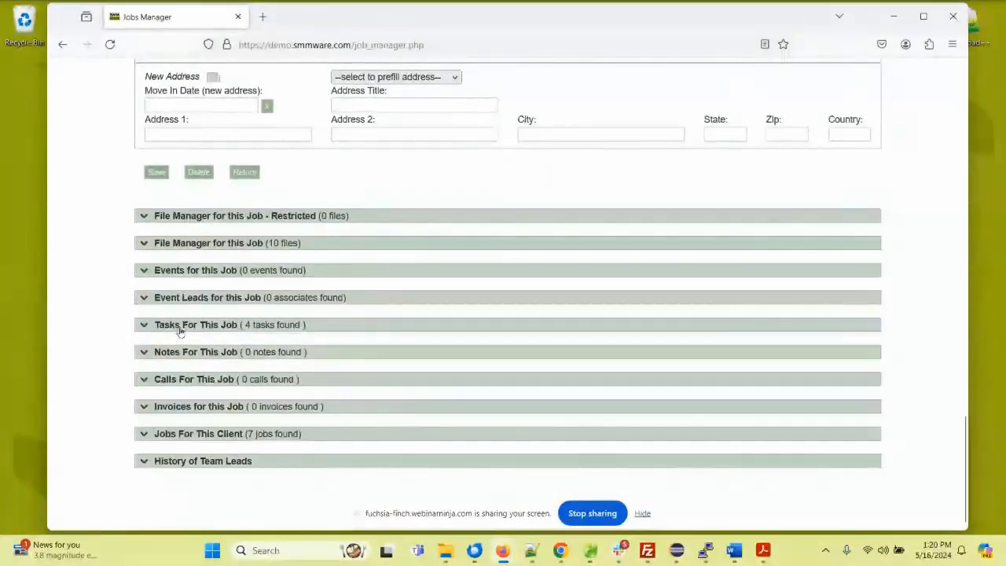
# Step: Start a new task for this job and set its due date to May 29 2024 02:00 PM
pyautogui.click(187, 329)
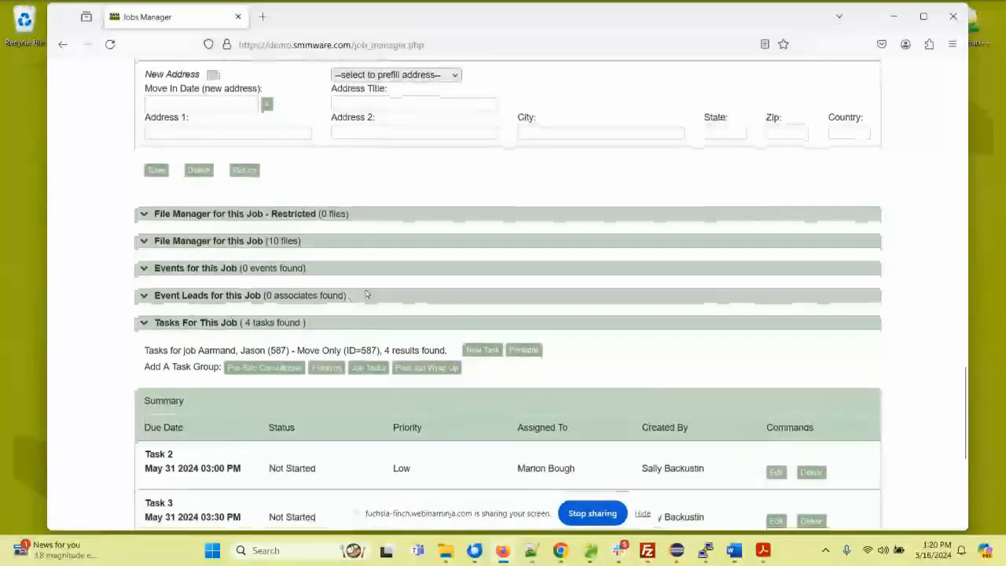
pyautogui.scroll(-3, 400, 265)
pyautogui.click(482, 213)
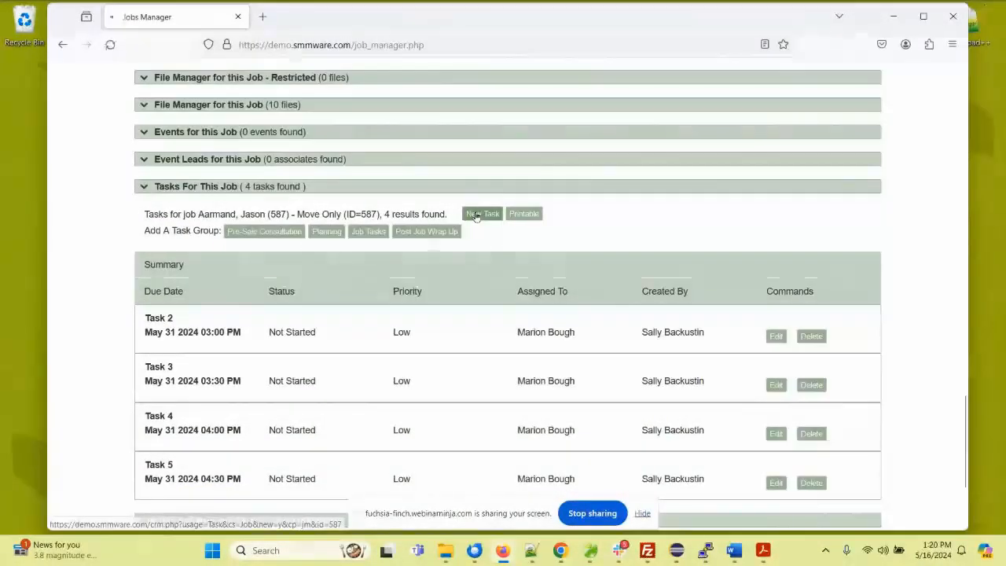
pyautogui.scroll(-3, 411, 252)
pyautogui.click(208, 182)
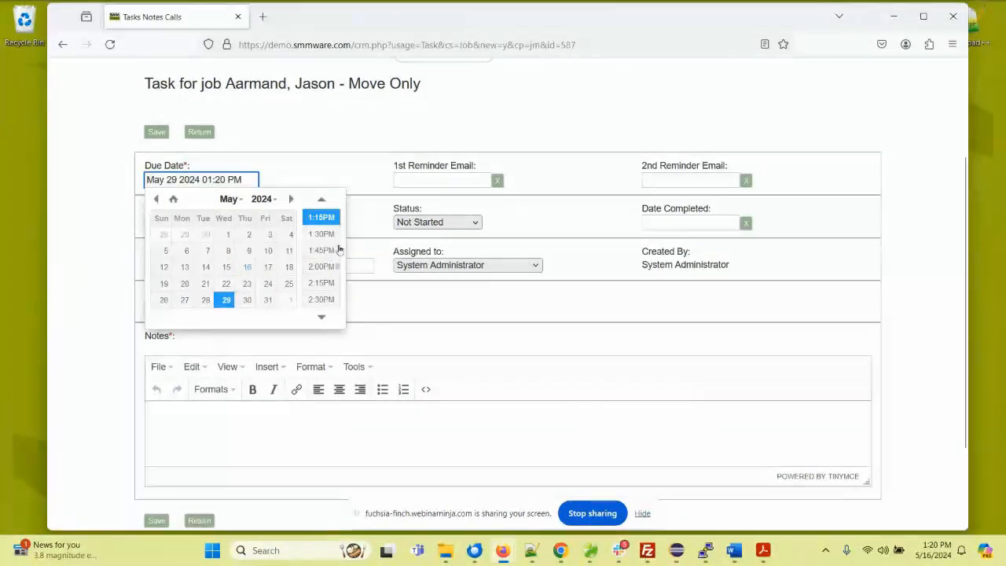
pyautogui.click(321, 267)
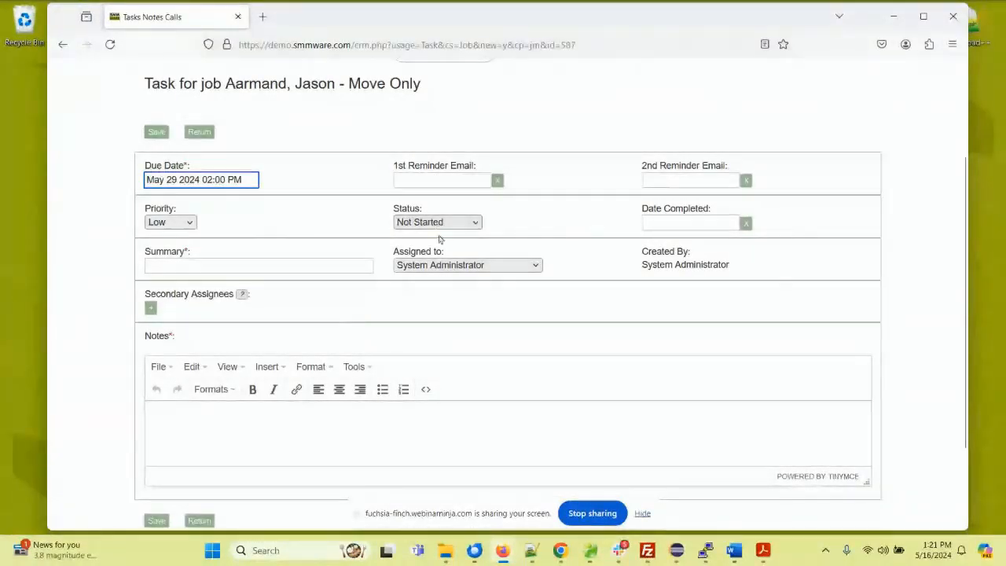
# Step: Set the task's priority to Medium and assign it to an associate instead of the System Administrator
pyautogui.click(180, 222)
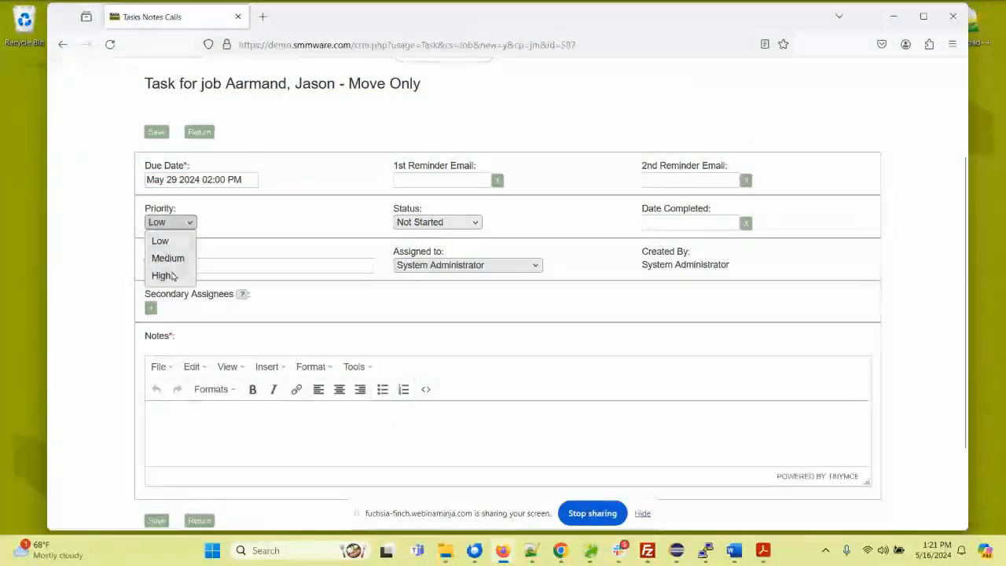
pyautogui.click(168, 258)
pyautogui.click(228, 265)
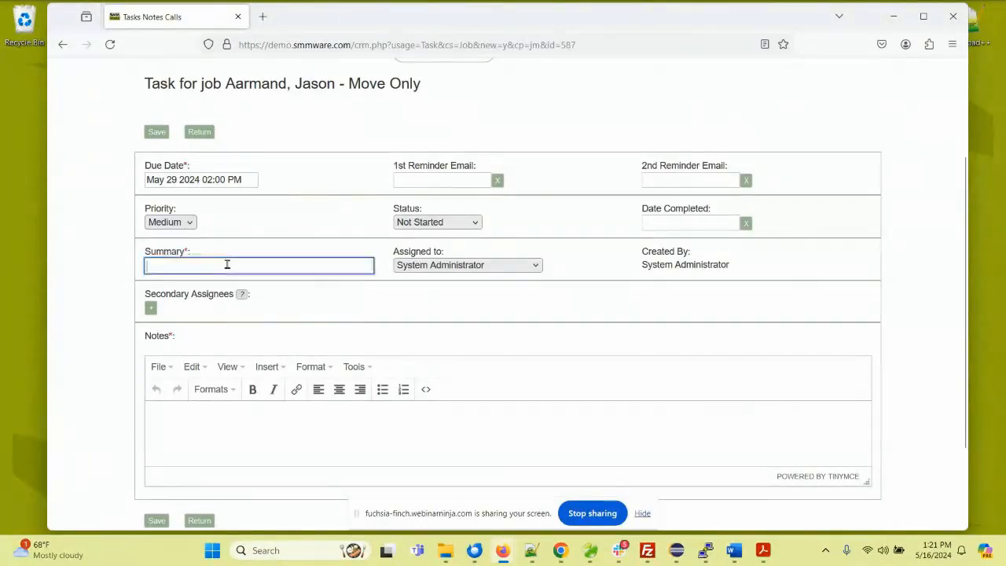
pyautogui.click(418, 267)
pyautogui.click(420, 332)
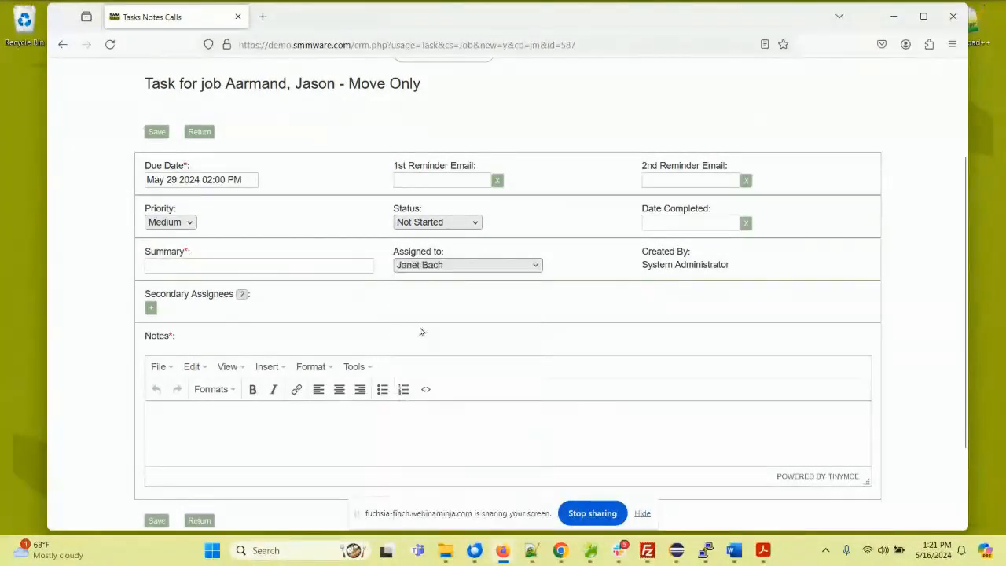
# Step: Add an associate as a secondary assignee of the task
pyautogui.click(201, 306)
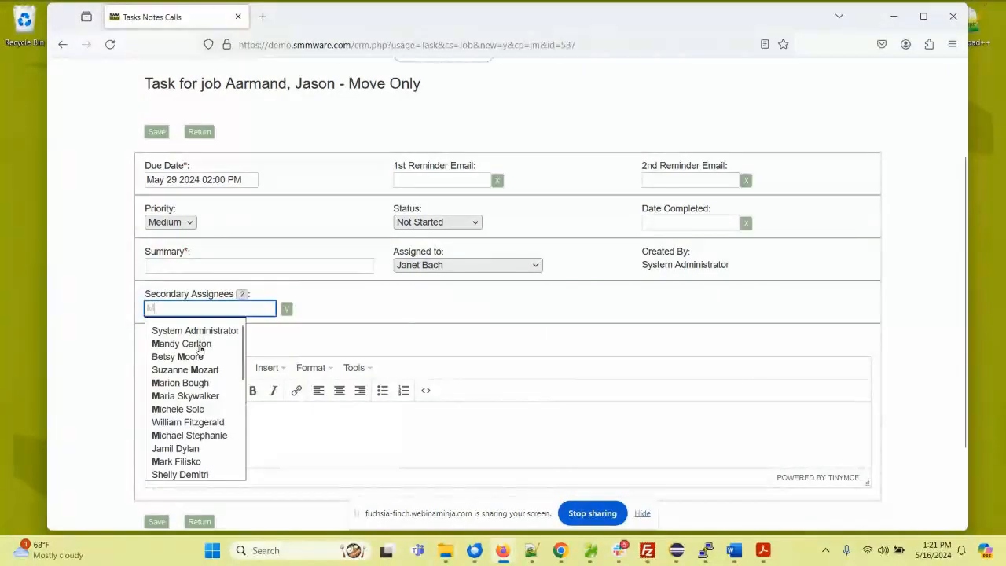
pyautogui.click(197, 343)
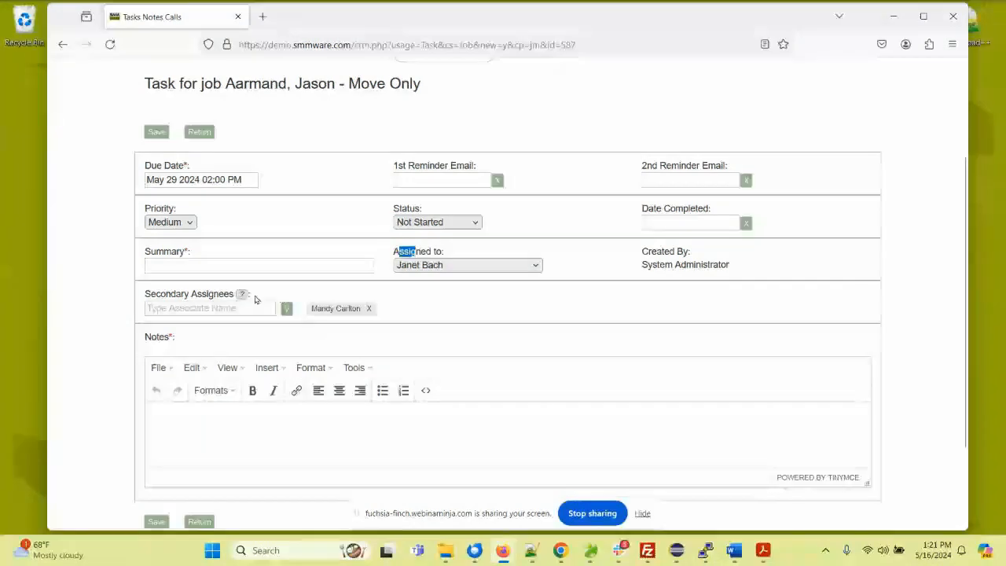
pyautogui.moveTo(230, 294); pyautogui.dragTo(189, 296)
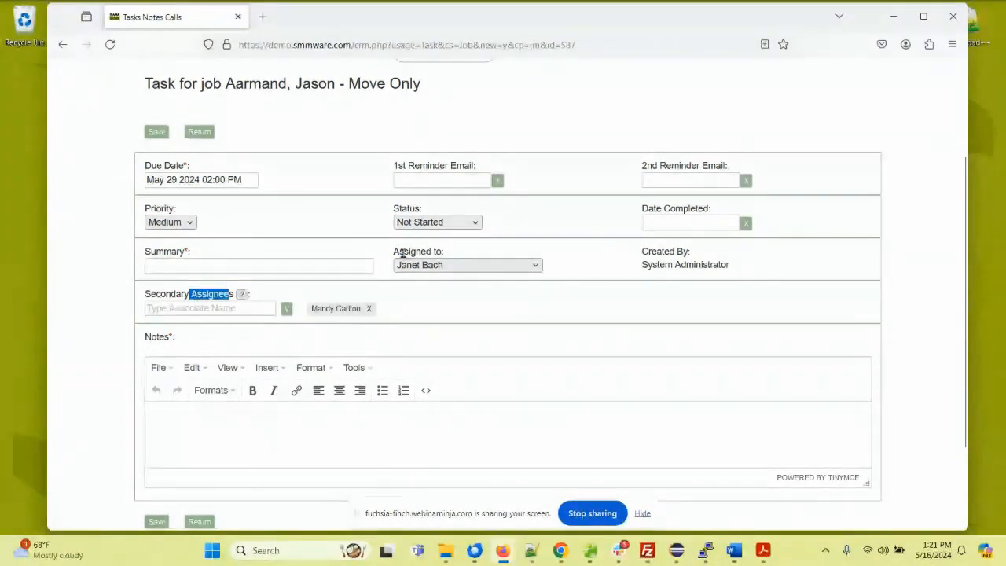
# Step: Discard the unsaved task and return to the job's task list to check the due date of Task 2
pyautogui.click(311, 263)
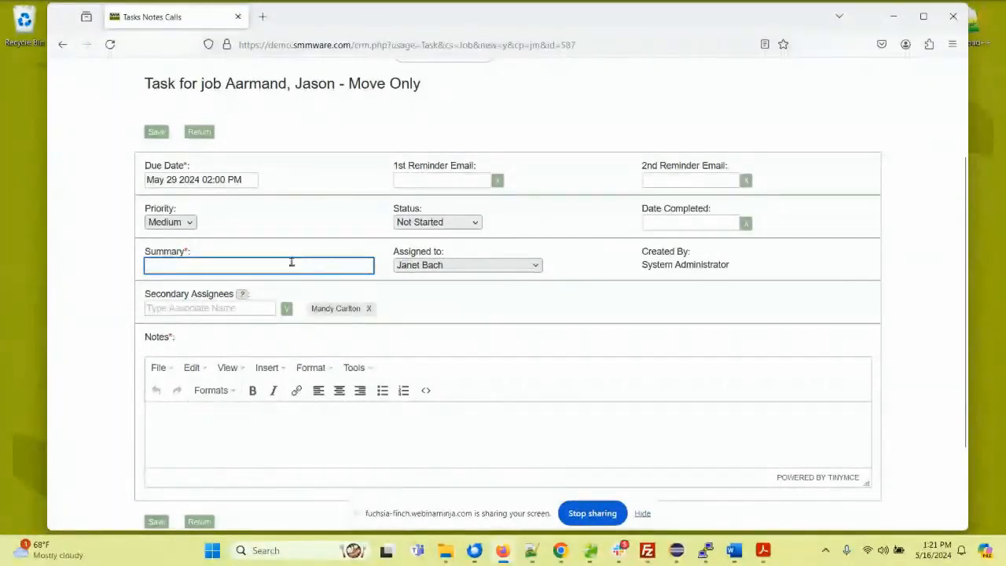
pyautogui.scroll(-3, 264, 264)
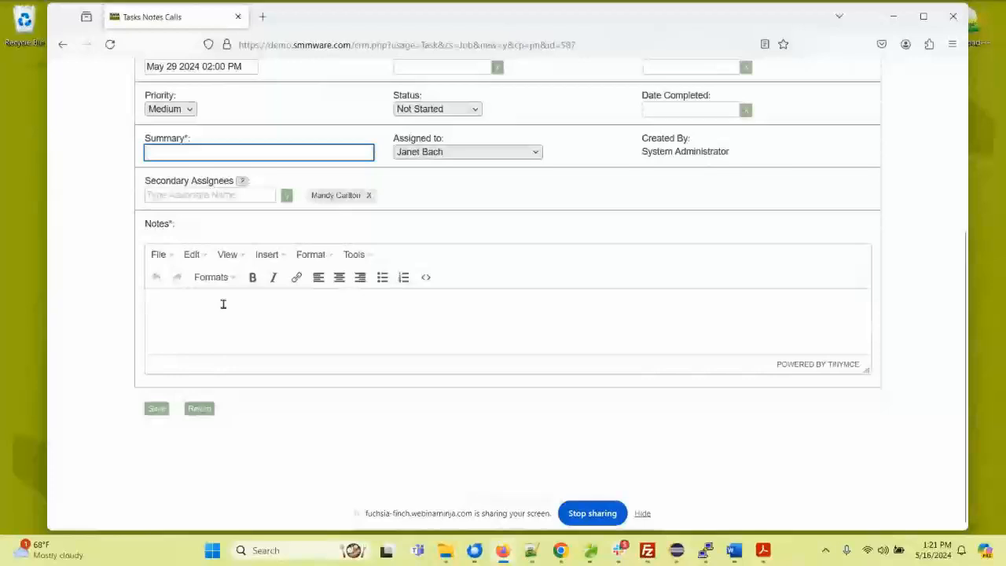
pyautogui.click(200, 408)
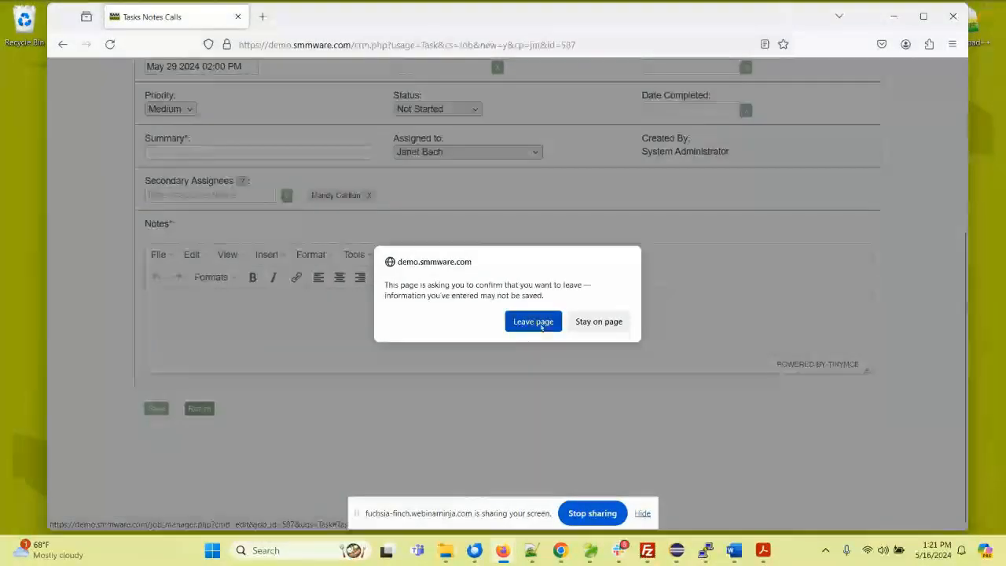
pyautogui.click(534, 322)
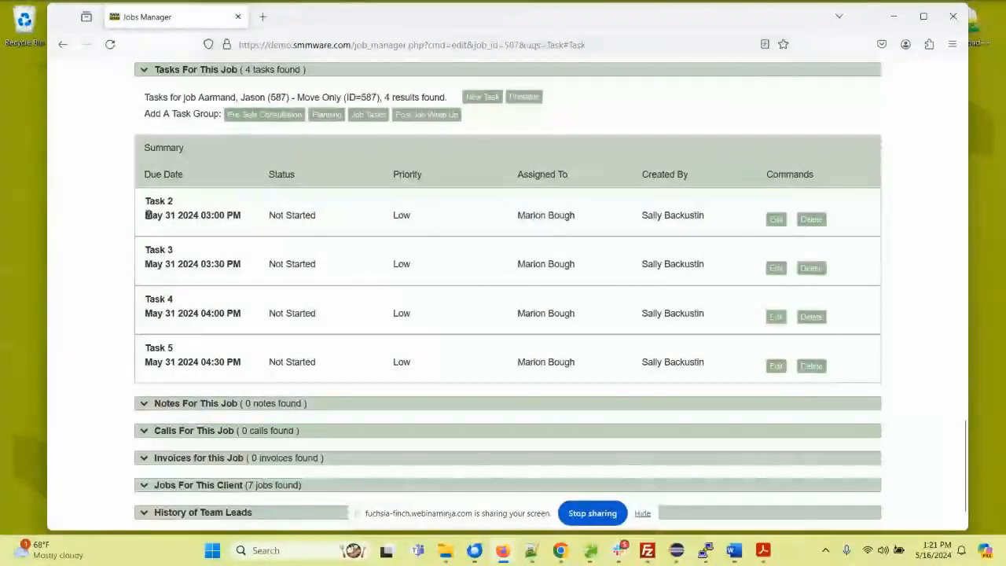
pyautogui.moveTo(146, 214); pyautogui.dragTo(236, 219)
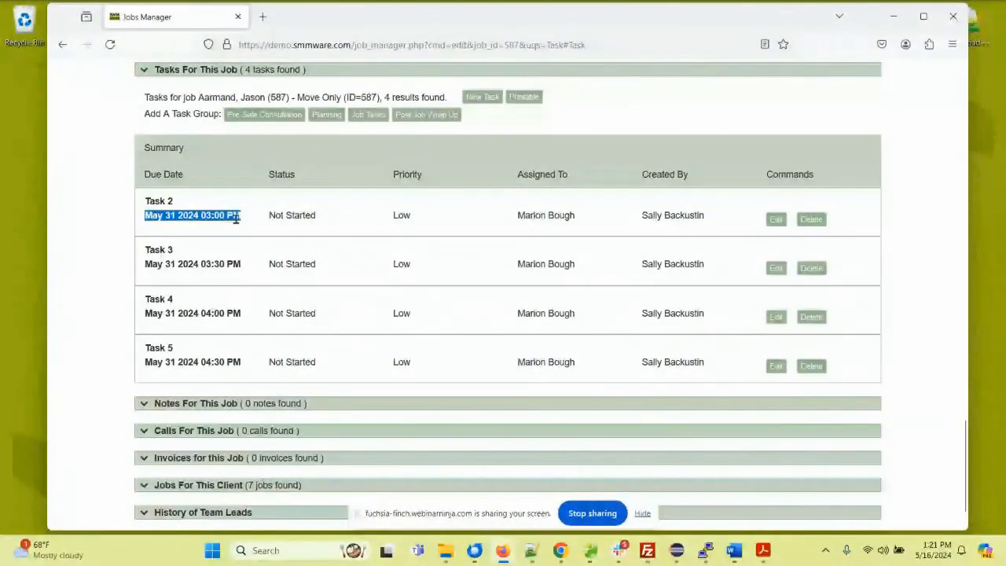
# Step: Open the Pre-Sale Consultation task group for this job and review its preset tasks
pyautogui.scroll(1, 267, 236)
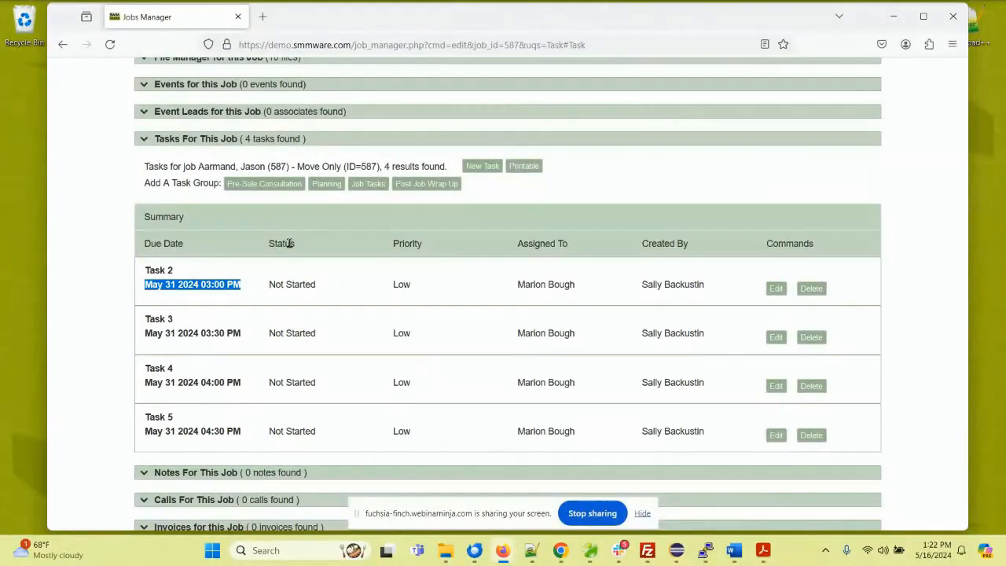
pyautogui.click(290, 182)
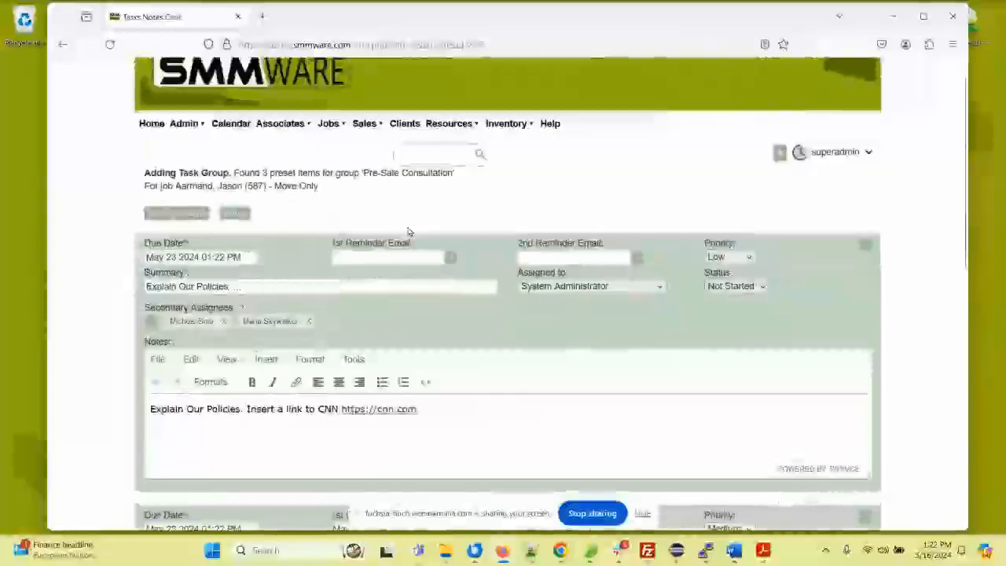
pyautogui.scroll(-3, 314, 251)
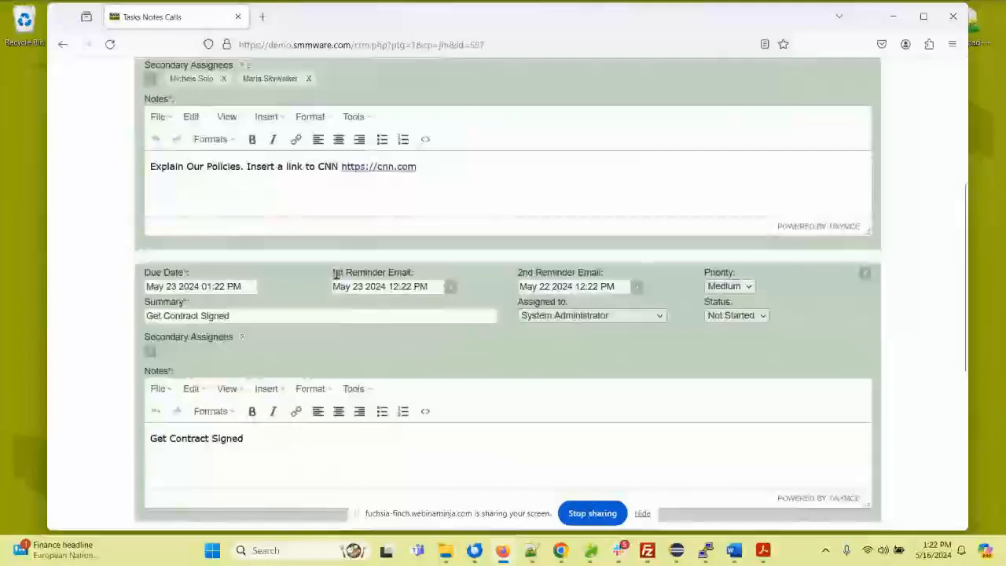
pyautogui.scroll(-5, 336, 273)
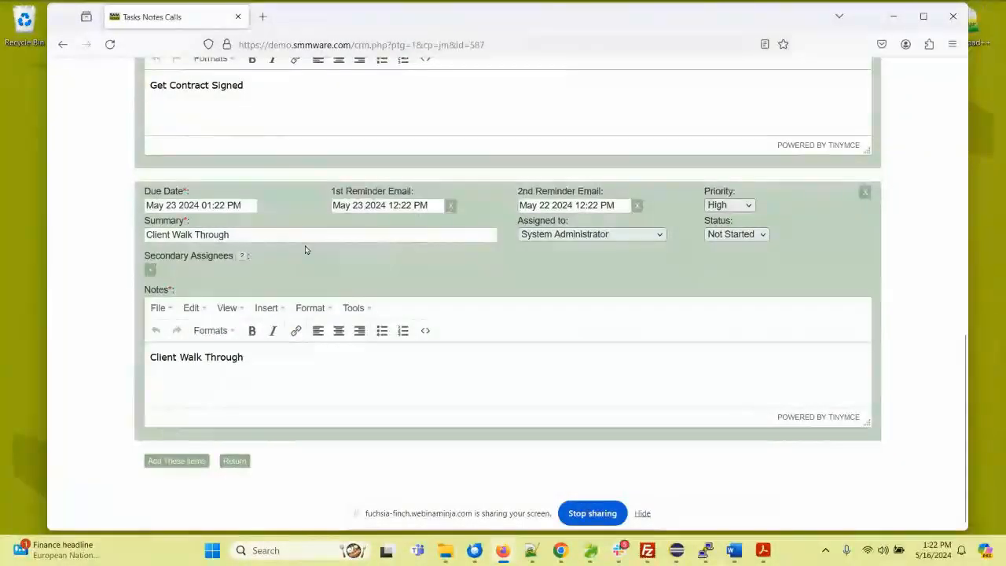
pyautogui.scroll(1, 355, 251)
pyautogui.scroll(5, 354, 250)
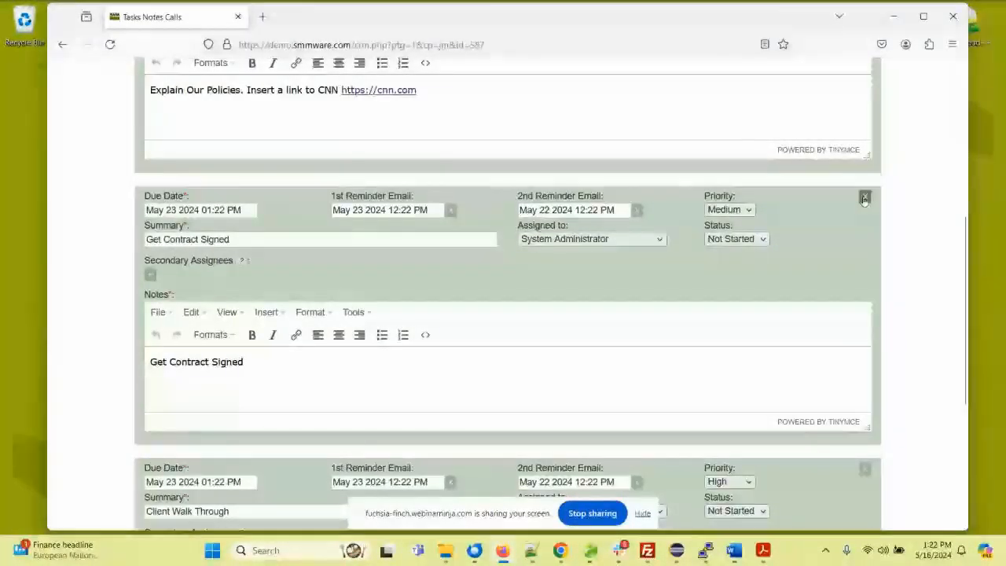
# Step: Remove the Get Contract Signed task from the group and return to the job without adding the remaining preset tasks
pyautogui.click(864, 198)
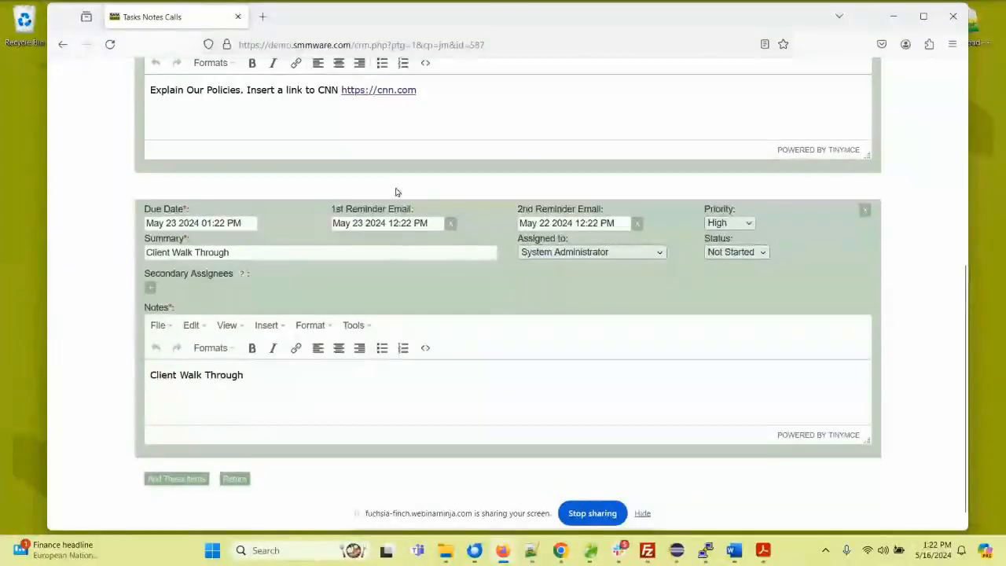
pyautogui.click(284, 253)
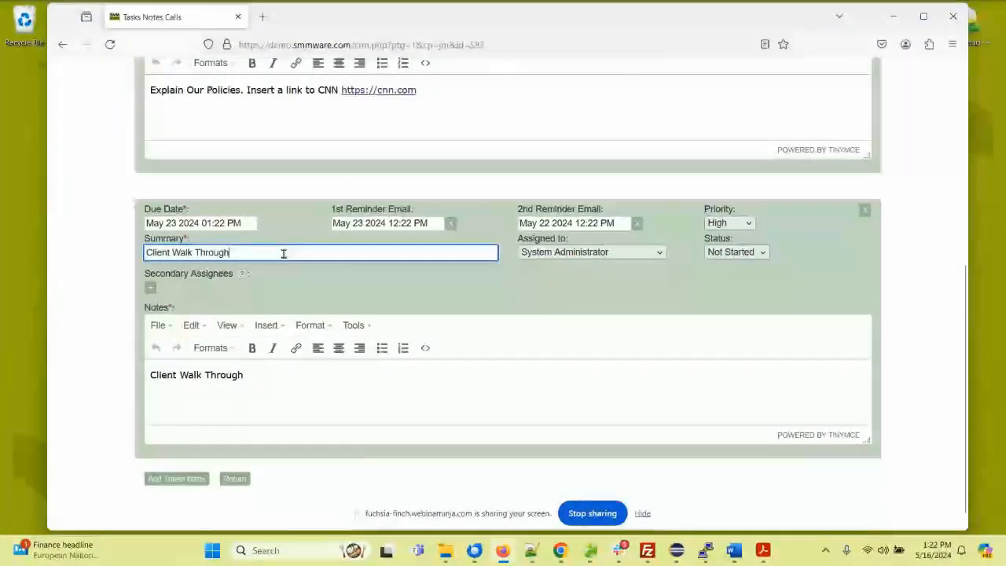
pyautogui.click(273, 379)
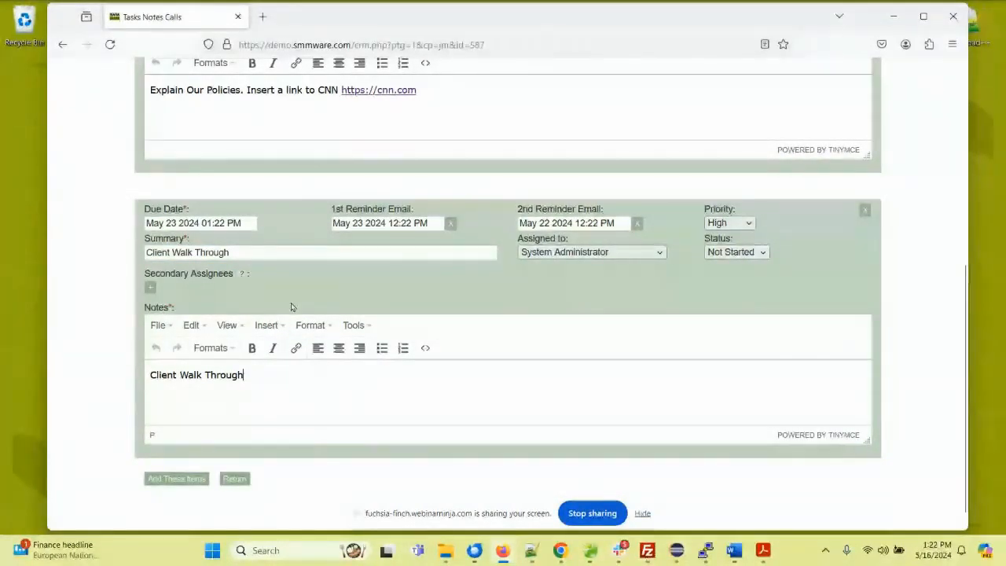
pyautogui.scroll(3, 321, 275)
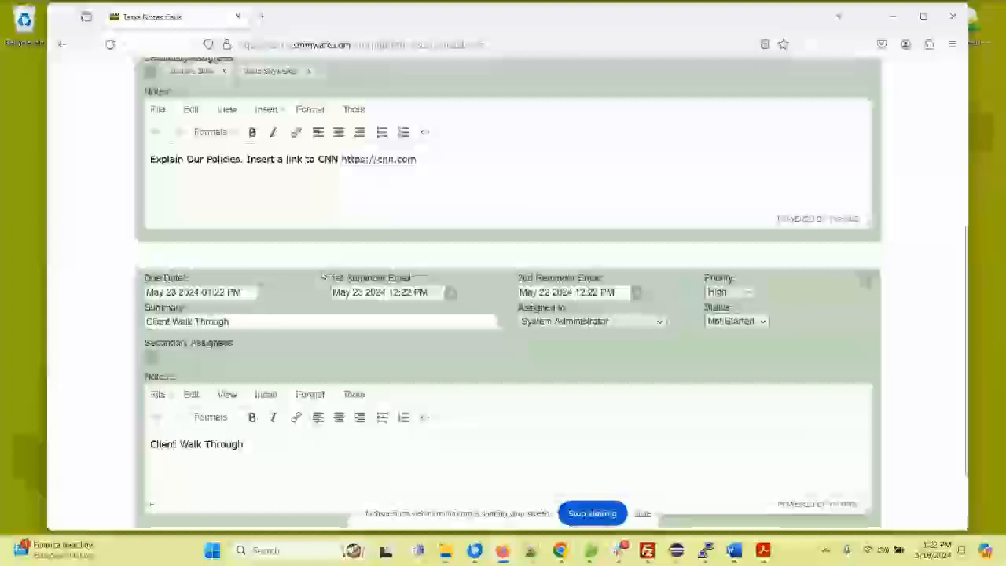
pyautogui.scroll(3, 321, 274)
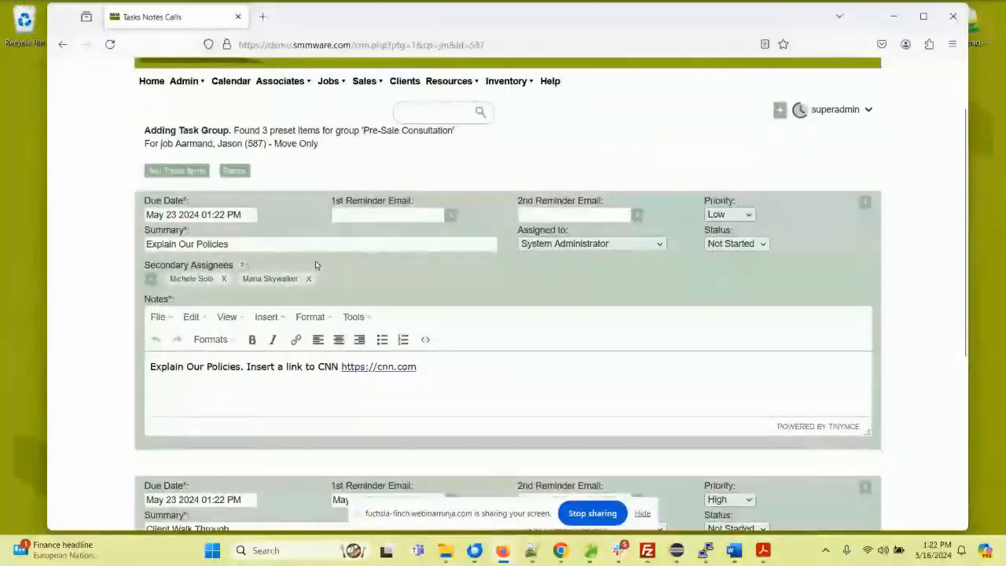
pyautogui.click(235, 171)
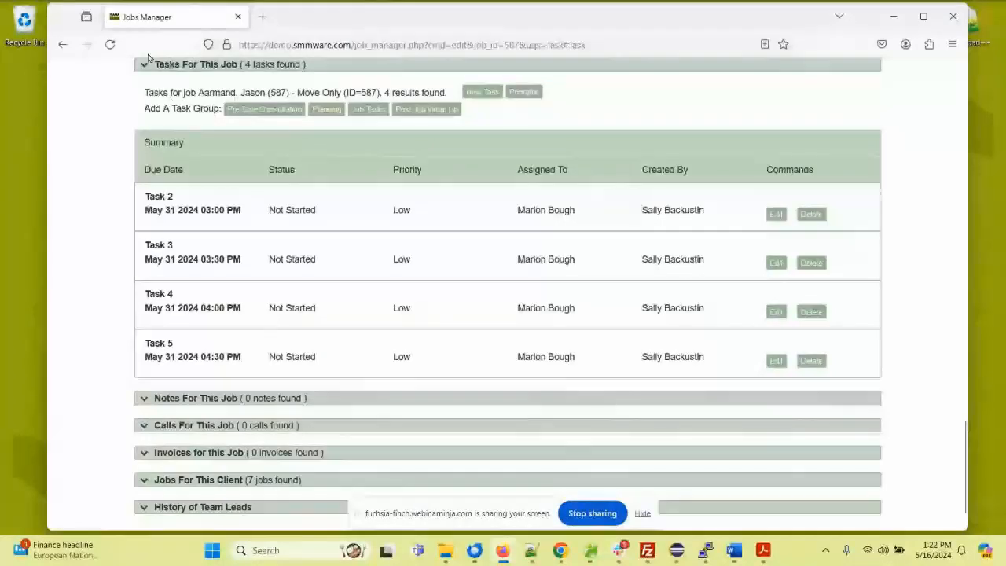
# Step: Start a new note for this job and enter Daily Report as its summary
pyautogui.click(164, 68)
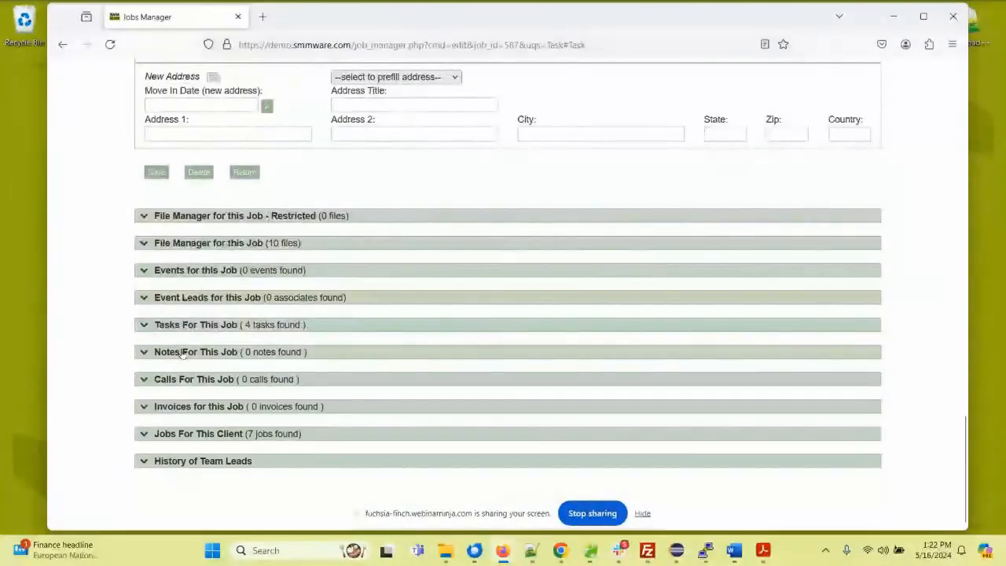
pyautogui.click(181, 352)
pyautogui.click(482, 379)
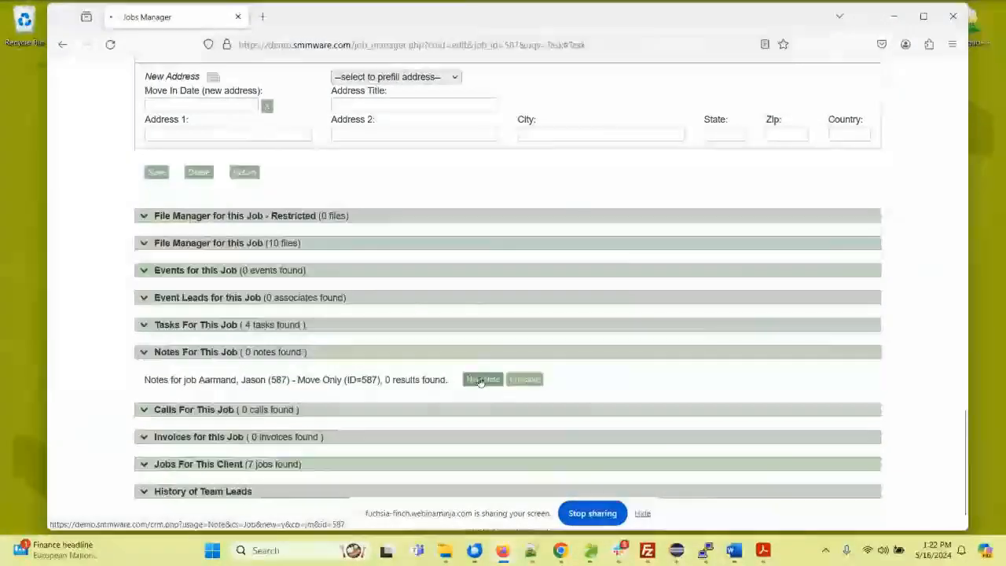
pyautogui.click(248, 318)
pyautogui.scroll(-1, 268, 303)
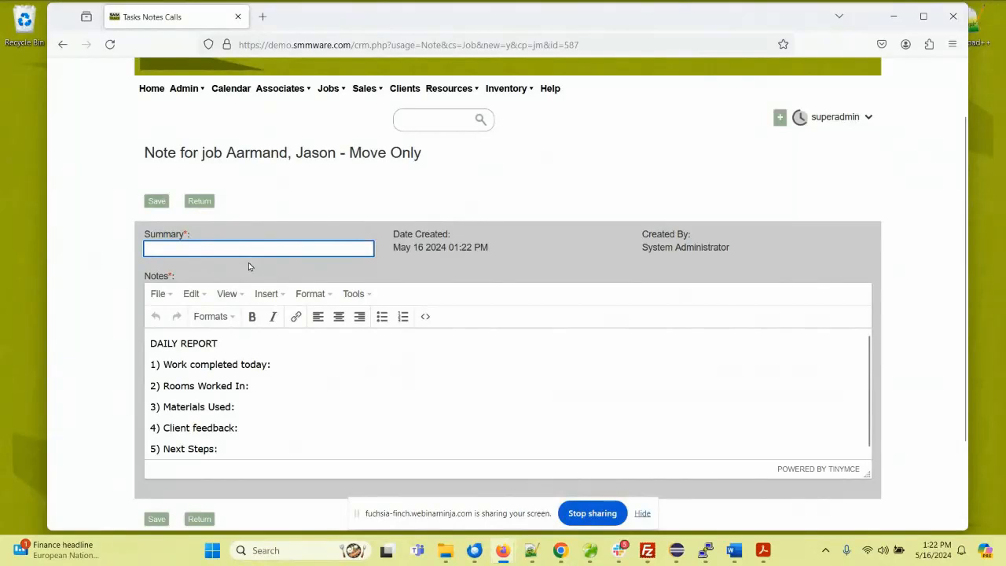
pyautogui.write('ly Report')
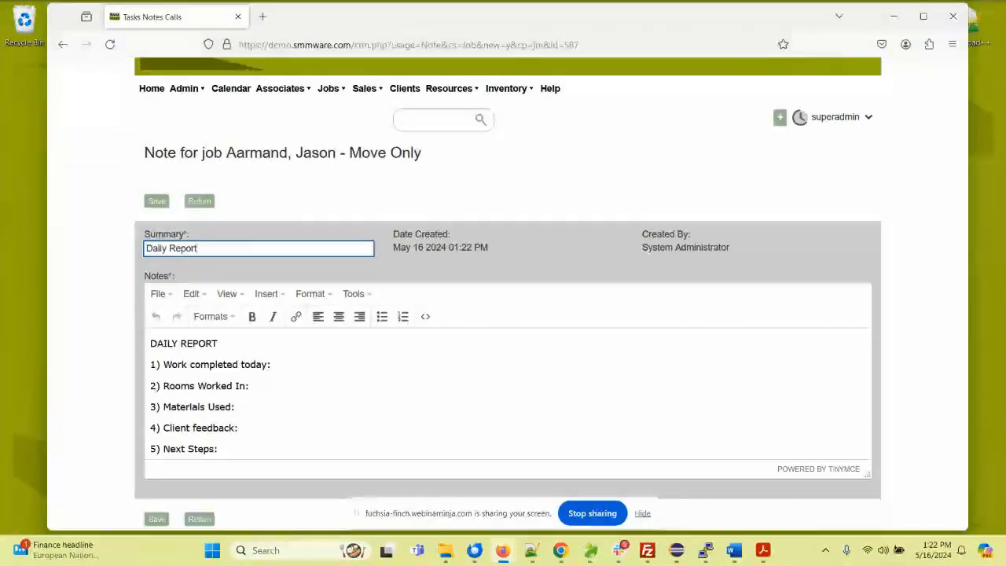
# Step: Replace the note's daily report template with "This is the alternate note", then save it and return to the job
pyautogui.moveTo(239, 450); pyautogui.dragTo(119, 331)
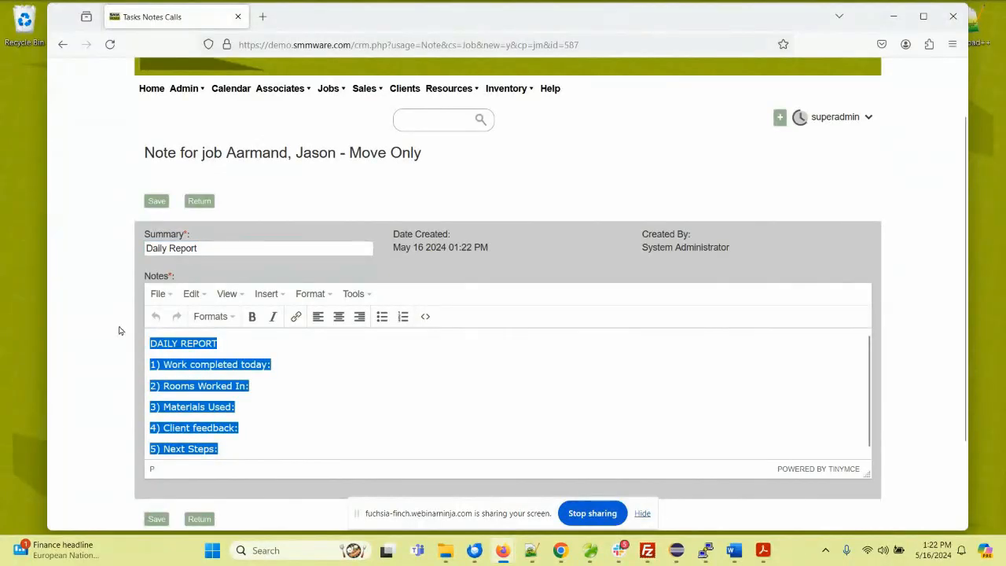
pyautogui.click(300, 366)
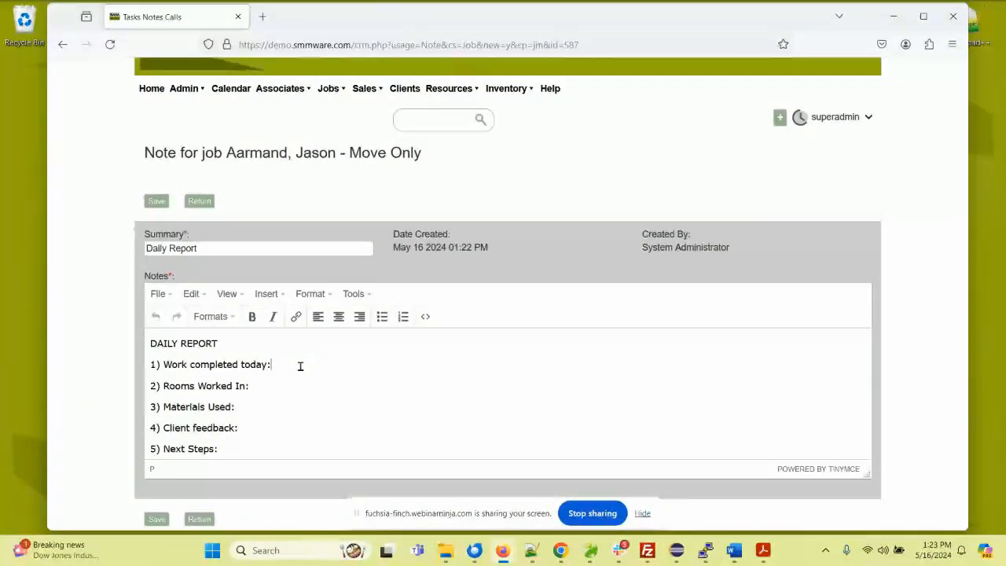
pyautogui.moveTo(236, 450); pyautogui.dragTo(132, 339)
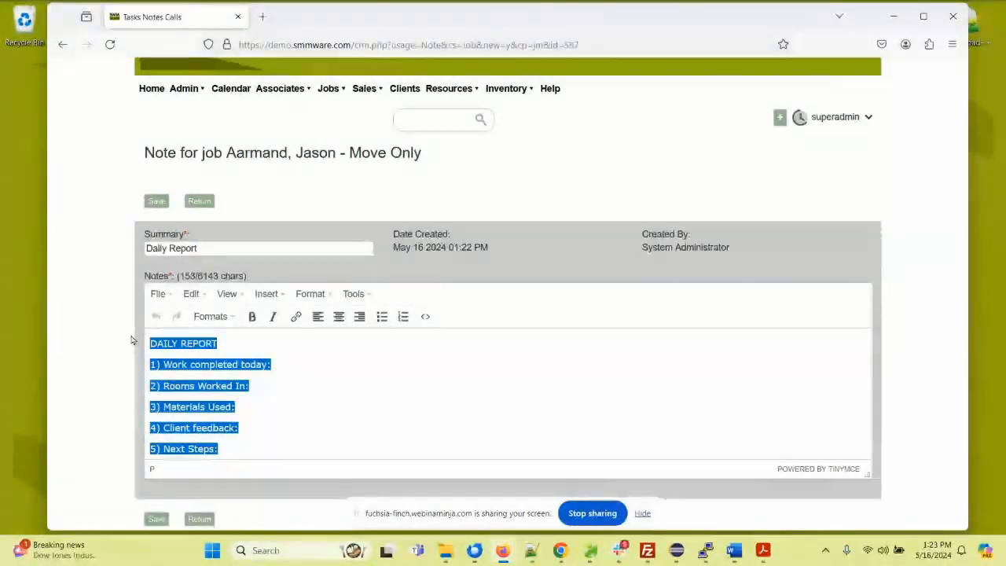
pyautogui.press('Delete')
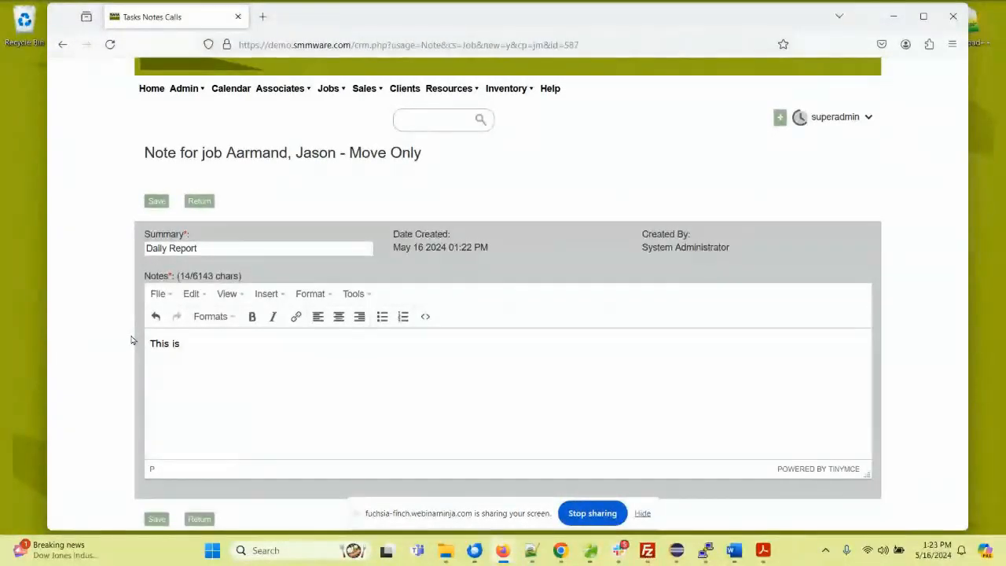
pyautogui.write('This is the alternate note')
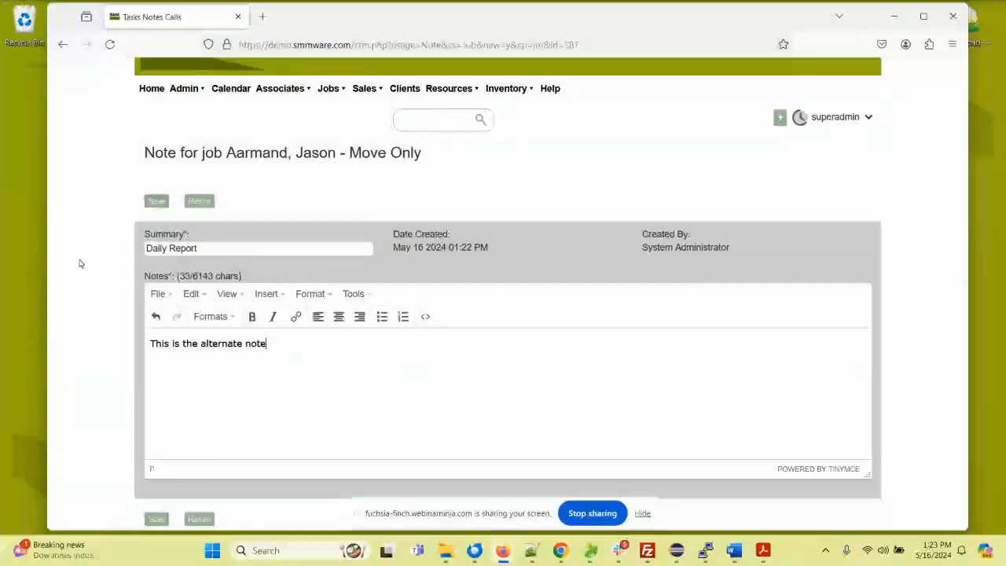
pyautogui.click(150, 203)
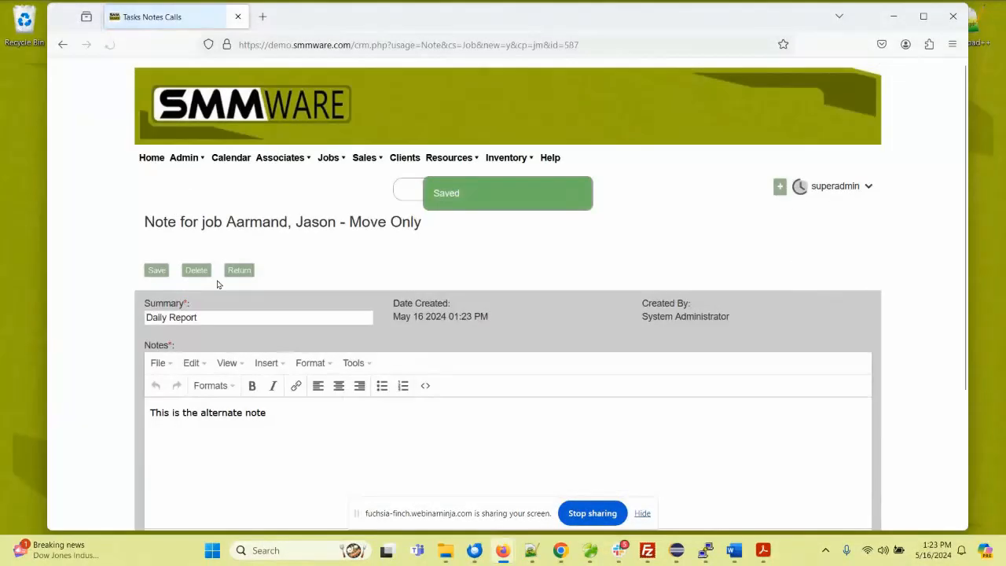
pyautogui.click(228, 271)
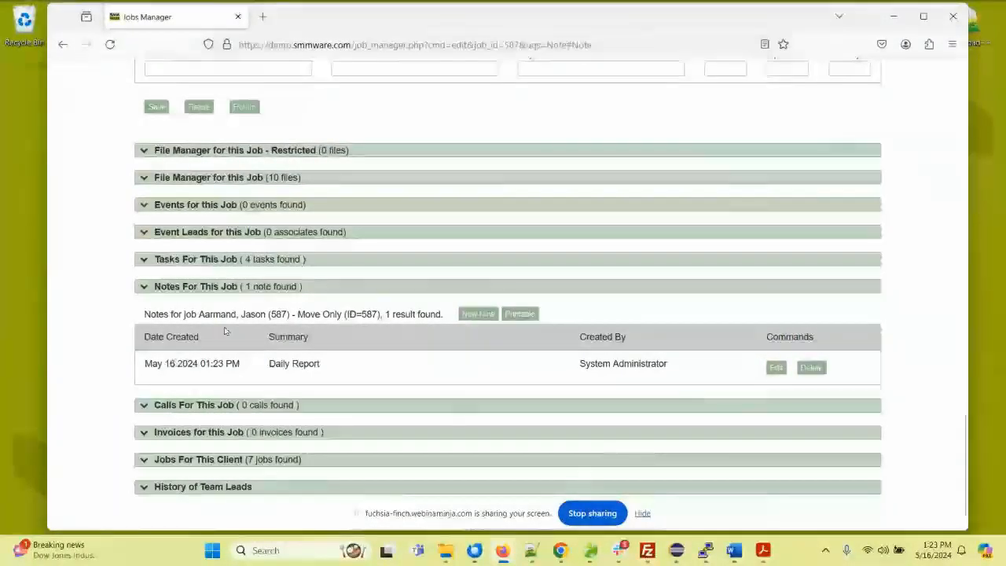
# Step: Start a new call for this job and set its call date to May 16 2024 01:30 PM
pyautogui.click(166, 287)
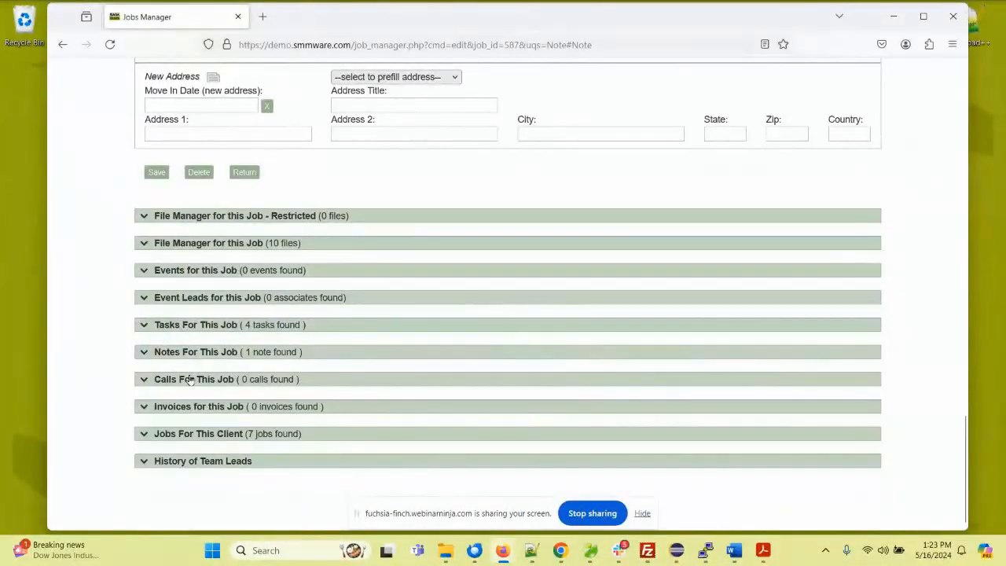
pyautogui.click(190, 381)
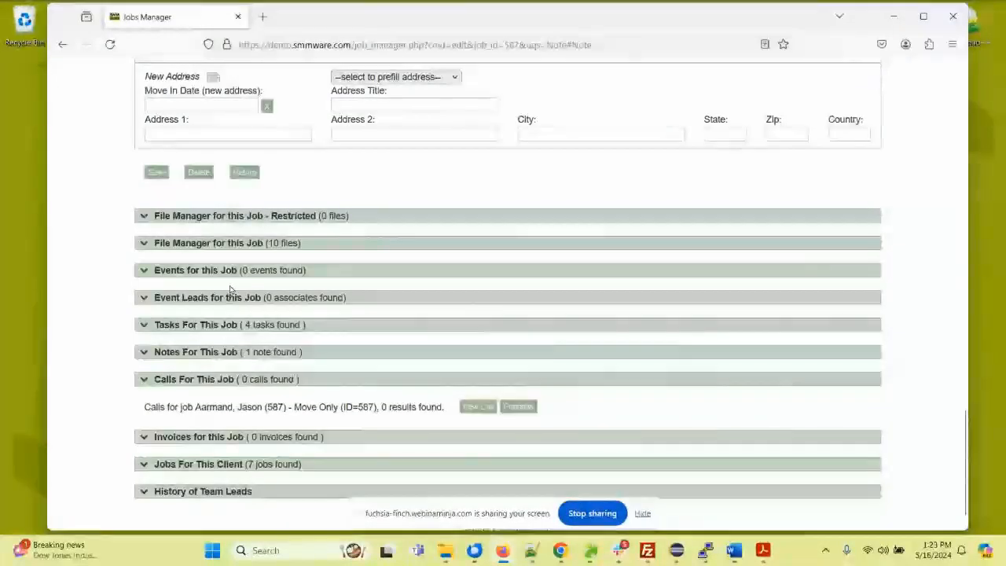
pyautogui.scroll(-1, 283, 295)
pyautogui.click(476, 376)
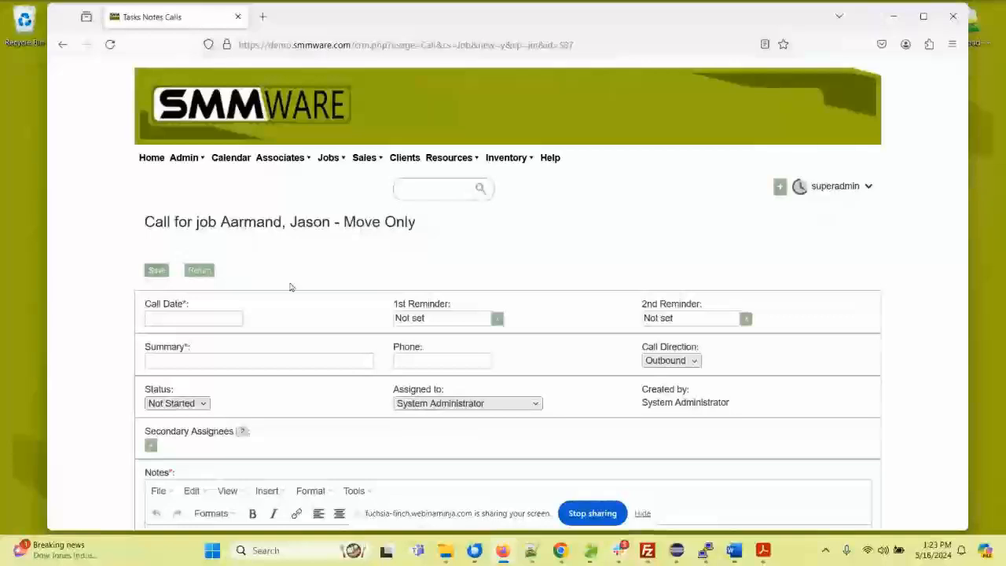
pyautogui.click(232, 319)
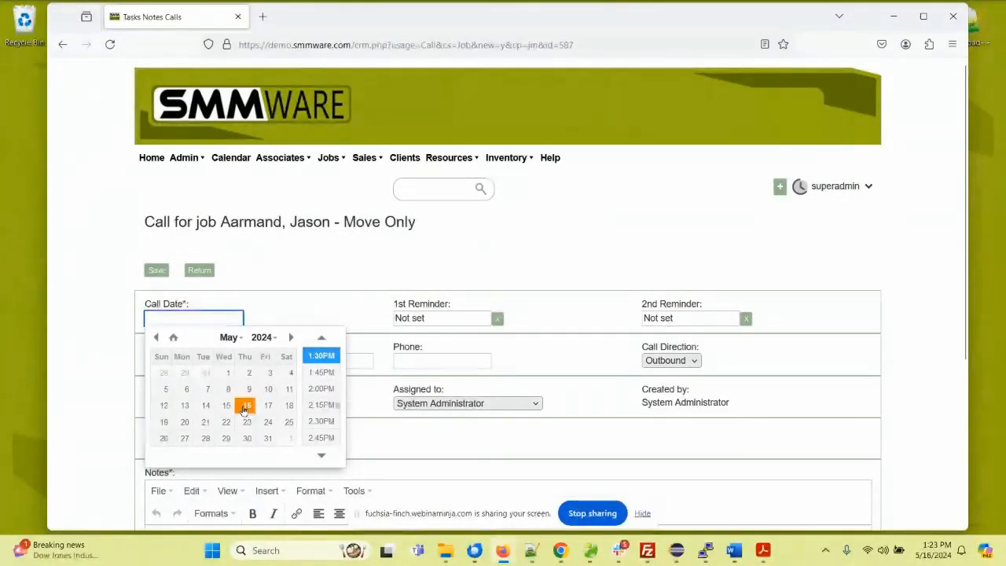
pyautogui.click(246, 407)
pyautogui.click(318, 355)
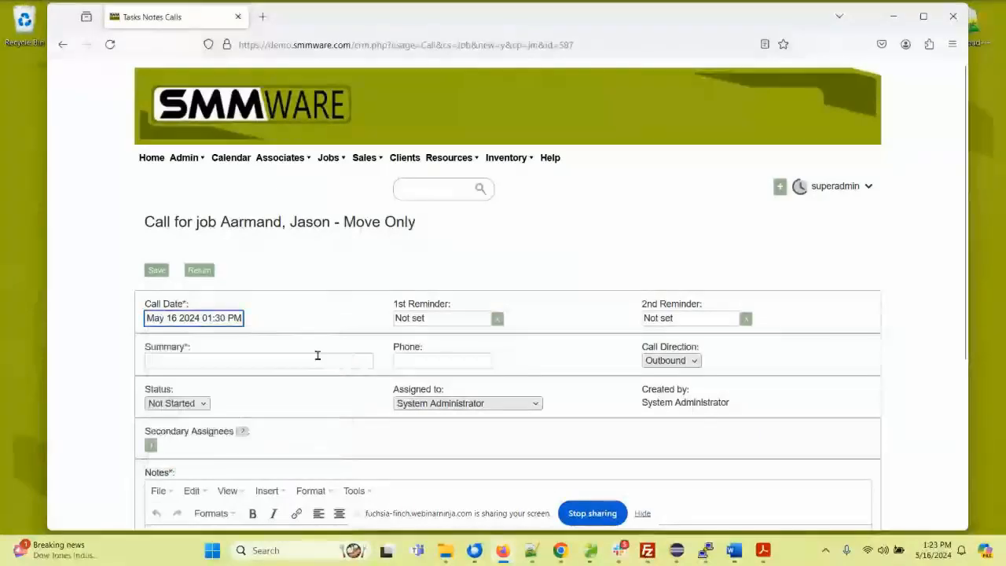
# Step: Go through the call's summary, phone and notes fields without filling them in
pyautogui.click(161, 362)
pyautogui.scroll(-2, 225, 353)
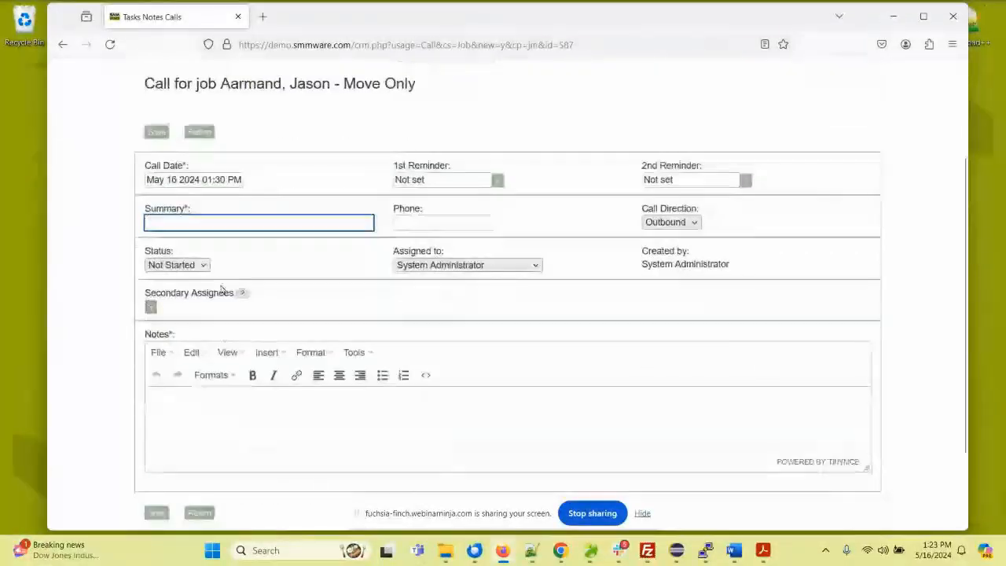
pyautogui.click(427, 228)
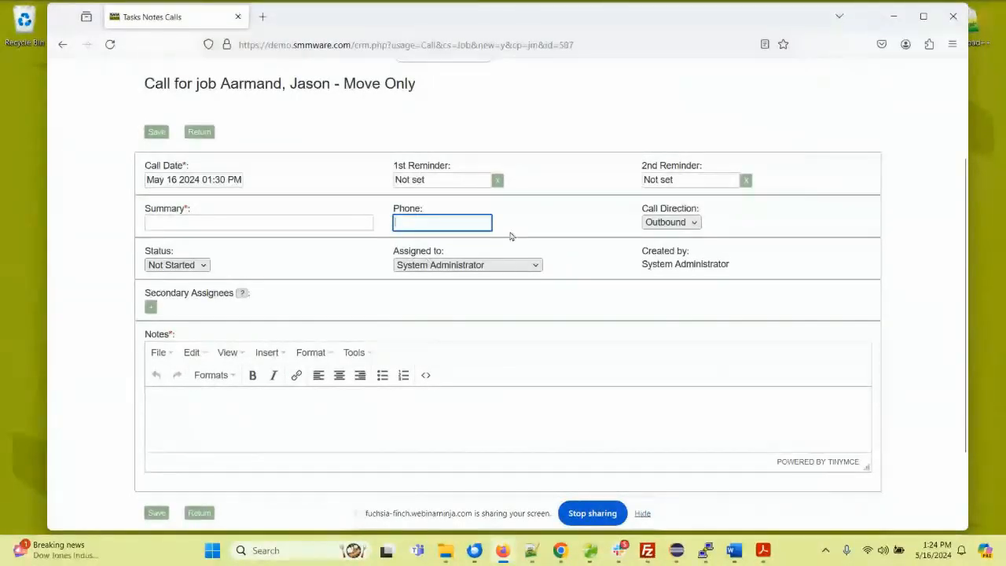
pyautogui.click(189, 400)
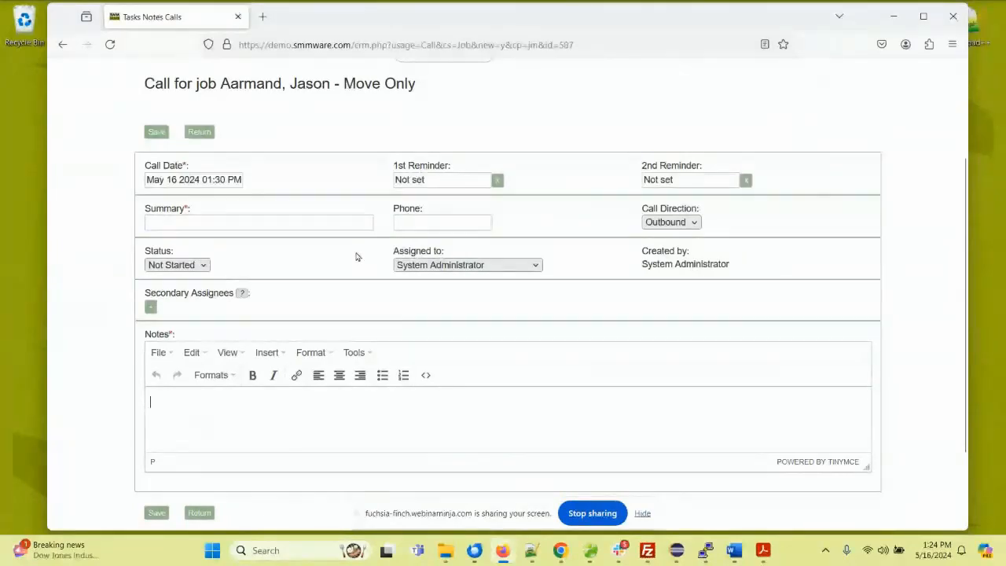
# Step: Set the new call's date to May 29 2024 02:00 PM and keep its call direction as Outbound
pyautogui.click(233, 181)
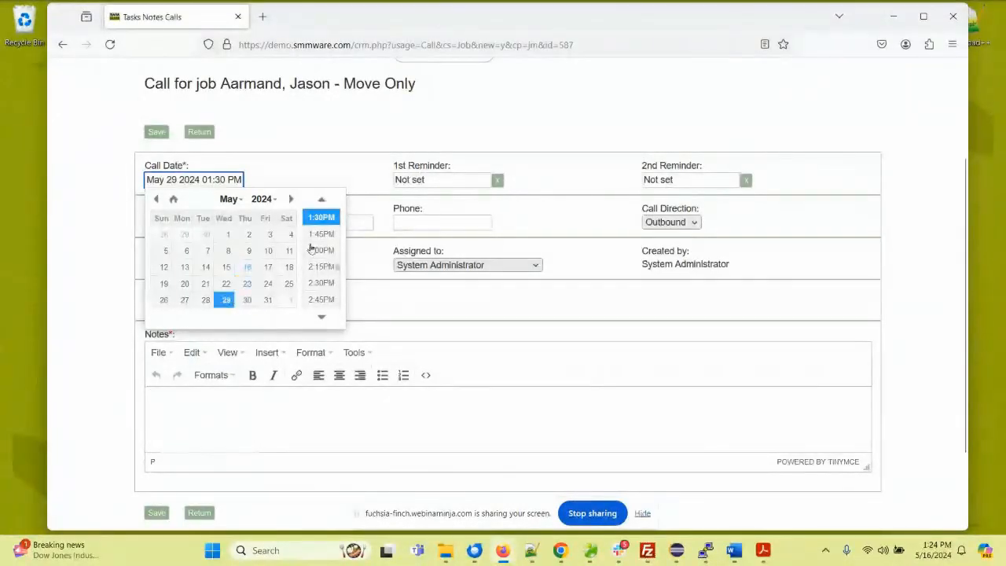
pyautogui.click(337, 250)
pyautogui.click(442, 222)
pyautogui.click(669, 222)
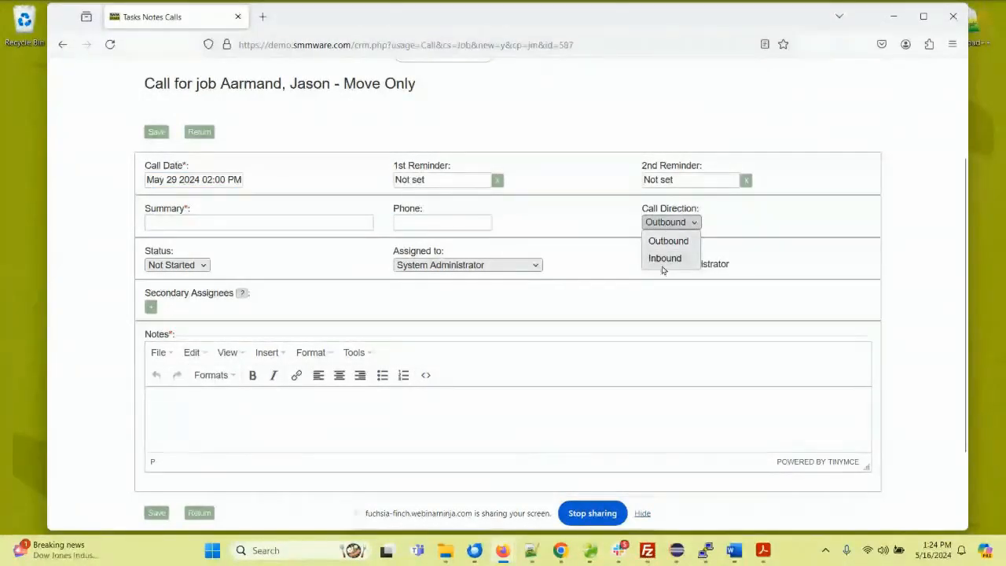
pyautogui.click(665, 243)
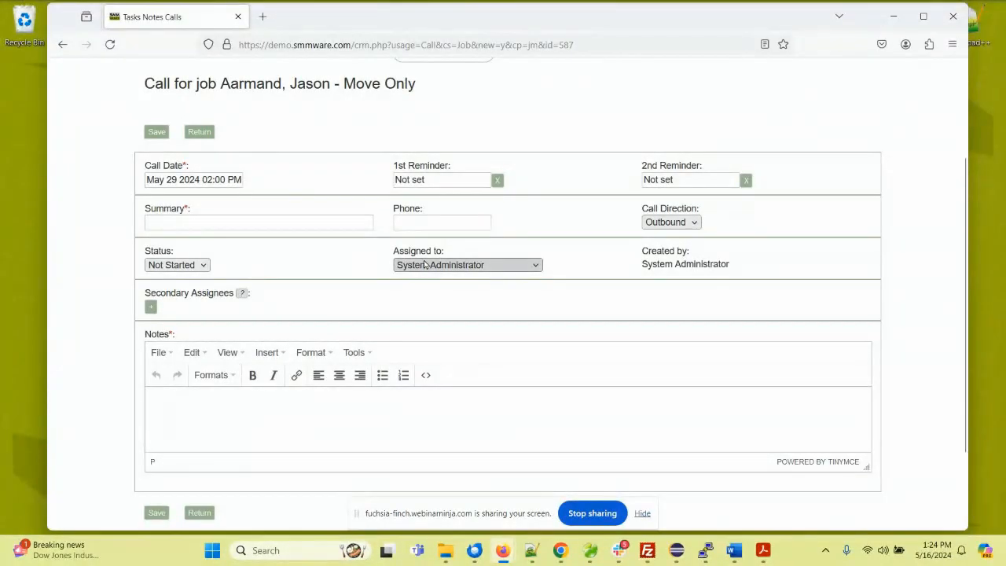
pyautogui.moveTo(214, 292); pyautogui.dragTo(160, 293)
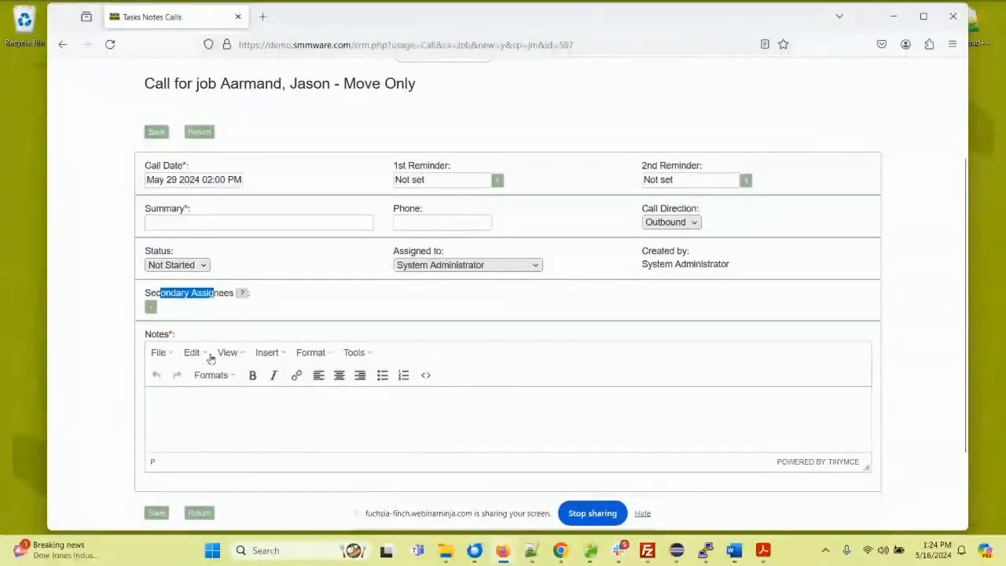
# Step: Leave the call without saving it, collapse the job's calls section, and go to the Daily Snapshot home page
pyautogui.click(198, 131)
pyautogui.click(531, 323)
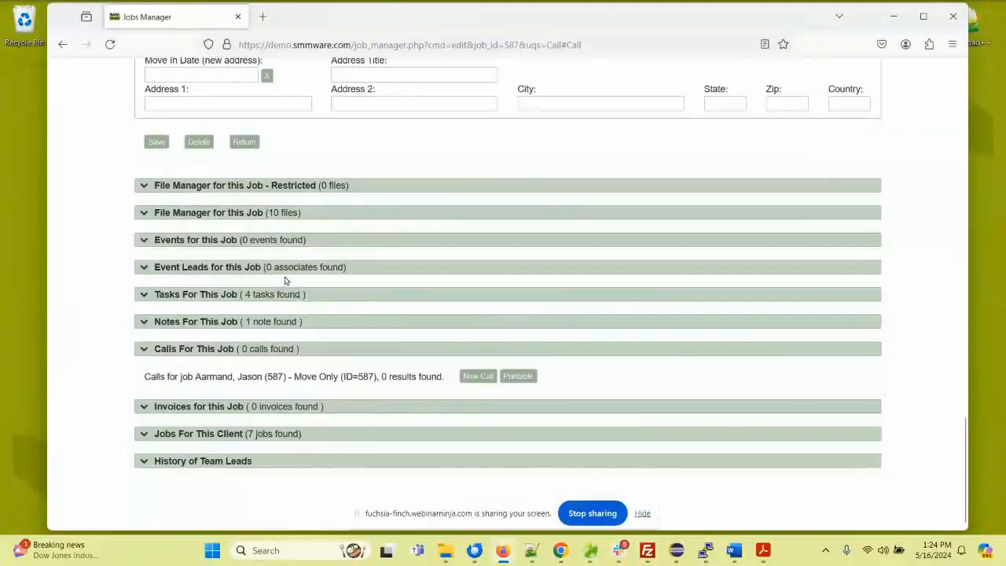
pyautogui.click(162, 349)
pyautogui.scroll(20, 151, 285)
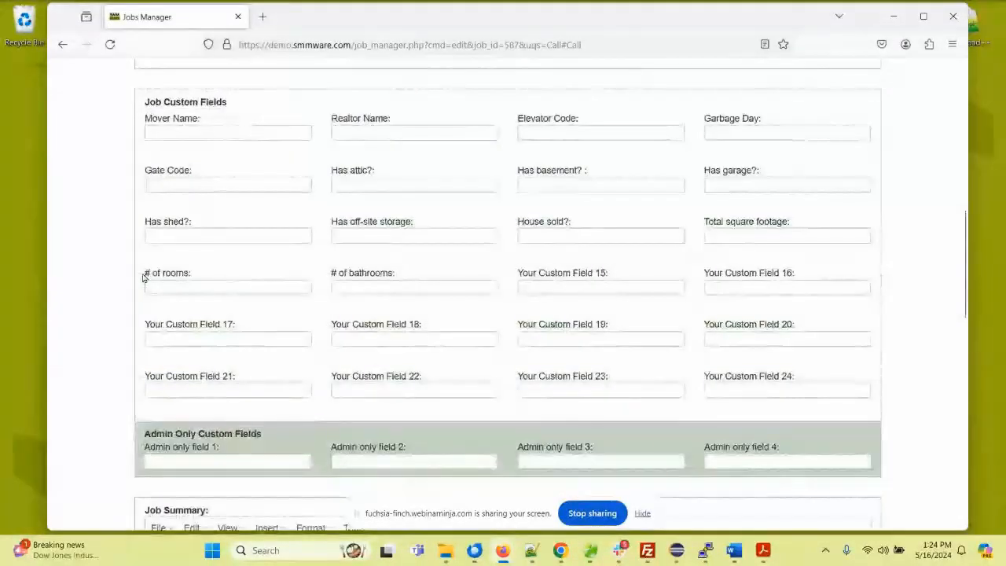
pyautogui.click(153, 158)
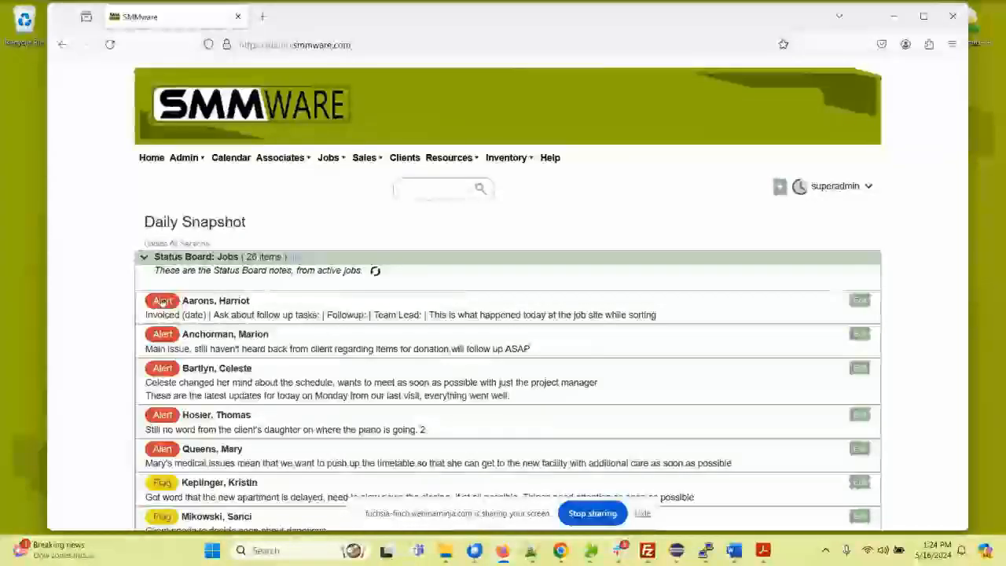
# Step: Append "the clothing" to the end of the first Alert note on the Jobs status board
pyautogui.scroll(-3, 130, 291)
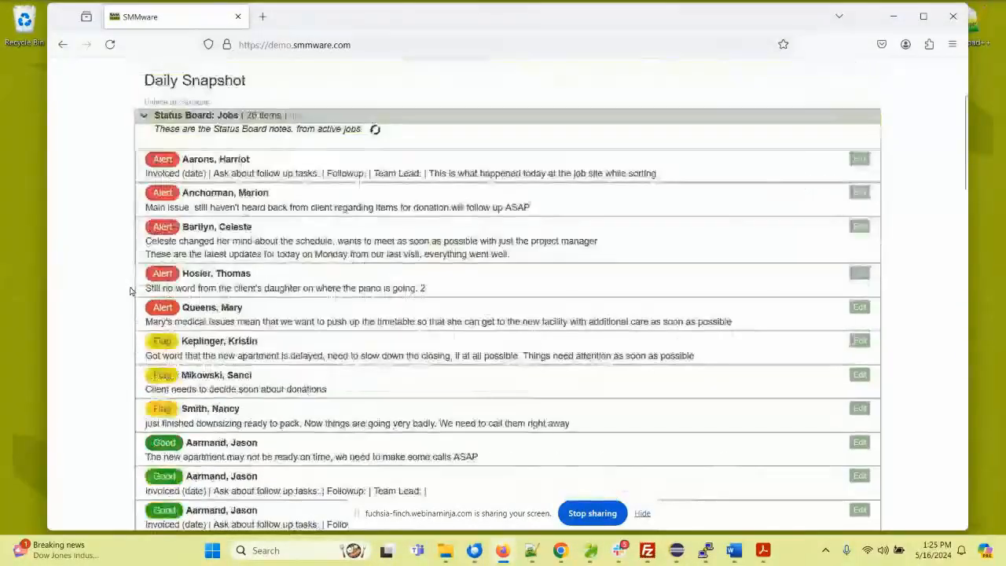
pyautogui.scroll(-3, 133, 298)
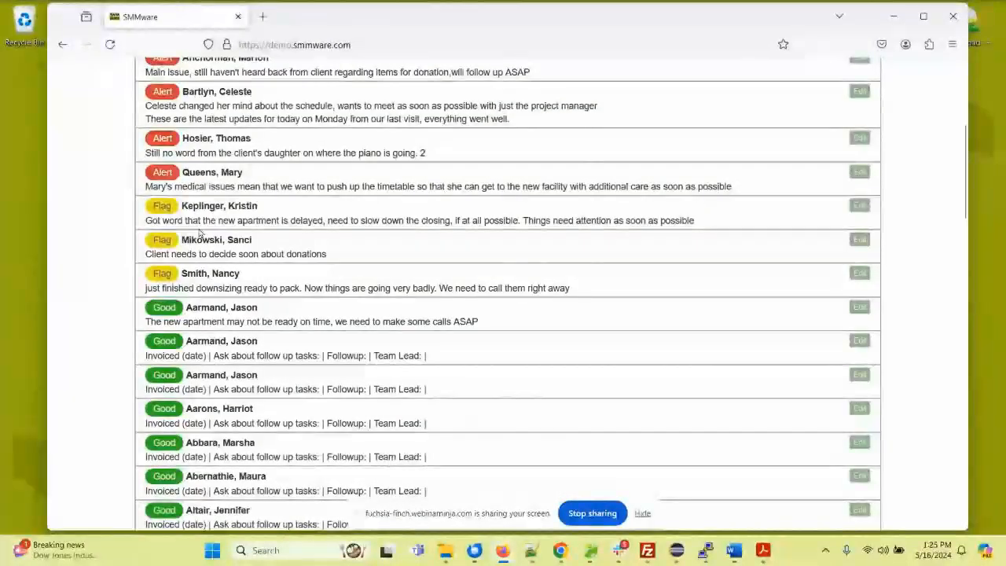
pyautogui.scroll(1, 197, 228)
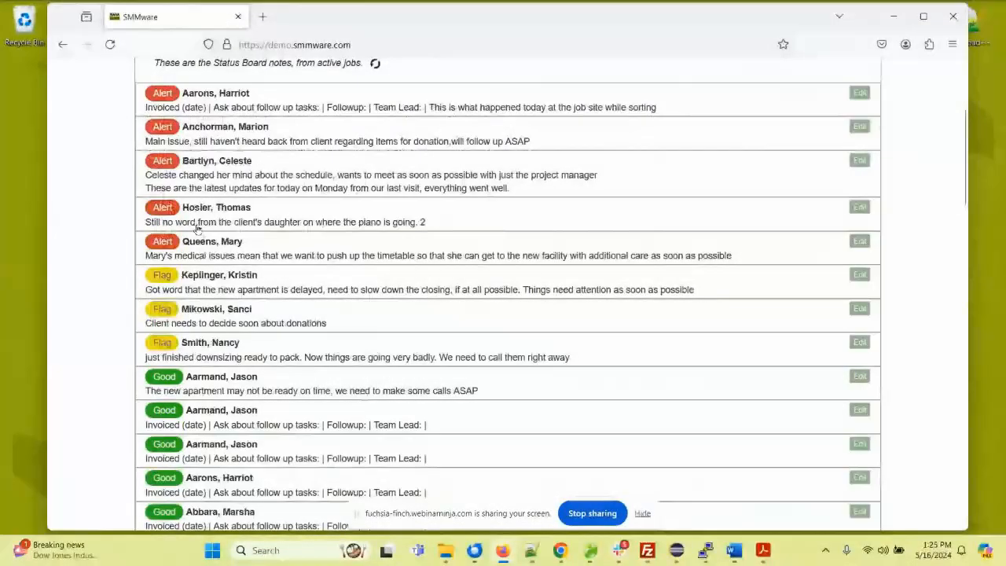
pyautogui.scroll(1, 196, 228)
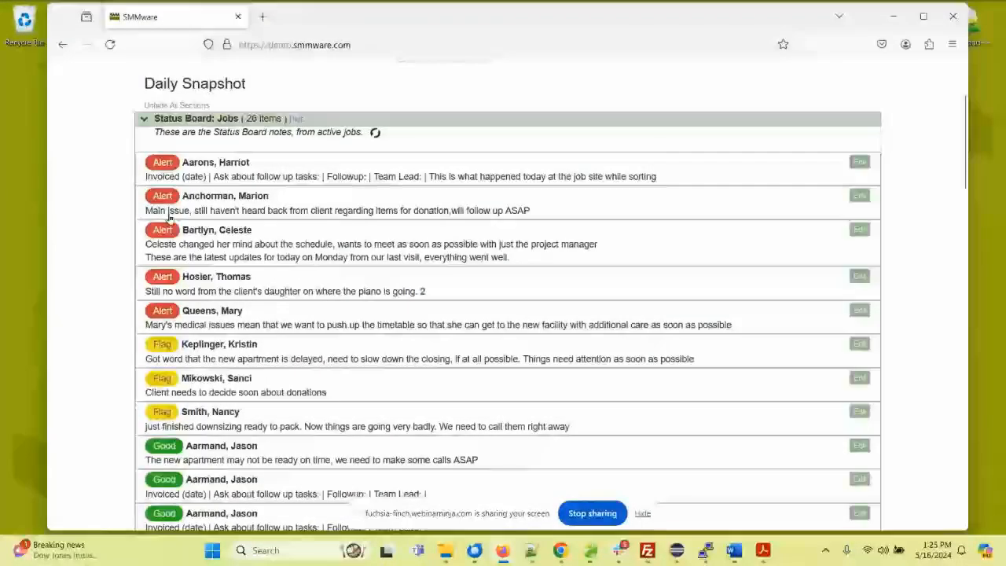
pyautogui.click(667, 177)
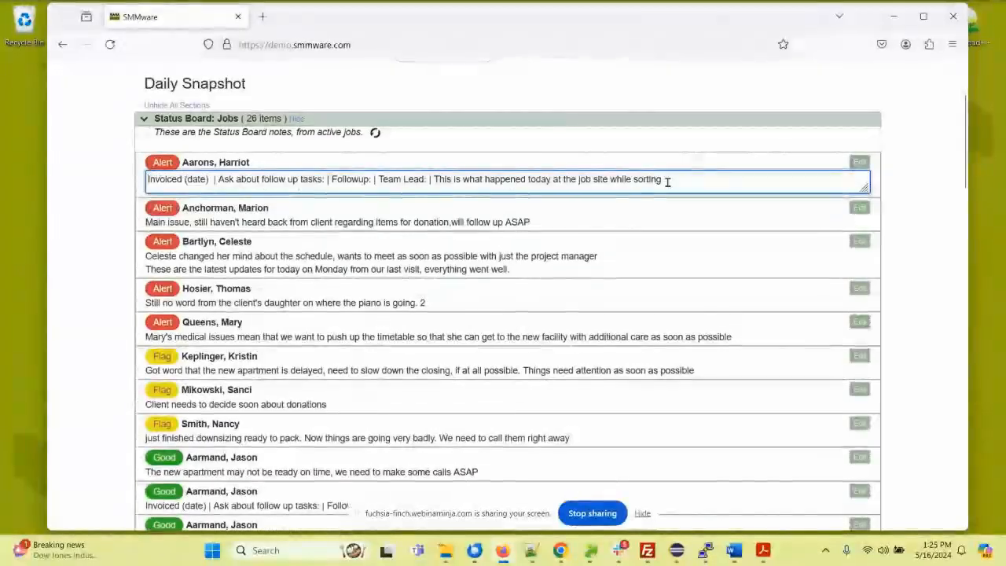
pyautogui.write('the clothing')
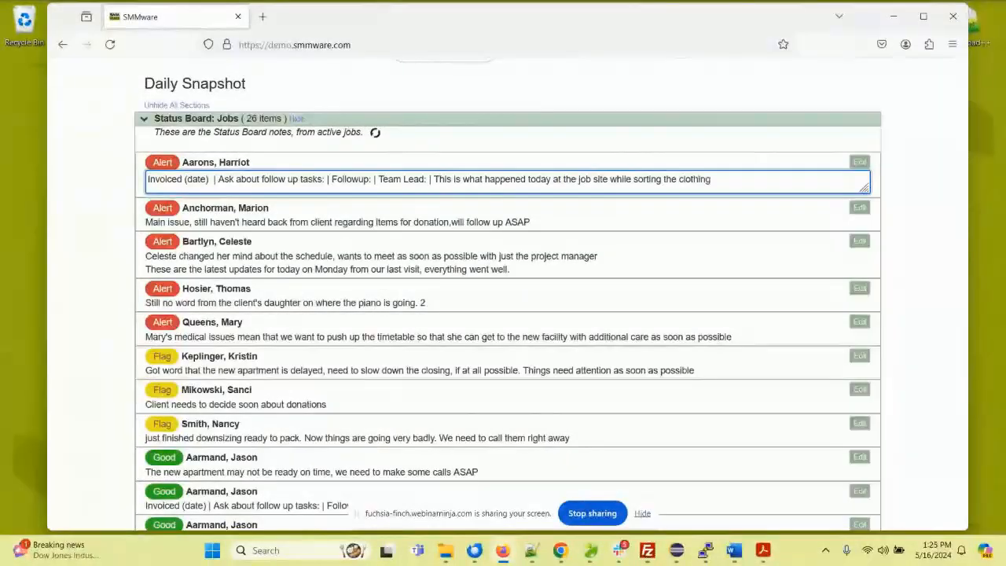
pyautogui.click(96, 165)
pyautogui.click(167, 164)
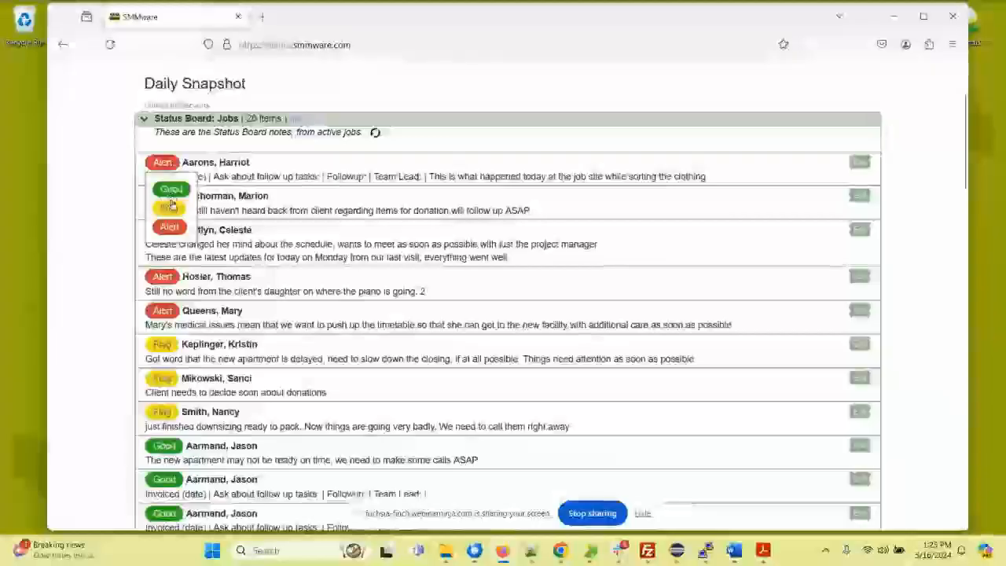
# Step: Switch from the Jobs to the Sales status board and clear the Region text in the first Hot Lead note
pyautogui.click(181, 118)
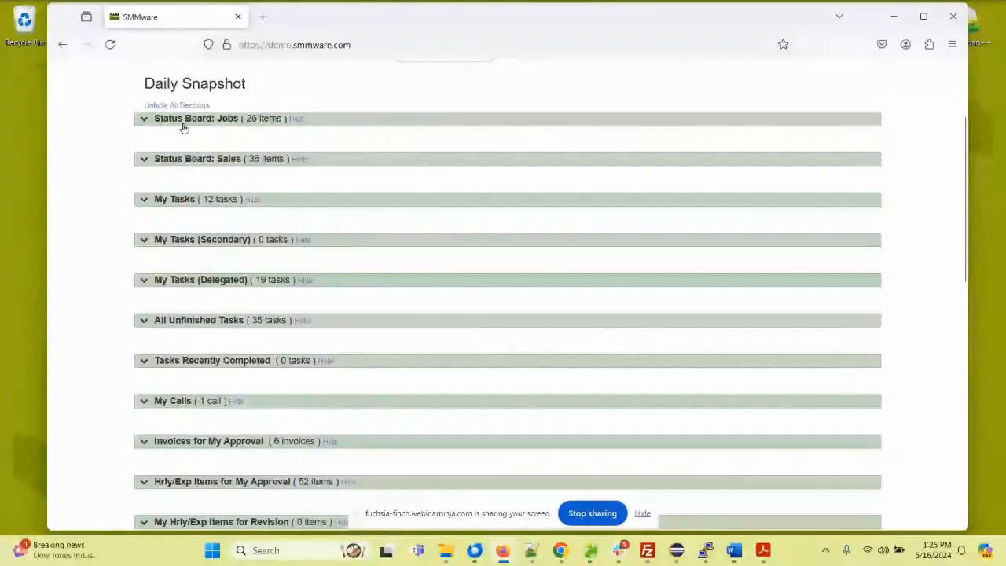
pyautogui.click(194, 160)
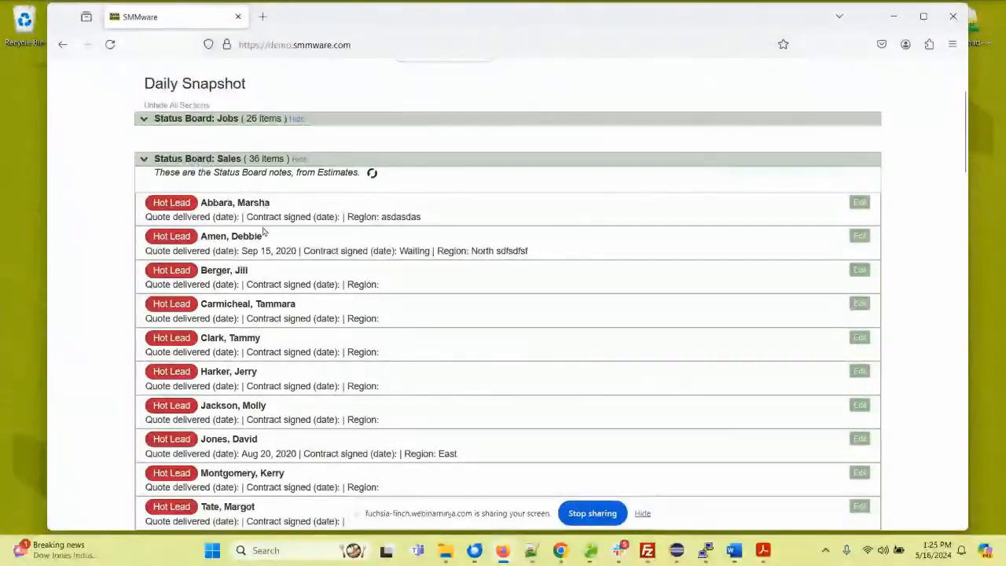
pyautogui.scroll(-4, 242, 236)
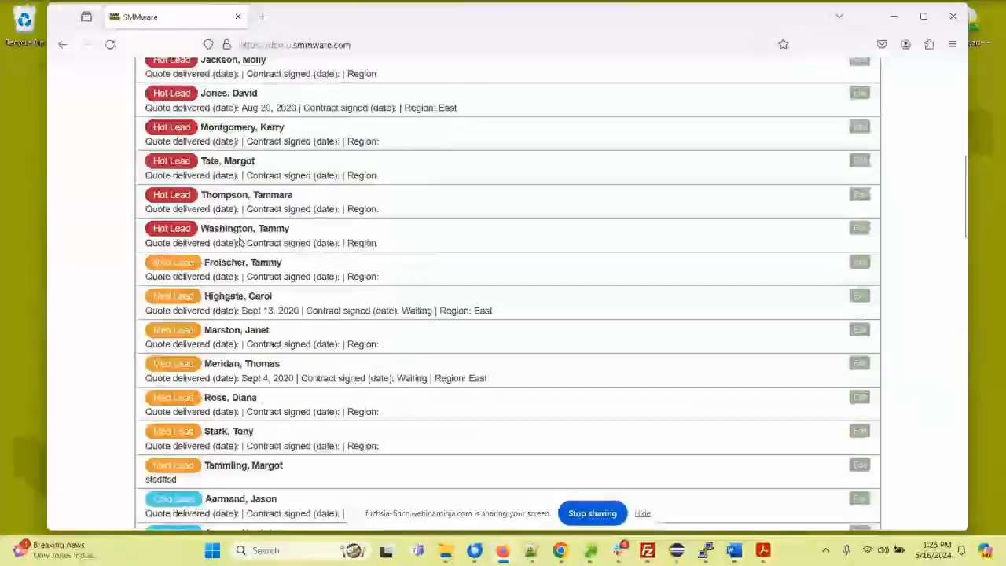
pyautogui.scroll(-2, 240, 242)
pyautogui.scroll(4, 240, 242)
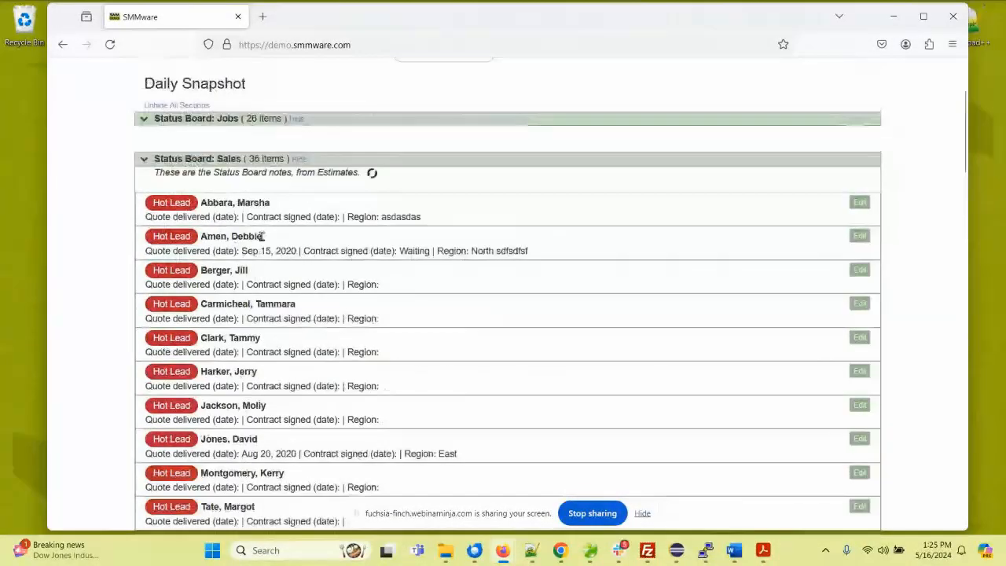
pyautogui.click(391, 217)
pyautogui.moveTo(391, 220); pyautogui.dragTo(474, 225)
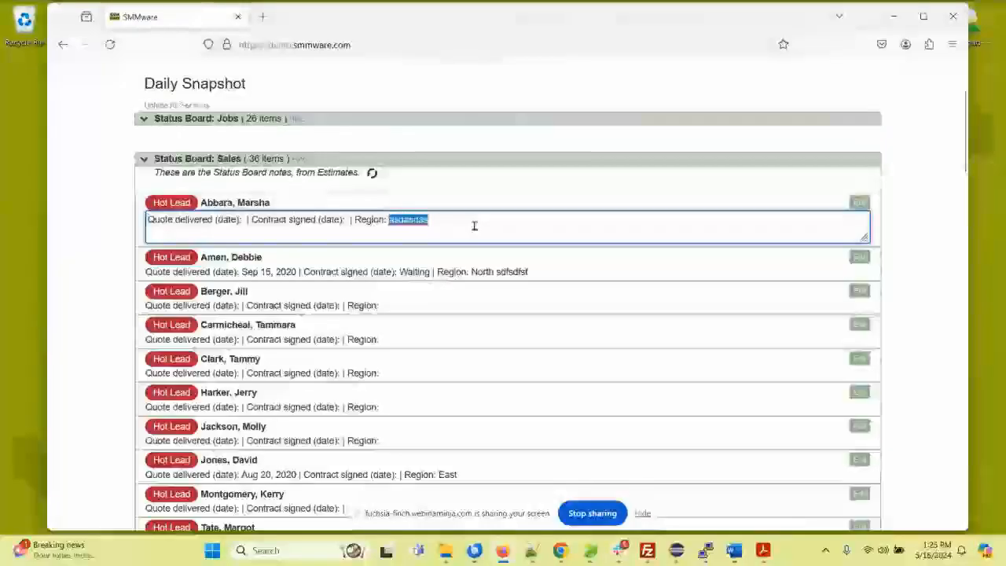
pyautogui.press('BackSpace')
pyautogui.click(105, 204)
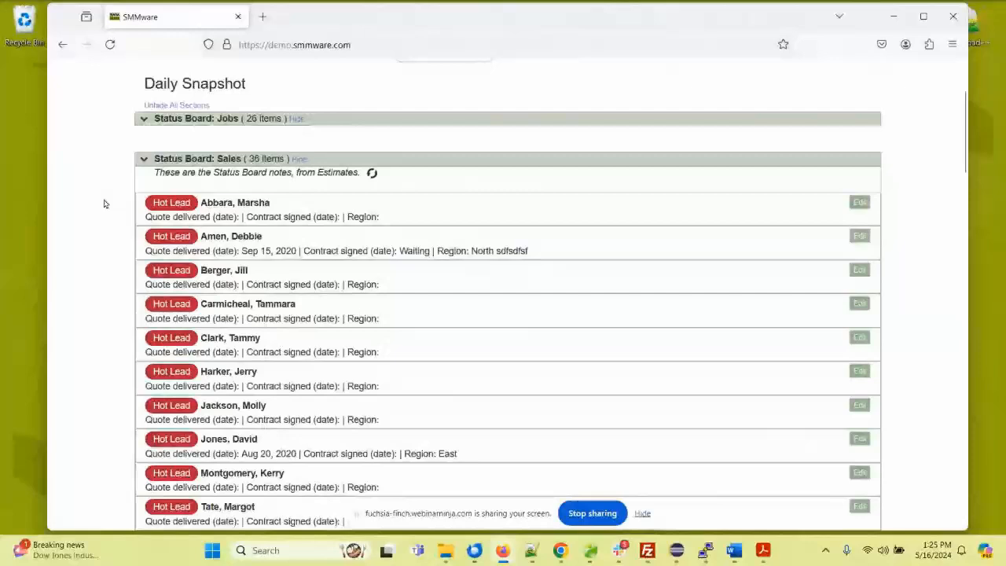
# Step: Collapse the Sales status board and check the due dates of the unfinished tasks under My Tasks
pyautogui.click(174, 160)
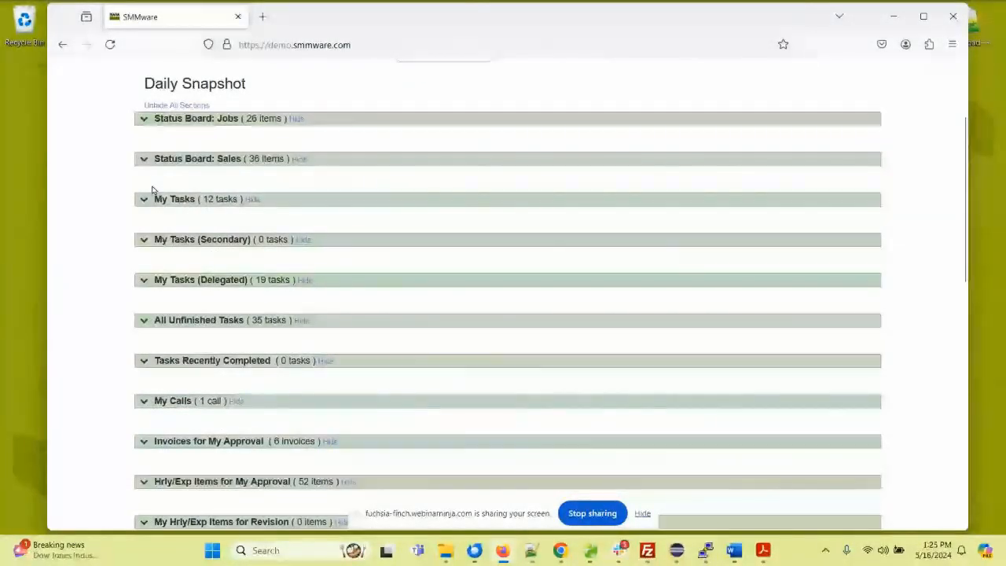
pyautogui.click(185, 201)
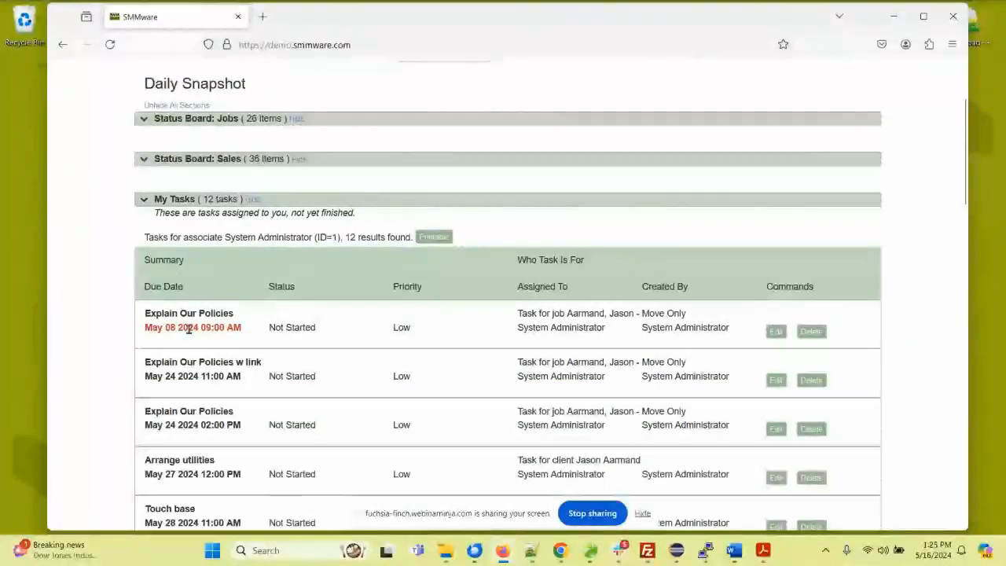
pyautogui.moveTo(241, 328); pyautogui.dragTo(188, 327)
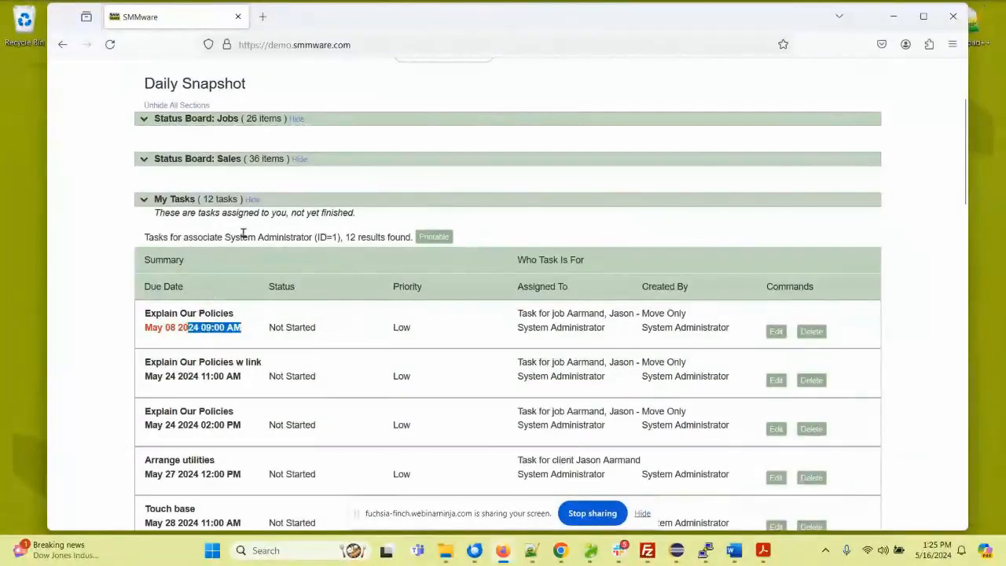
pyautogui.click(173, 201)
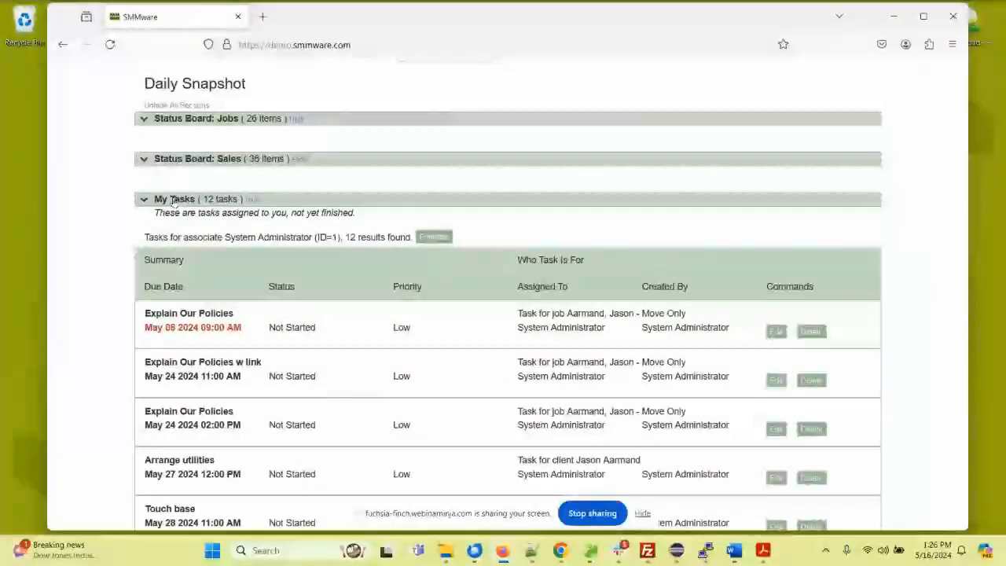
pyautogui.click(173, 201)
# Step: Review the secondary, delegated and company-wide unfinished task sections one at a time, collapsing each again
pyautogui.click(182, 241)
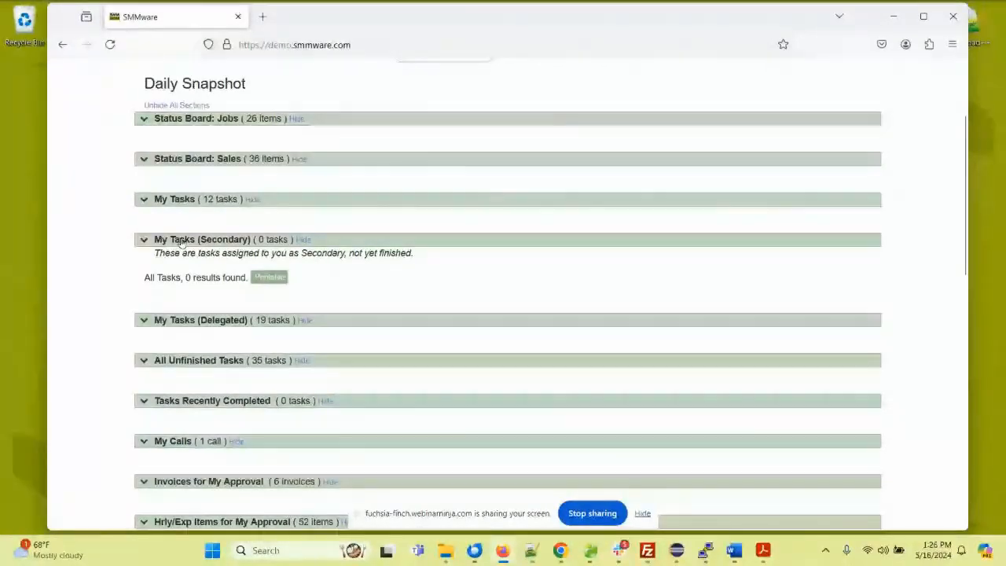
pyautogui.click(182, 242)
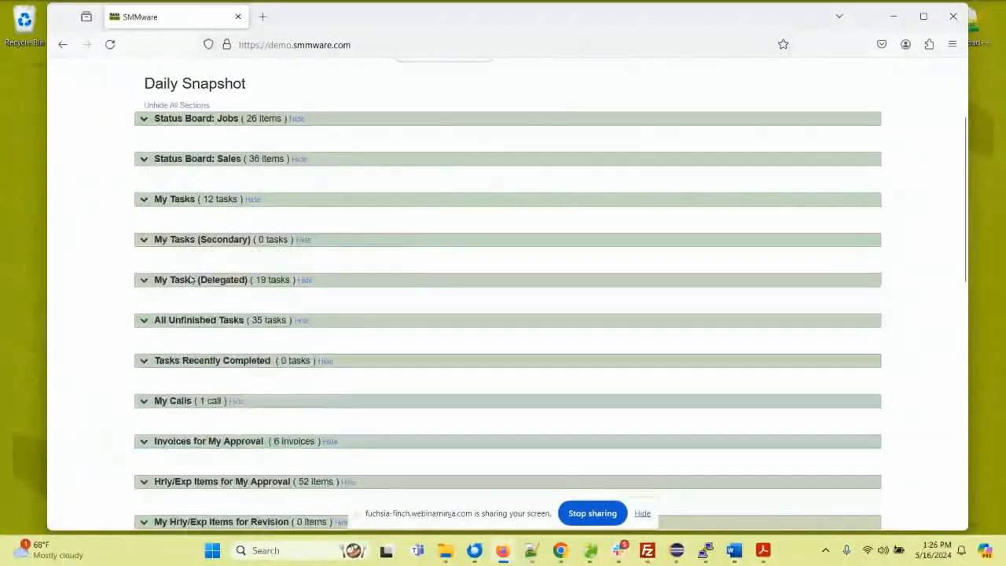
pyautogui.click(189, 280)
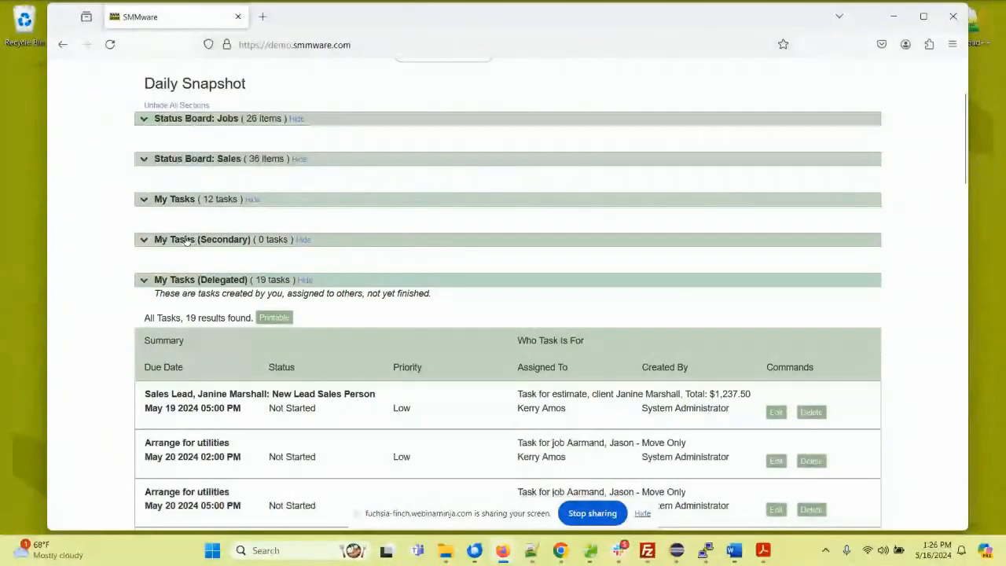
pyautogui.click(184, 283)
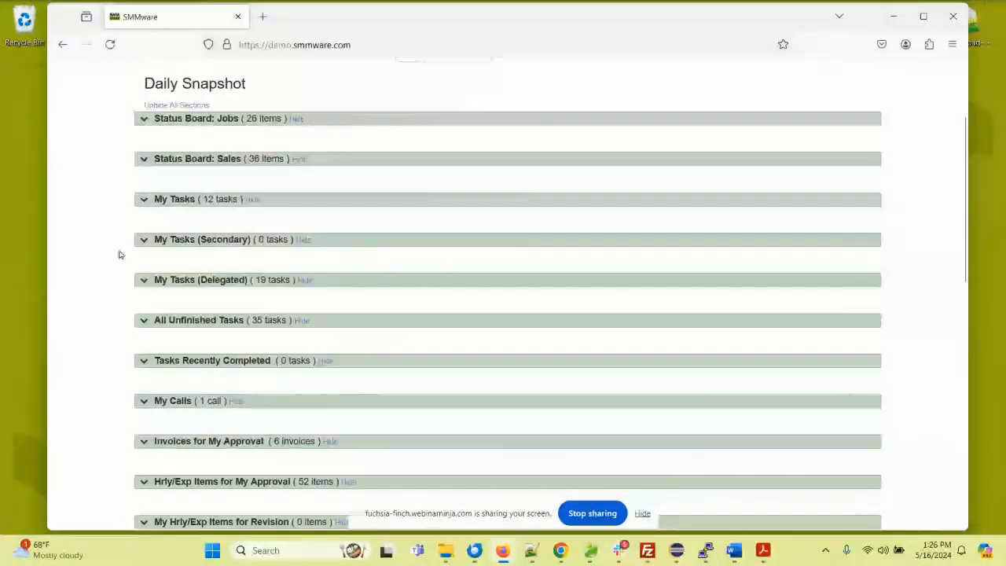
pyautogui.click(185, 322)
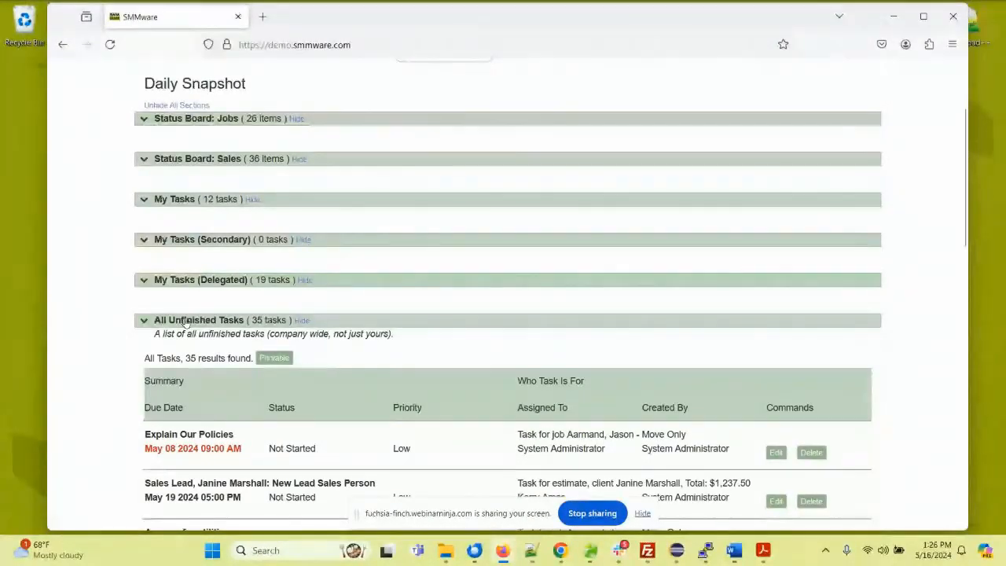
pyautogui.click(186, 322)
# Step: Review the upcoming calls under My Calls and the list of Invoices for My Approval, collapsing each again
pyautogui.scroll(-3, 181, 231)
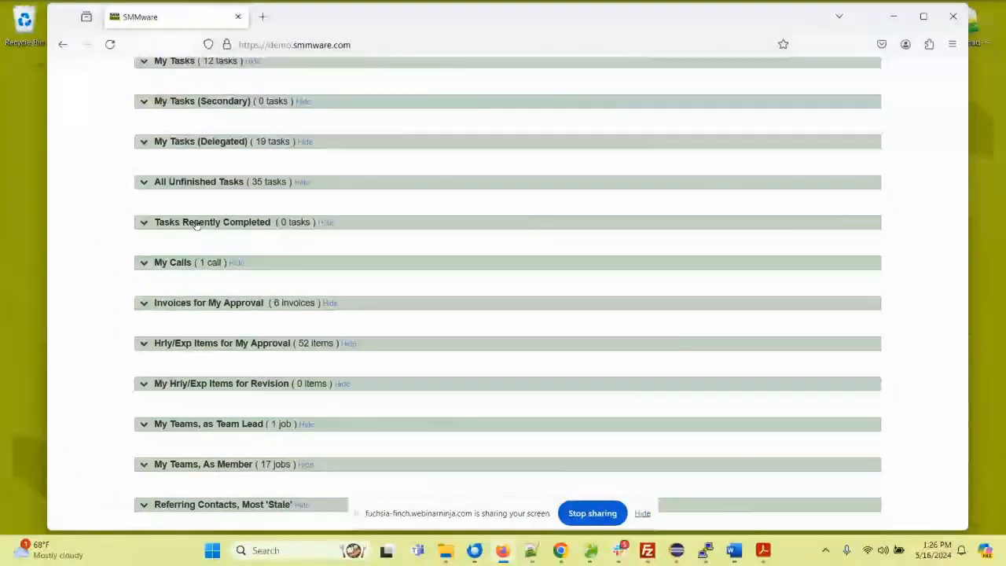
pyautogui.click(176, 265)
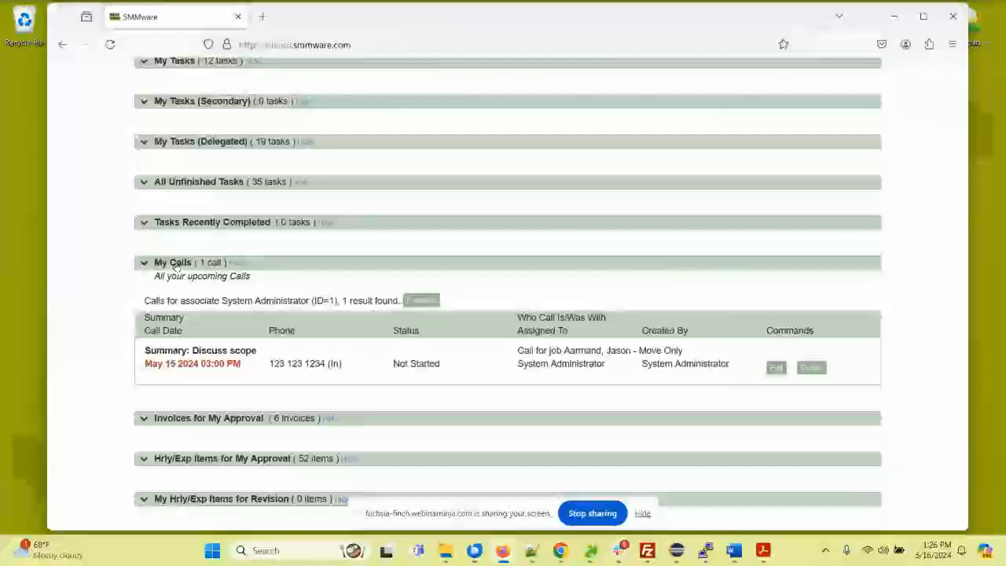
pyautogui.click(176, 266)
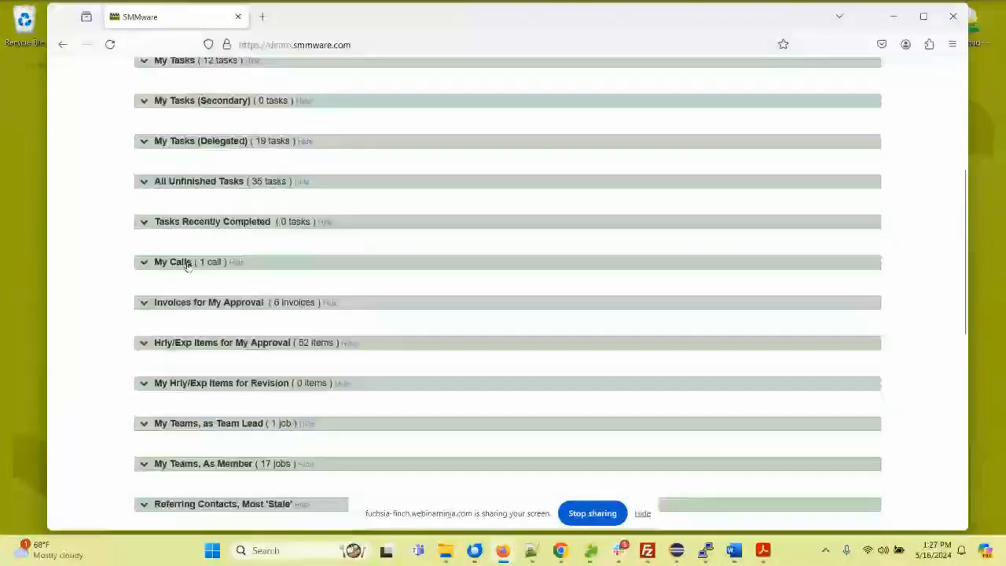
pyautogui.scroll(-3, 181, 264)
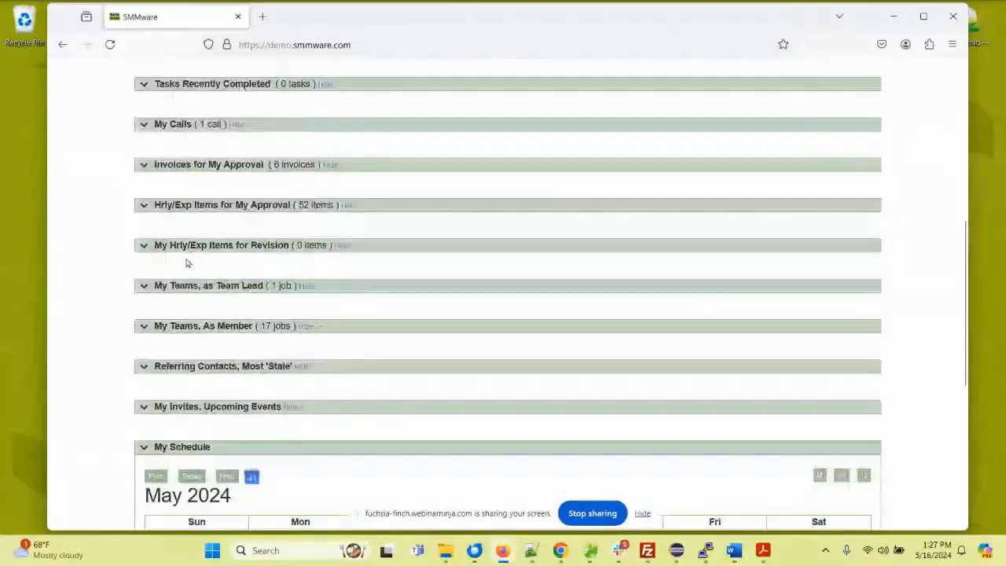
pyautogui.click(182, 166)
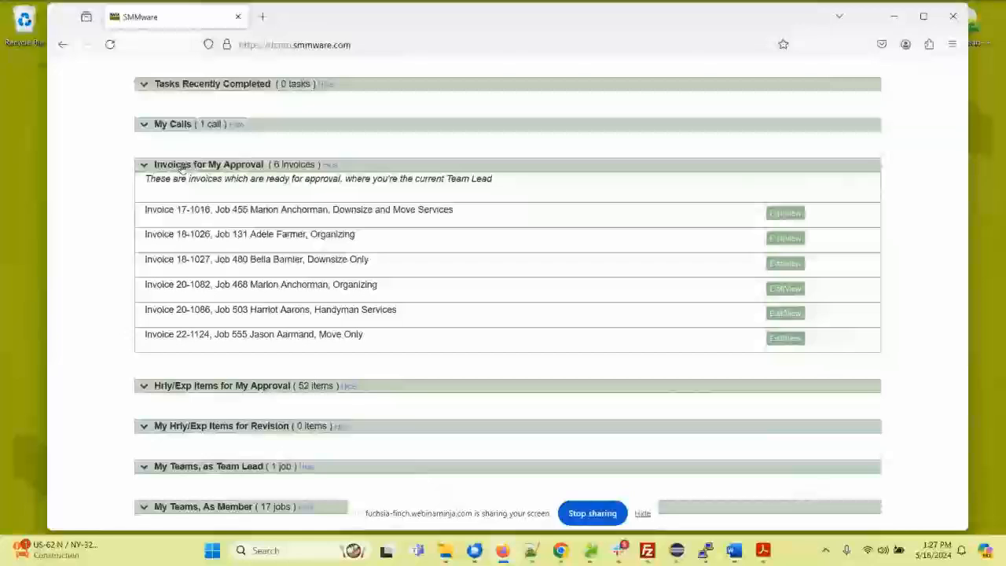
pyautogui.click(181, 167)
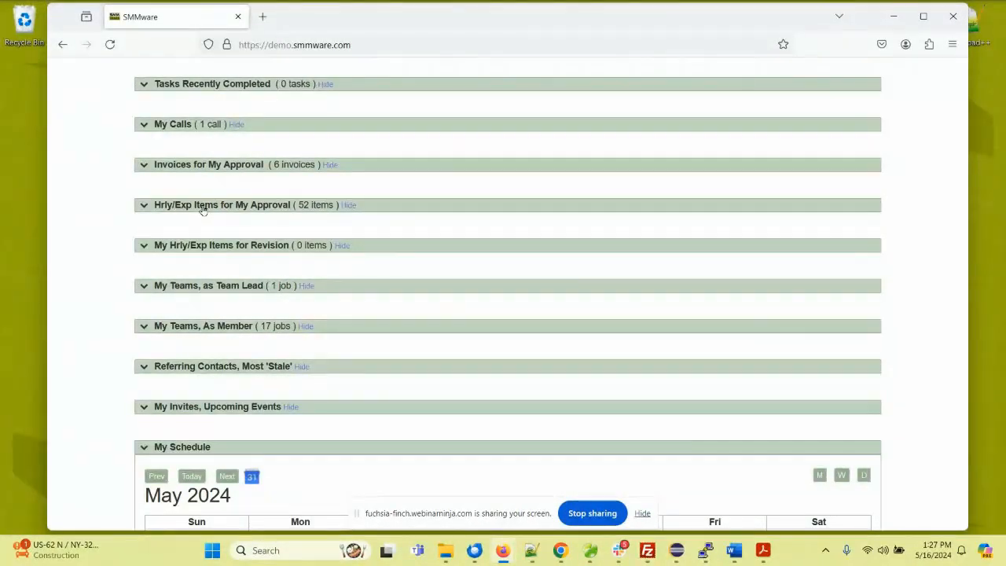
# Step: Review the hourly and expense items awaiting approval and those needing revision, collapsing each section again
pyautogui.click(202, 206)
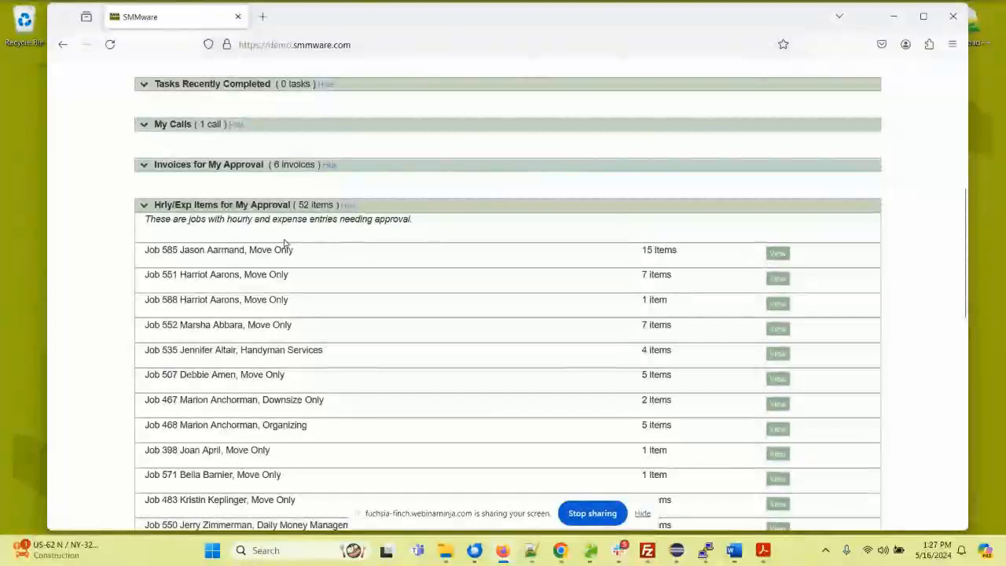
pyautogui.click(223, 207)
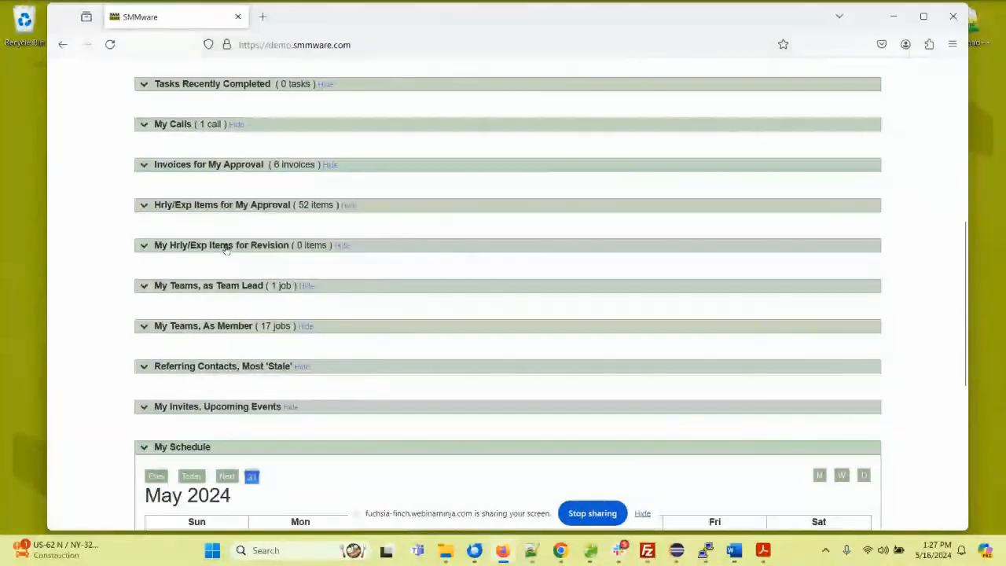
pyautogui.click(226, 246)
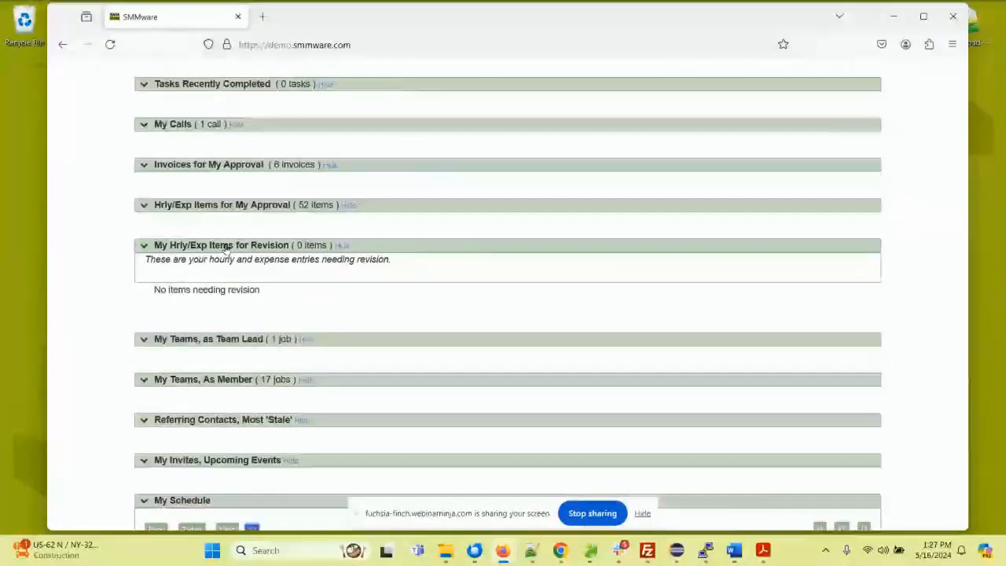
pyautogui.click(226, 245)
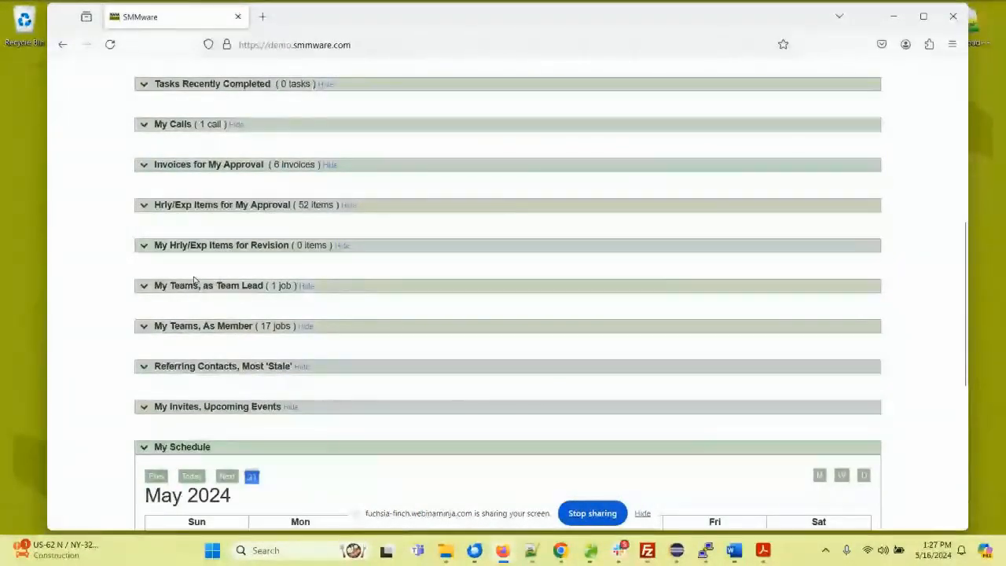
# Step: Review the last-contacted dates of the most stale referring contacts, then collapse that section
pyautogui.scroll(-1, 194, 282)
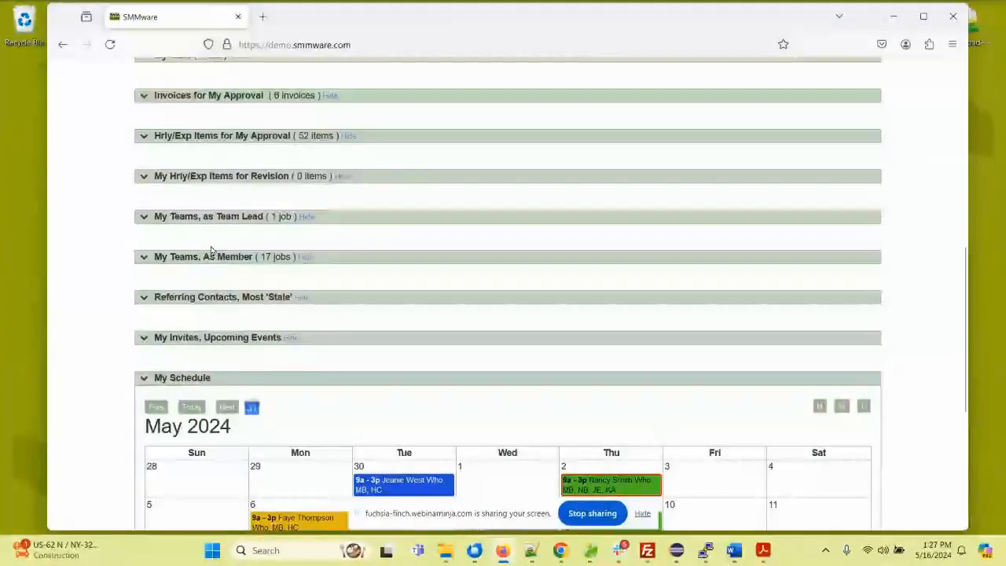
pyautogui.click(211, 303)
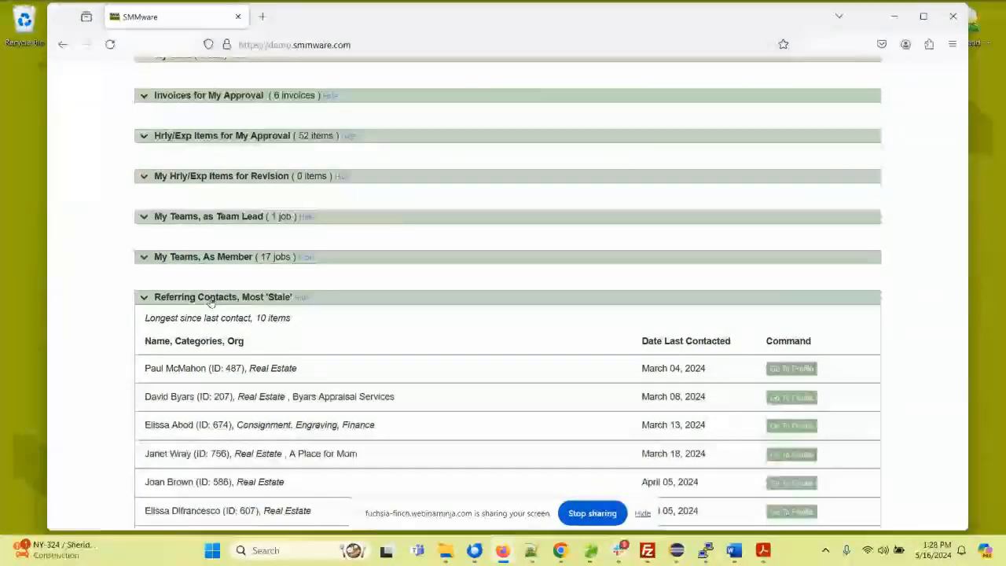
pyautogui.scroll(-3, 211, 303)
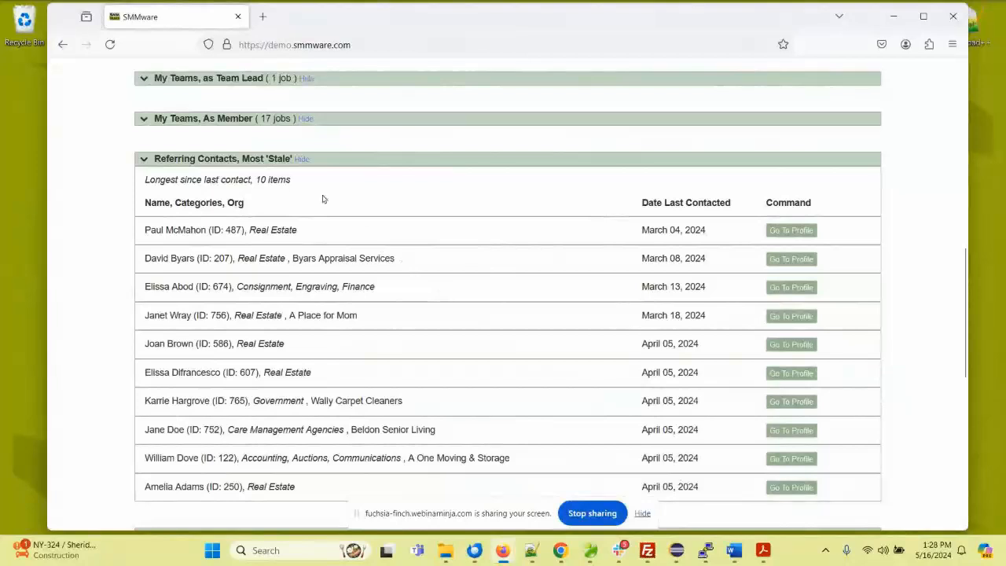
pyautogui.click(236, 160)
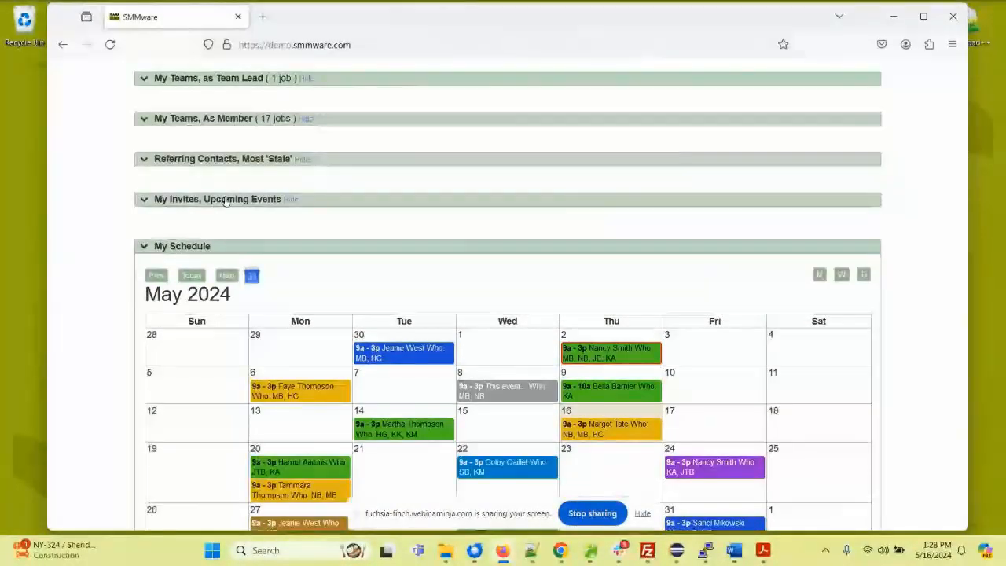
# Step: Check the invites for upcoming events, collapse that section, and look over the May 2024 My Schedule calendar with its tags
pyautogui.click(225, 202)
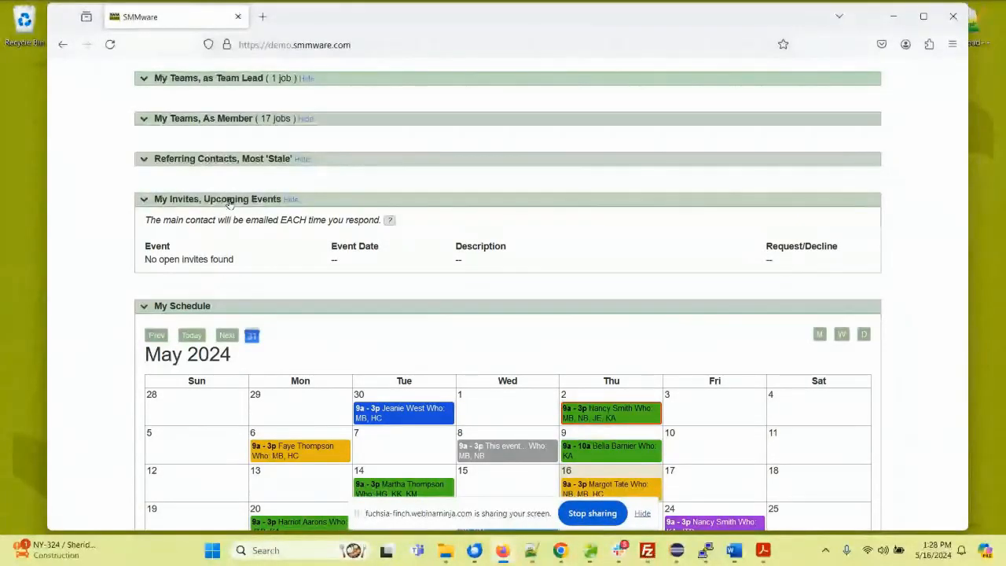
pyautogui.click(228, 200)
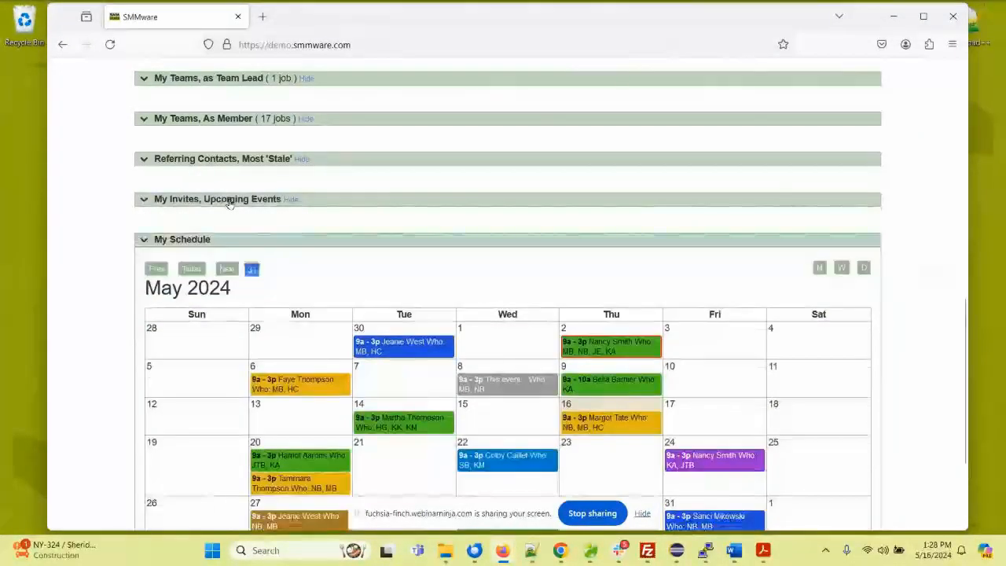
pyautogui.scroll(-3, 111, 224)
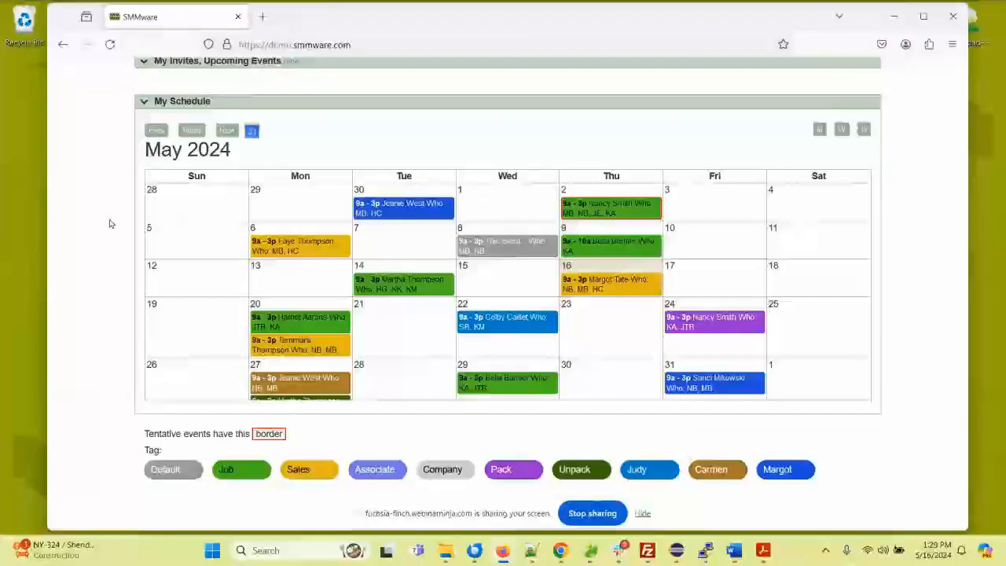
# Step: Open the full scheduling calendar and examine the May 2024 events, the color tags and the filter options
pyautogui.scroll(10, 118, 254)
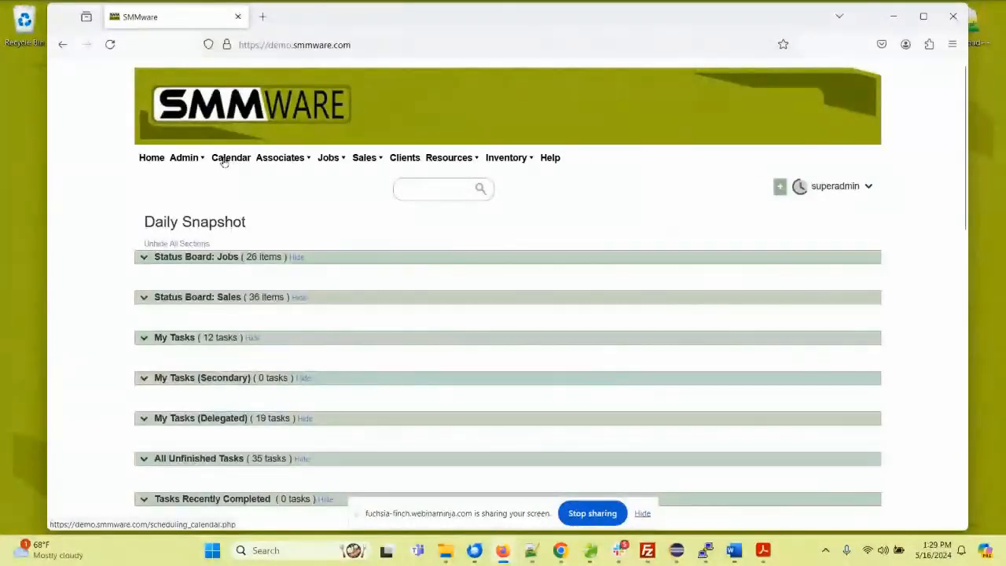
pyautogui.click(224, 159)
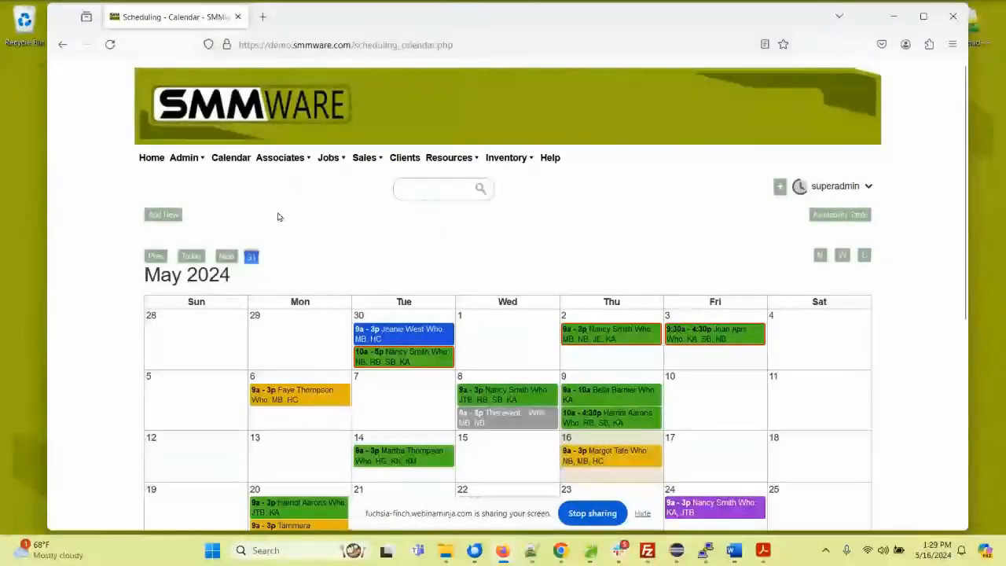
pyautogui.scroll(-5, 307, 215)
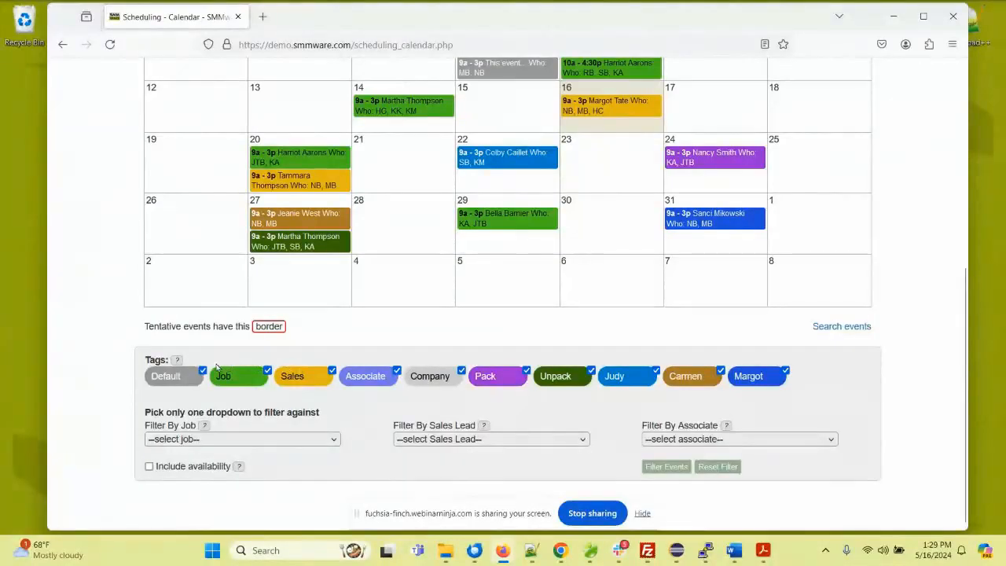
pyautogui.scroll(1, 228, 366)
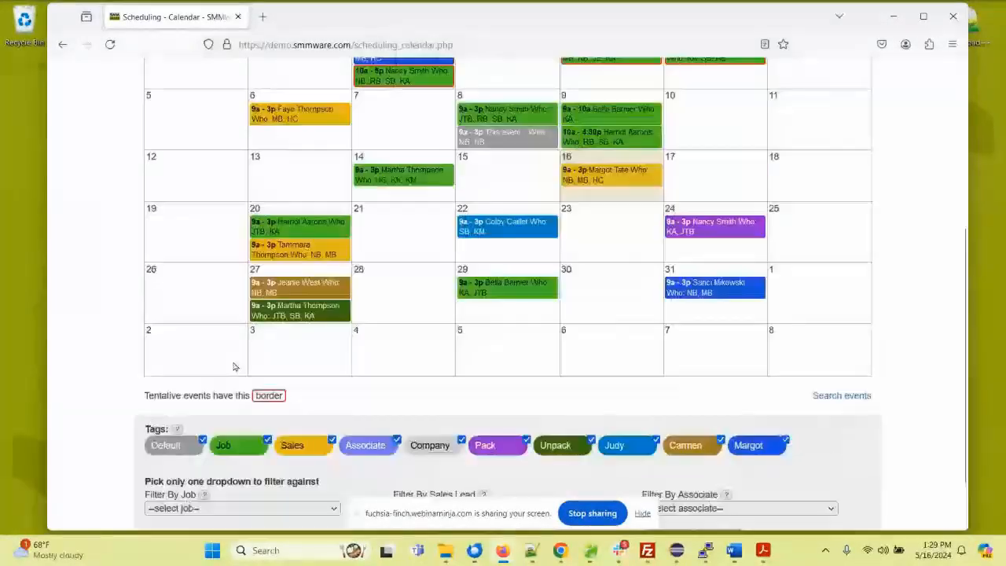
pyautogui.scroll(1, 233, 366)
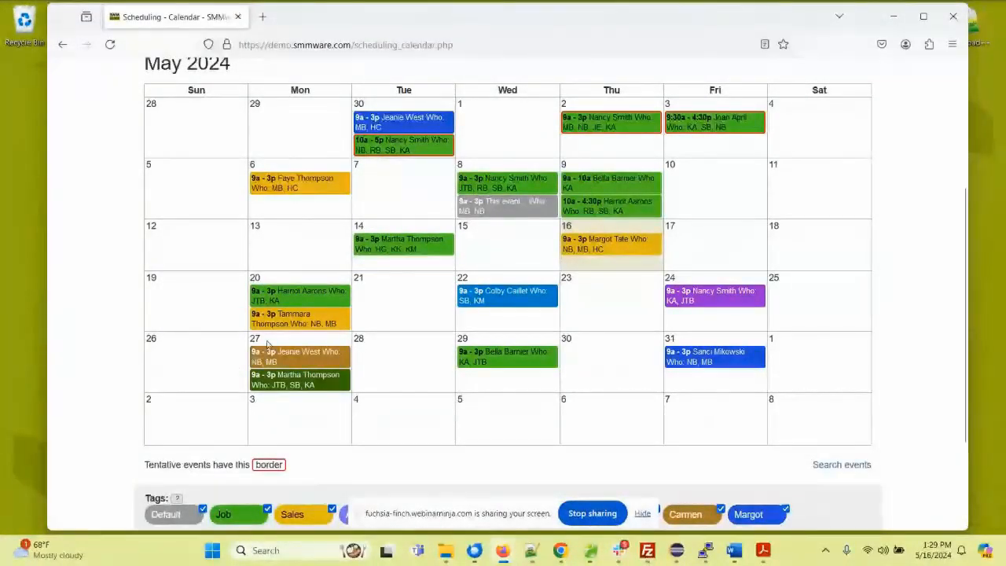
pyautogui.scroll(-1, 326, 323)
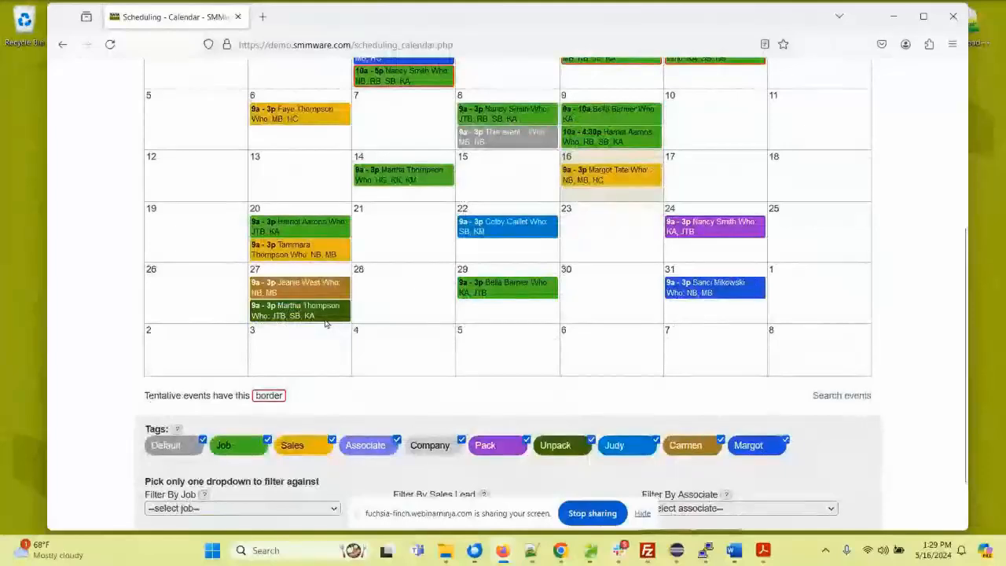
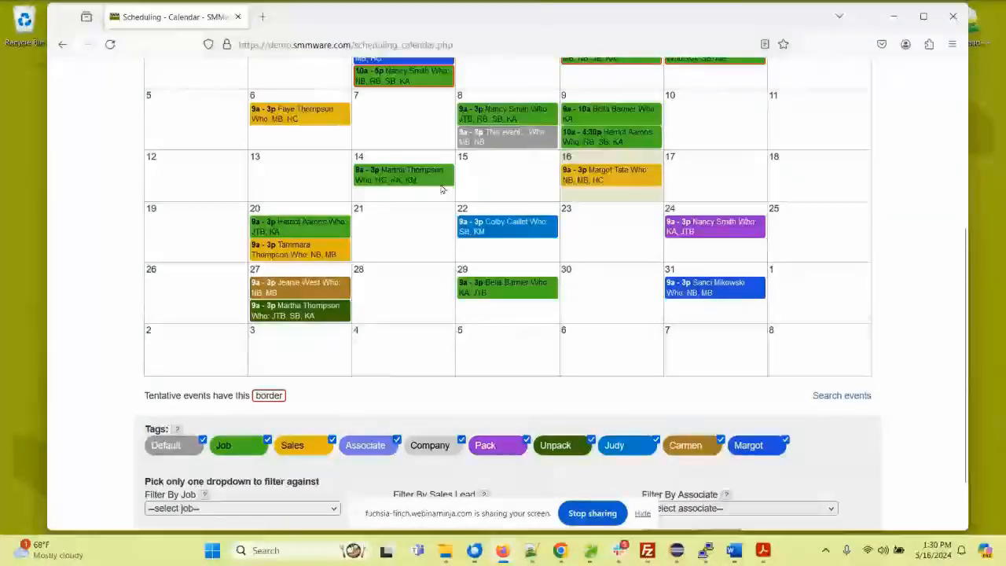
# Step: Review the details of the May 14 Job event and the May 24 Pack event, including the Pack event's mapped location
pyautogui.scroll(2, 431, 180)
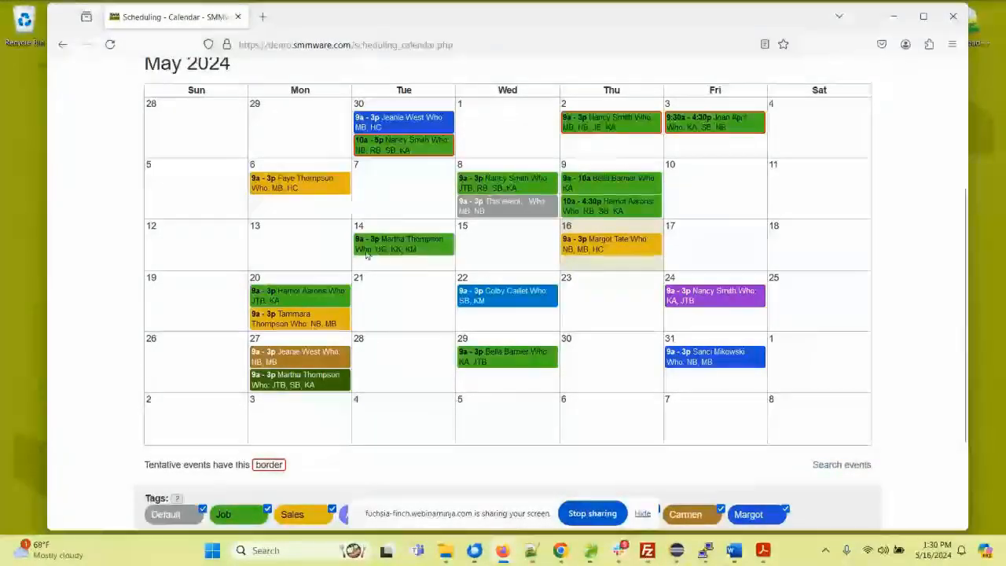
pyautogui.click(421, 250)
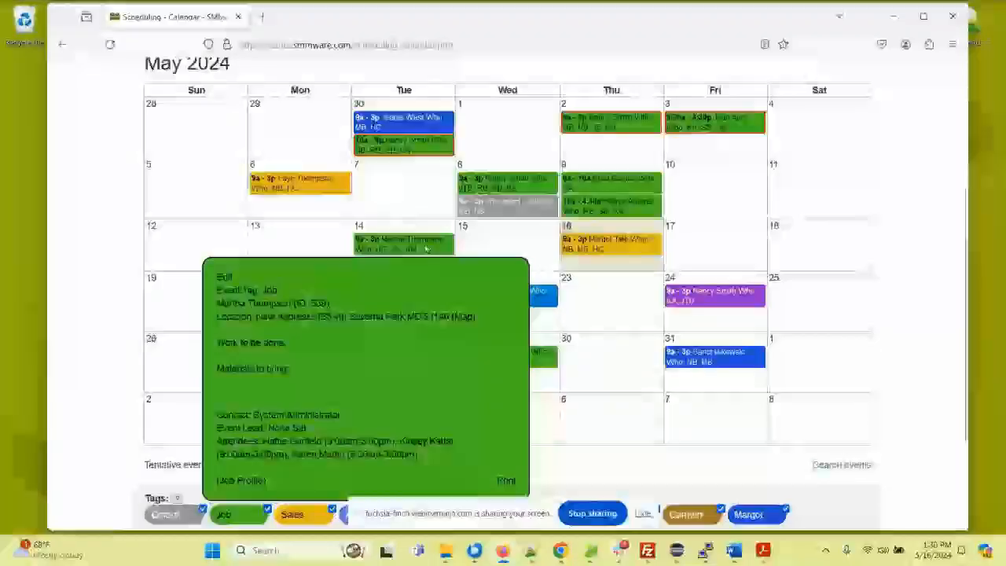
pyautogui.scroll(-2, 415, 247)
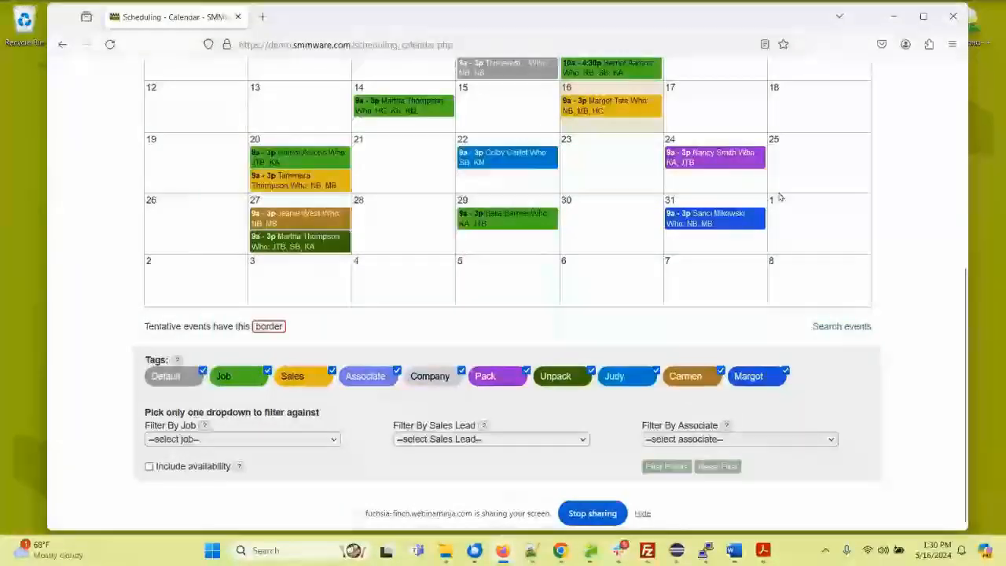
pyautogui.click(710, 164)
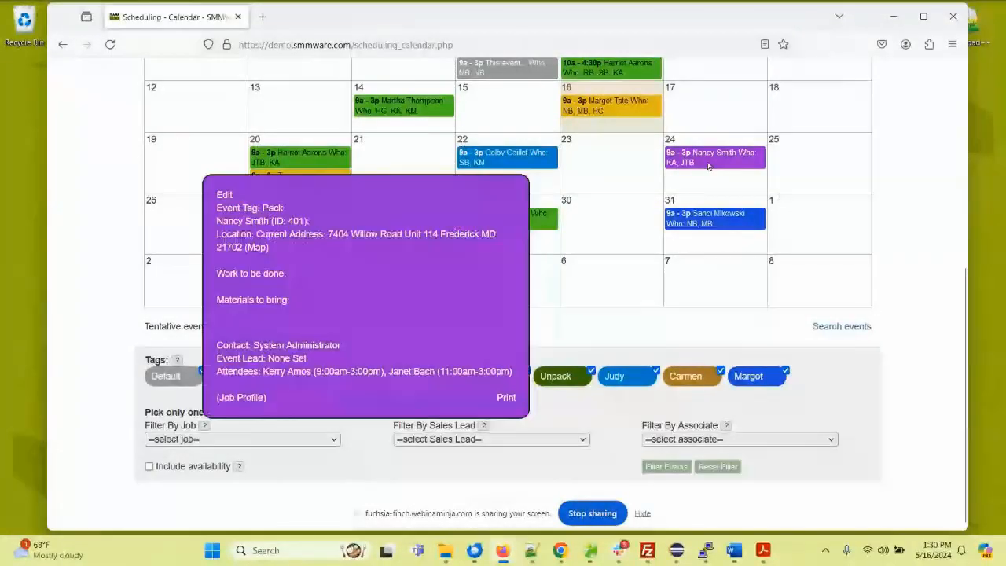
pyautogui.click(259, 249)
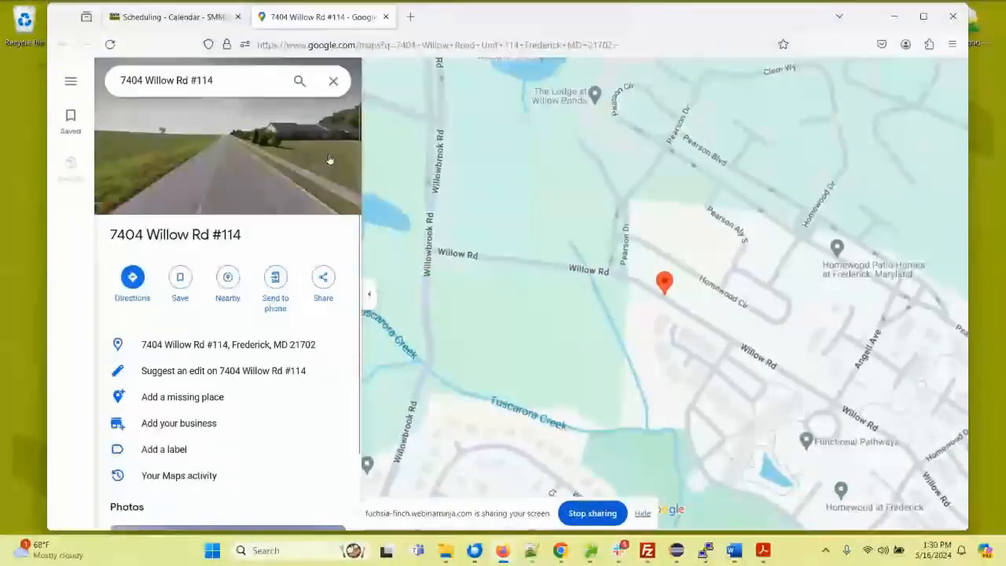
pyautogui.click(386, 16)
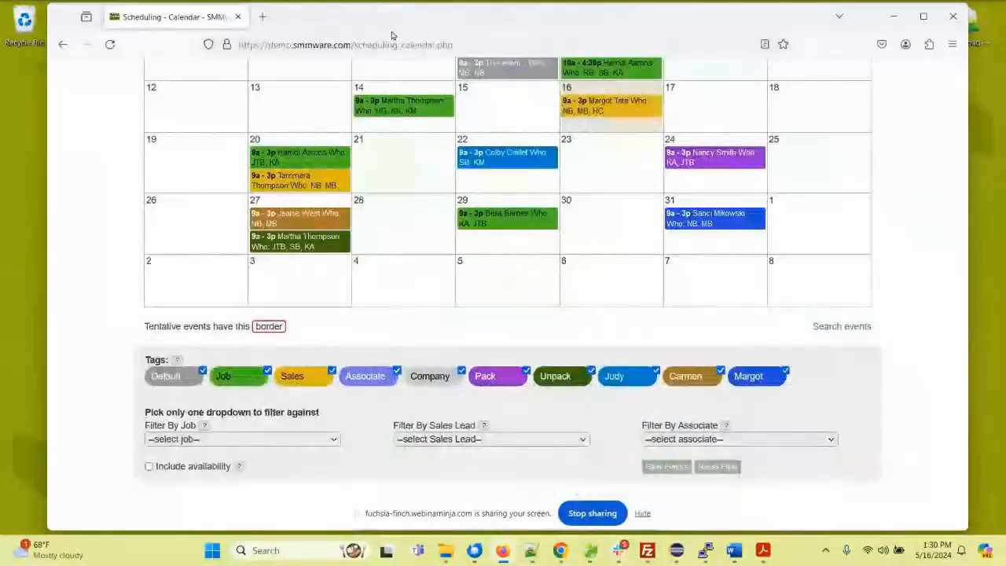
# Step: Start a new event on June 5, 2024, tag it as Job, and link it to a Downsize and Move Services client job
pyautogui.click(512, 274)
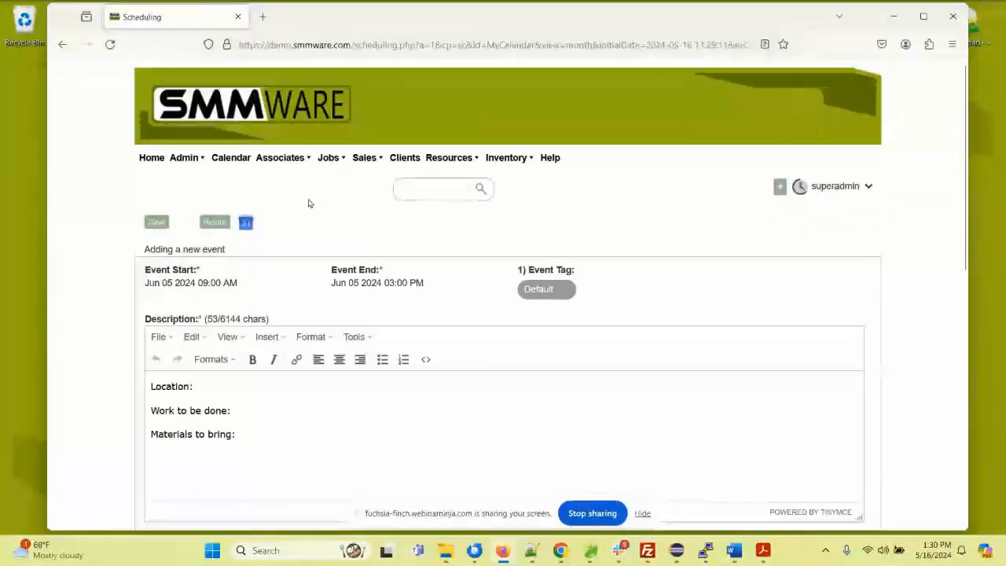
pyautogui.scroll(-3, 309, 204)
pyautogui.click(539, 152)
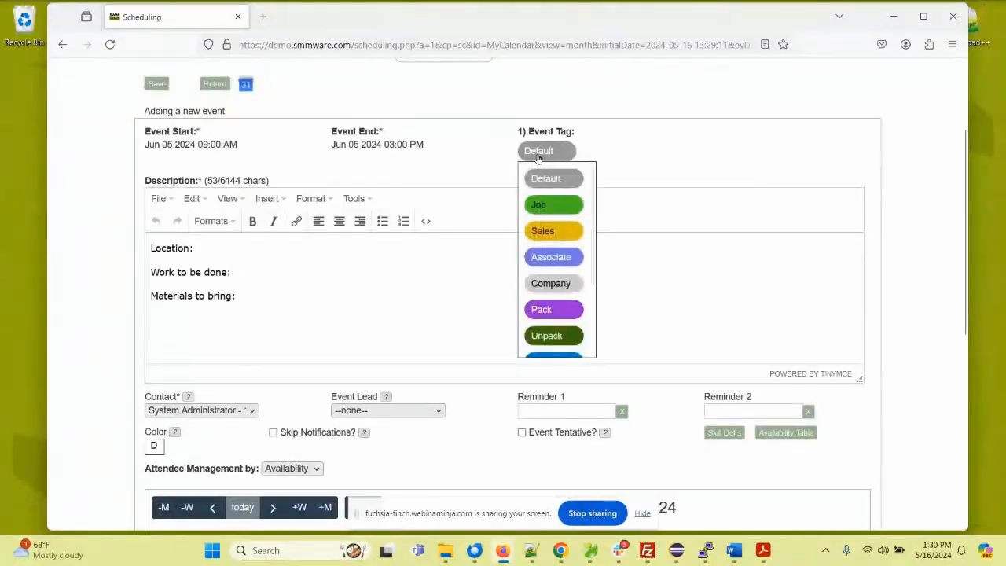
pyautogui.click(552, 204)
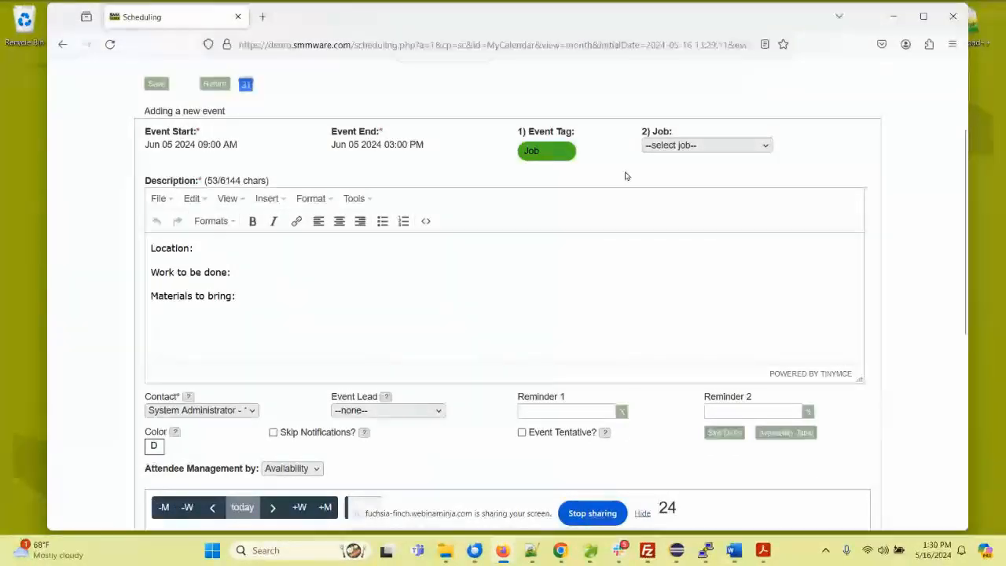
pyautogui.click(692, 145)
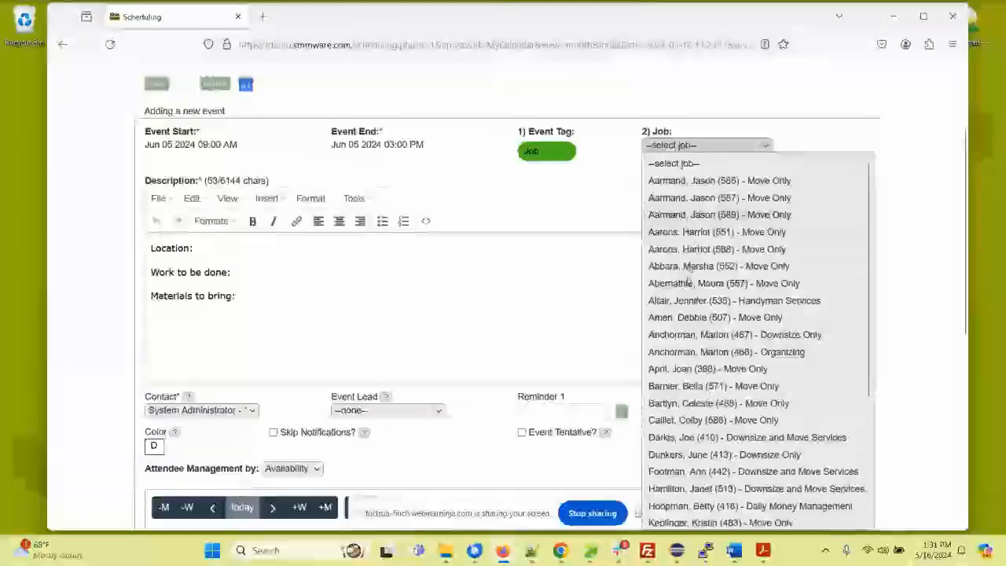
pyautogui.scroll(-3, 688, 279)
pyautogui.click(679, 293)
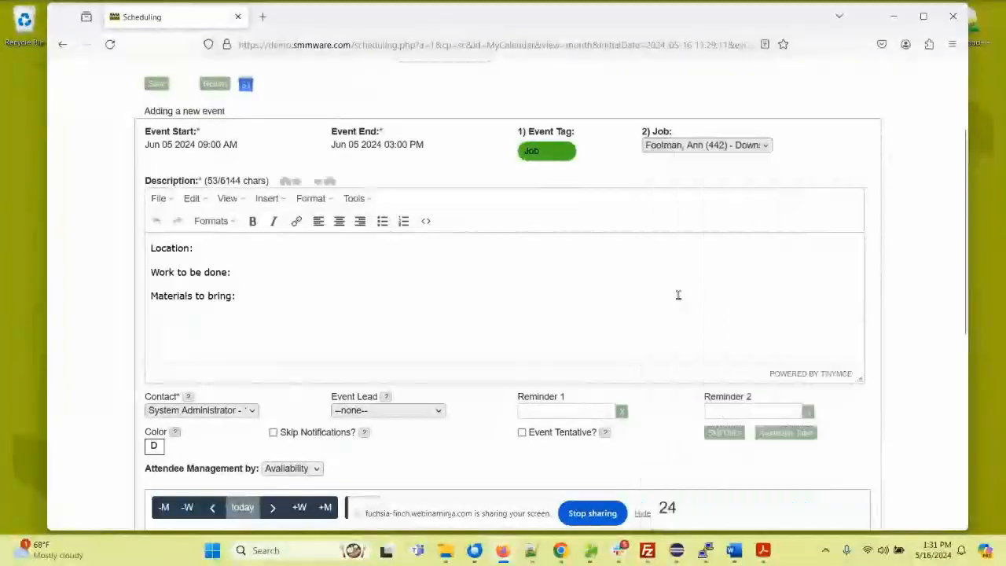
# Step: Insert the client's current address on the description's Location line and delete the "Materials to bring:" line
pyautogui.click(258, 250)
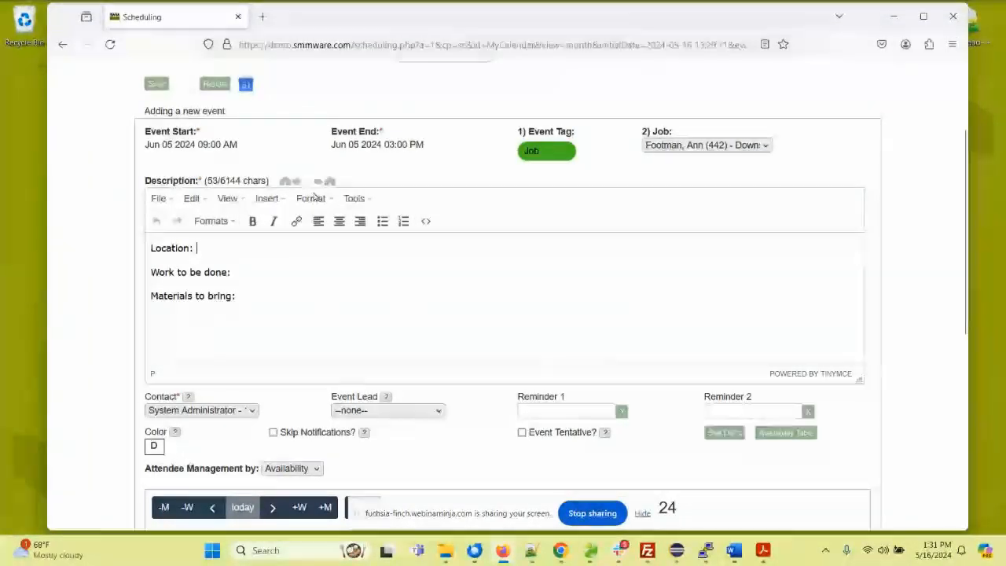
pyautogui.click(285, 182)
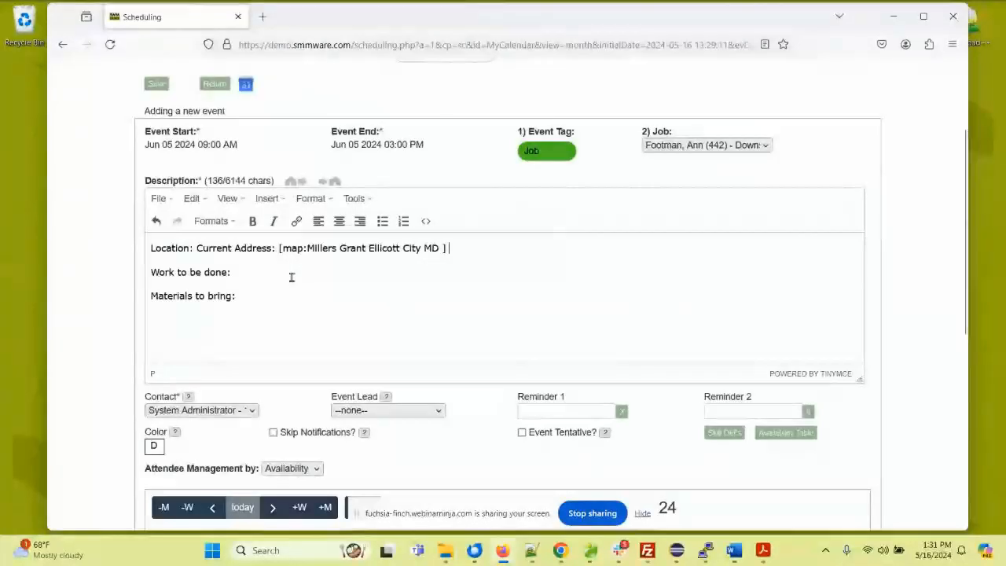
pyautogui.click(279, 270)
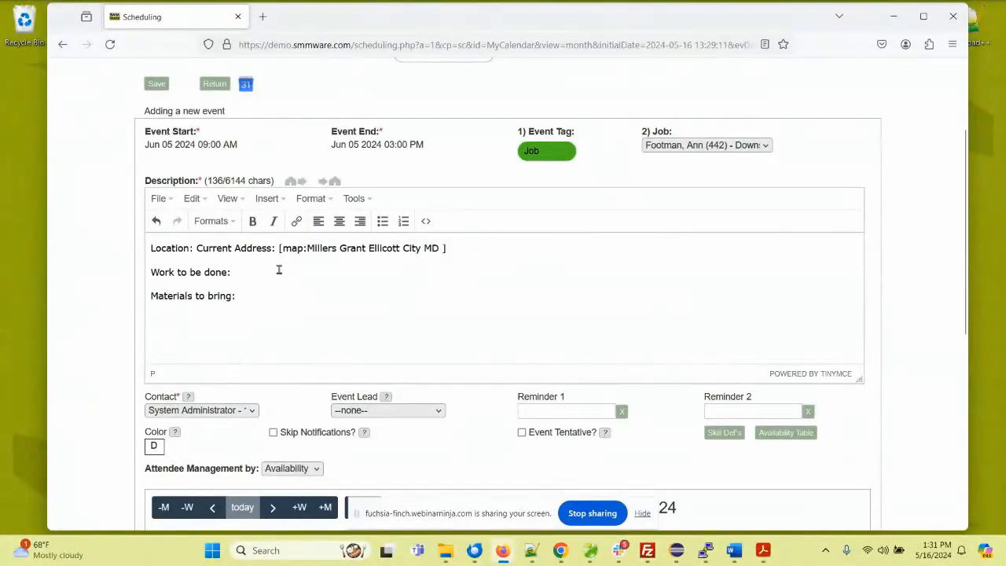
pyautogui.moveTo(267, 296); pyautogui.dragTo(153, 247)
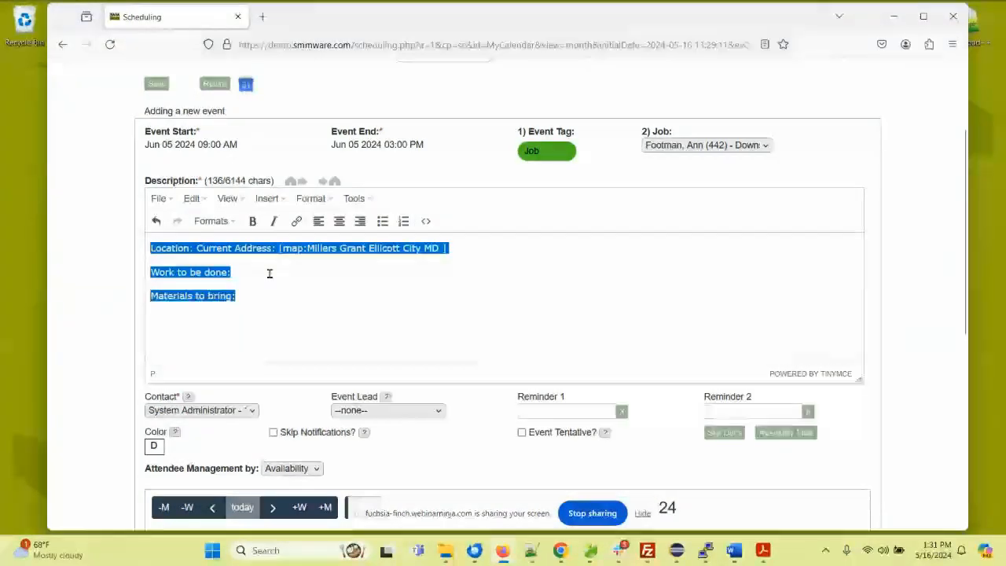
pyautogui.click(254, 294)
pyautogui.moveTo(254, 295); pyautogui.dragTo(150, 296)
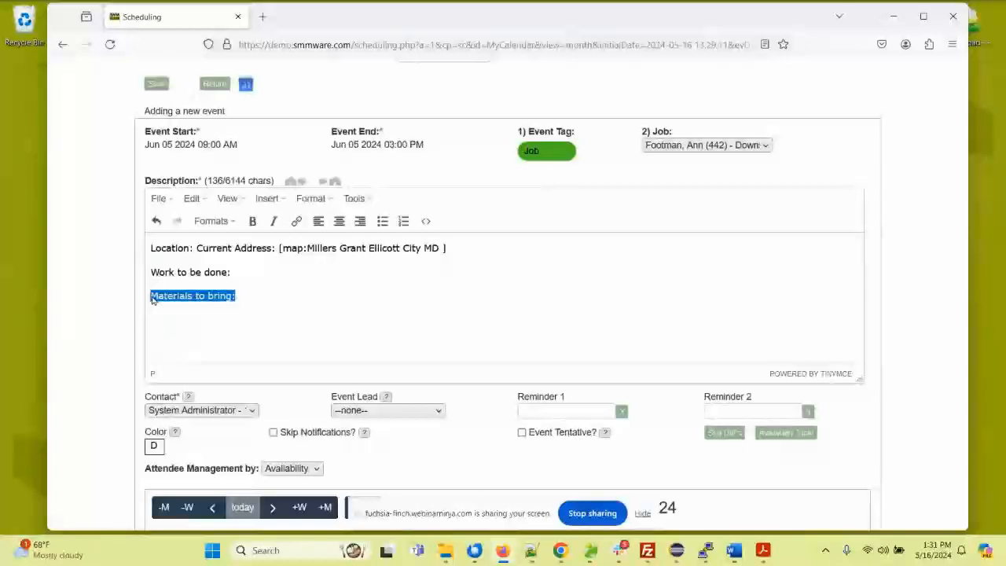
pyautogui.press('BackSpace')
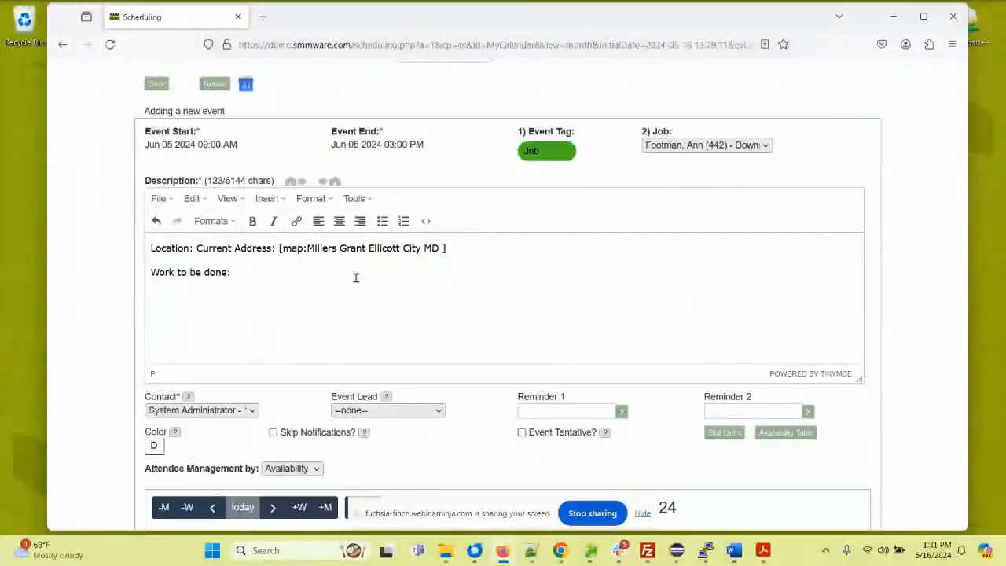
# Step: Check the available event contacts, then enable Skip Notifications and Event Tentative for the event
pyautogui.scroll(-3, 361, 278)
pyautogui.click(250, 273)
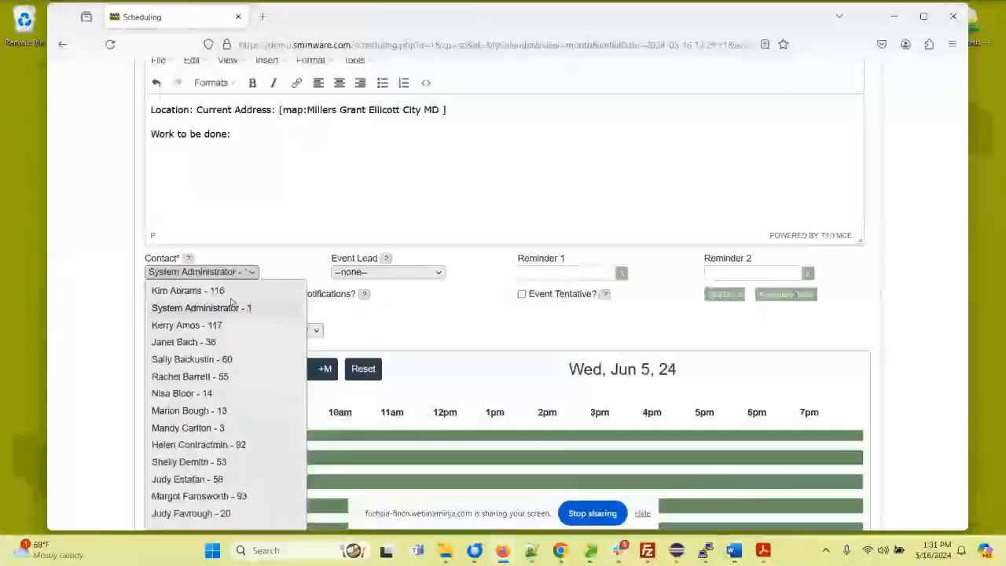
pyautogui.click(109, 278)
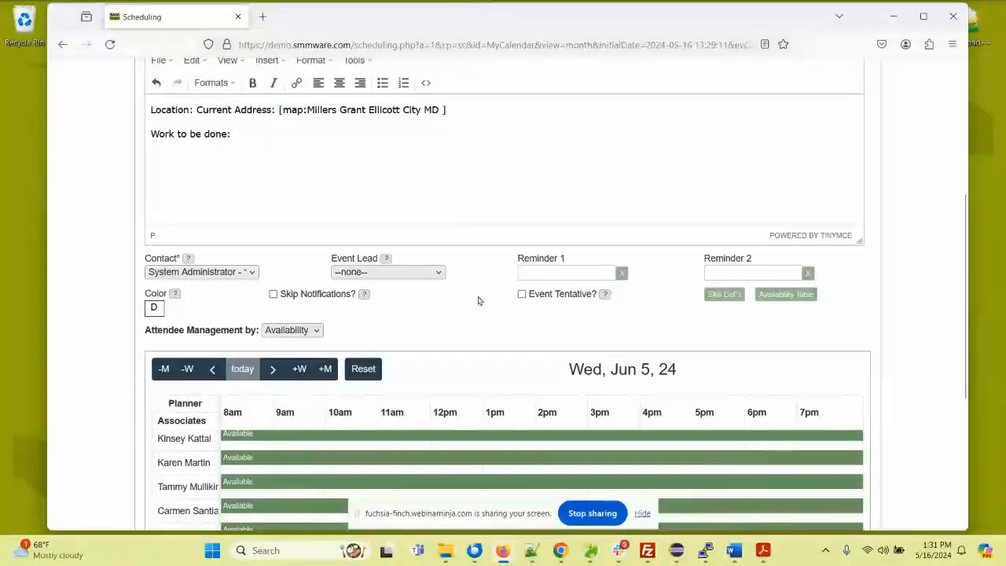
pyautogui.click(273, 294)
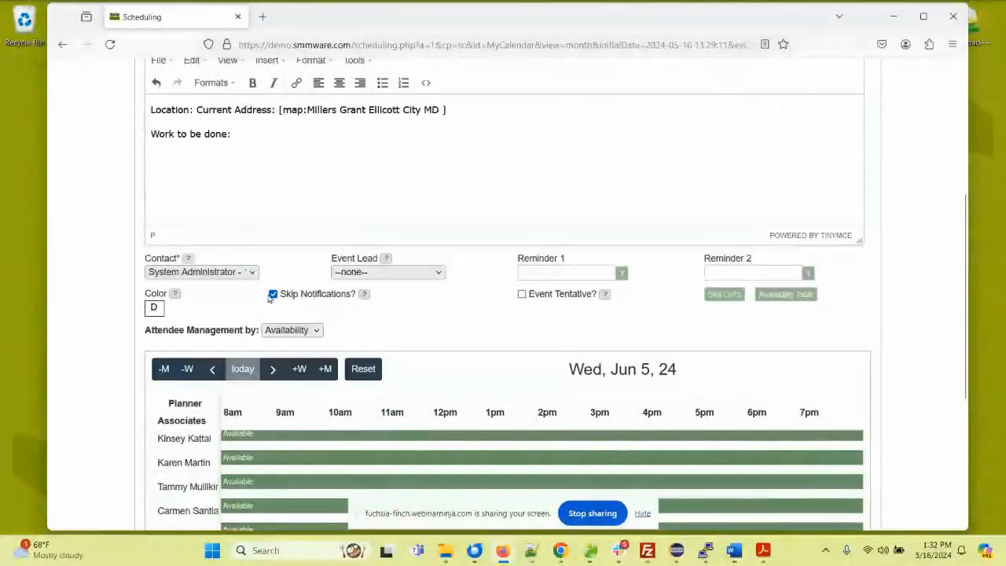
pyautogui.click(522, 294)
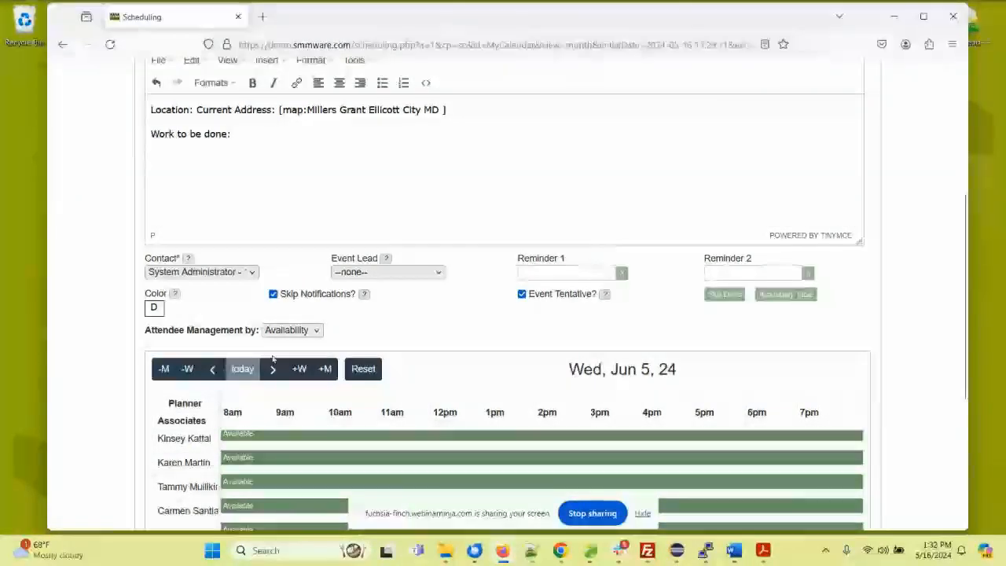
# Step: Set attendee management to Direct and mark three associates as attending
pyautogui.scroll(-3, 173, 303)
pyautogui.scroll(1, 174, 303)
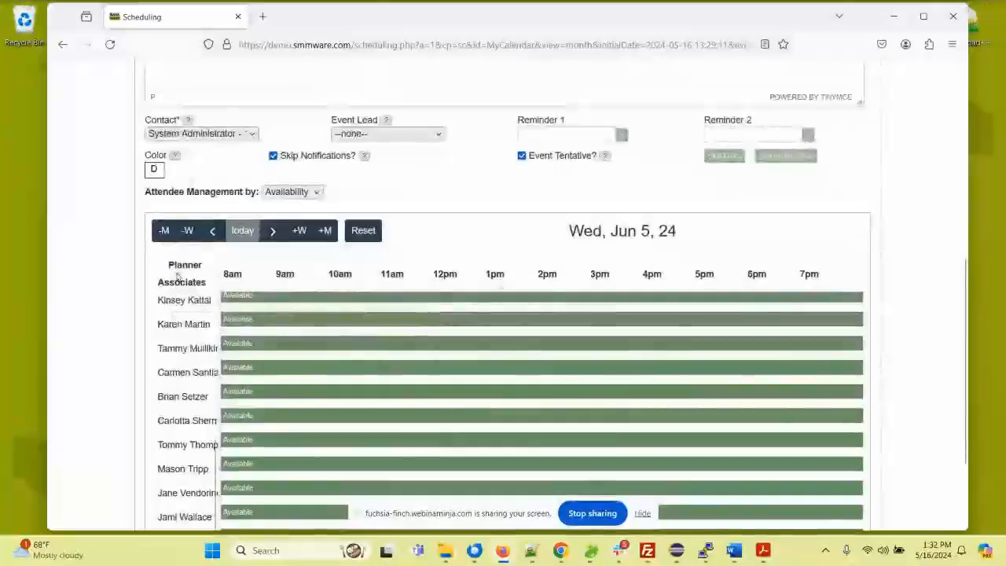
pyautogui.click(283, 193)
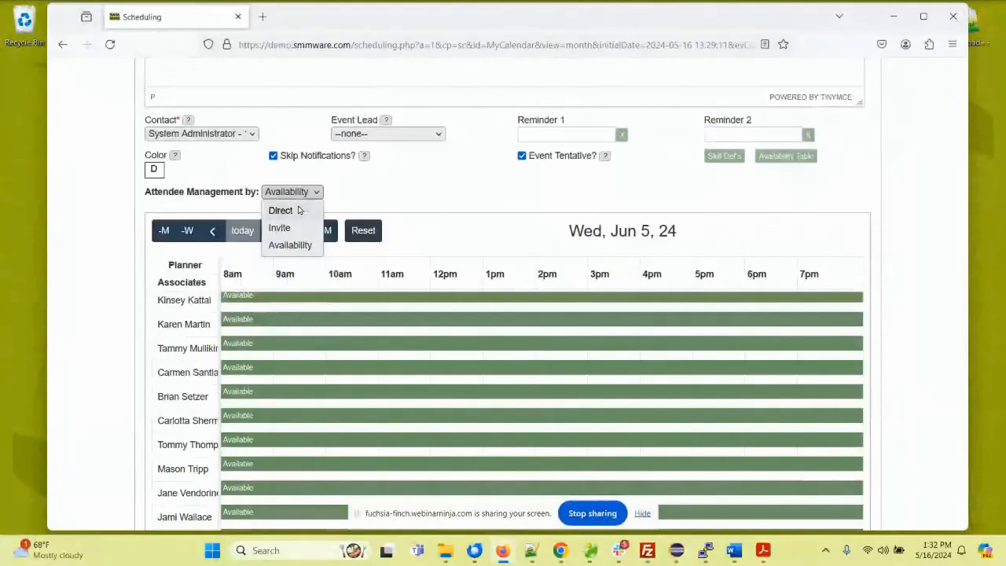
pyautogui.click(280, 210)
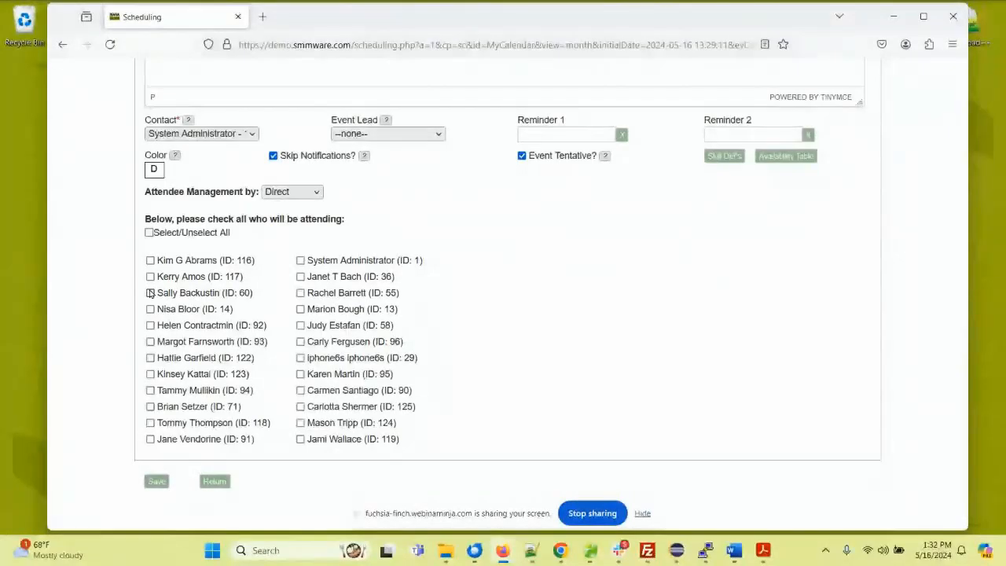
pyautogui.click(299, 293)
pyautogui.click(299, 326)
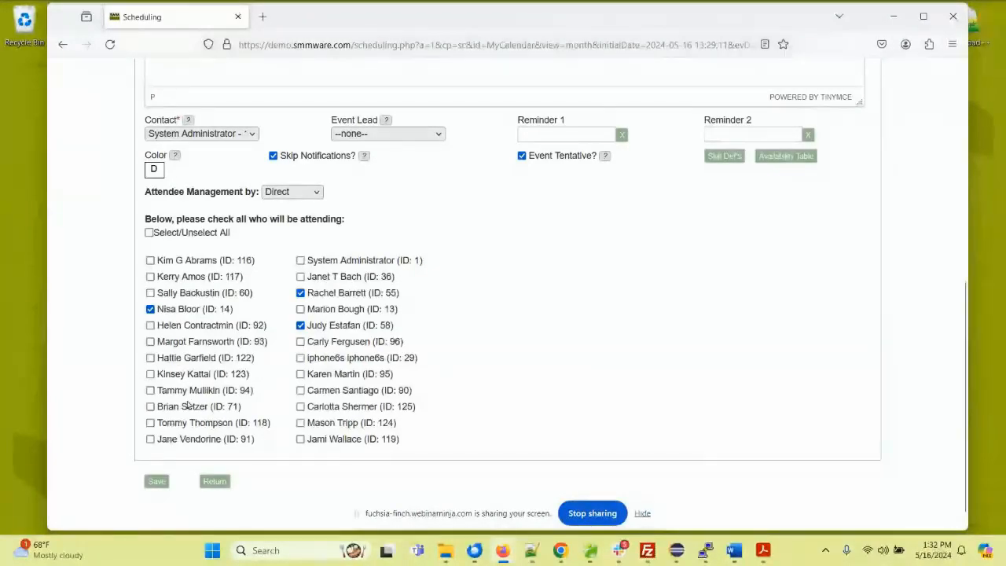
# Step: Change attendee management to Invite and set the team size to 3
pyautogui.click(308, 197)
pyautogui.click(296, 228)
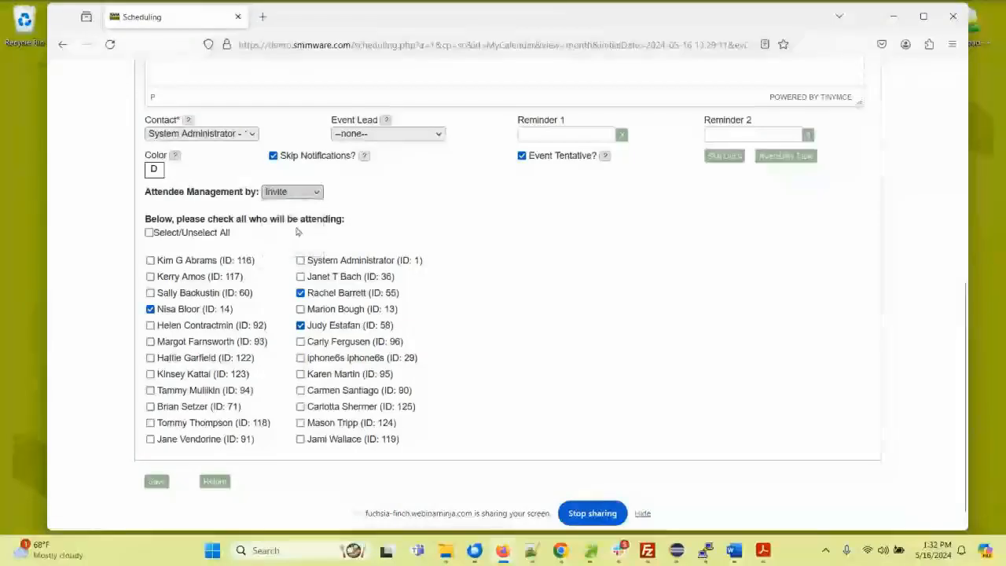
pyautogui.moveTo(413, 208); pyautogui.dragTo(356, 202)
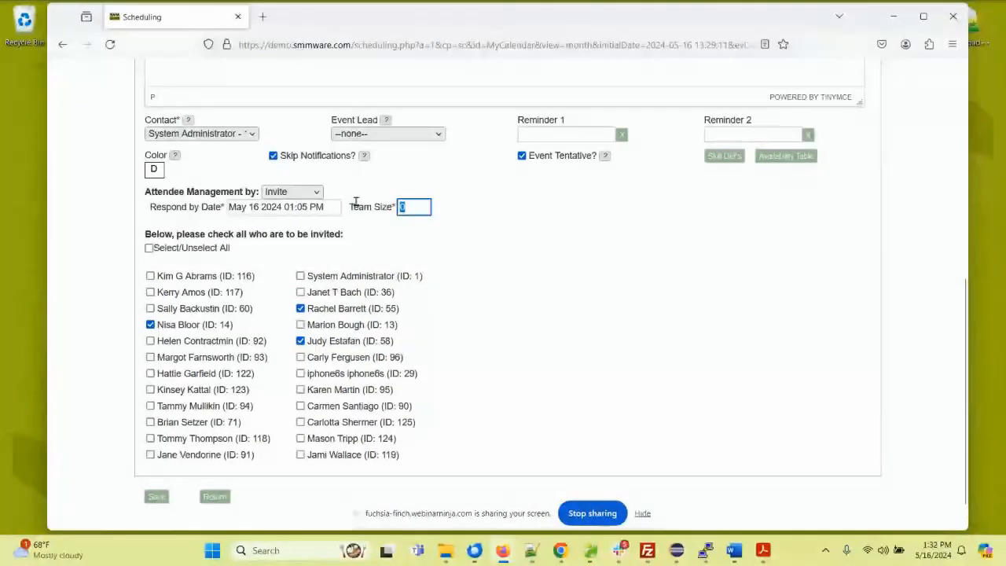
pyautogui.write('3')
pyautogui.click(482, 207)
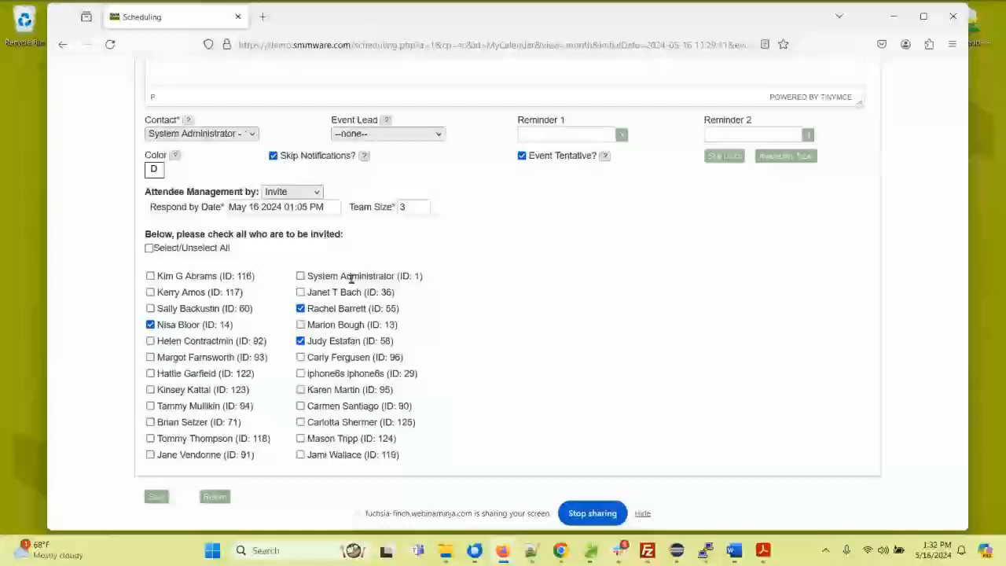
# Step: Try selecting more and then all associates for the invite, clear the selection, and choose four individual associates
pyautogui.click(150, 374)
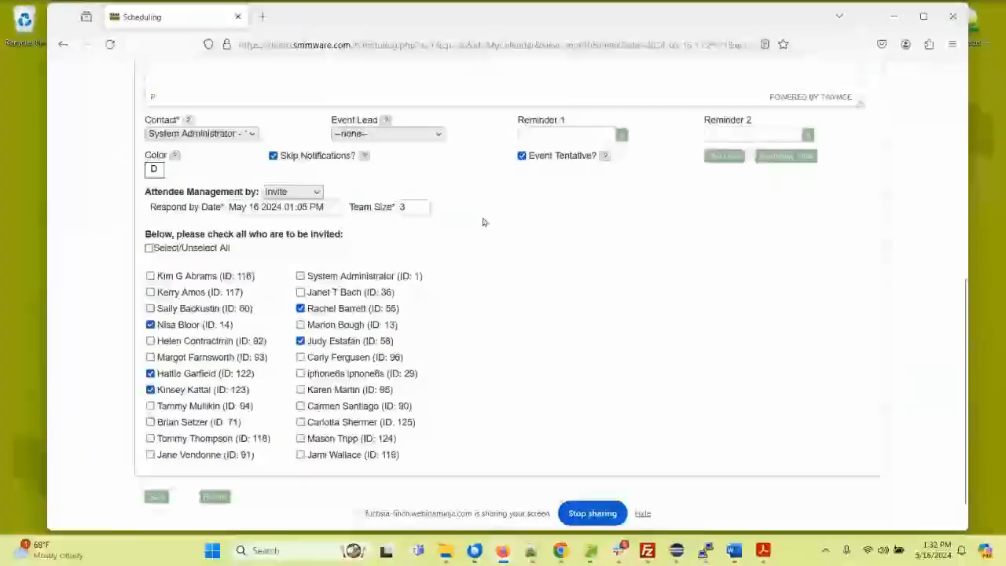
pyautogui.click(300, 390)
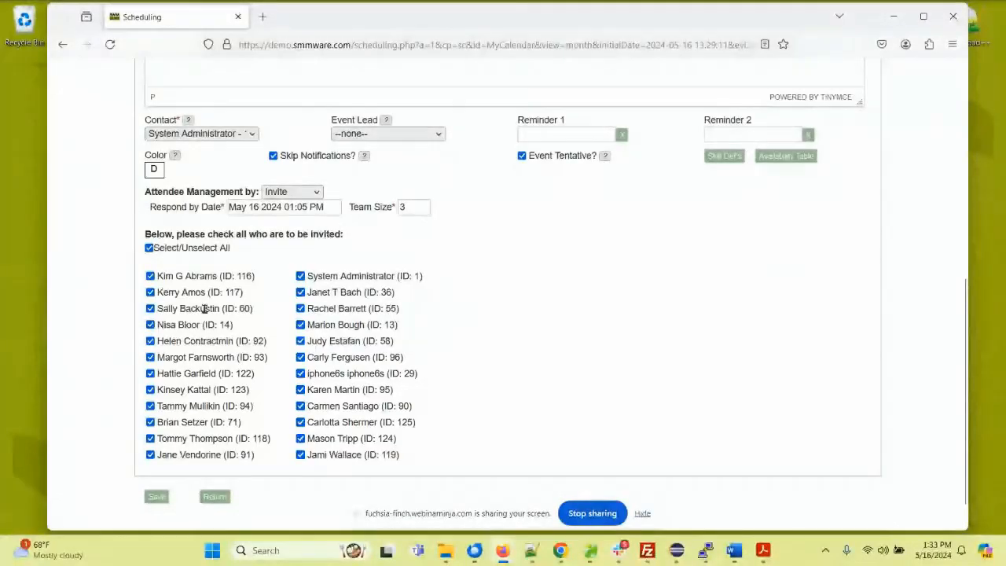
pyautogui.click(150, 248)
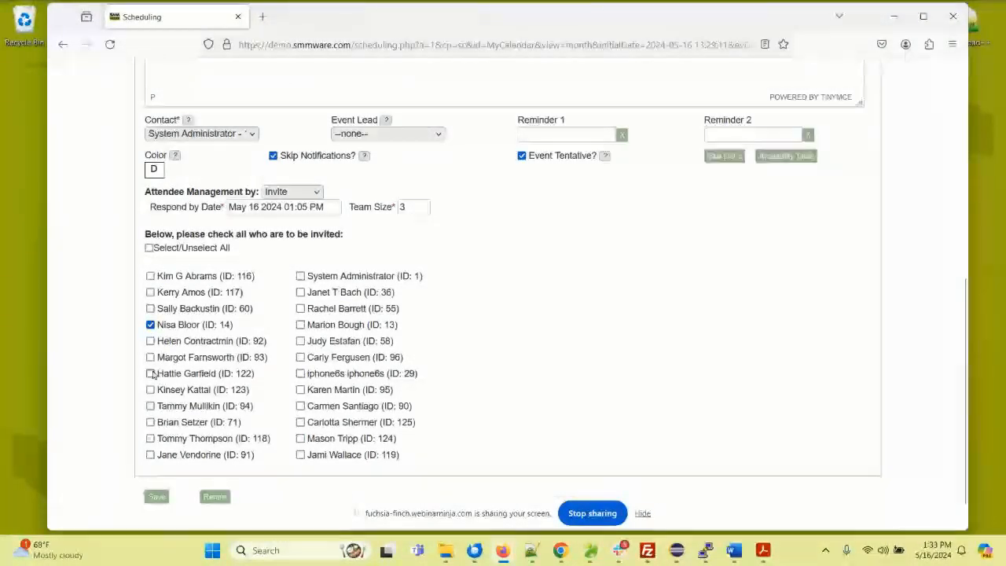
pyautogui.click(151, 357)
pyautogui.click(150, 389)
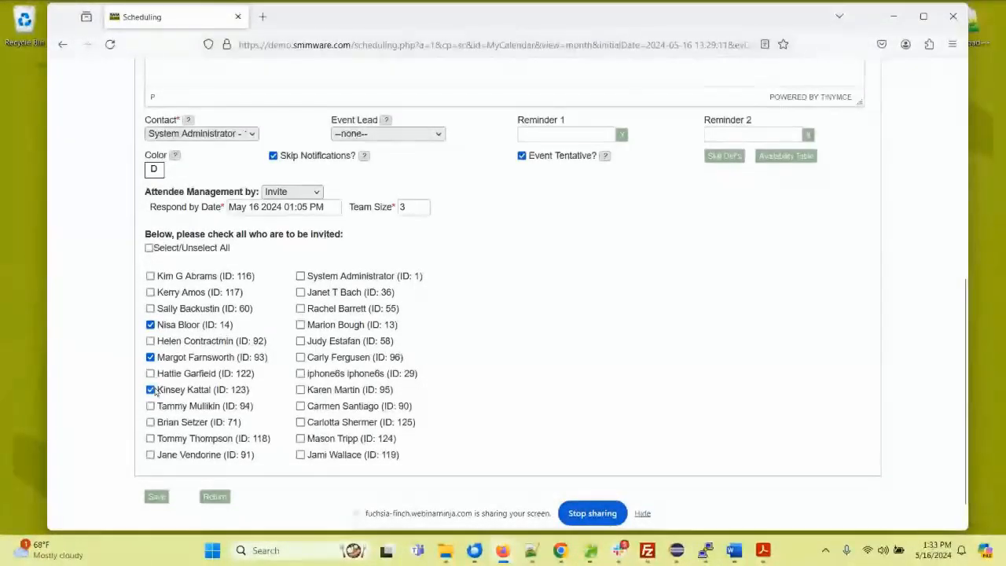
pyautogui.click(300, 308)
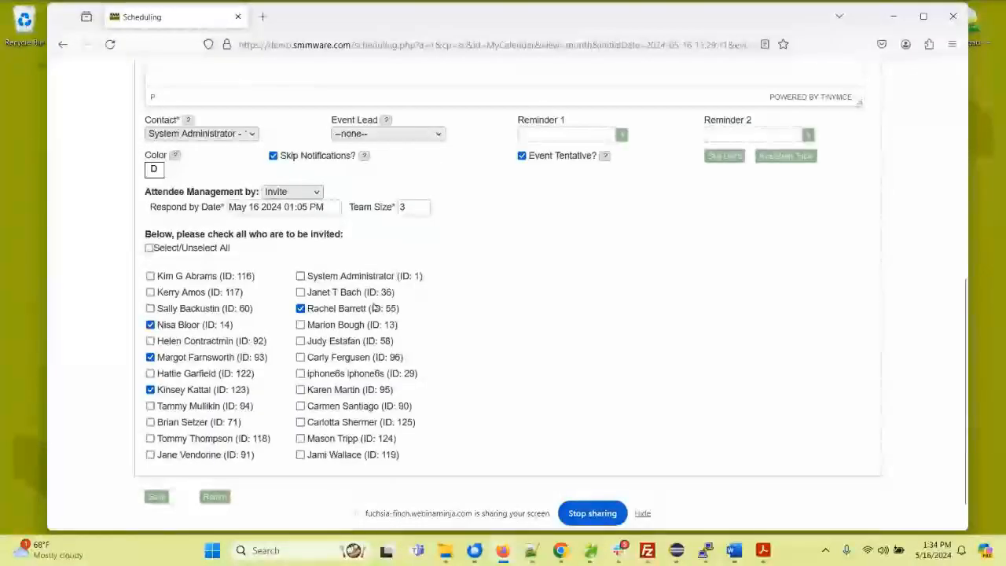
# Step: Switch the event's attendee management to Availability
pyautogui.click(316, 193)
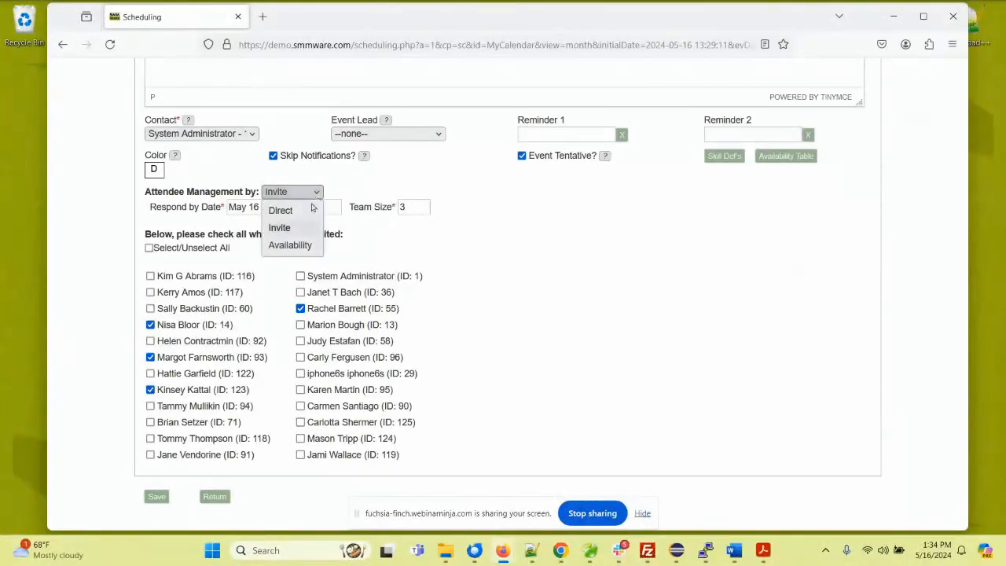
pyautogui.click(300, 246)
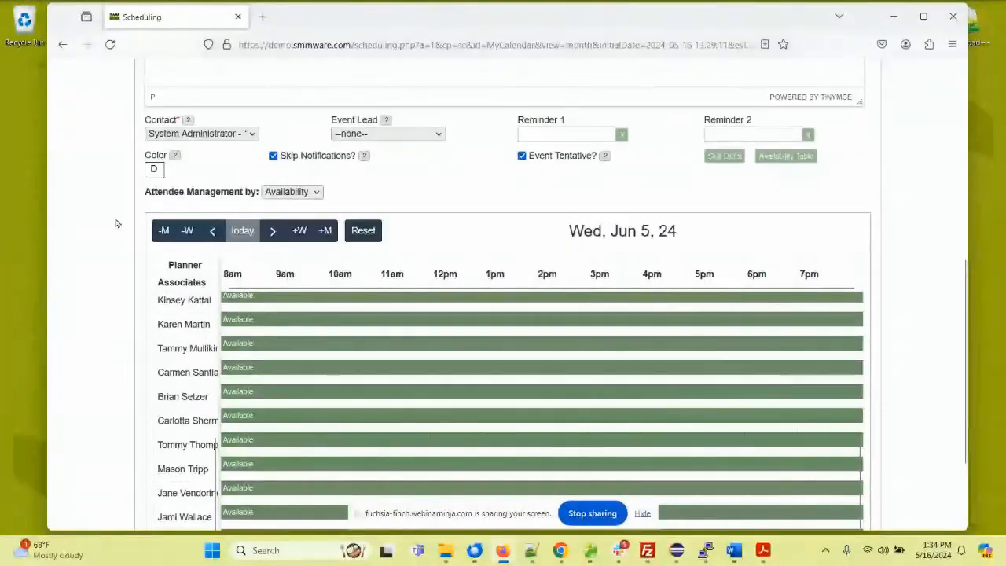
pyautogui.scroll(6, 115, 223)
pyautogui.moveTo(276, 161)
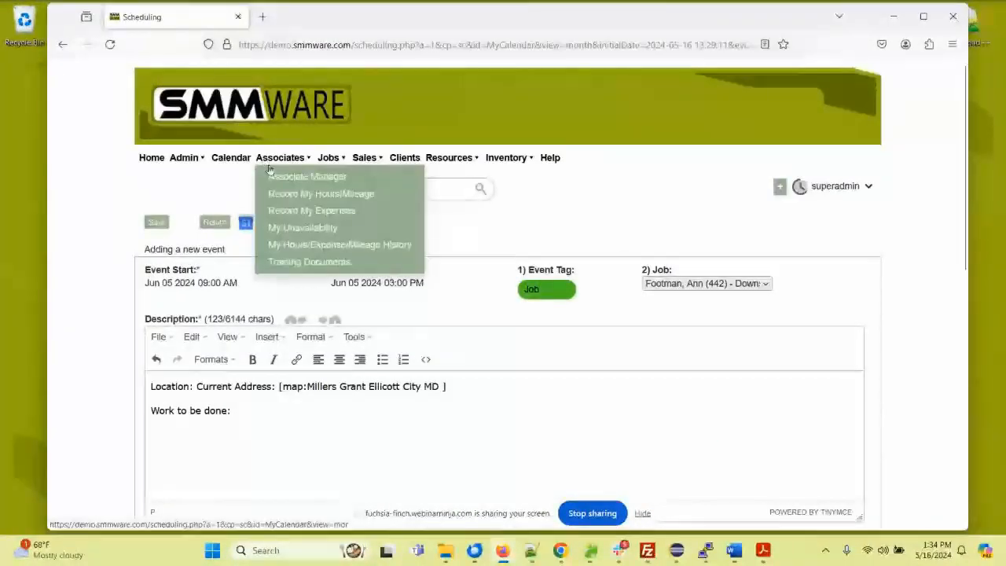
# Step: Open My Unavailability in a new tab and mark the administrator unavailable Friday 5/17 from 8:00 to 3:00 and Tuesday 5/21 from 8:00 to 12:30
pyautogui.rightClick(292, 228)
pyautogui.click(314, 235)
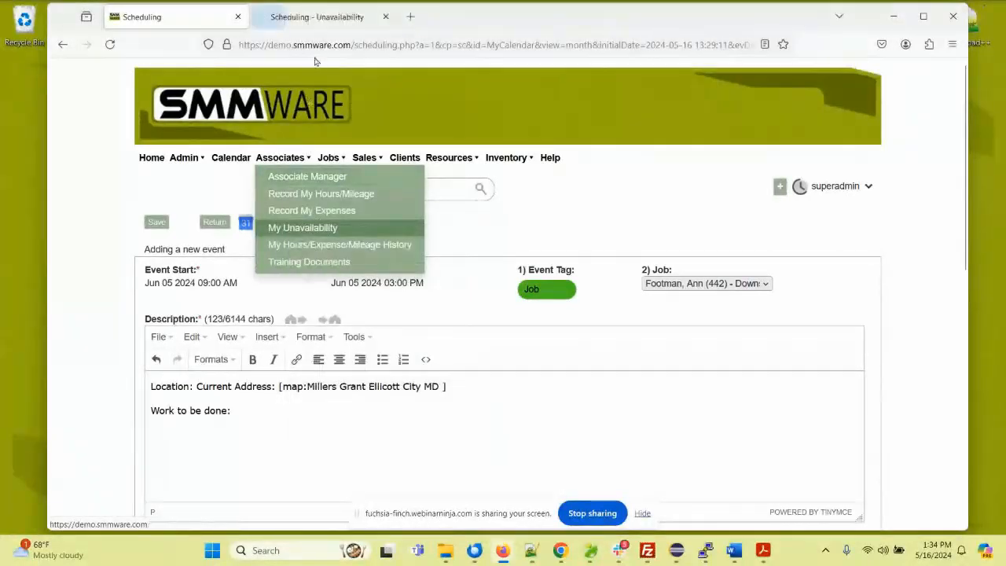
pyautogui.click(315, 17)
pyautogui.scroll(-3, 122, 236)
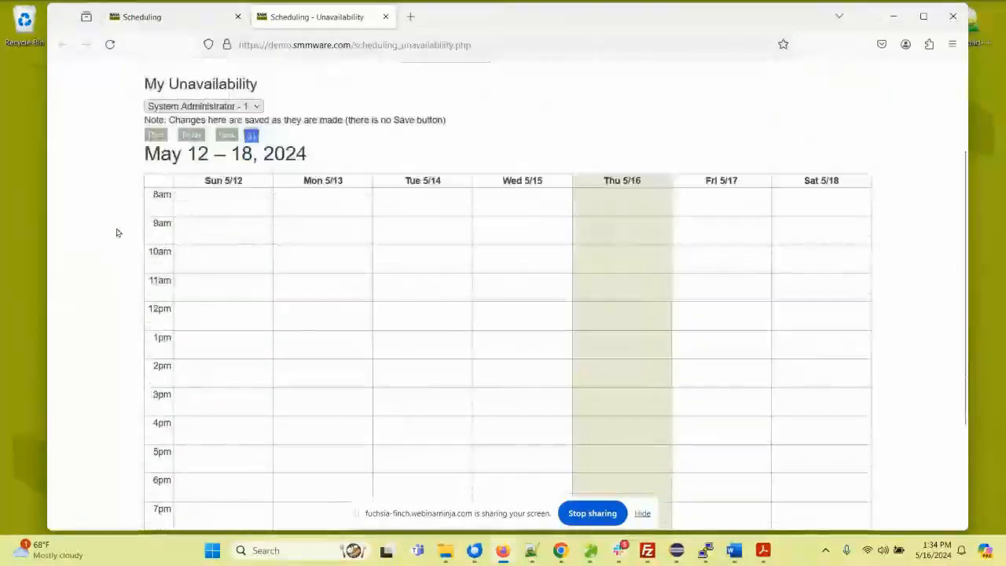
pyautogui.moveTo(714, 197); pyautogui.dragTo(712, 384)
pyautogui.click(228, 134)
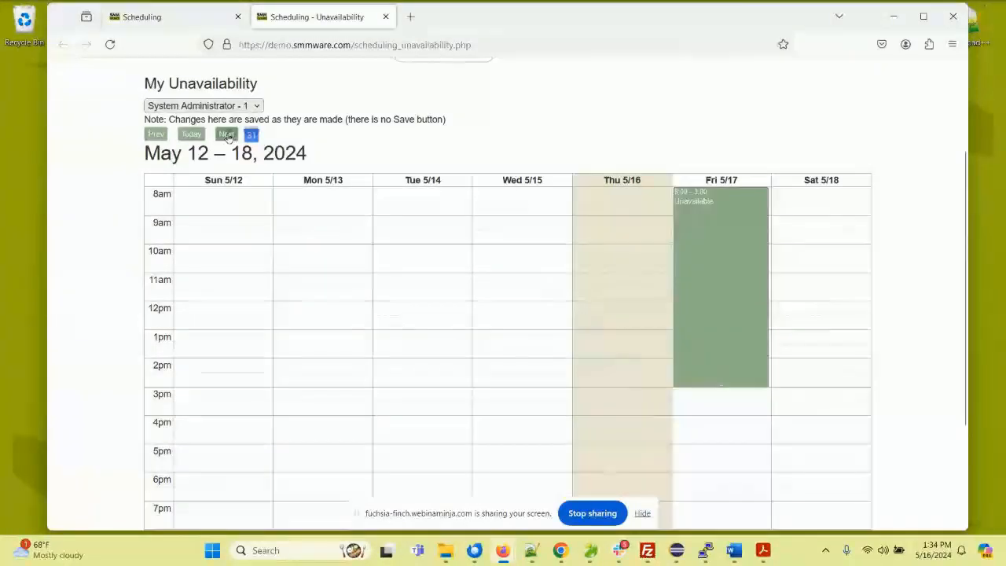
pyautogui.moveTo(419, 348); pyautogui.dragTo(422, 452)
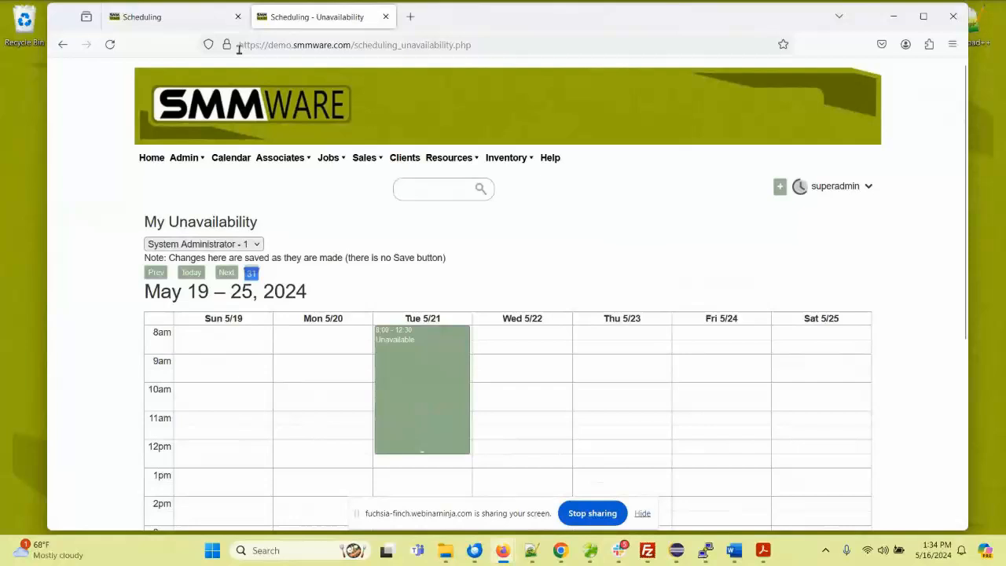
# Step: Mark the administrator unavailable from 8am to 8pm on Monday 5/27 through Friday 5/31
pyautogui.click(226, 272)
pyautogui.scroll(-3, 384, 243)
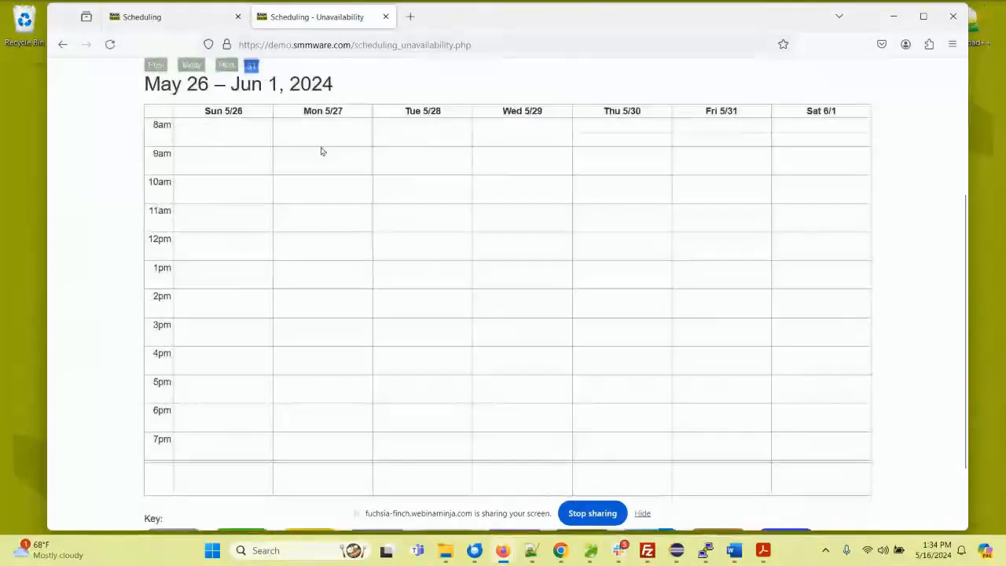
pyautogui.moveTo(317, 125); pyautogui.dragTo(709, 445)
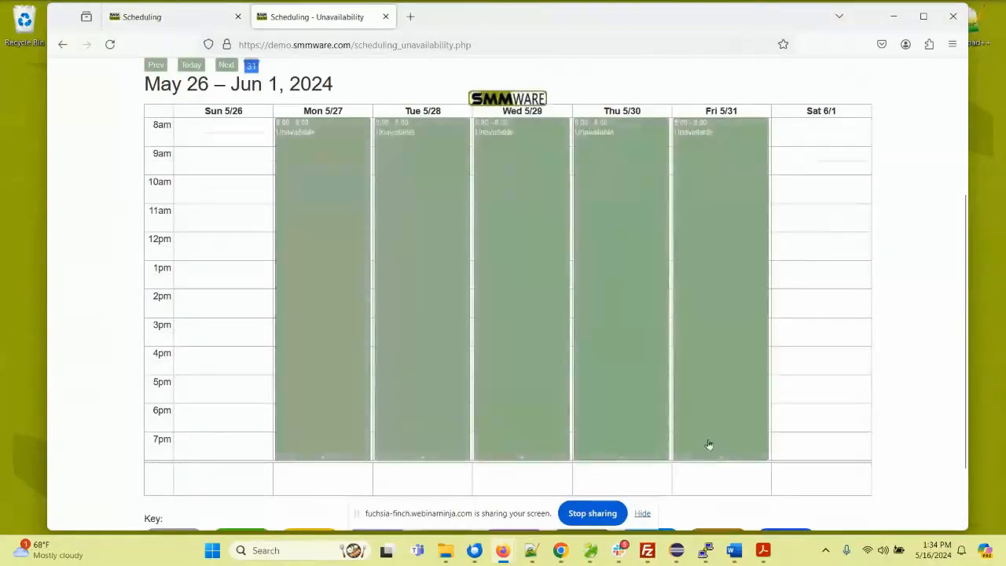
# Step: Return to the new job event and assign one associate a June 5 shift from 11am to 3pm in the availability planner
pyautogui.click(189, 18)
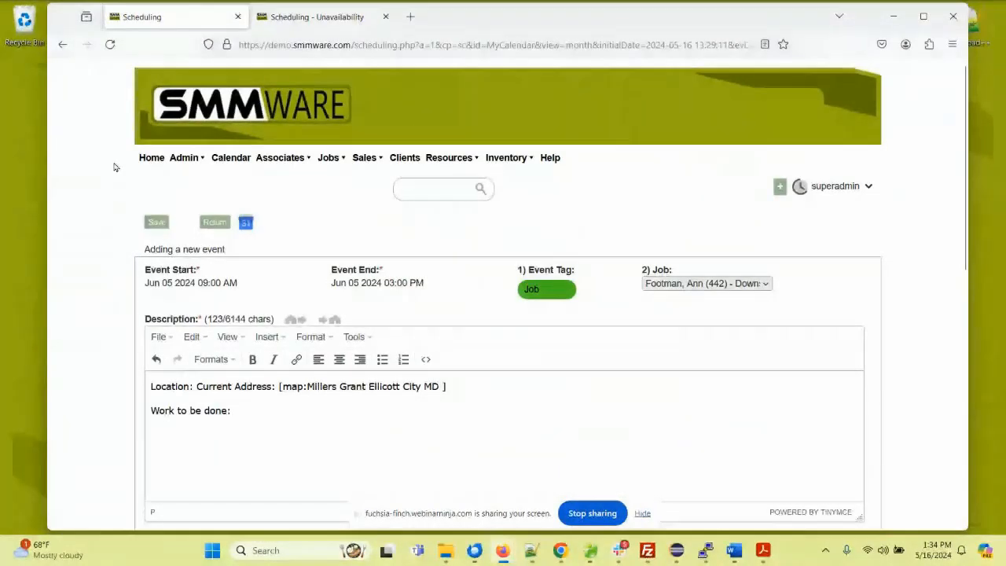
pyautogui.scroll(-1, 111, 227)
pyautogui.scroll(-9, 111, 227)
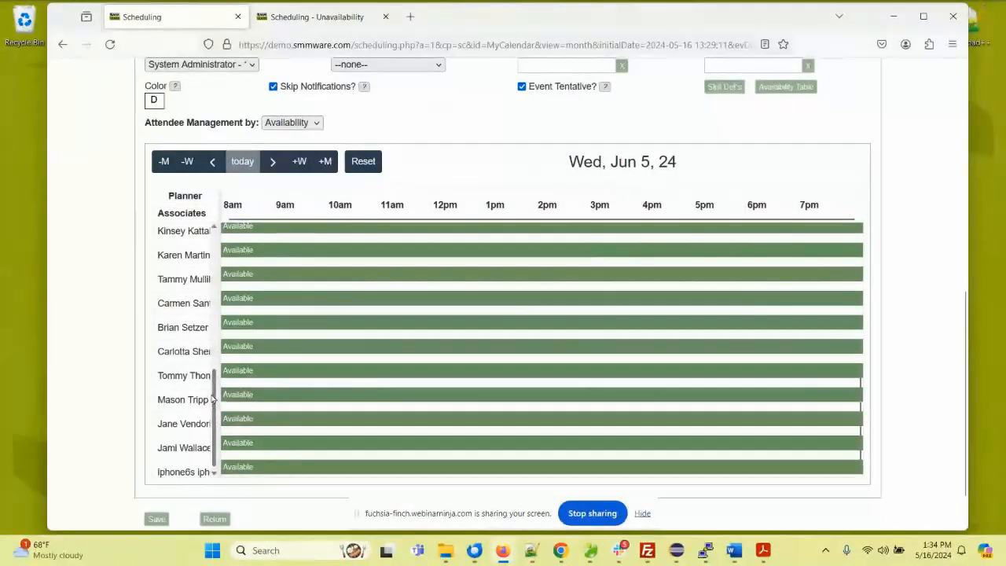
pyautogui.click(338, 251)
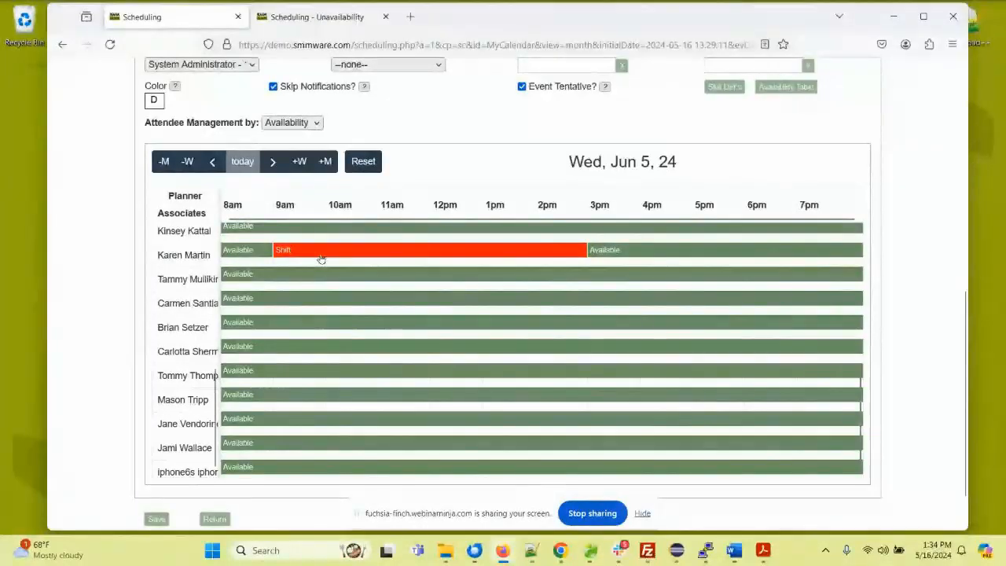
pyautogui.moveTo(280, 256); pyautogui.dragTo(381, 252)
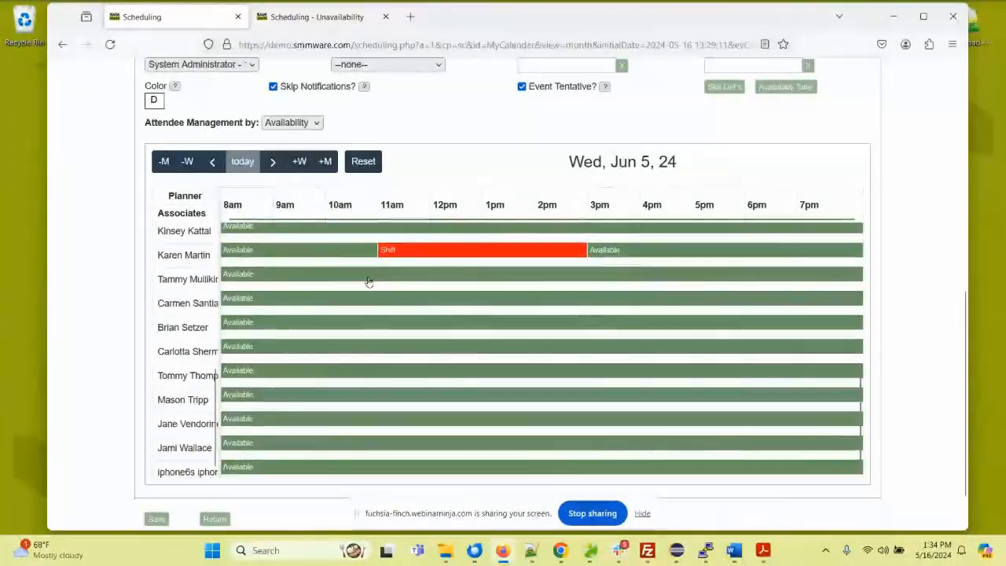
# Step: Assign shifts to the next two associates in the planner, one from 9:30am to 3pm and the other from 11am to 3pm
pyautogui.click(323, 281)
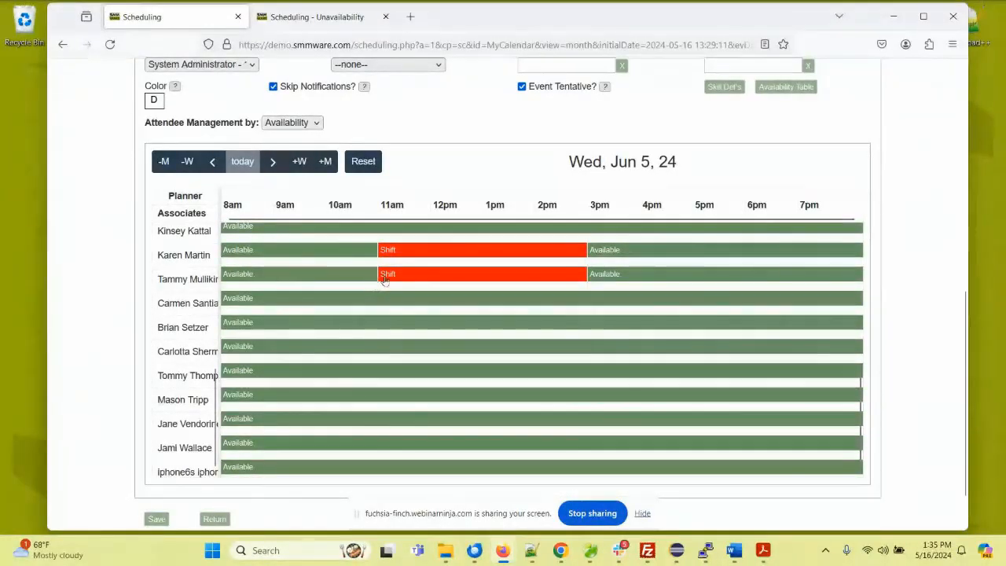
pyautogui.moveTo(381, 277); pyautogui.dragTo(300, 274)
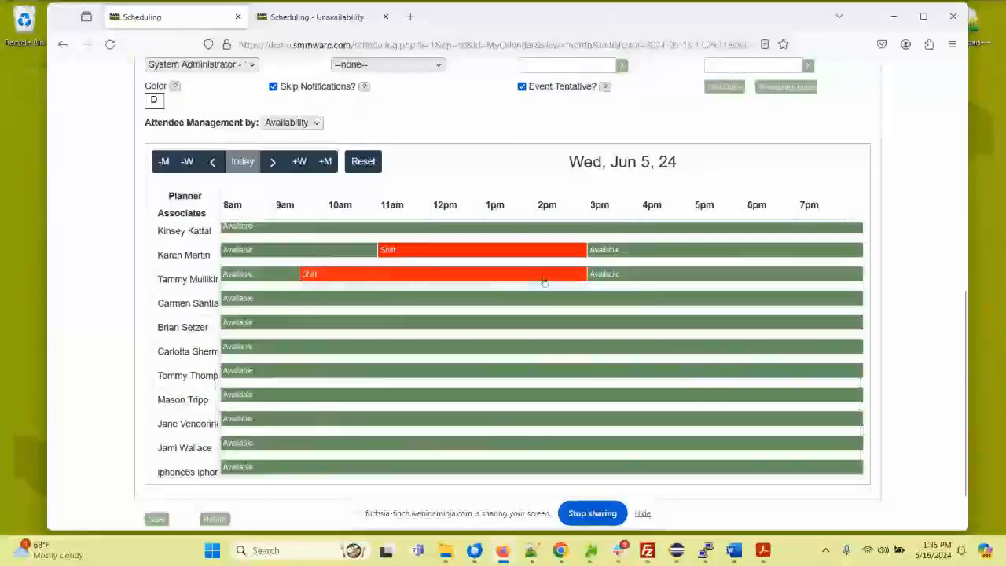
pyautogui.click(431, 301)
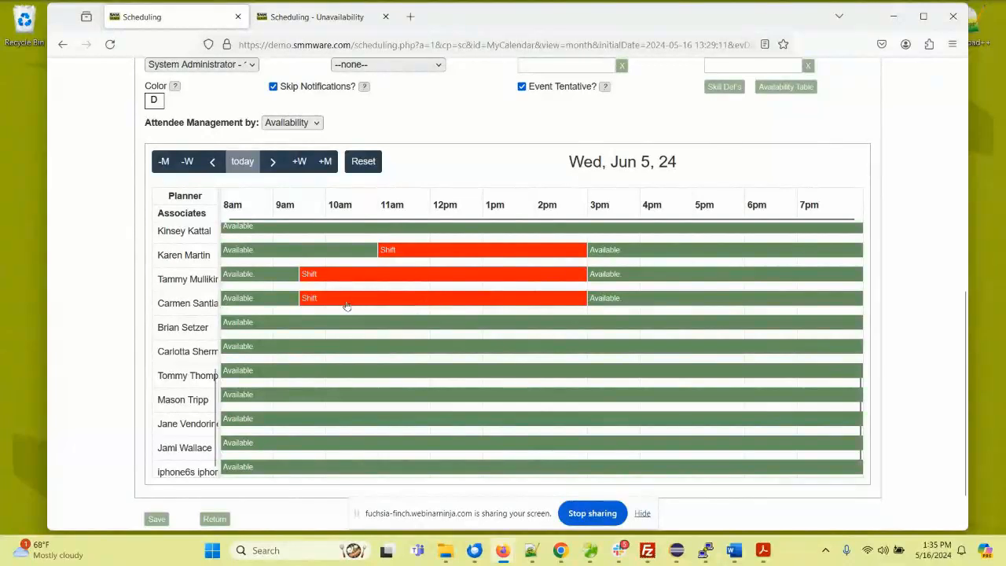
pyautogui.moveTo(308, 298); pyautogui.dragTo(385, 302)
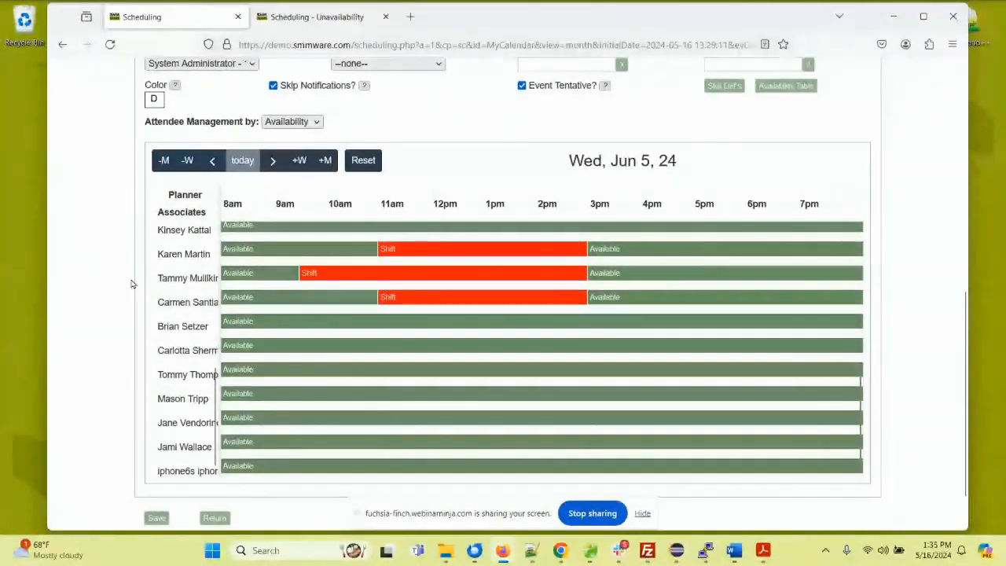
# Step: Open the Availability Table, examine the associates' free hours and booked jobs around May 19 to 26, and close the table
pyautogui.scroll(-1, 132, 283)
pyautogui.scroll(3, 132, 284)
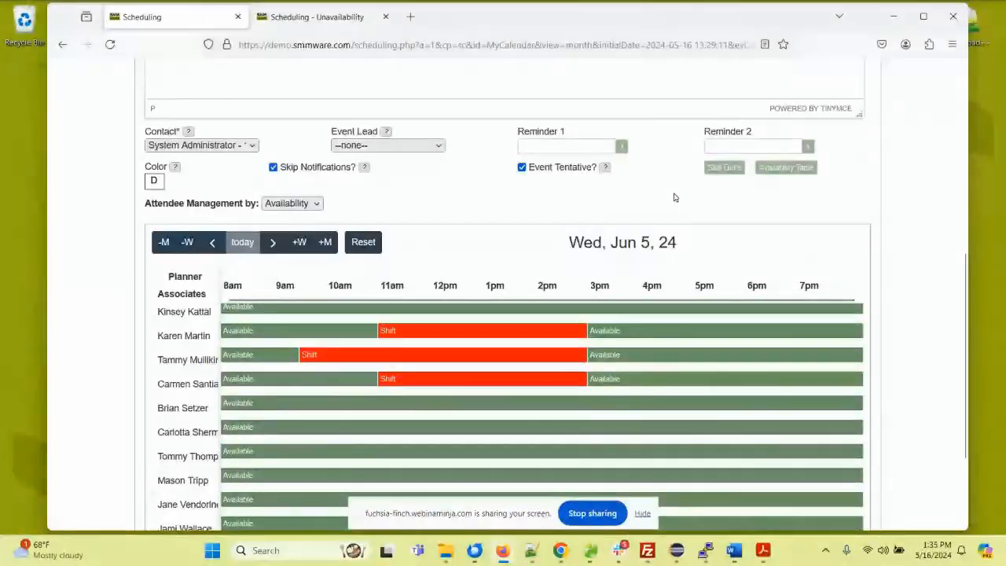
pyautogui.click(777, 169)
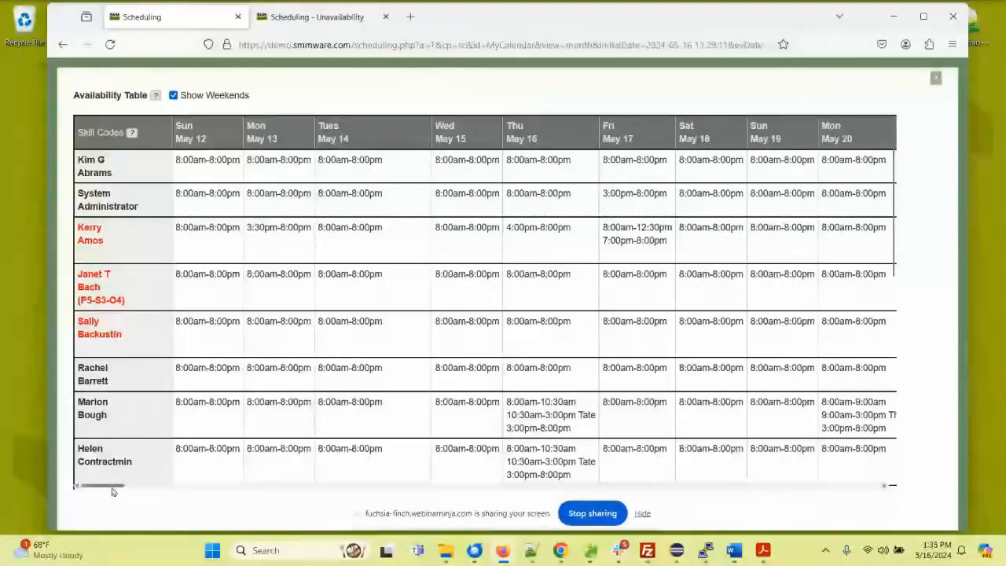
pyautogui.moveTo(112, 492)
pyautogui.mouseDown()
pyautogui.moveTo(716, 488)
pyautogui.moveTo(130, 487)
pyautogui.mouseUp()
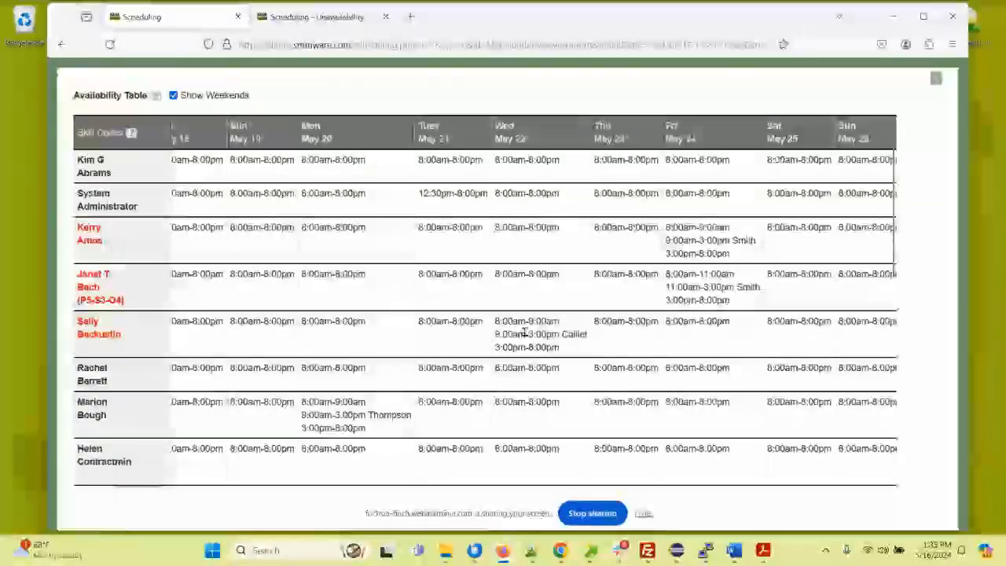
pyautogui.moveTo(499, 331); pyautogui.dragTo(504, 333)
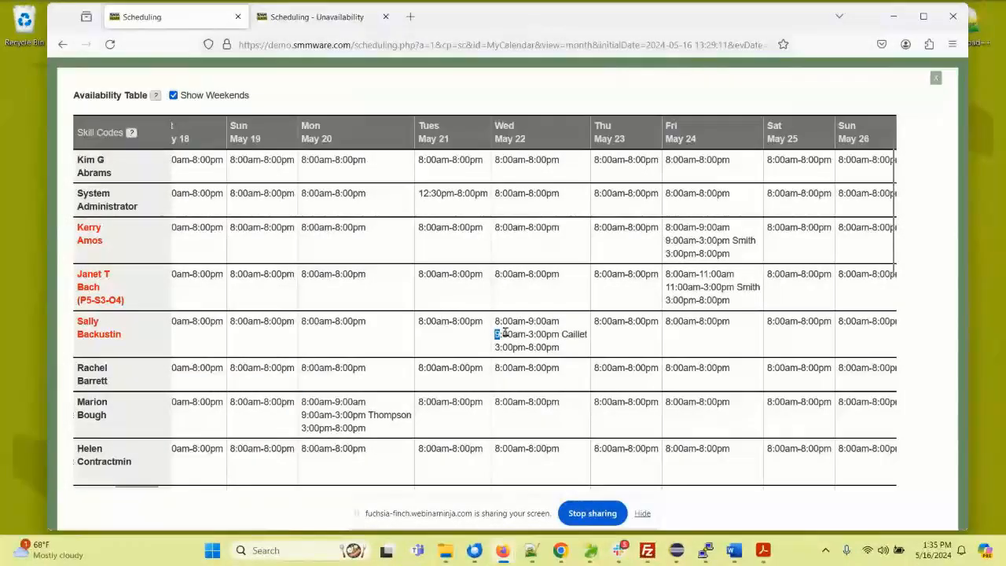
pyautogui.moveTo(590, 339); pyautogui.dragTo(588, 338)
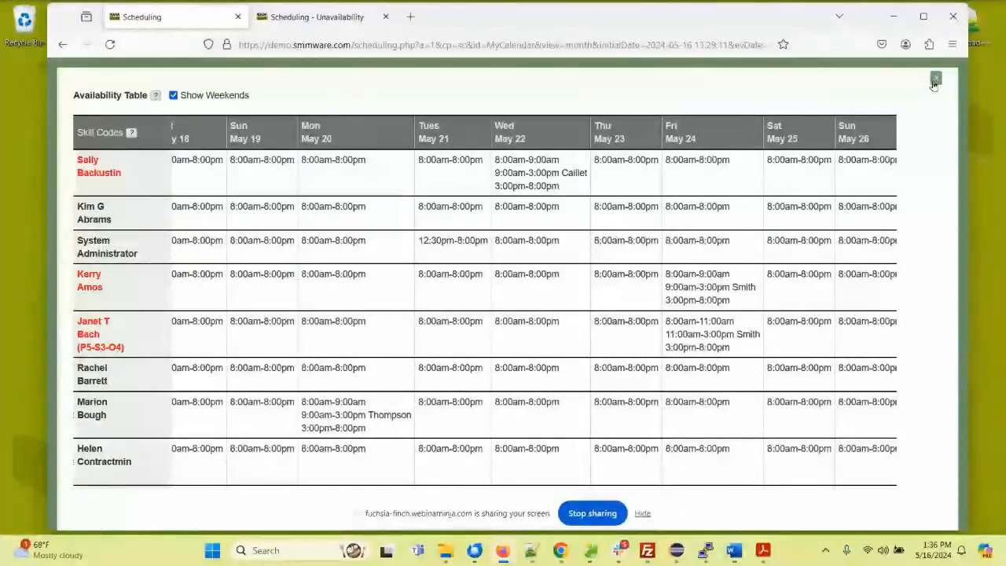
pyautogui.click(936, 79)
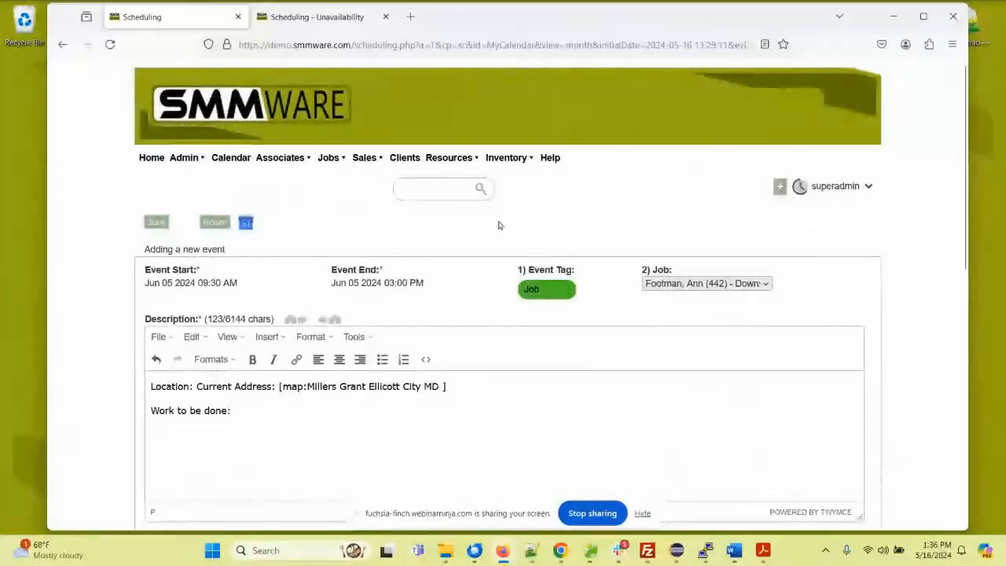
# Step: Review the event's options and planner, check the SMMware overview diagram in the PDF in Acrobat, and return to the browser
pyautogui.scroll(-4, 455, 220)
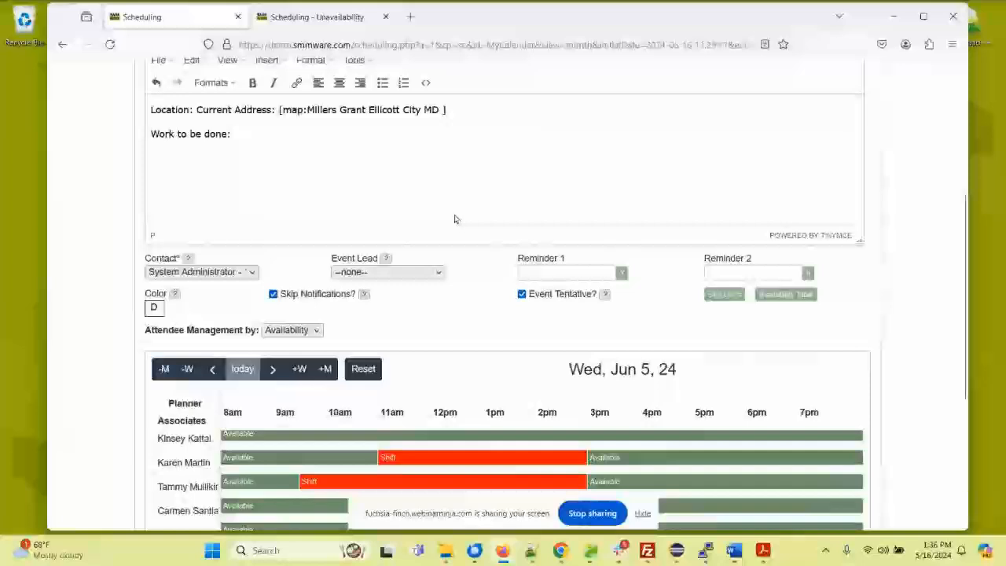
pyautogui.moveTo(716, 298)
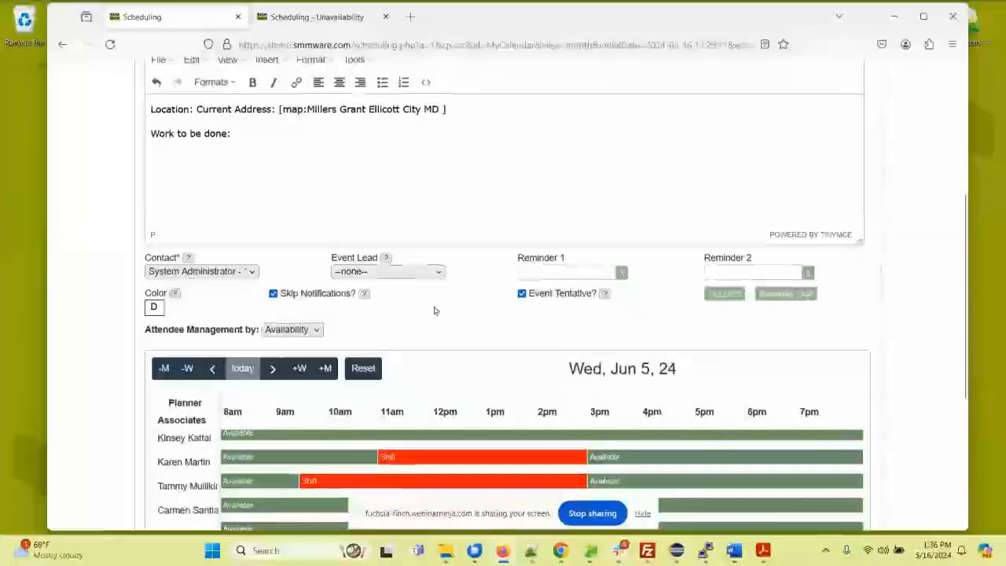
pyautogui.scroll(-3, 434, 310)
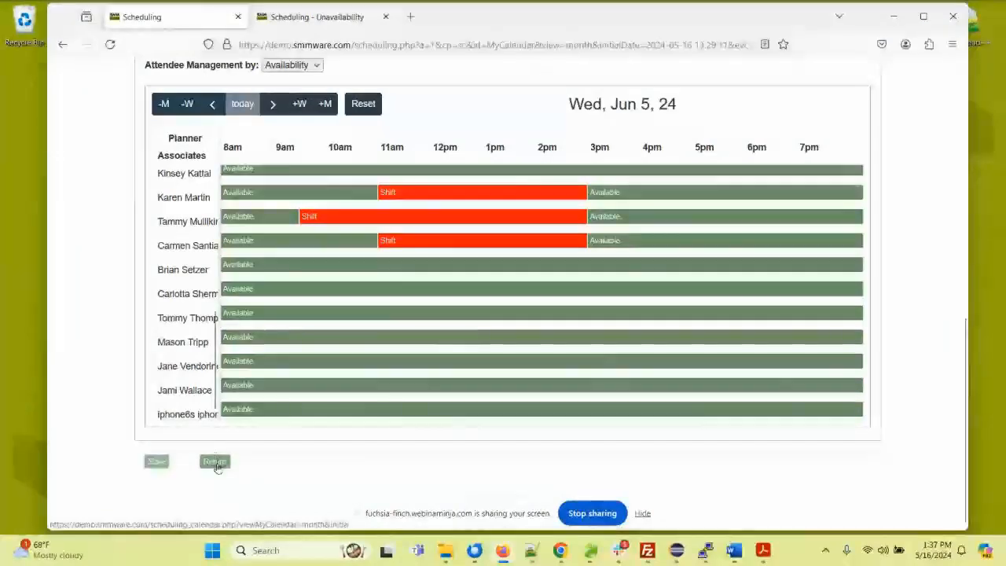
pyautogui.click(763, 551)
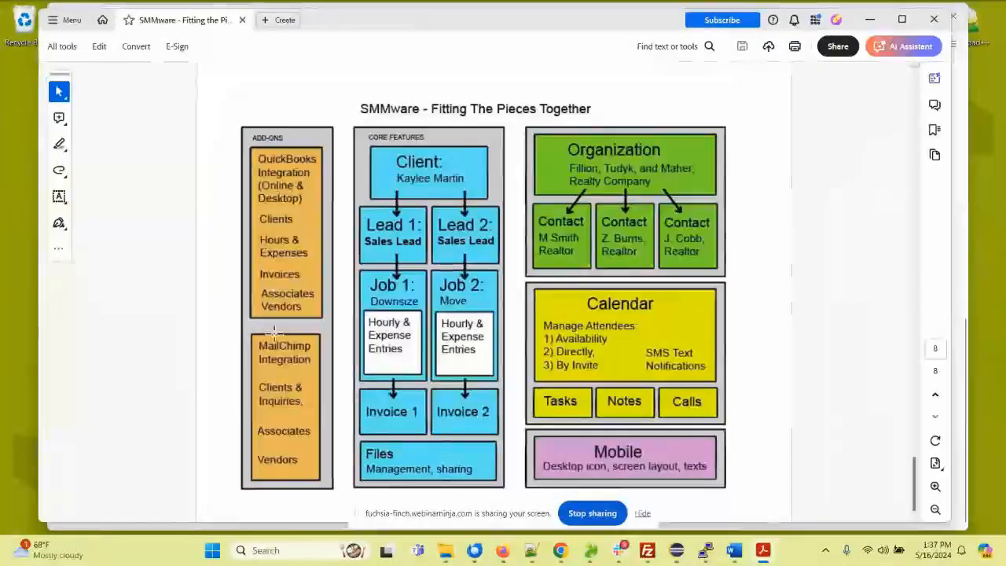
pyautogui.click(871, 18)
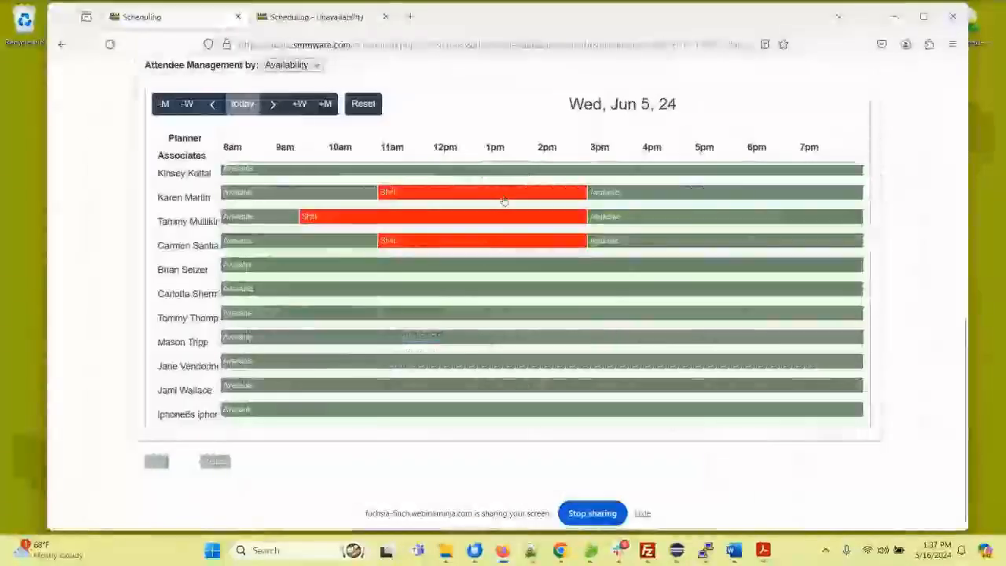
# Step: Leave the new event without saving and open the client list to look through the current clients
pyautogui.scroll(5, 476, 212)
pyautogui.scroll(10, 114, 166)
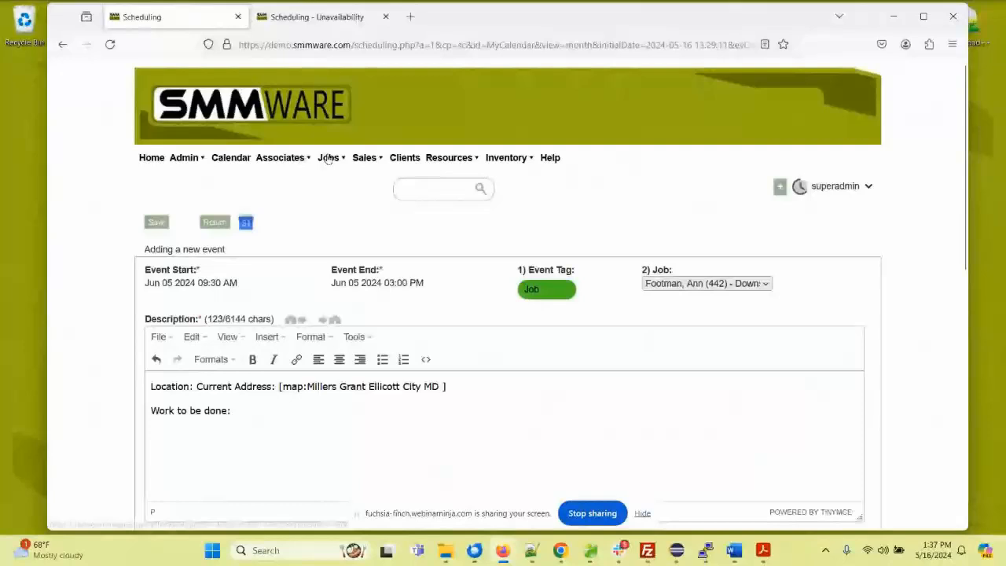
pyautogui.click(403, 158)
pyautogui.click(511, 319)
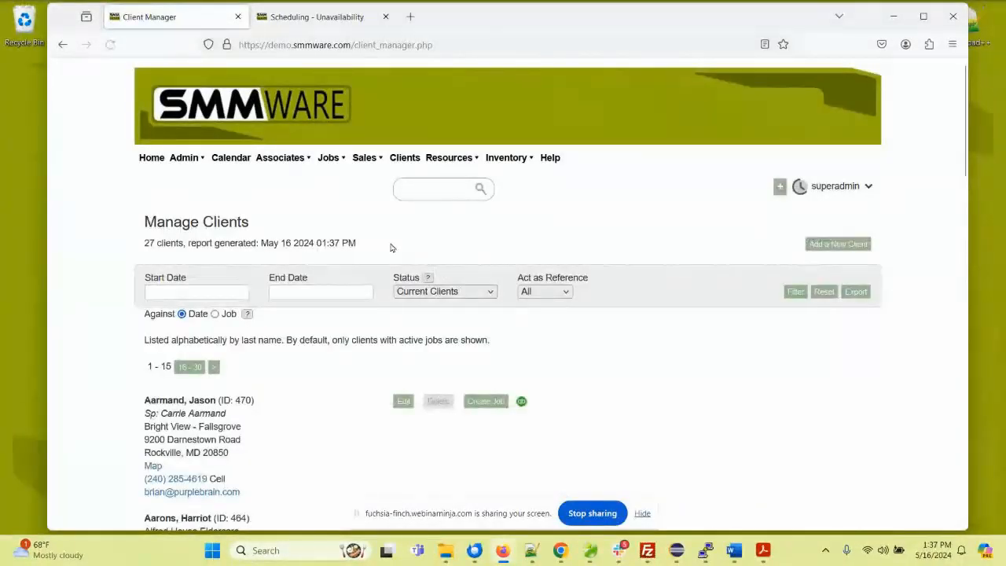
pyautogui.scroll(-3, 304, 266)
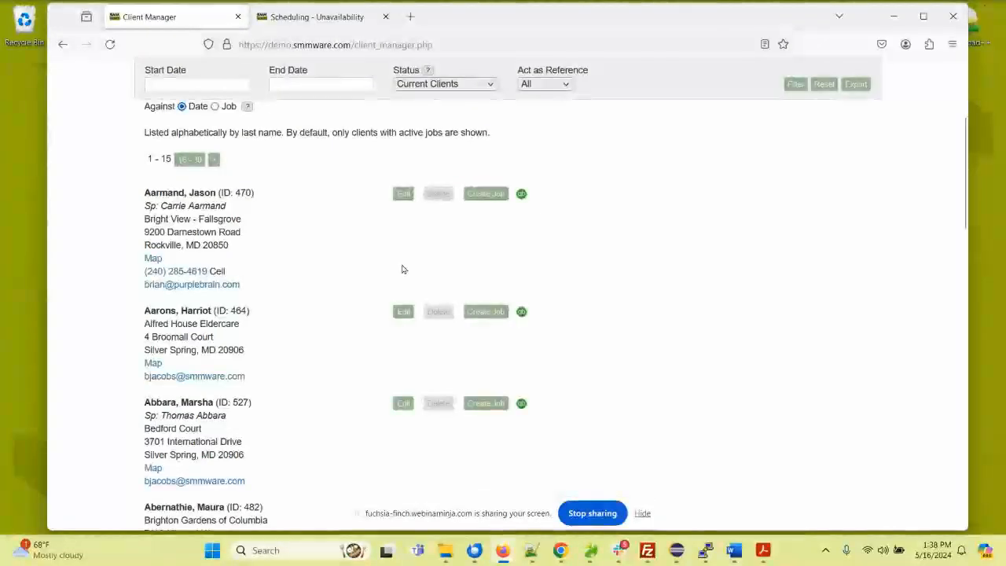
pyautogui.scroll(3, 471, 204)
# Step: Open the Organization Manager, switch to the Contact Manager, and look through its contact categories
pyautogui.moveTo(450, 160)
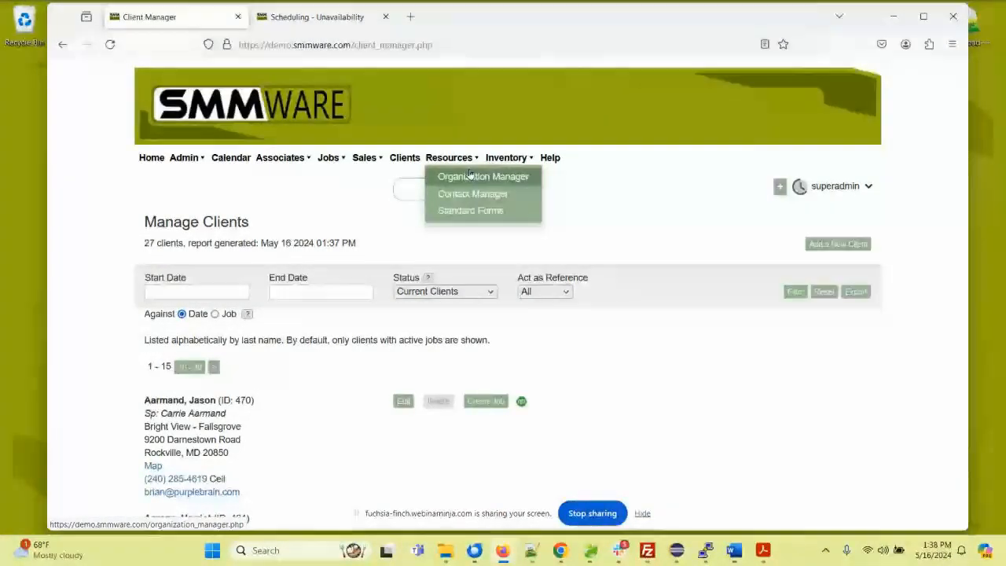
pyautogui.click(482, 175)
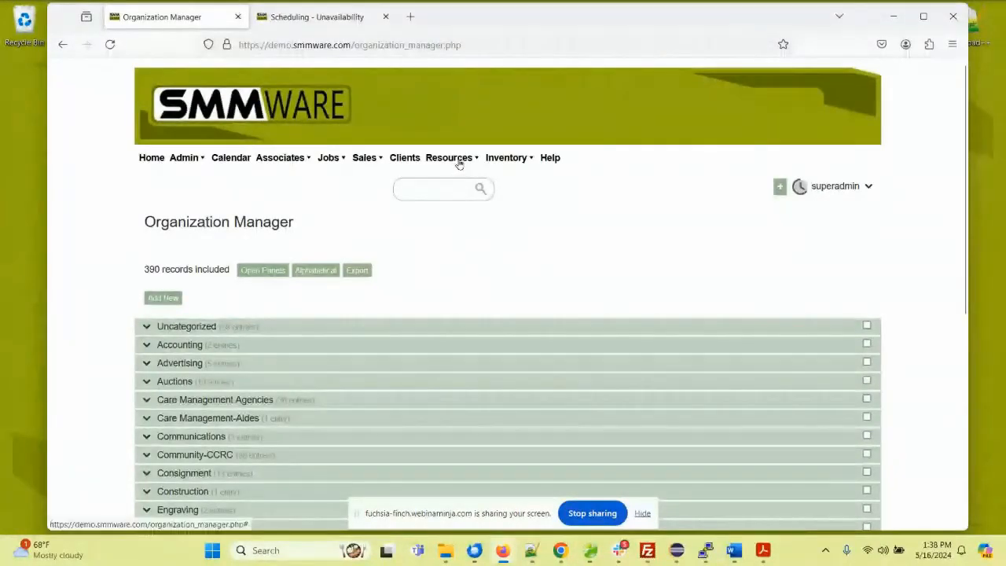
pyautogui.click(457, 196)
pyautogui.scroll(-3, 334, 288)
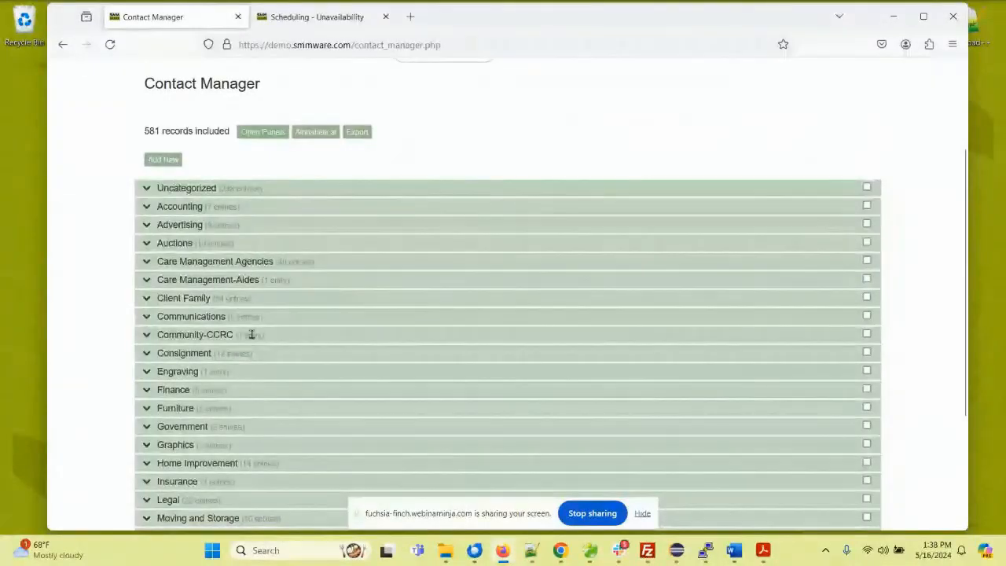
pyautogui.scroll(-3, 189, 375)
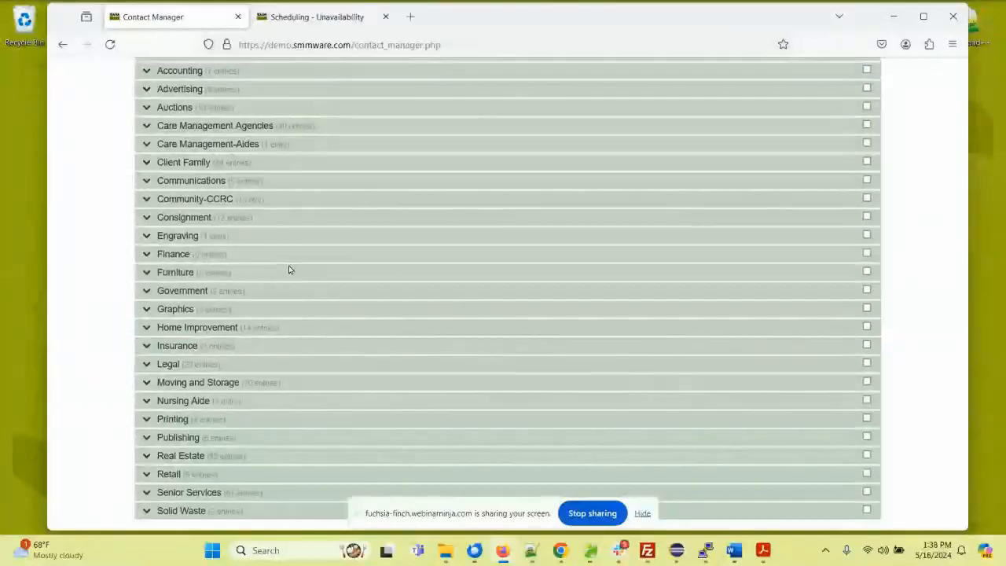
# Step: Search all records for a person's surname and examine the matching client and organization entries
pyautogui.scroll(3, 289, 270)
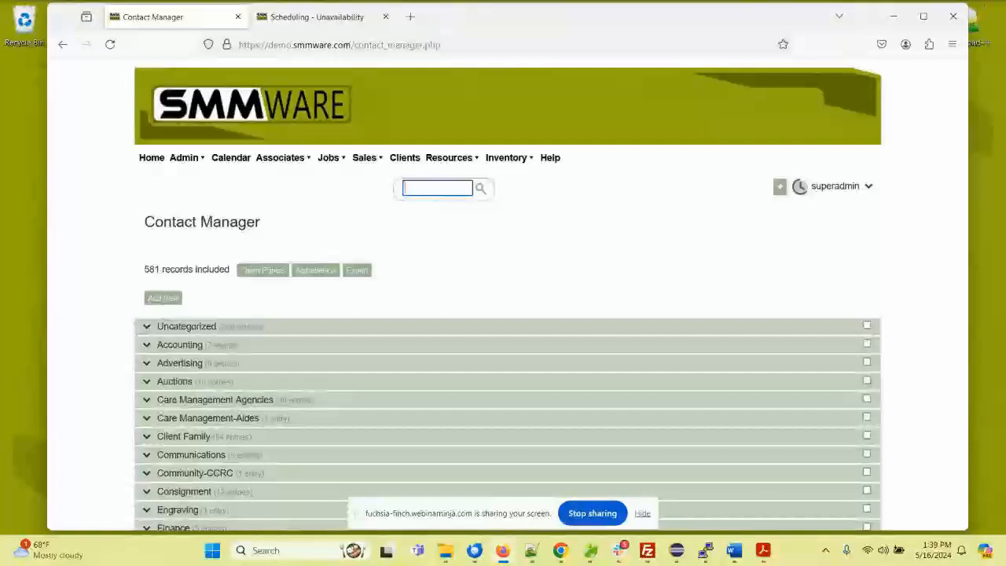
pyautogui.write('Smith')
pyautogui.click(437, 205)
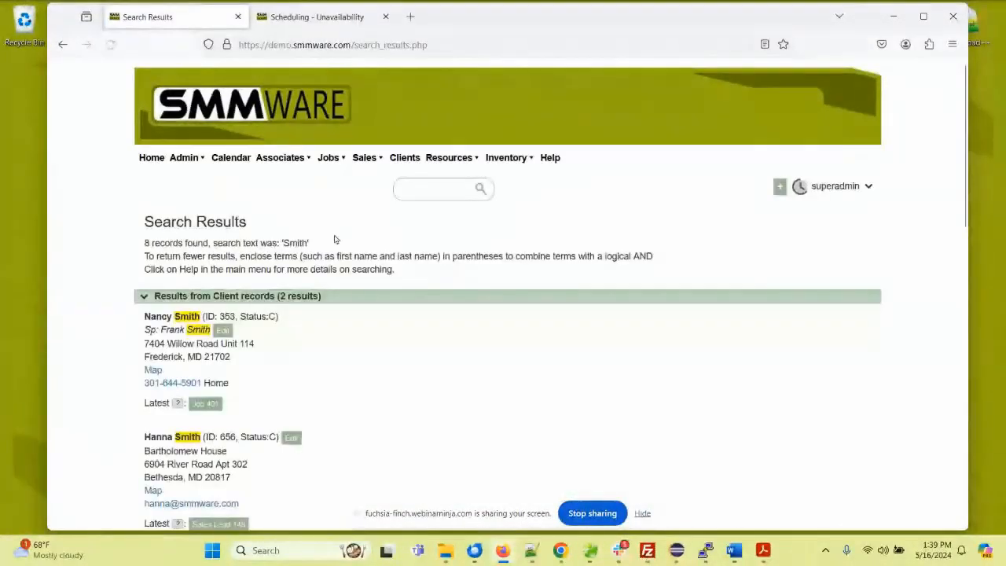
pyautogui.scroll(-3, 283, 264)
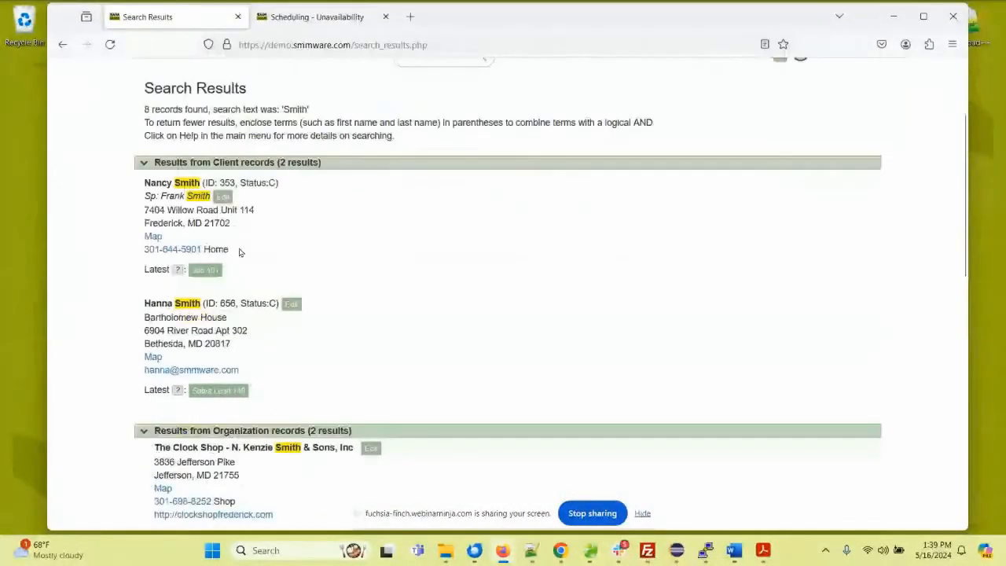
# Step: Examine the remaining organization, contact and associate matches in the search results, then go back to the start of the page
pyautogui.scroll(-4, 247, 178)
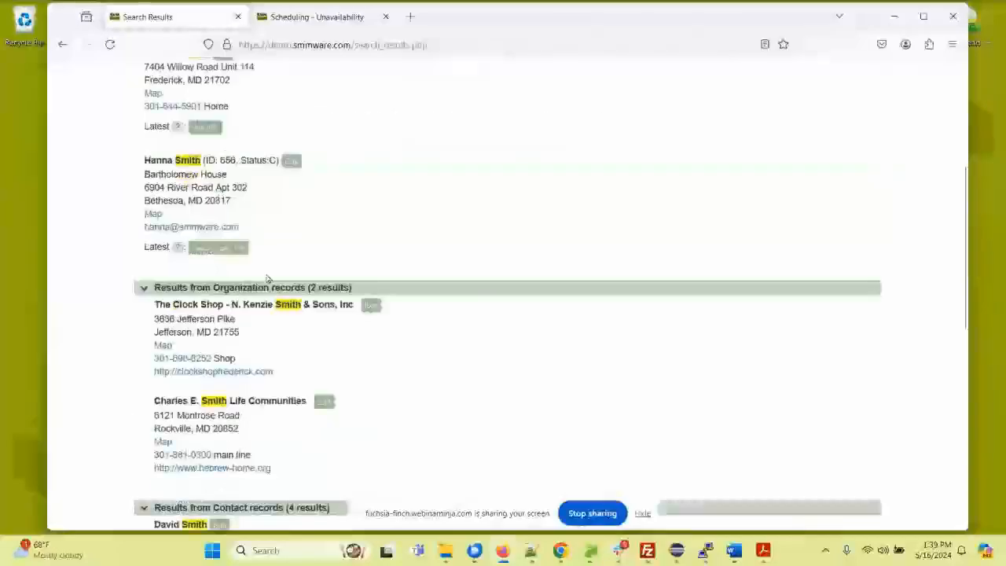
pyautogui.scroll(-3, 287, 301)
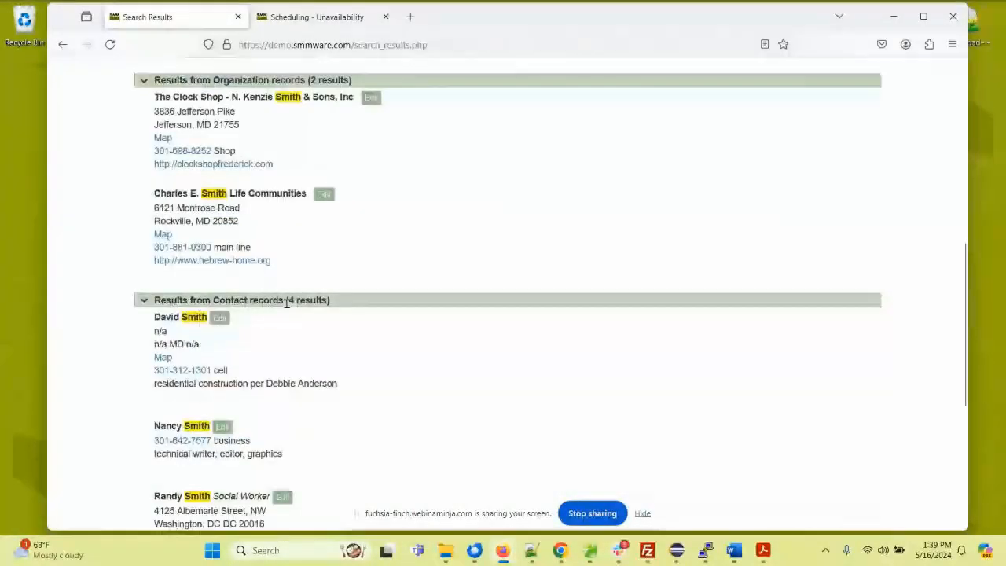
pyautogui.scroll(-4, 287, 307)
pyautogui.scroll(-1, 268, 378)
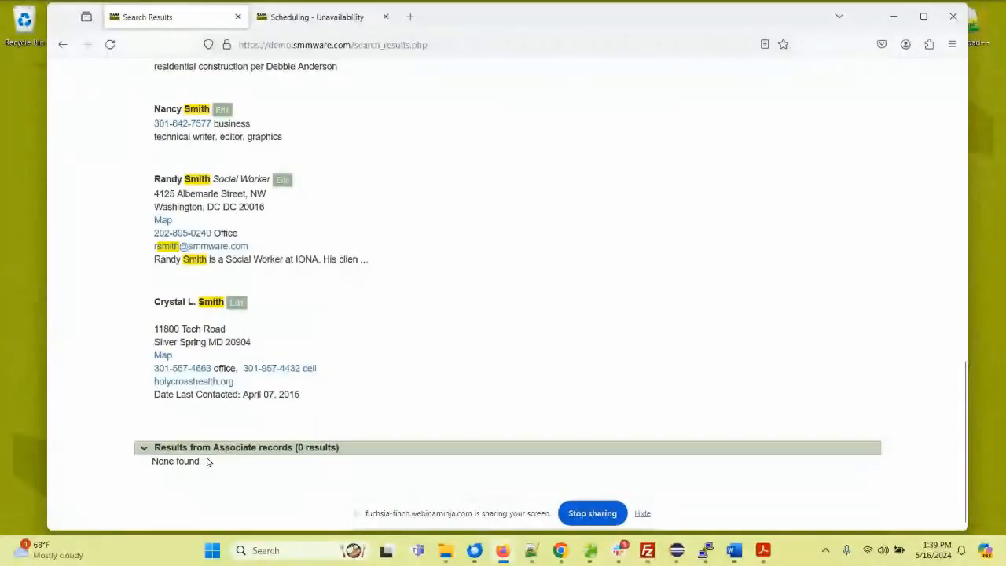
pyautogui.scroll(9, 213, 328)
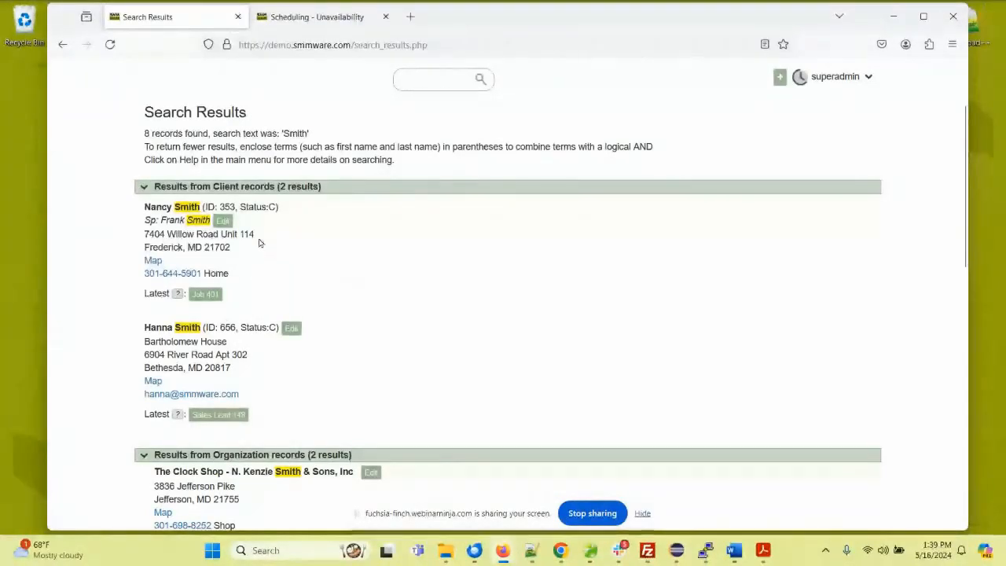
pyautogui.scroll(1, 237, 236)
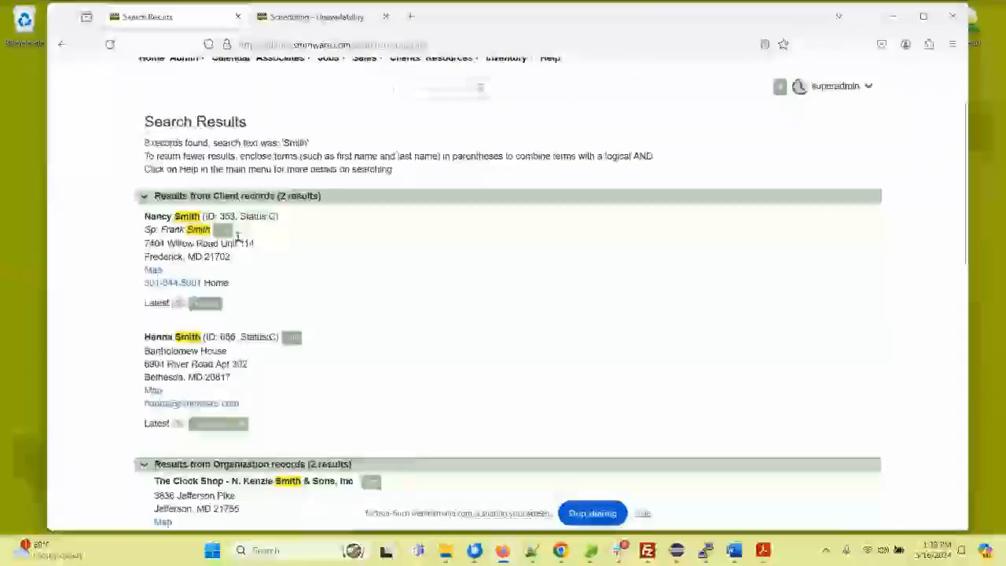
pyautogui.scroll(2, 238, 236)
# Step: Open the admin settings and look through the Calendar settings, including the availability options and event tags
pyautogui.click(185, 158)
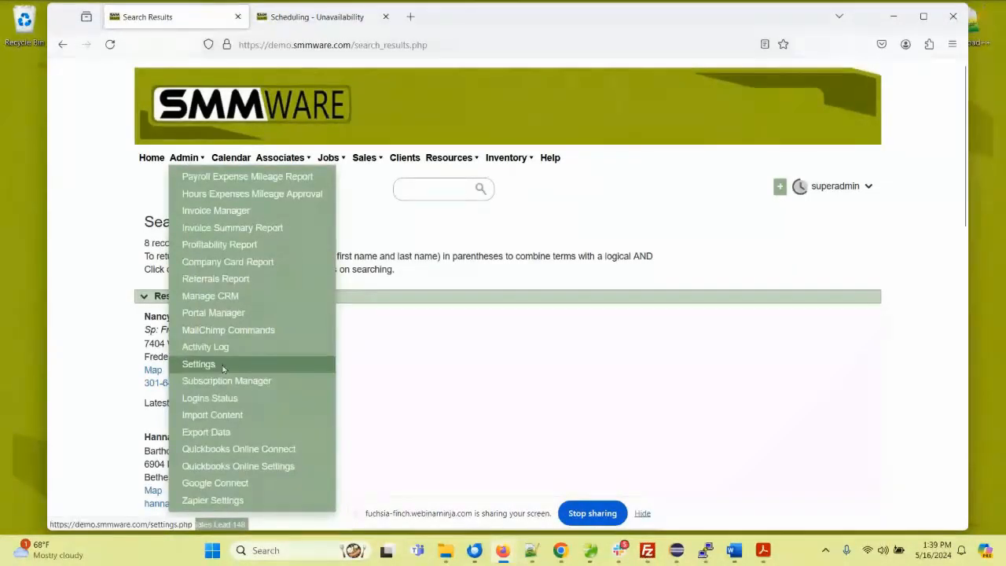
pyautogui.click(250, 365)
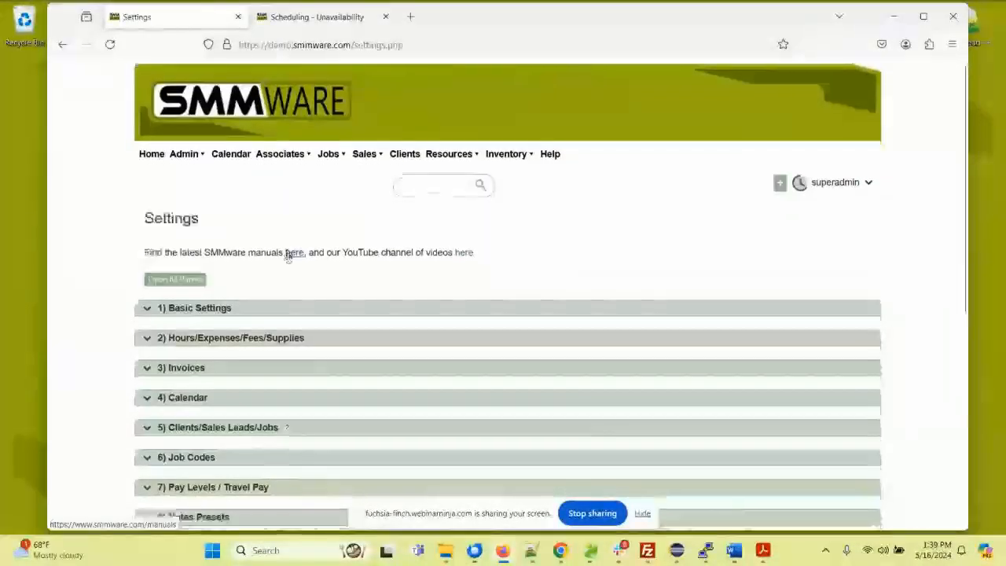
pyautogui.scroll(-3, 288, 258)
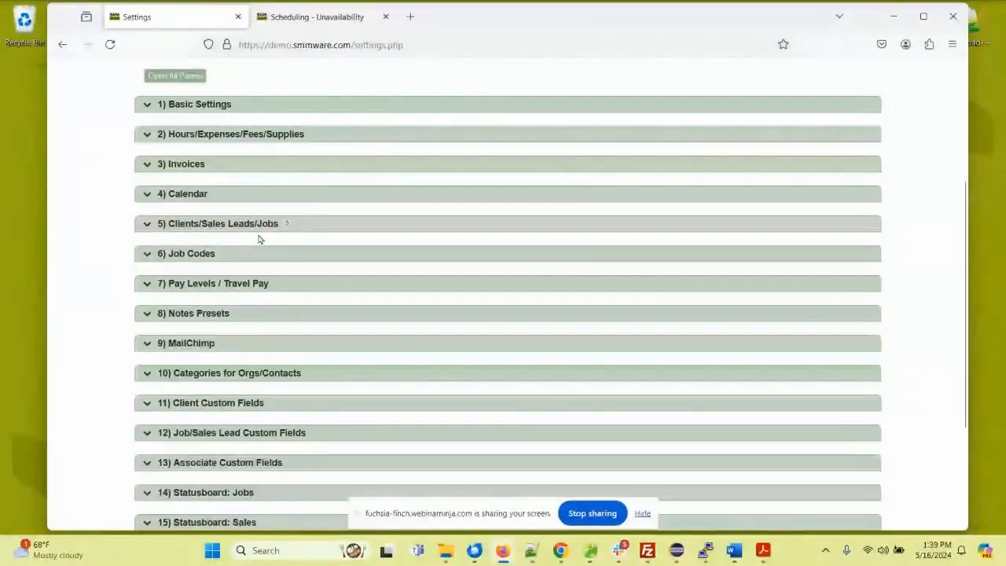
pyautogui.click(189, 194)
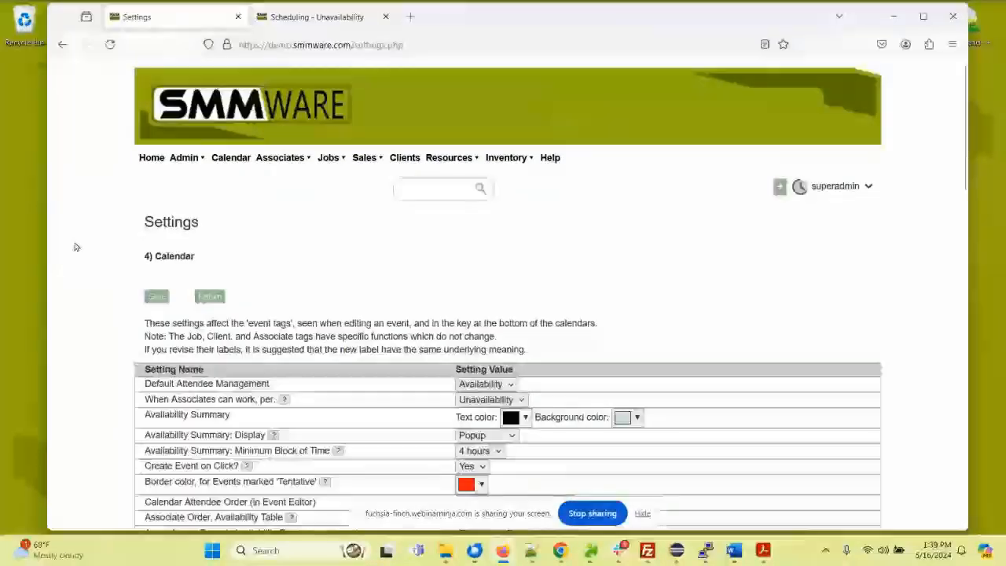
pyautogui.scroll(-10, 75, 247)
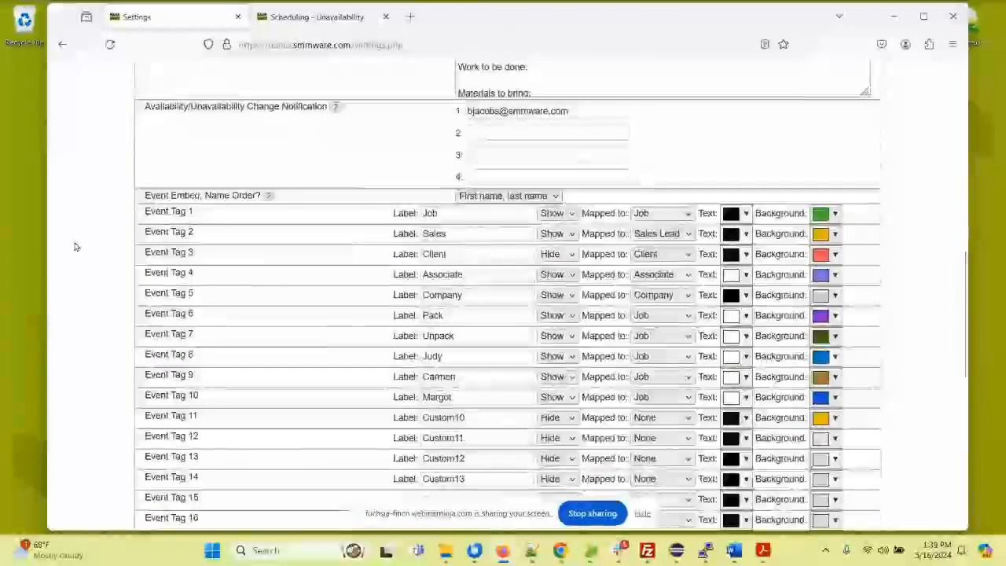
pyautogui.scroll(-2, 74, 247)
pyautogui.scroll(5, 74, 247)
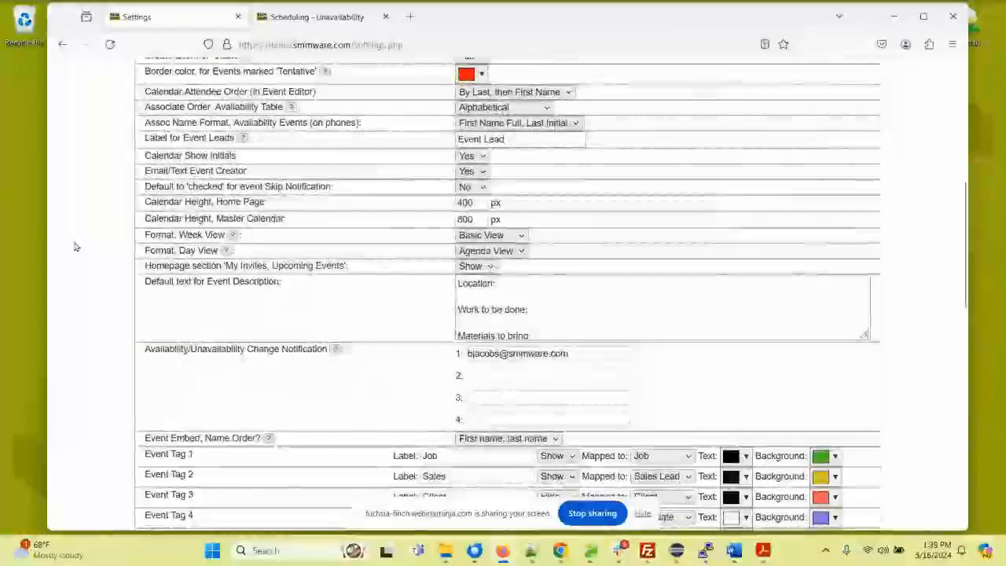
pyautogui.scroll(5, 75, 247)
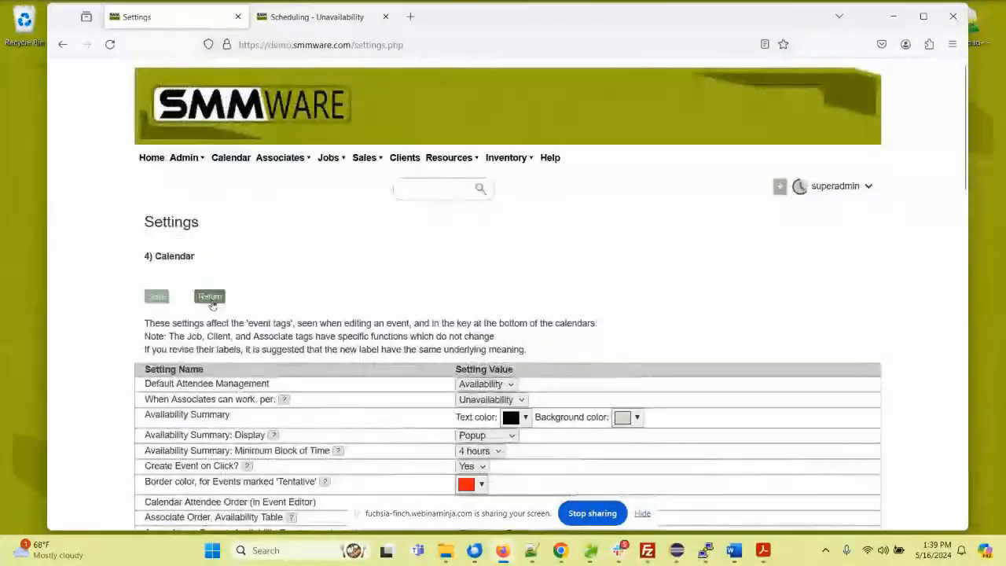
# Step: Return to the Settings overview, look through the expanded setting panels such as Invoices, and collapse all panels
pyautogui.click(210, 298)
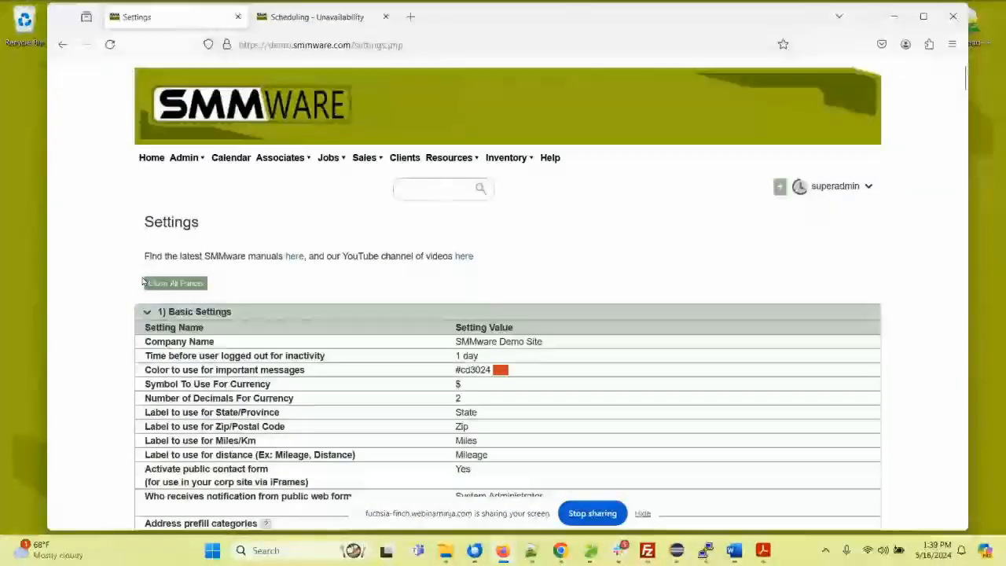
pyautogui.scroll(-15, 95, 277)
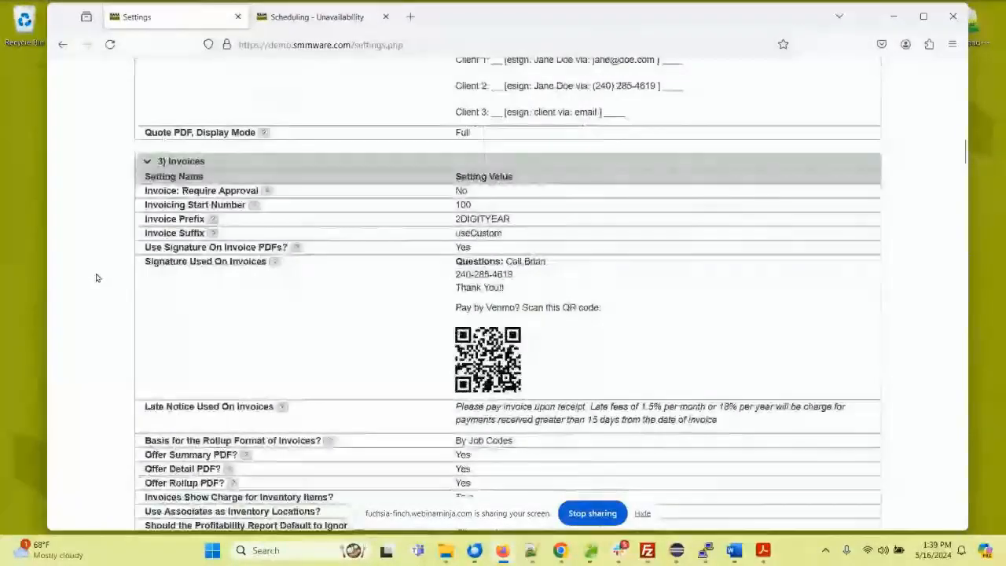
pyautogui.scroll(3, 97, 277)
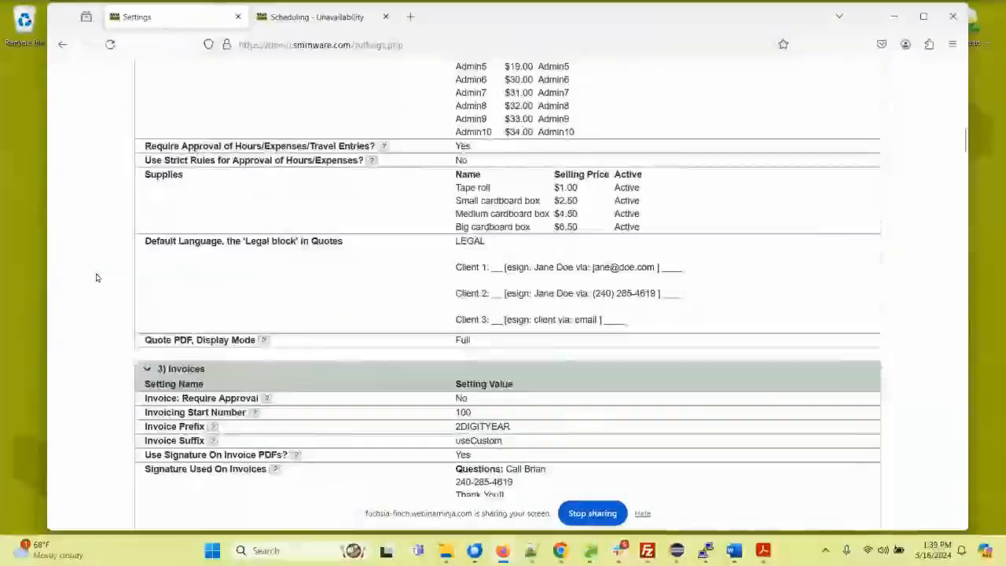
pyautogui.scroll(12, 97, 278)
pyautogui.click(187, 284)
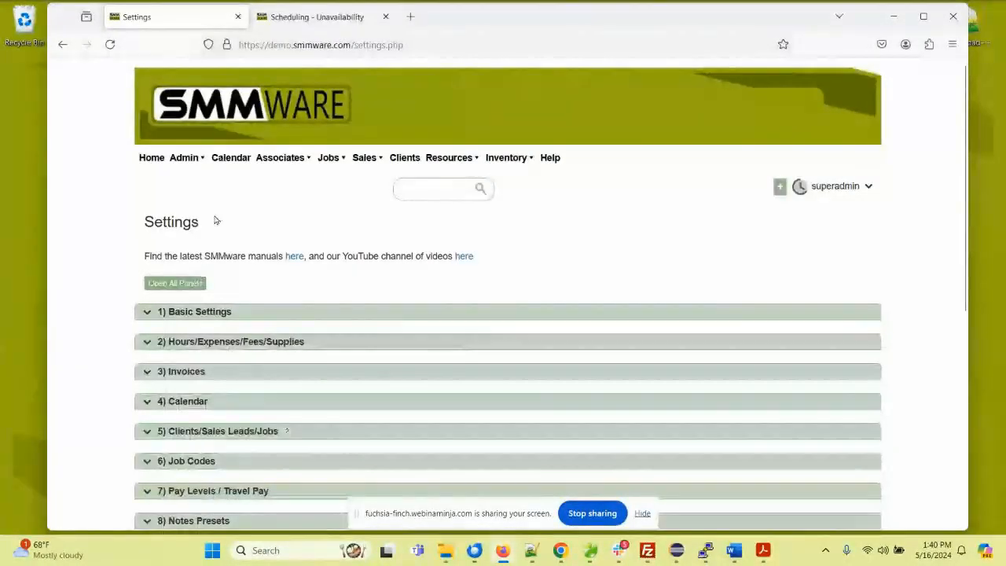
# Step: Open the client list and look through the current clients
pyautogui.click(403, 160)
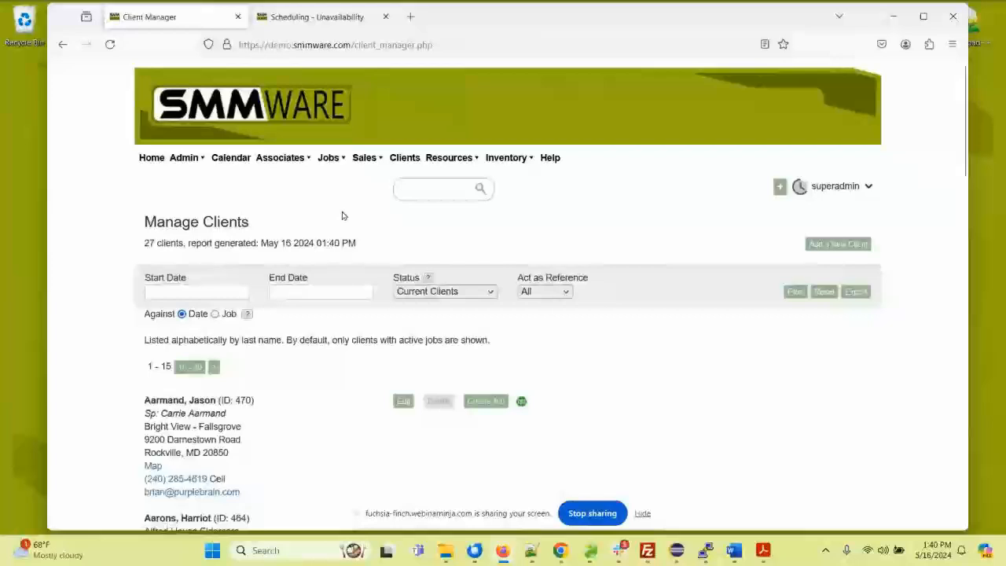
pyautogui.scroll(-3, 471, 250)
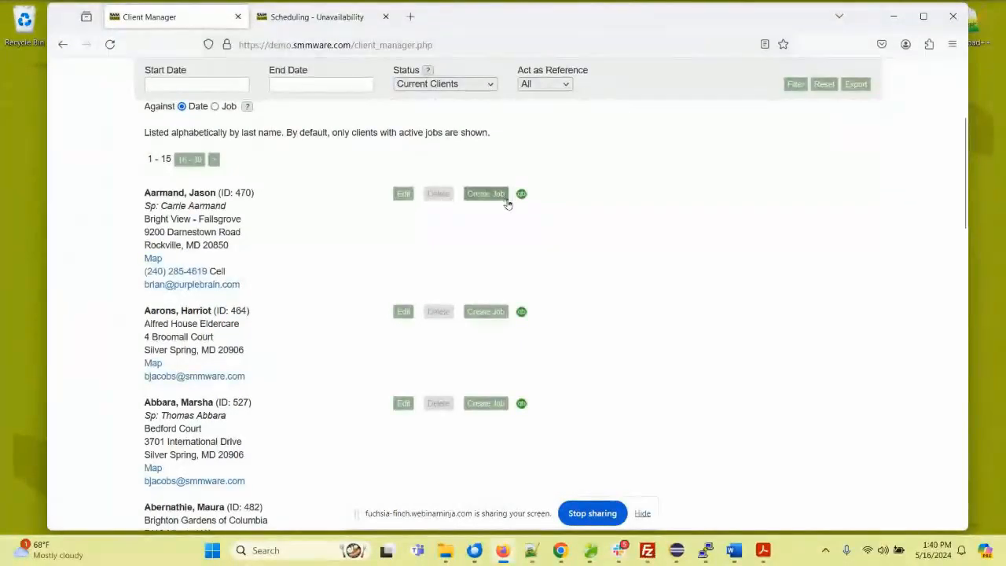
pyautogui.scroll(-8, 505, 239)
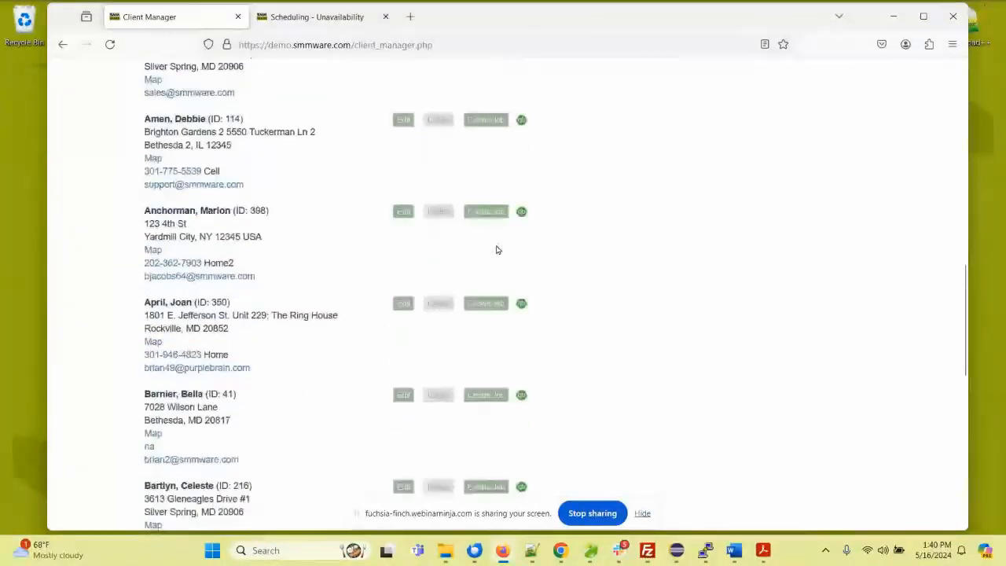
pyautogui.scroll(-4, 496, 250)
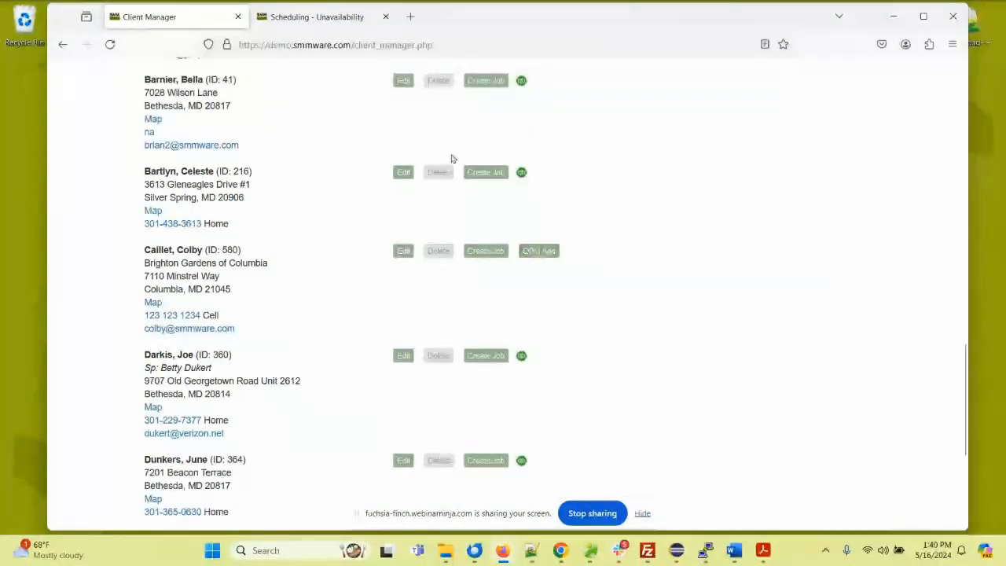
# Step: Open the SMMware Pricing/Sign Up page at smmware.com/subscribe in a new browser tab
pyautogui.click(412, 19)
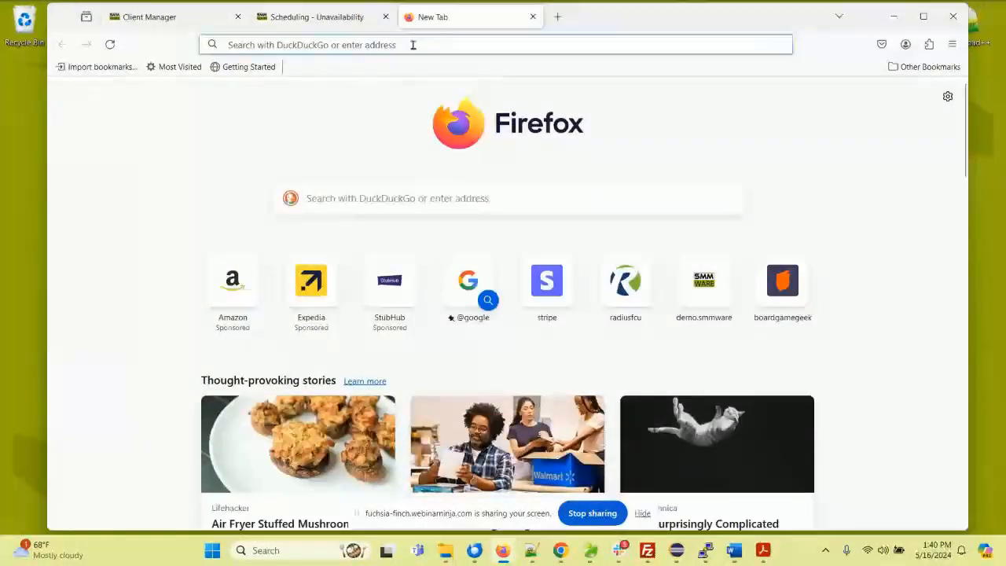
pyautogui.click(414, 46)
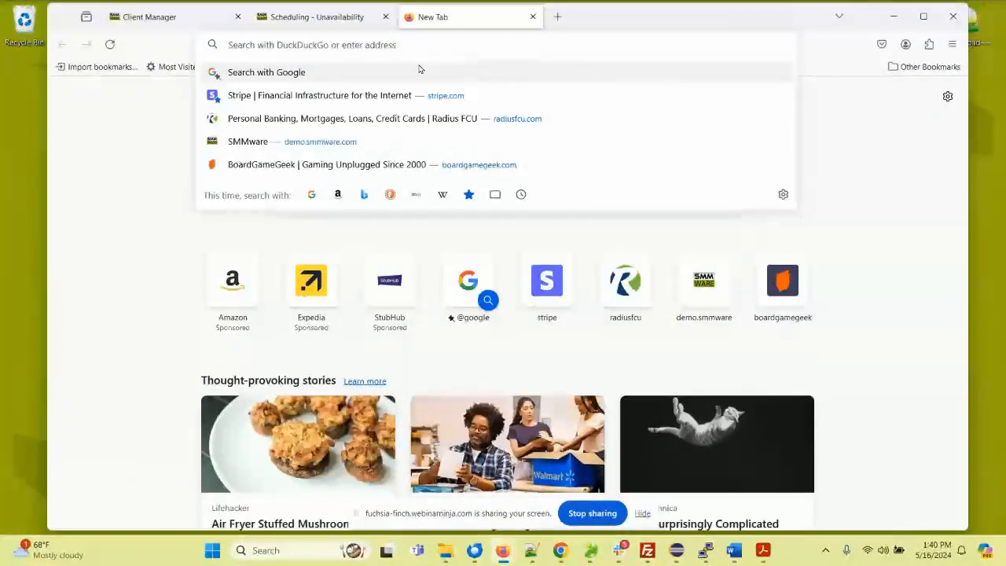
pyautogui.write('smmware.')
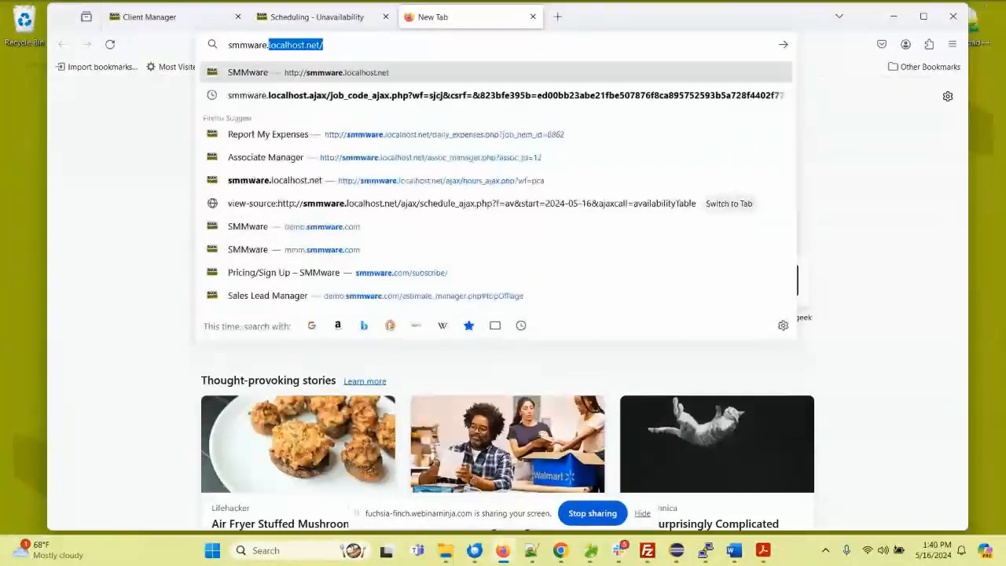
pyautogui.write('com/sub')
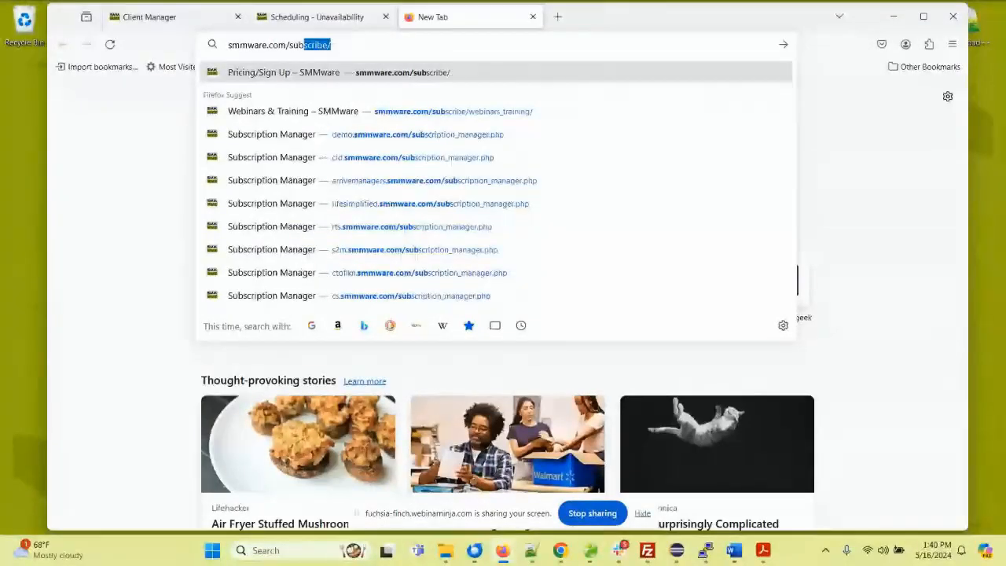
pyautogui.press('Return')
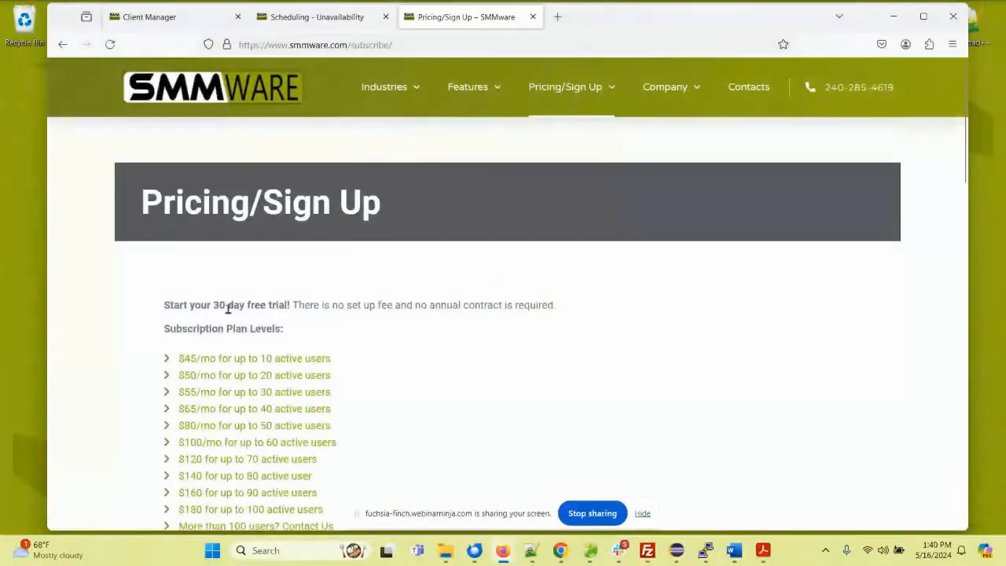
# Step: Review the subscription plan levels, highlighting the price list, and look over the sign-up form fields
pyautogui.scroll(-2, 156, 316)
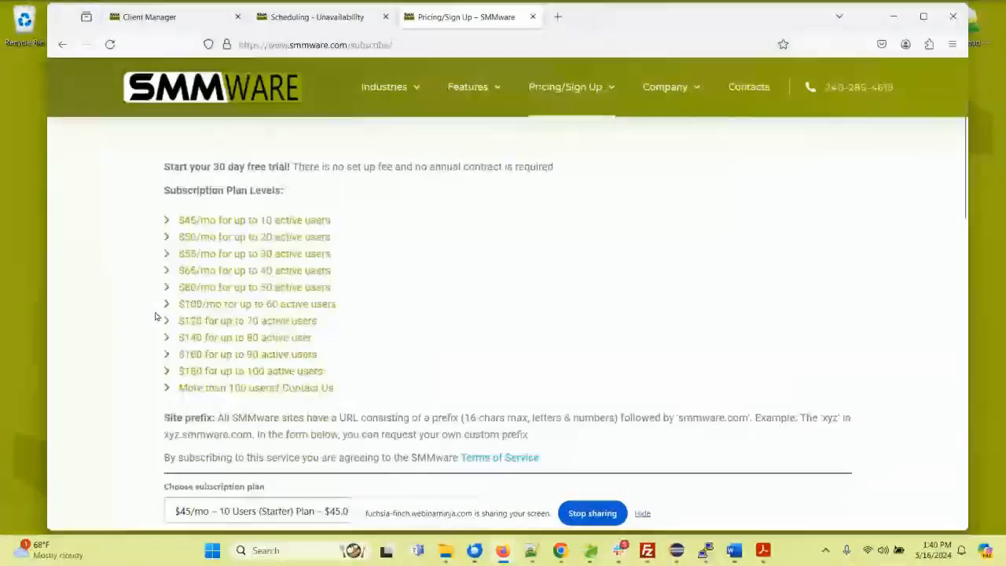
pyautogui.moveTo(183, 220); pyautogui.dragTo(335, 390)
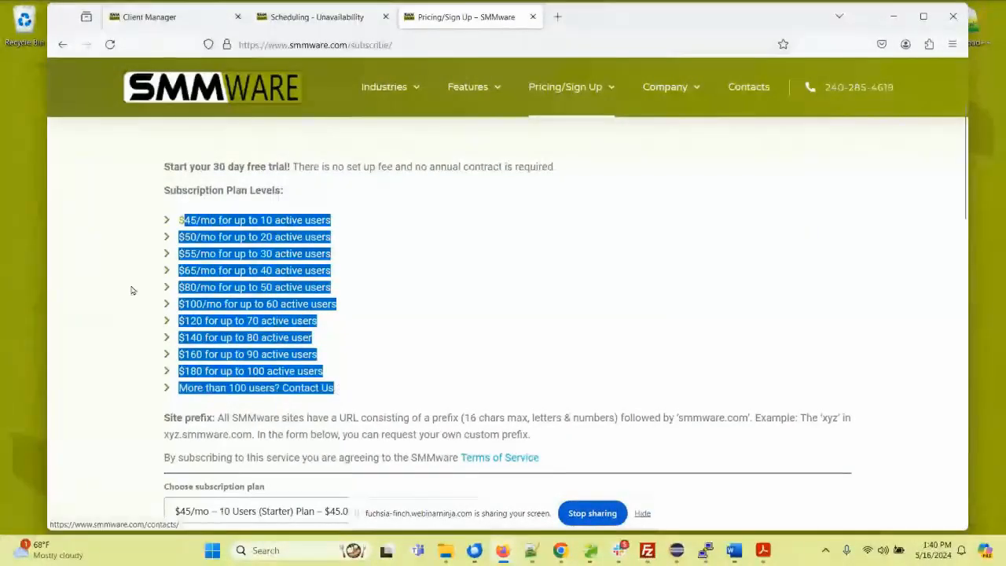
pyautogui.click(117, 272)
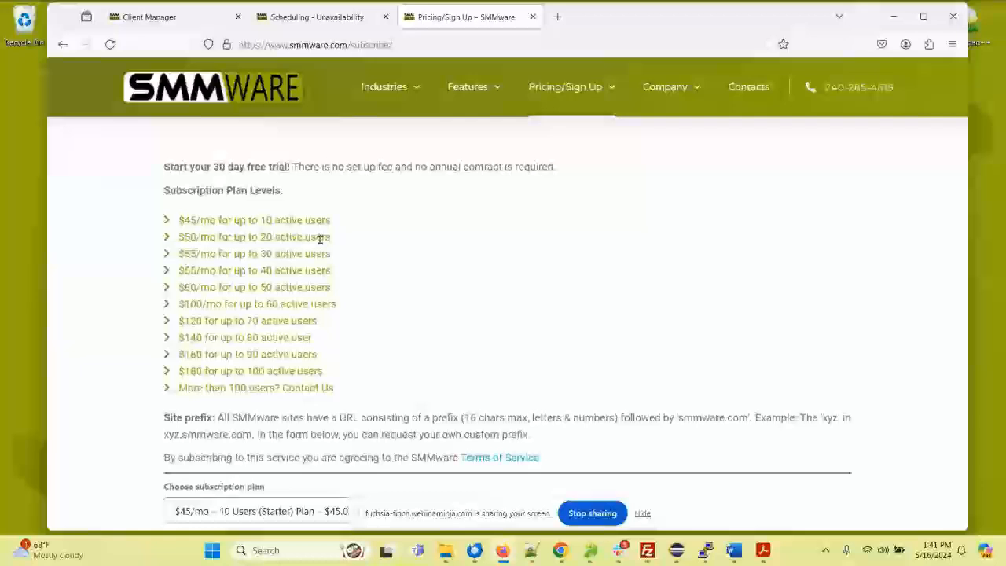
pyautogui.scroll(-3, 320, 240)
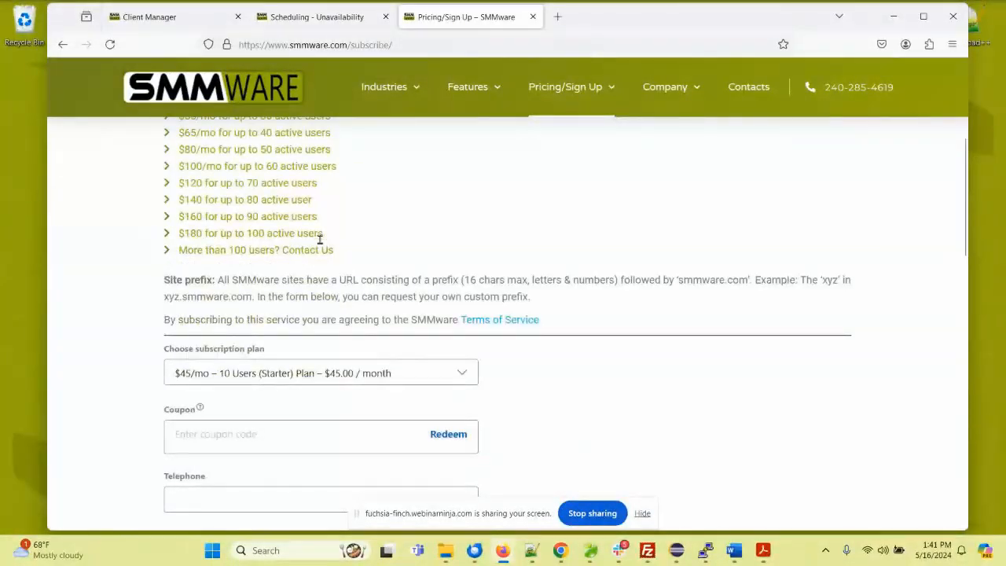
pyautogui.scroll(-6, 320, 240)
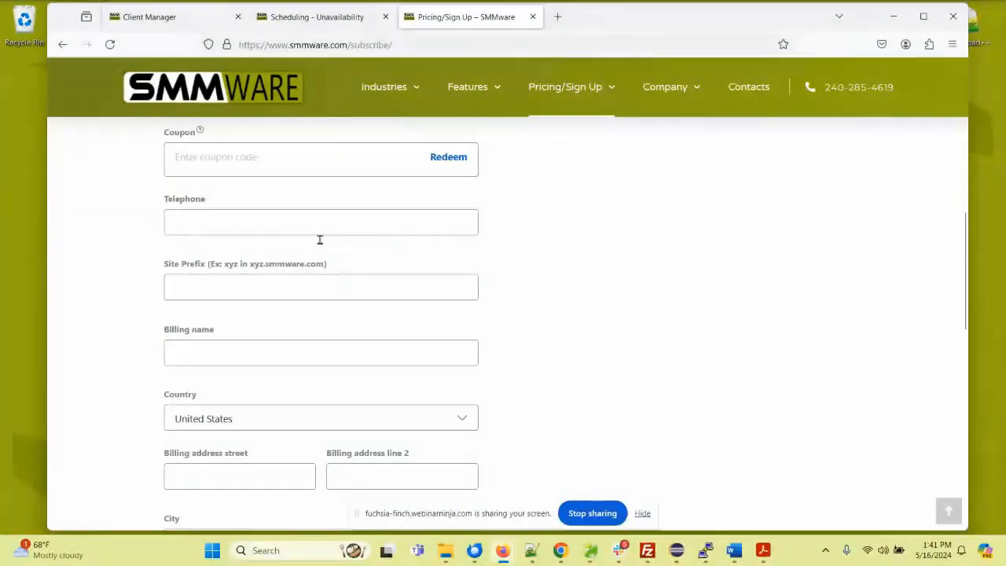
# Step: Point out the Site Prefix field, compare it with the demo site's address, and return to the start of the pricing page
pyautogui.click(243, 285)
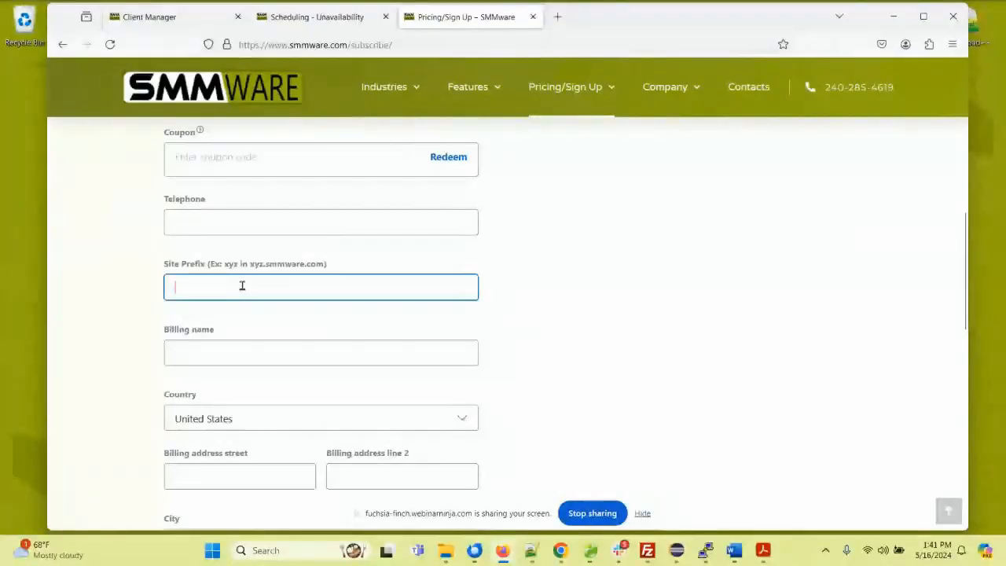
pyautogui.click(184, 17)
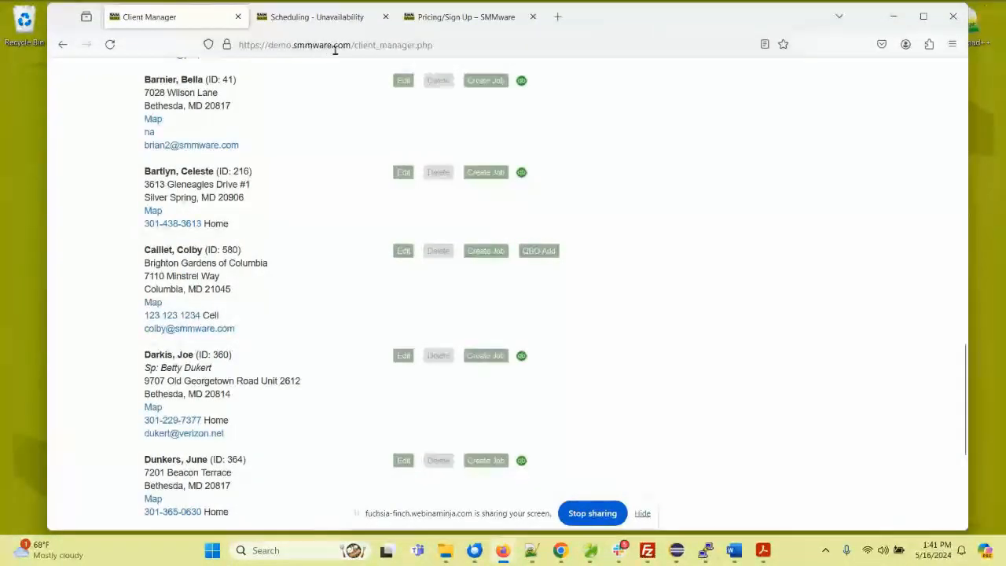
pyautogui.click(465, 22)
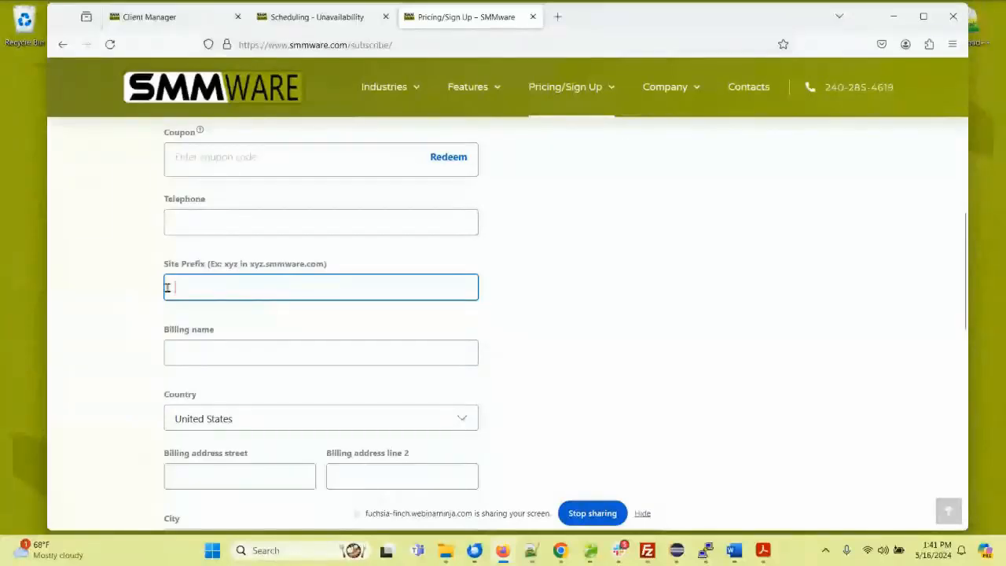
pyautogui.scroll(4, 178, 286)
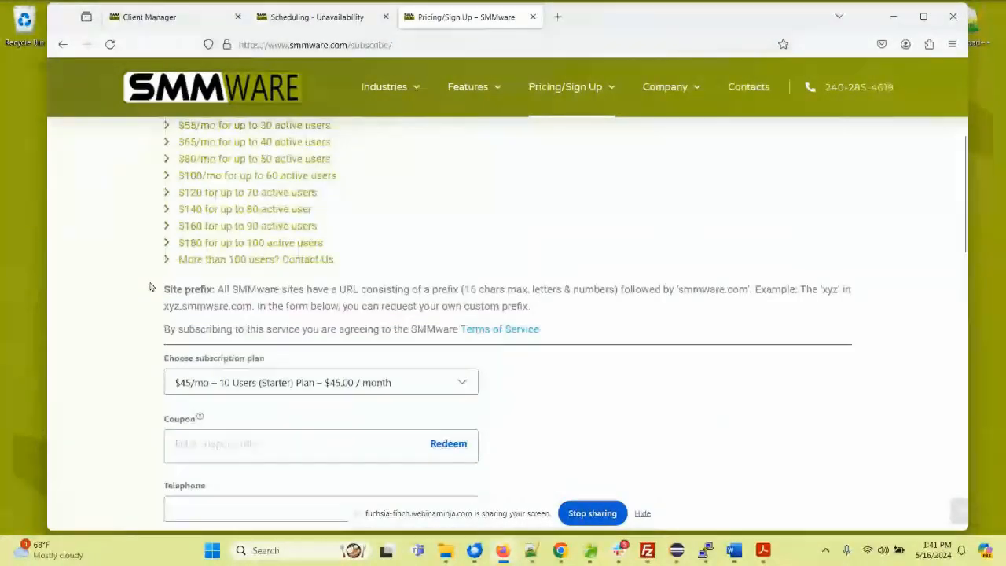
pyautogui.scroll(4, 152, 287)
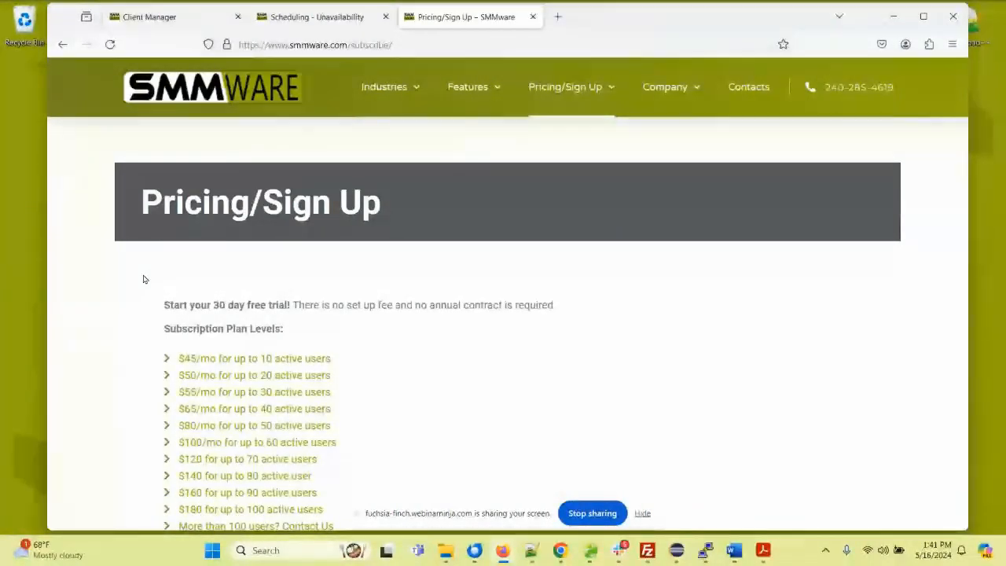
# Step: Return to the Client Manager, view the context help for the clients page, and close the help window
pyautogui.scroll(-2, 144, 279)
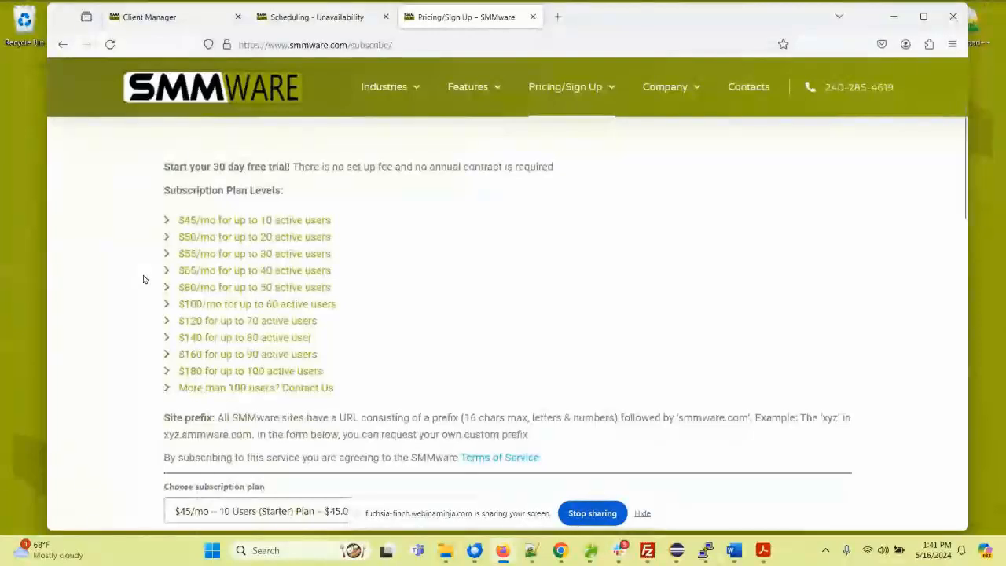
pyautogui.scroll(-1, 157, 279)
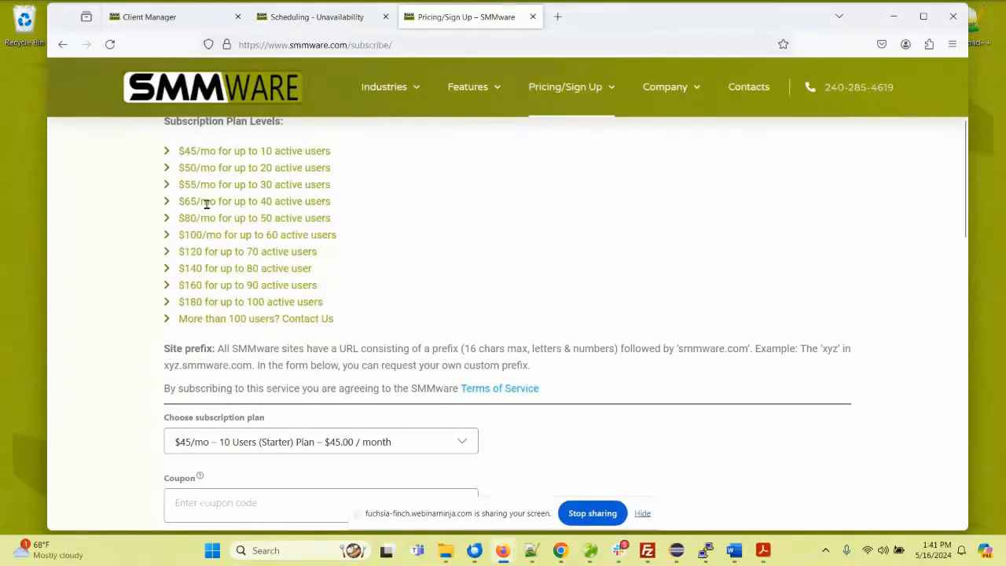
pyautogui.click(207, 18)
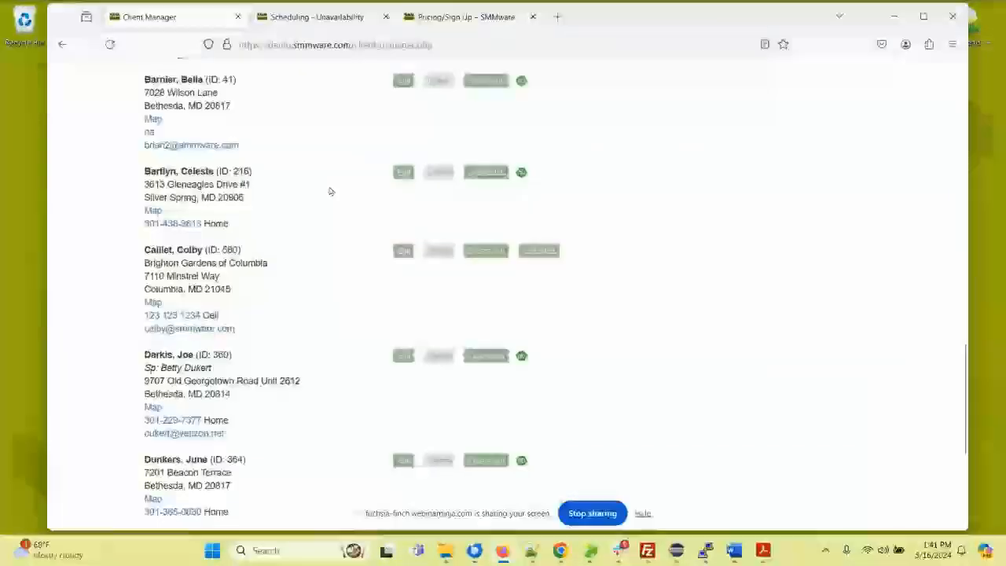
pyautogui.scroll(6, 330, 191)
pyautogui.scroll(5, 330, 191)
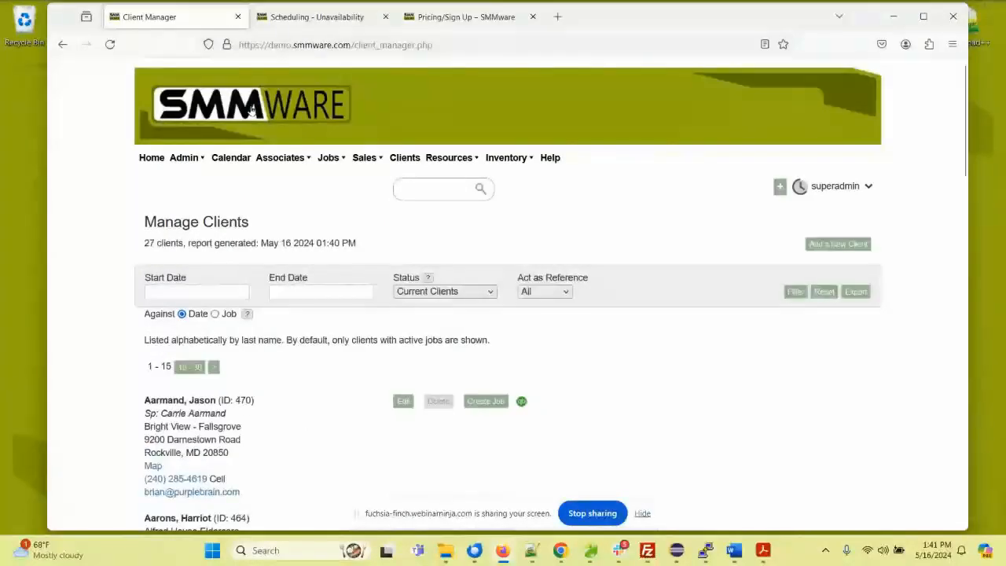
pyautogui.click(547, 158)
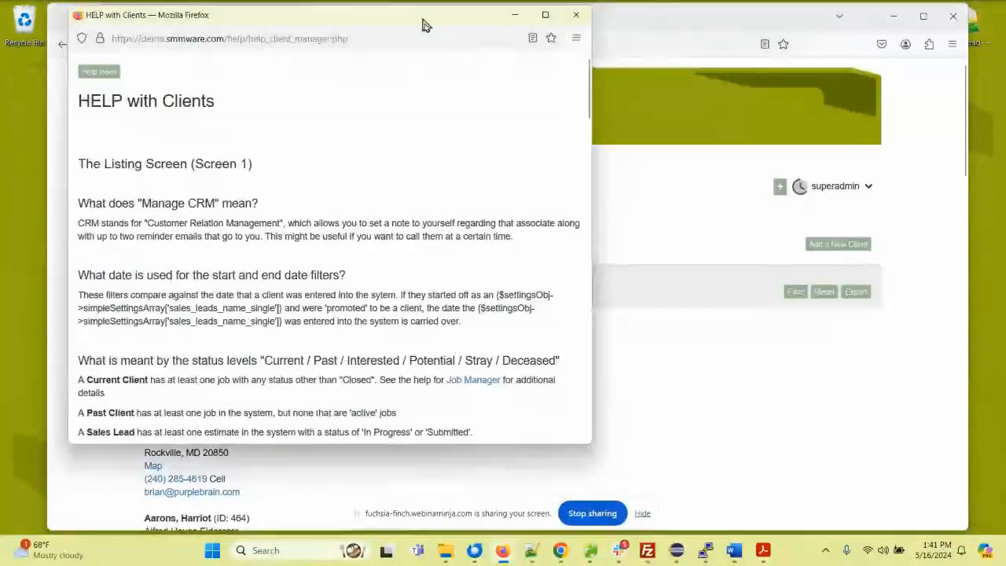
pyautogui.moveTo(423, 20); pyautogui.dragTo(502, 89)
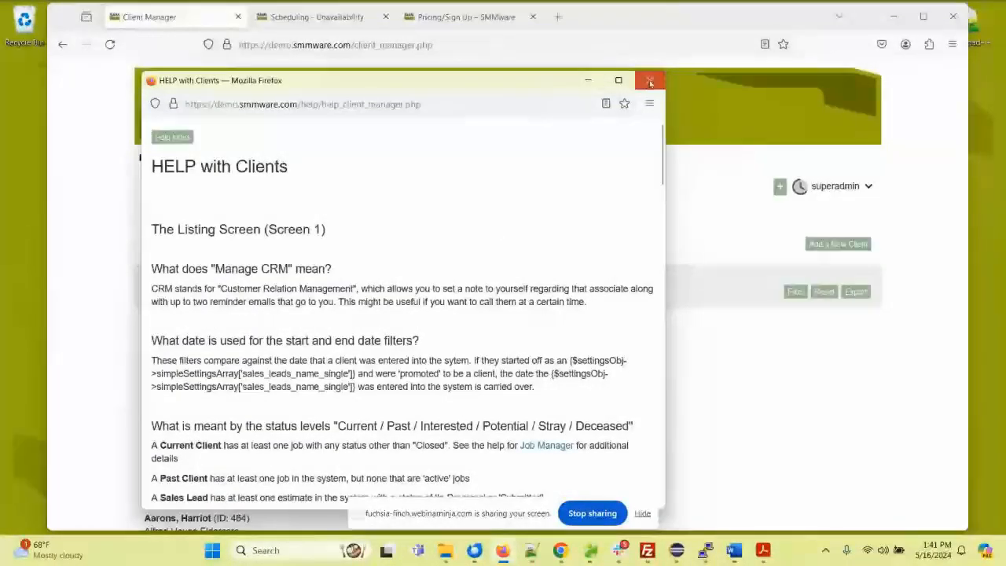
pyautogui.click(464, 65)
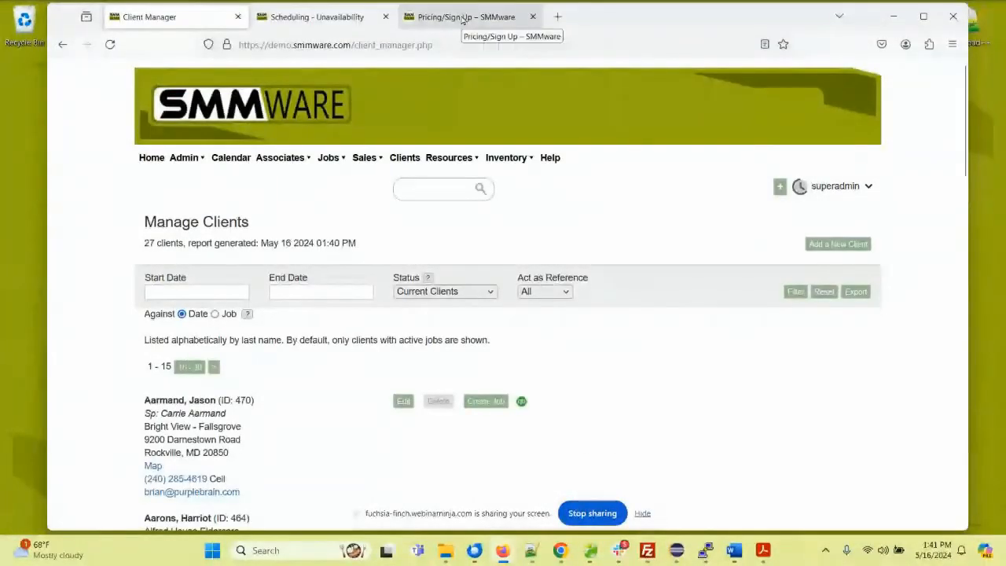
# Step: Open the Manuals page on the SMMware website and look over the list of downloadable guides
pyautogui.click(462, 19)
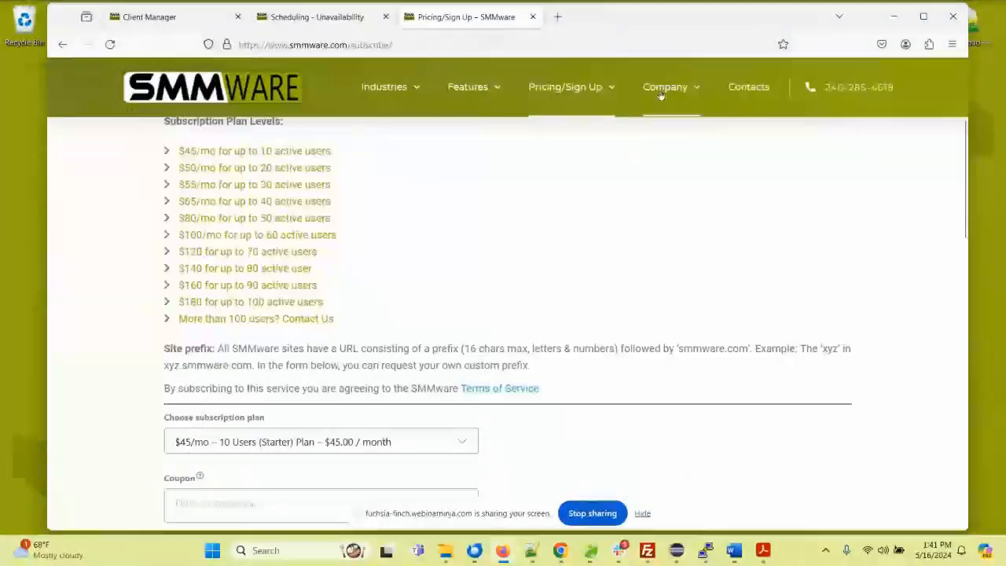
pyautogui.moveTo(664, 101)
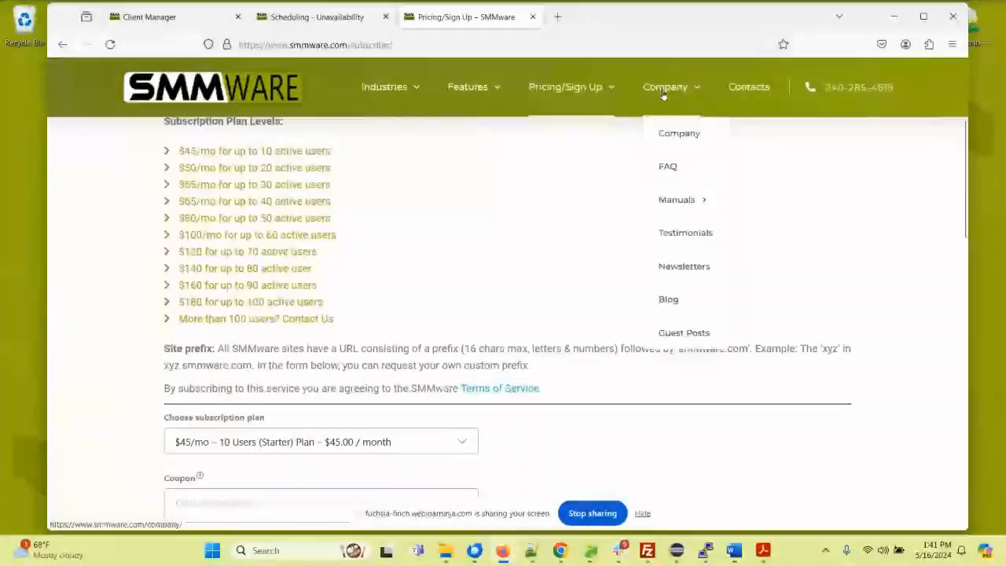
pyautogui.click(674, 201)
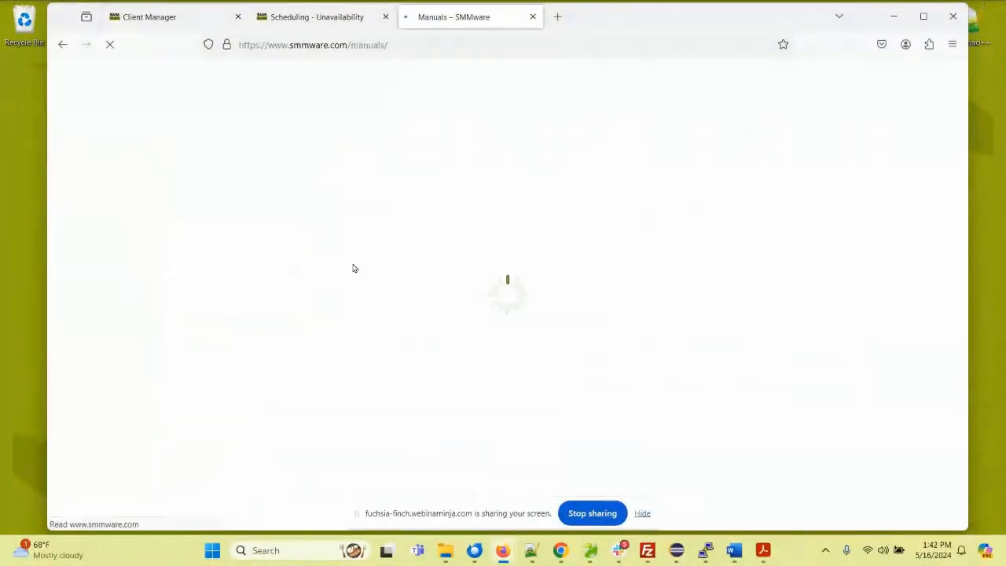
pyautogui.scroll(-2, 186, 252)
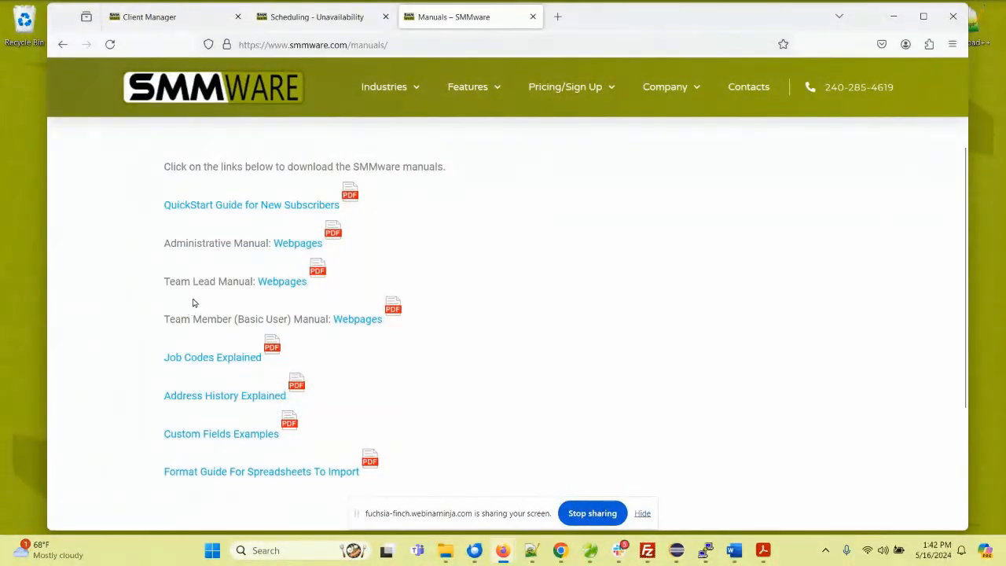
pyautogui.moveTo(574, 106)
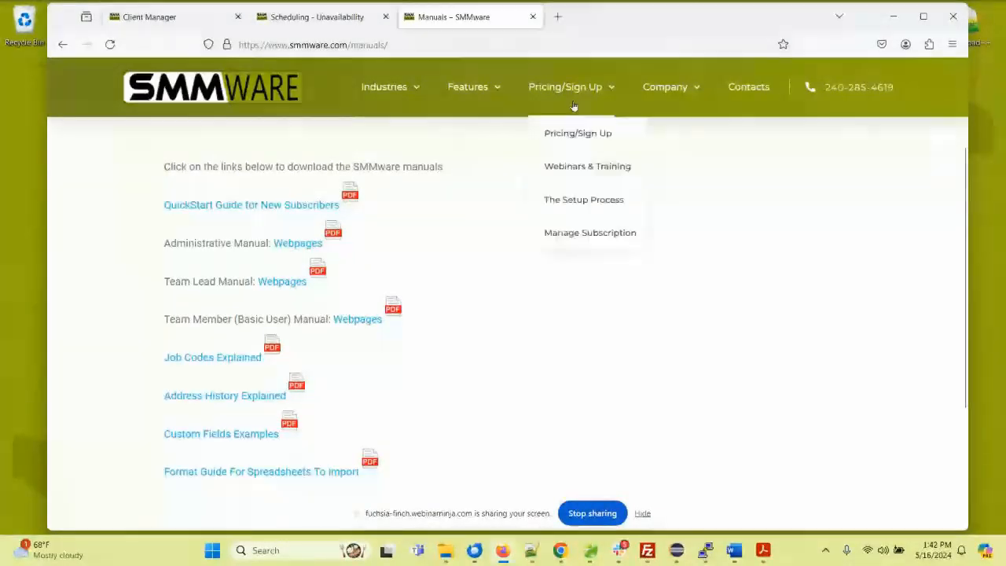
# Step: Open the SMMware YouTube channel at youtube.com/smmware in a new browser tab
pyautogui.click(557, 17)
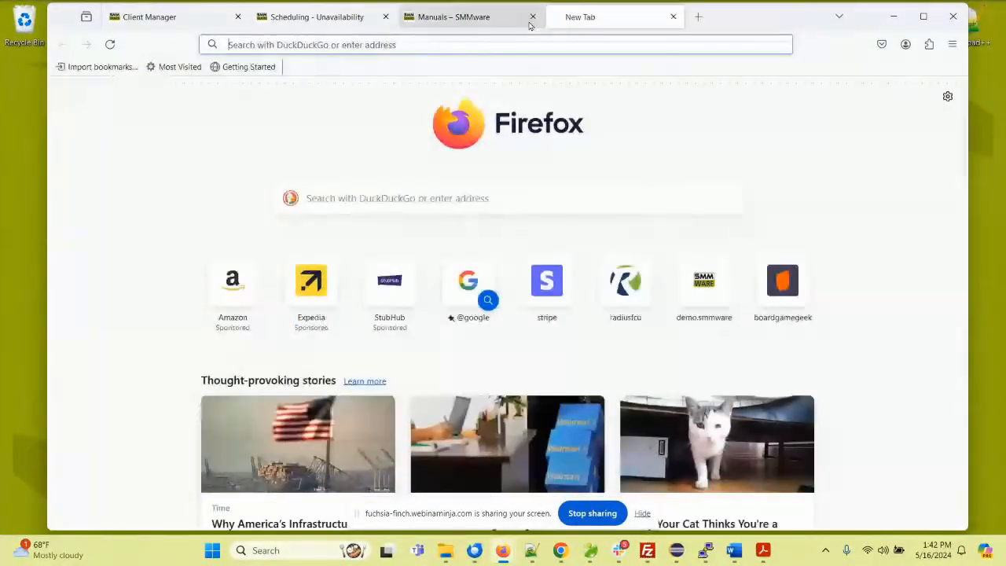
pyautogui.click(488, 40)
pyautogui.write('youtube.com/')
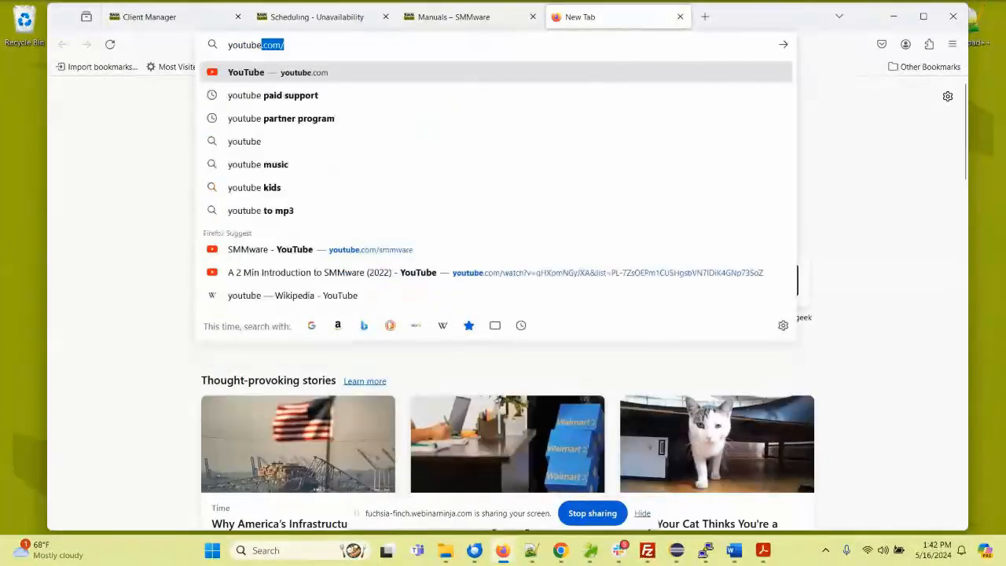
pyautogui.write('smm')
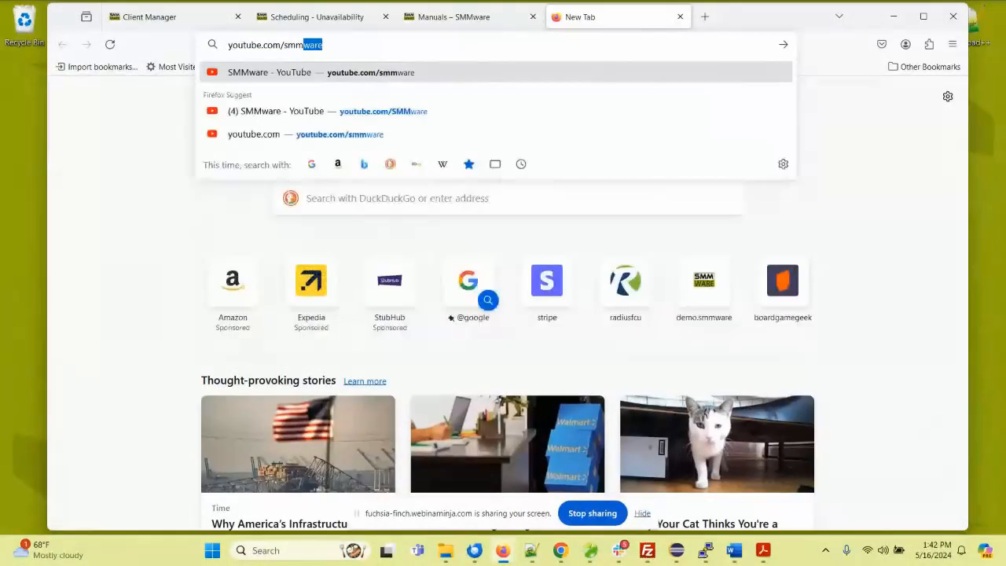
pyautogui.press('Return')
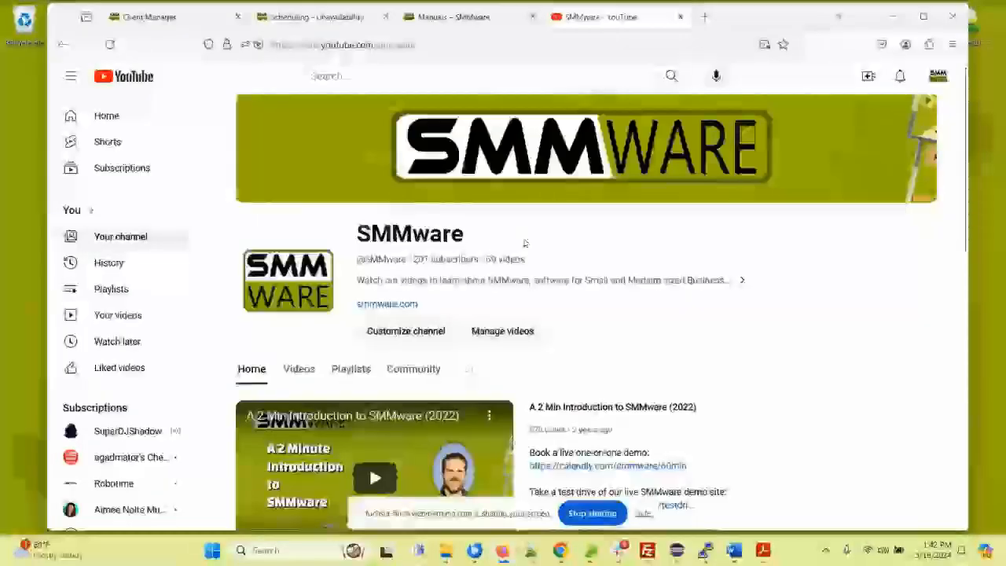
# Step: Open the Overview of SMMware playlist from the channel's playlists and look through its videos
pyautogui.scroll(-2, 526, 243)
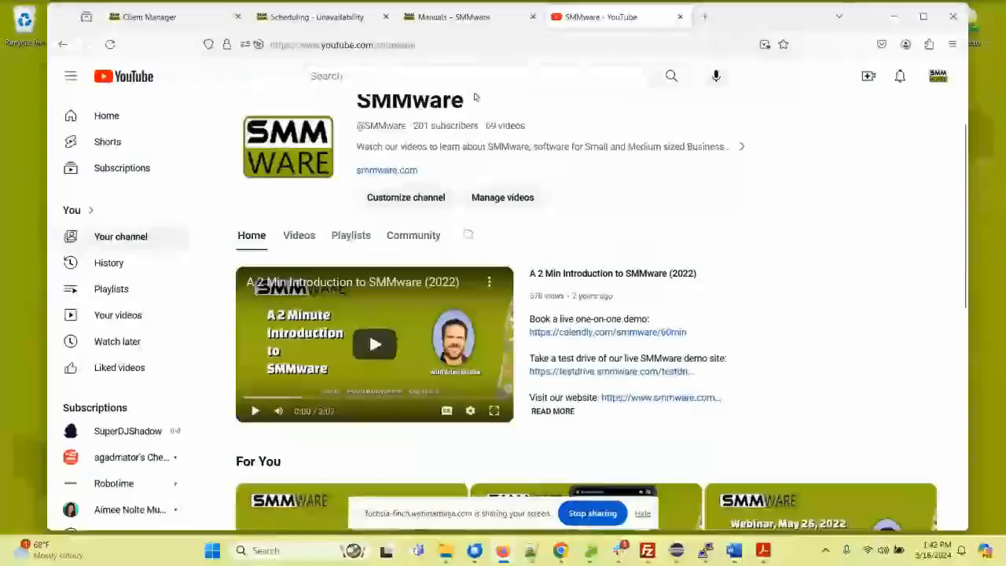
pyautogui.click(345, 233)
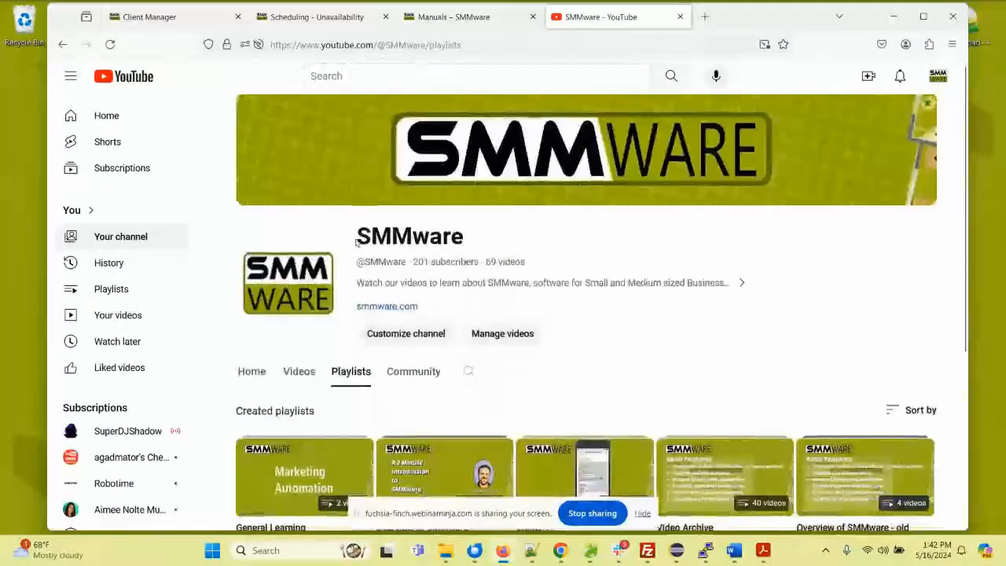
pyautogui.scroll(-3, 356, 240)
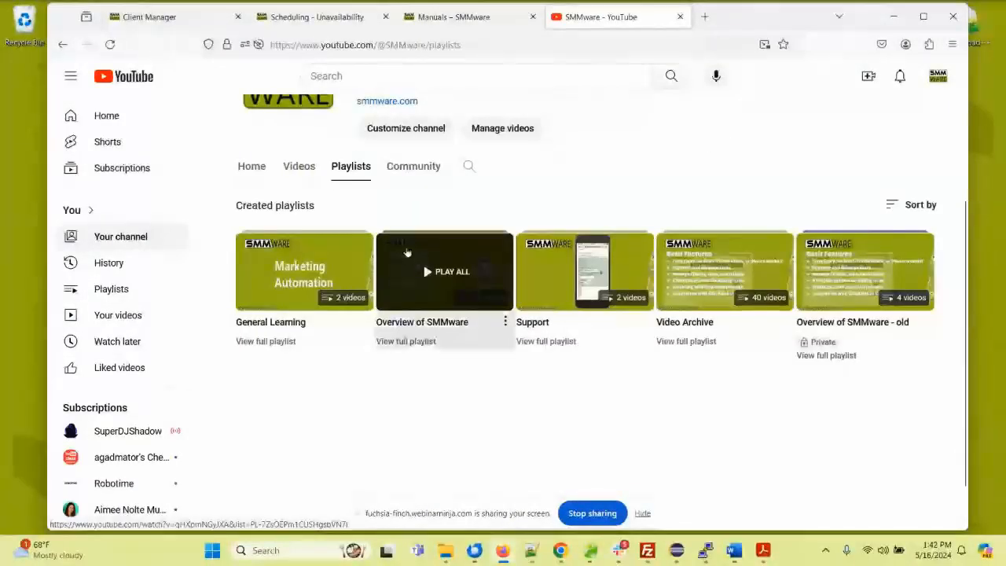
pyautogui.click(406, 257)
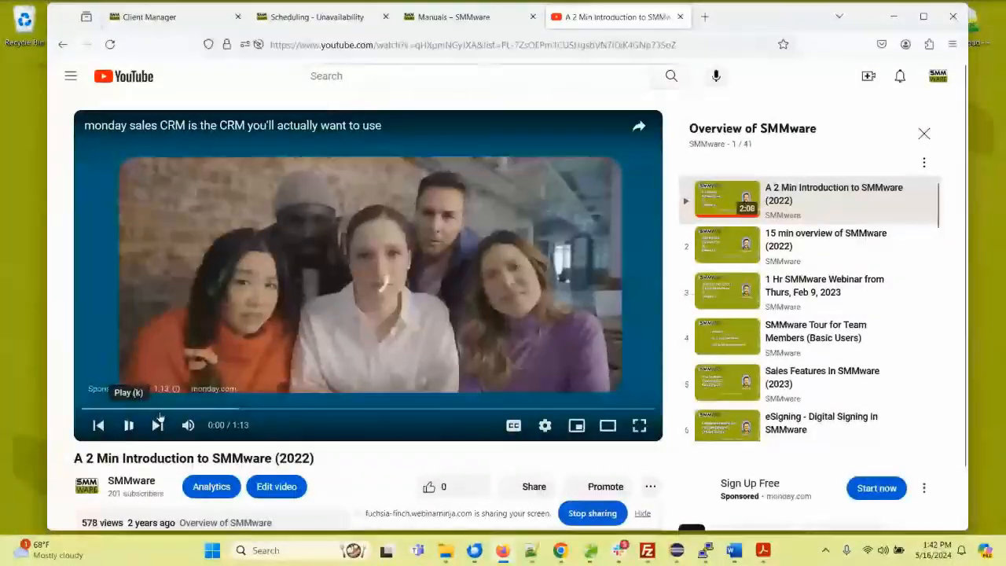
pyautogui.scroll(-1, 816, 250)
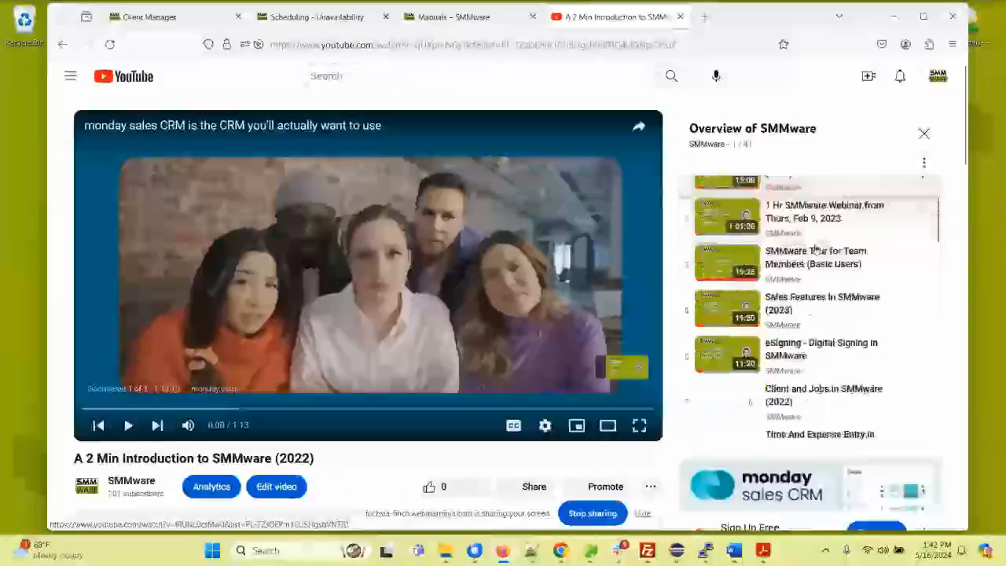
pyautogui.scroll(-3, 817, 250)
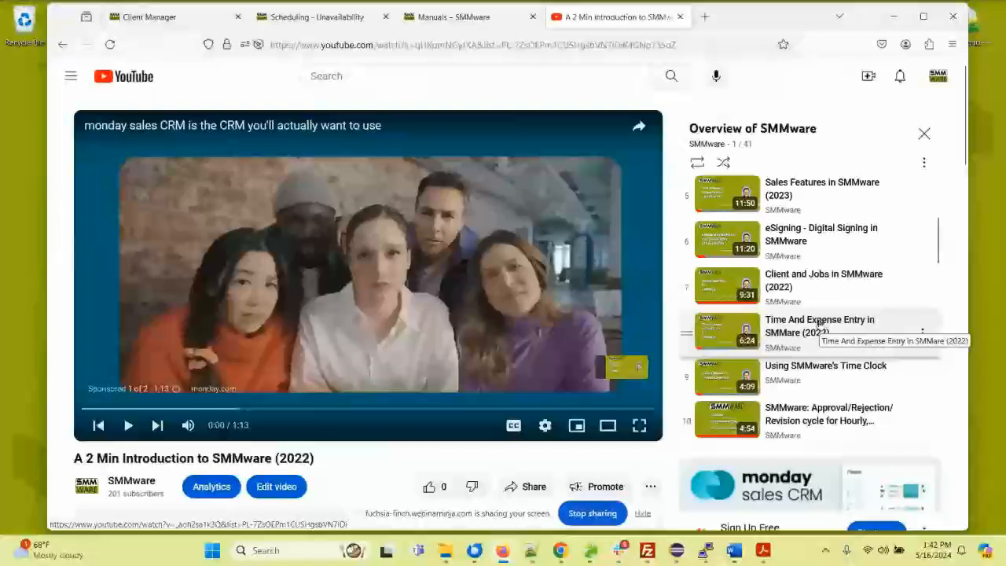
# Step: Open the Webinars & Training page on the SMMware website and review it down to the accredited trainer's contact details
pyautogui.click(421, 15)
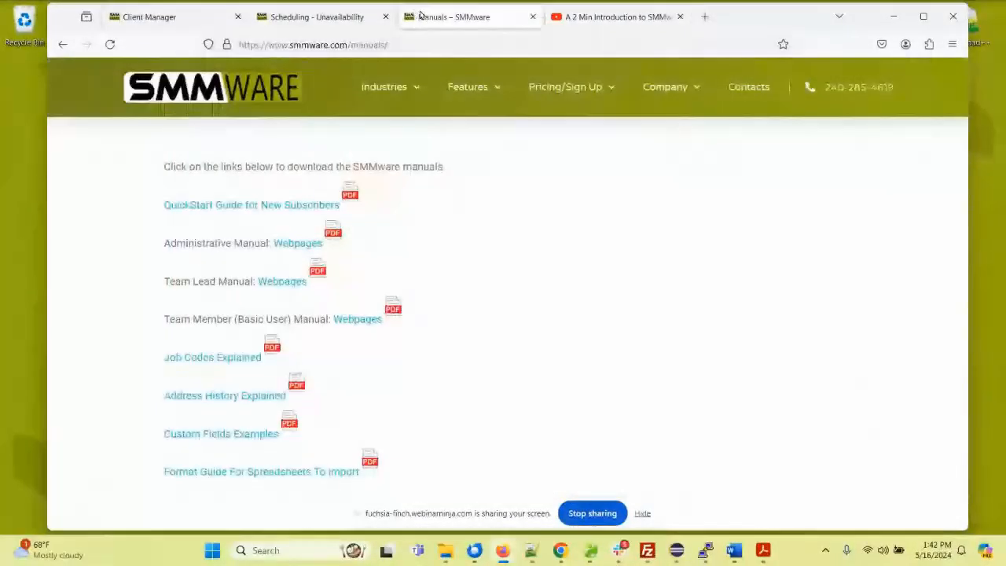
pyautogui.moveTo(564, 93)
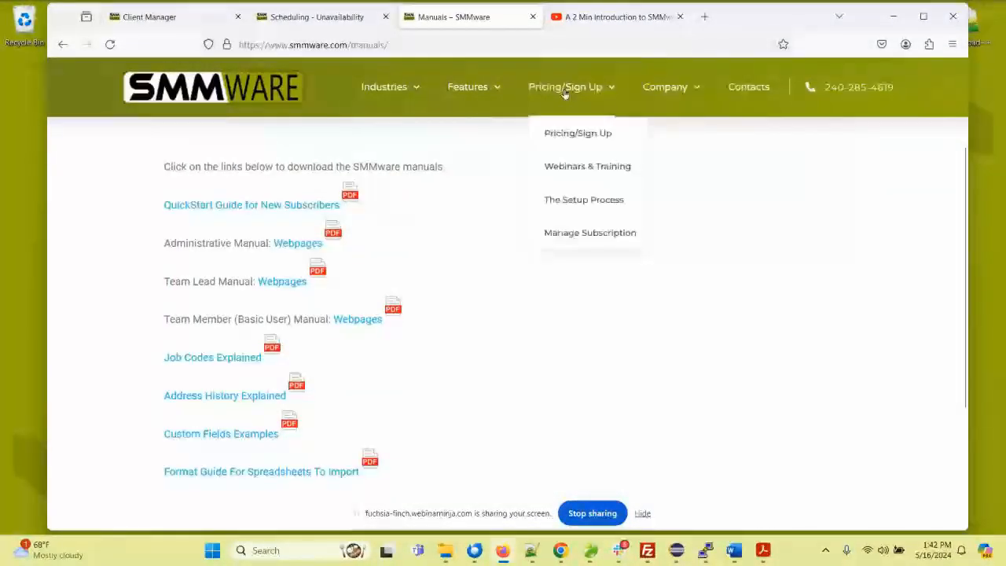
pyautogui.click(586, 167)
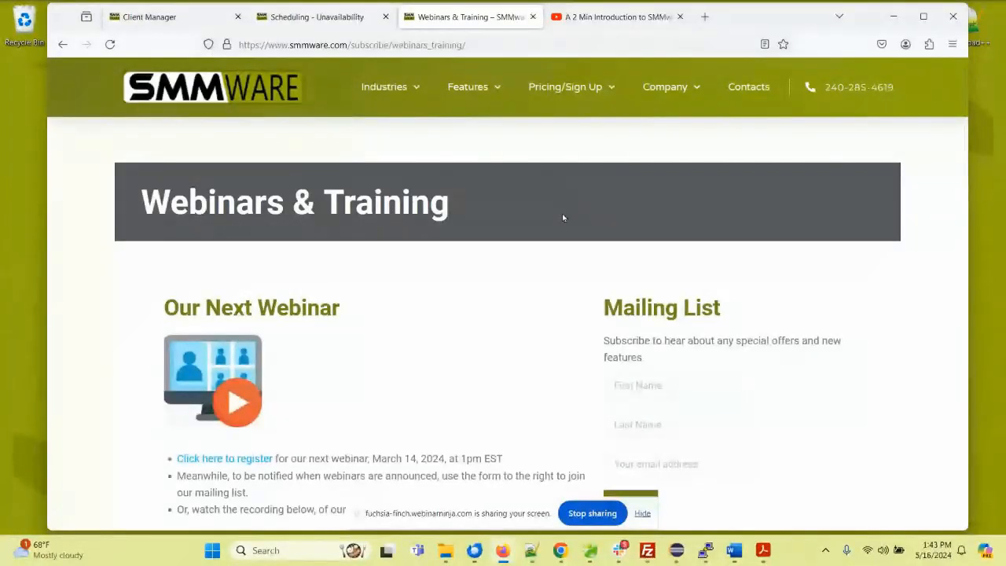
pyautogui.scroll(-3, 477, 274)
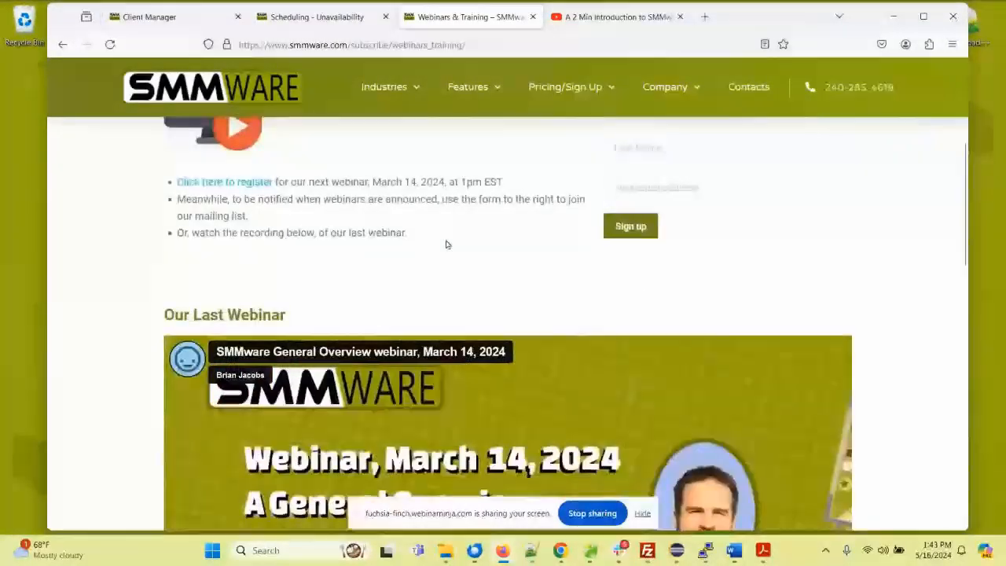
pyautogui.scroll(-6, 446, 245)
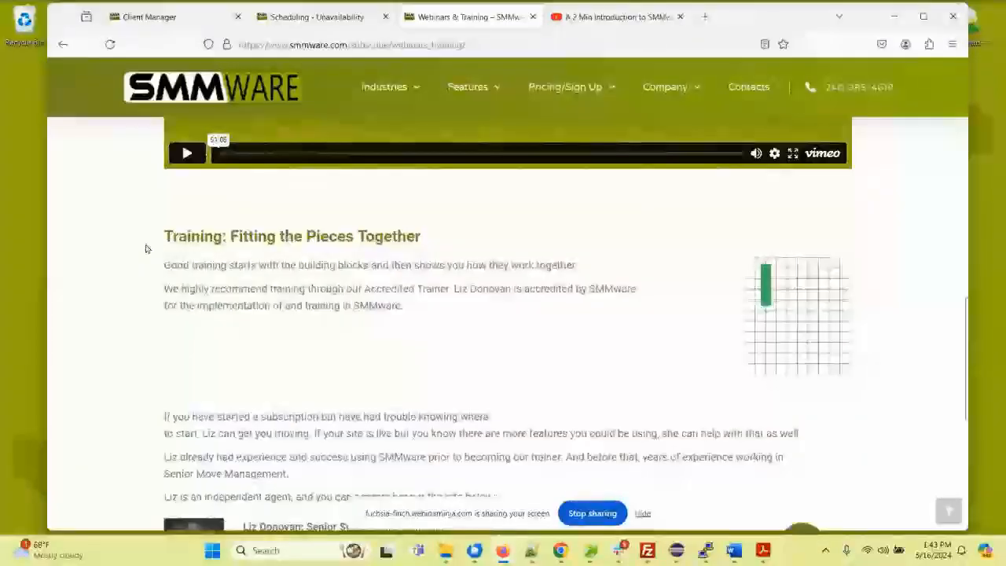
pyautogui.scroll(-3, 146, 248)
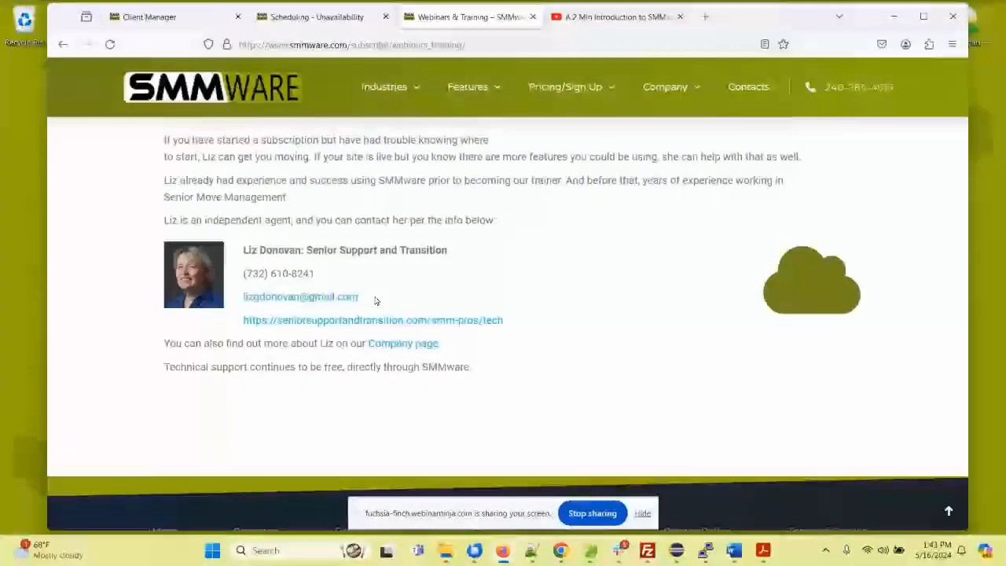
# Step: Go back to the Our Last Webinar recording and point out Webinars & Training among the Pricing/Sign Up pages
pyautogui.scroll(2, 406, 260)
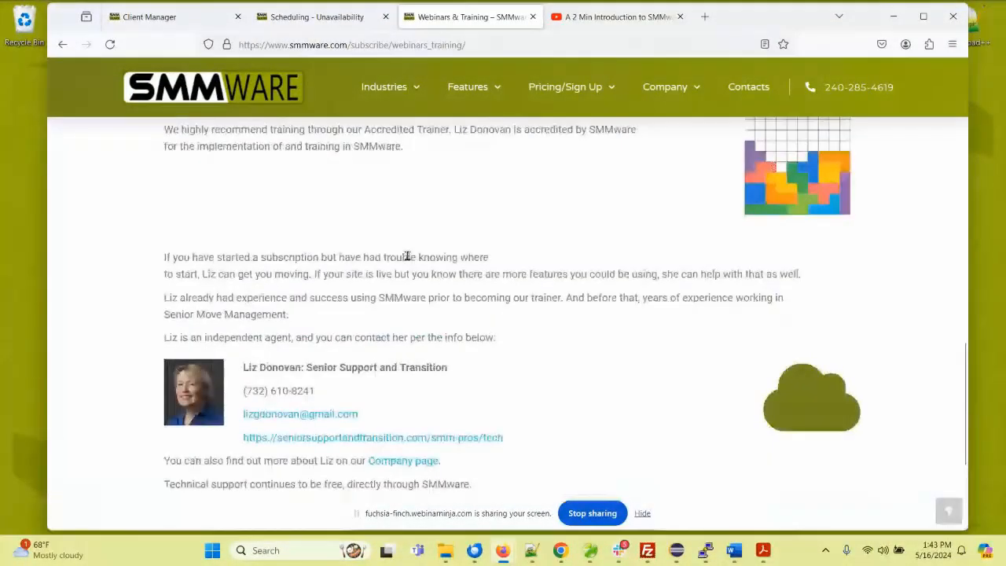
pyautogui.scroll(5, 407, 258)
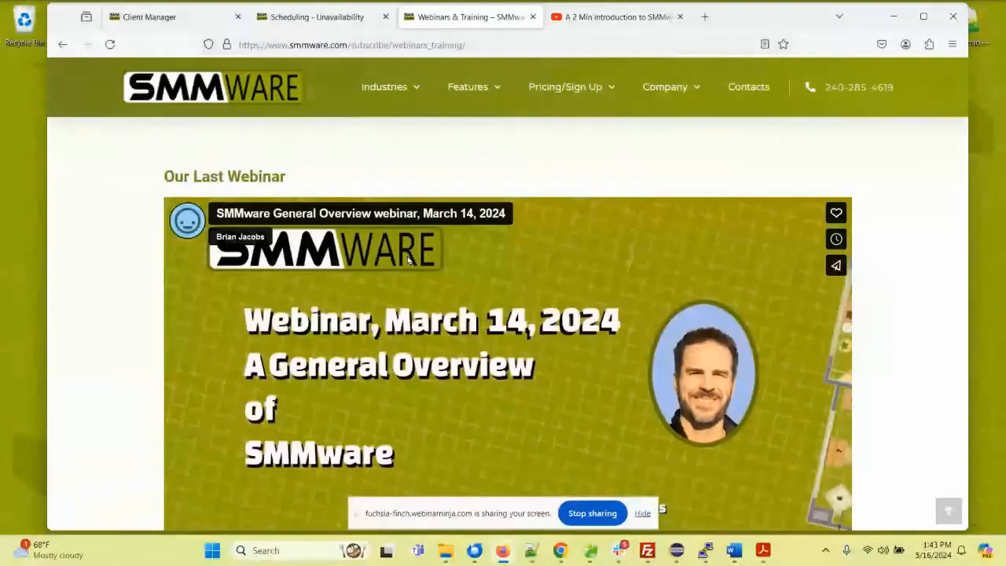
pyautogui.scroll(-1, 315, 223)
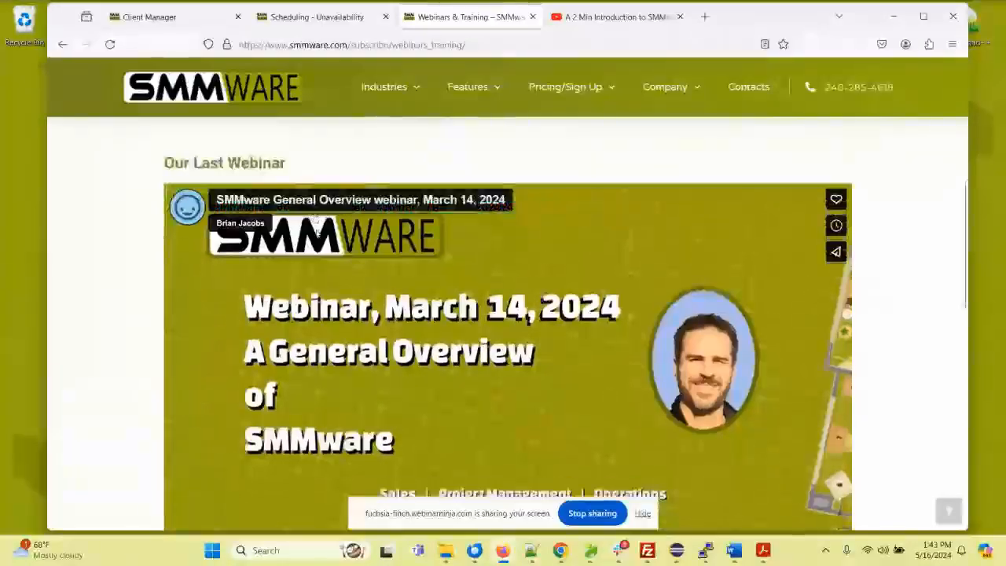
pyautogui.scroll(-1, 378, 252)
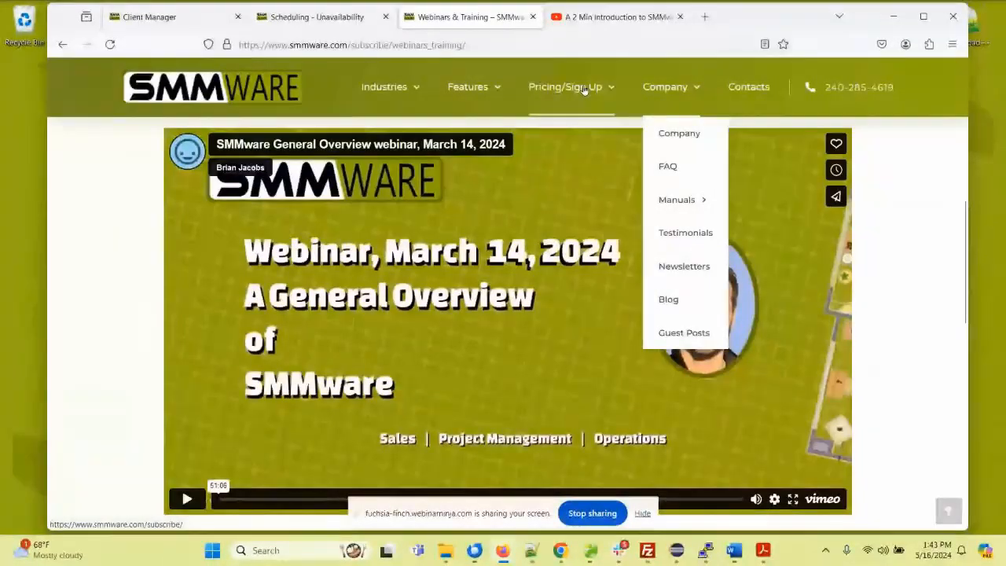
pyautogui.moveTo(584, 90)
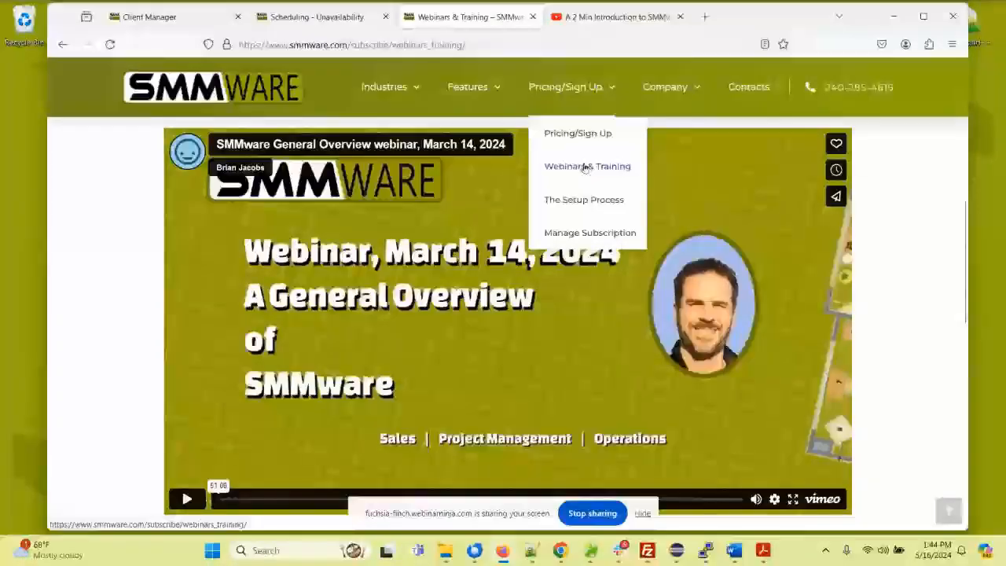